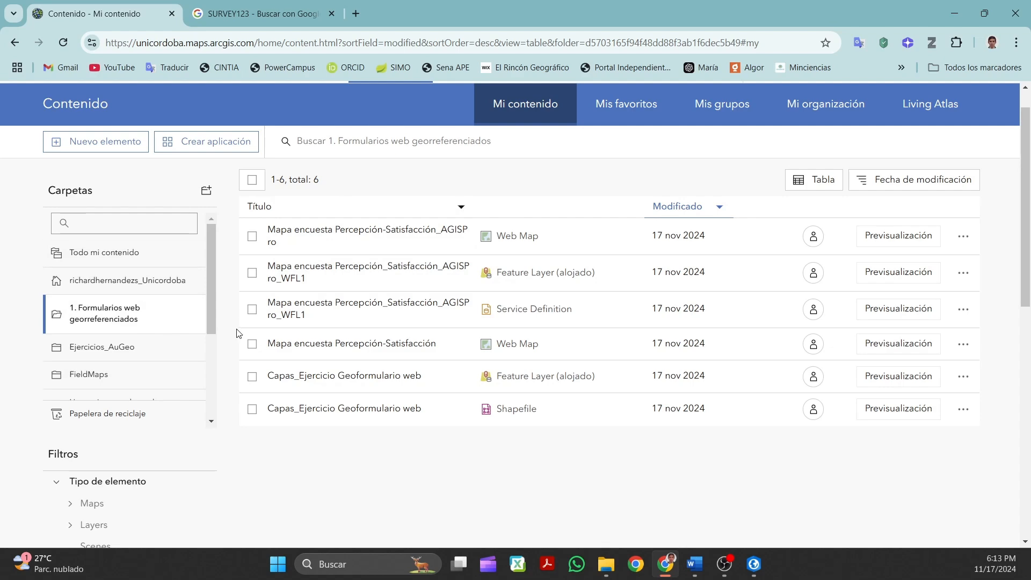
Review the park, commune and neighbourhood layers in the ArcGIS Pro map and the two web maps in the ArcGIS Online content.
{"action": "left_click", "coordinate": [754, 563]}
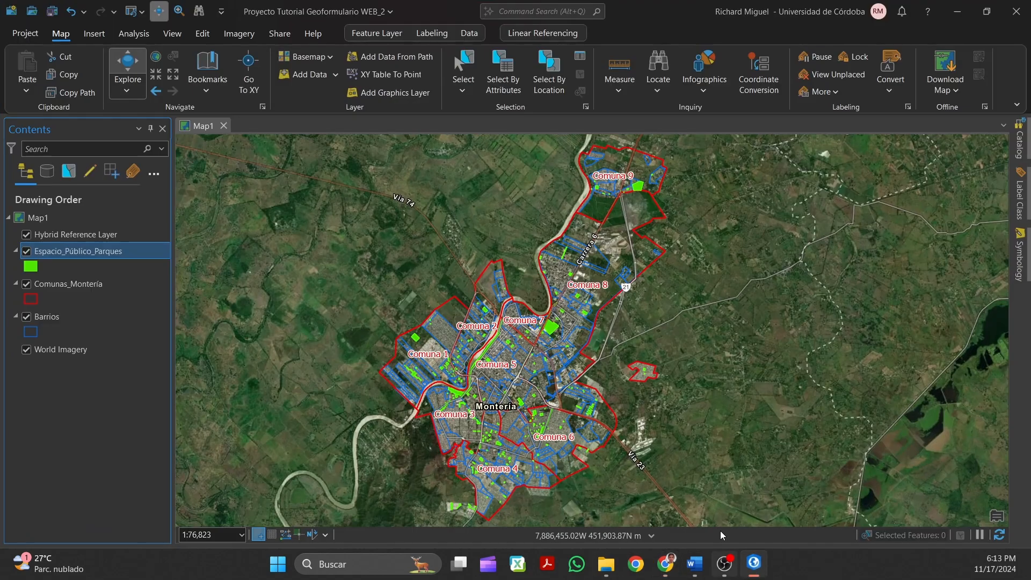
{"action": "left_click", "coordinate": [132, 252]}
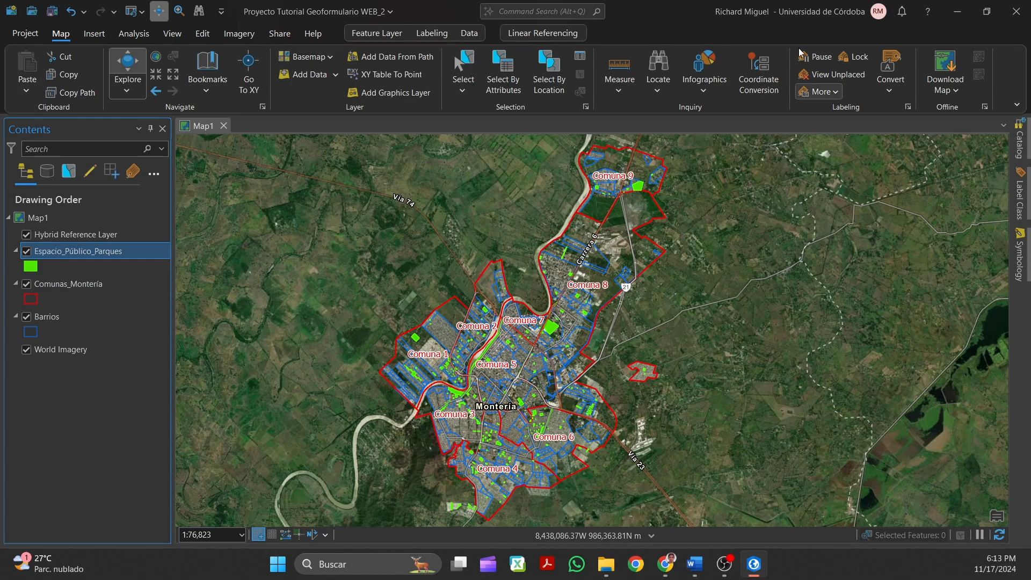
{"action": "left_click", "coordinate": [665, 564]}
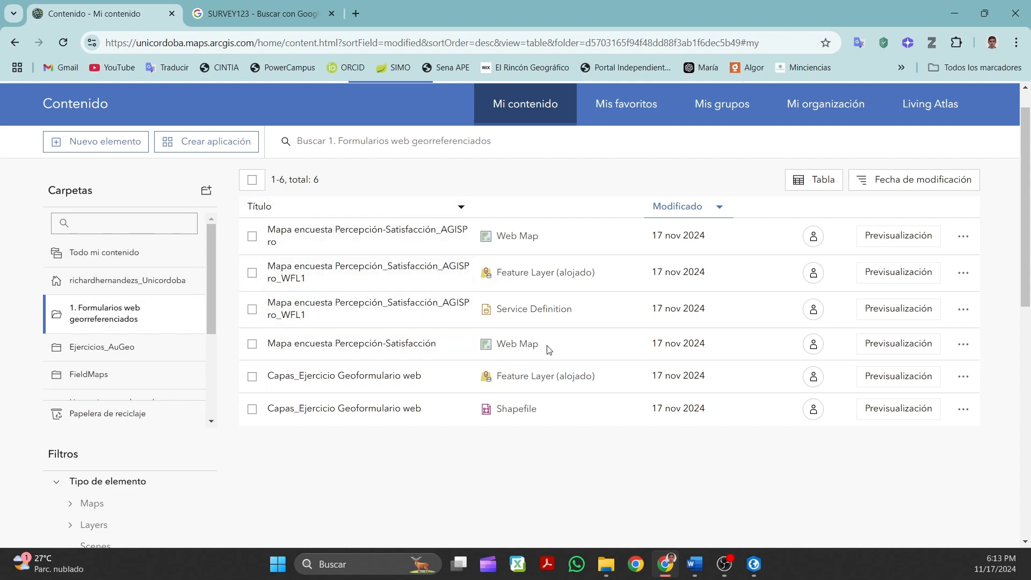
{"action": "left_click_drag", "start_coordinate": [539, 344], "coordinate": [509, 346]}
{"action": "left_click_drag", "start_coordinate": [539, 238], "coordinate": [496, 239]}
{"action": "left_click", "coordinate": [551, 486]}
Switch to Word and look through the survey questionnaire document, closing the navigation pane and returning to its beginning.
{"action": "left_click", "coordinate": [703, 575]}
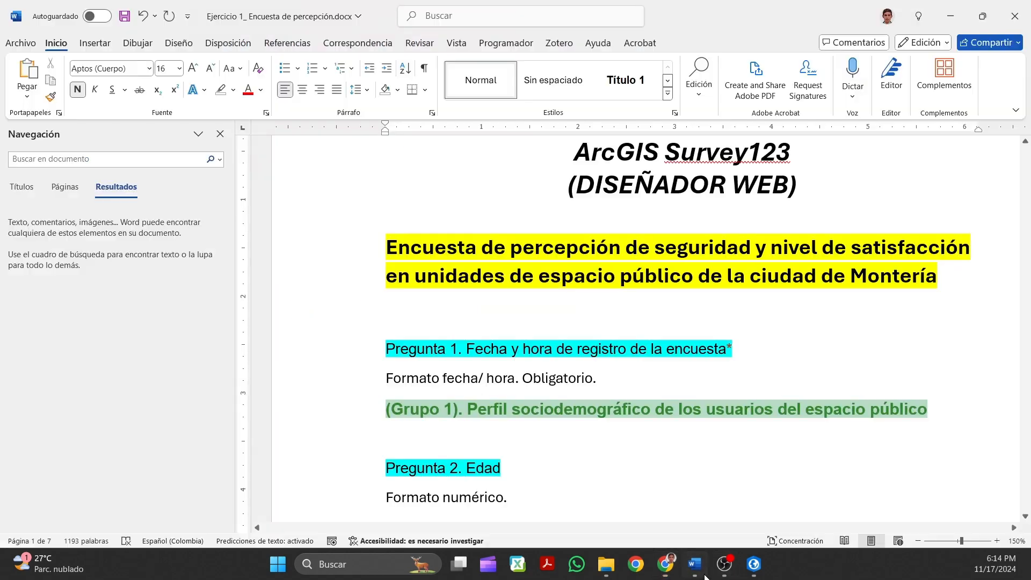
{"action": "scroll", "coordinate": [688, 252], "scroll_direction": "up", "scroll_amount": 1}
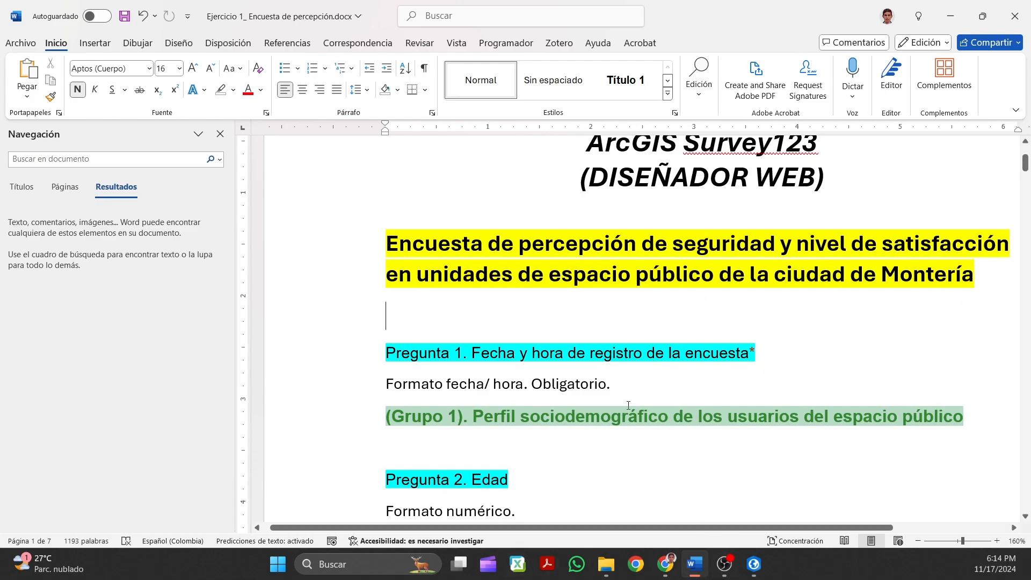
{"action": "left_click_drag", "start_coordinate": [1025, 163], "coordinate": [724, 320]}
{"action": "left_click", "coordinate": [220, 133]}
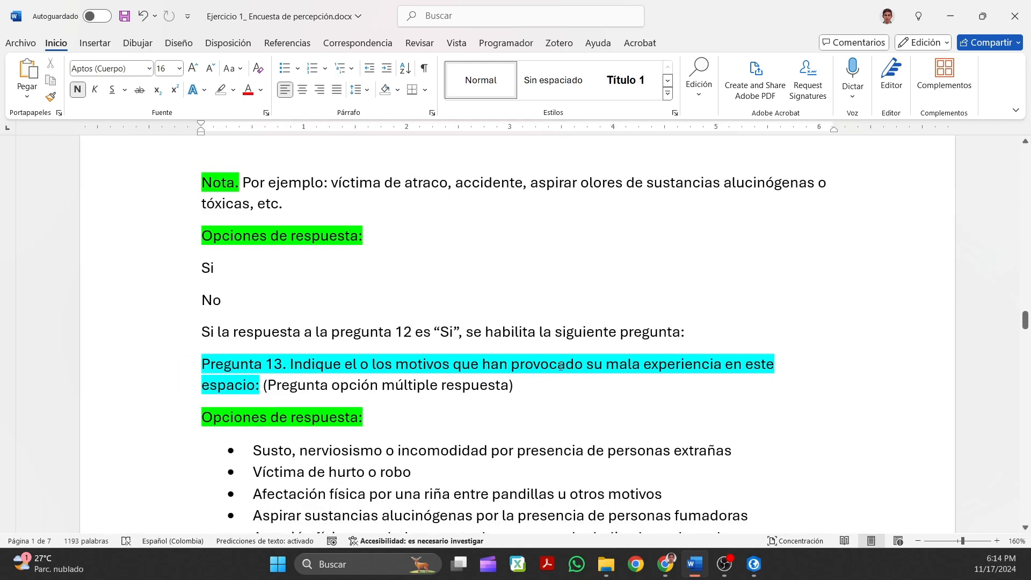
{"action": "key", "text": "ctrl+Home"}
{"action": "left_click_drag", "start_coordinate": [640, 344], "coordinate": [397, 347]}
Switch to the browser, sign in to ArcGIS Survey123 from the Google results and start a new survey.
{"action": "left_click", "coordinate": [666, 564]}
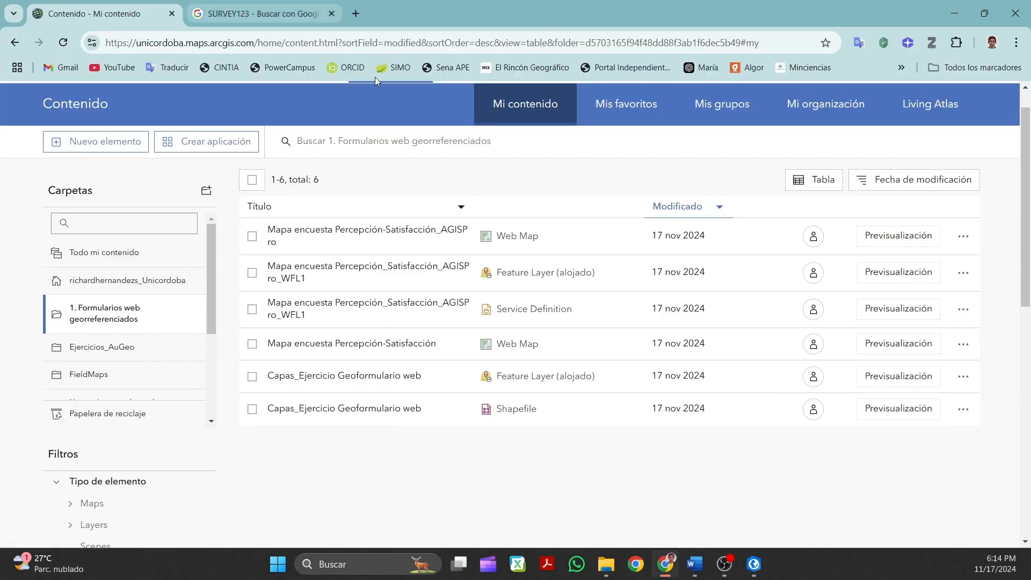
{"action": "left_click", "coordinate": [256, 13]}
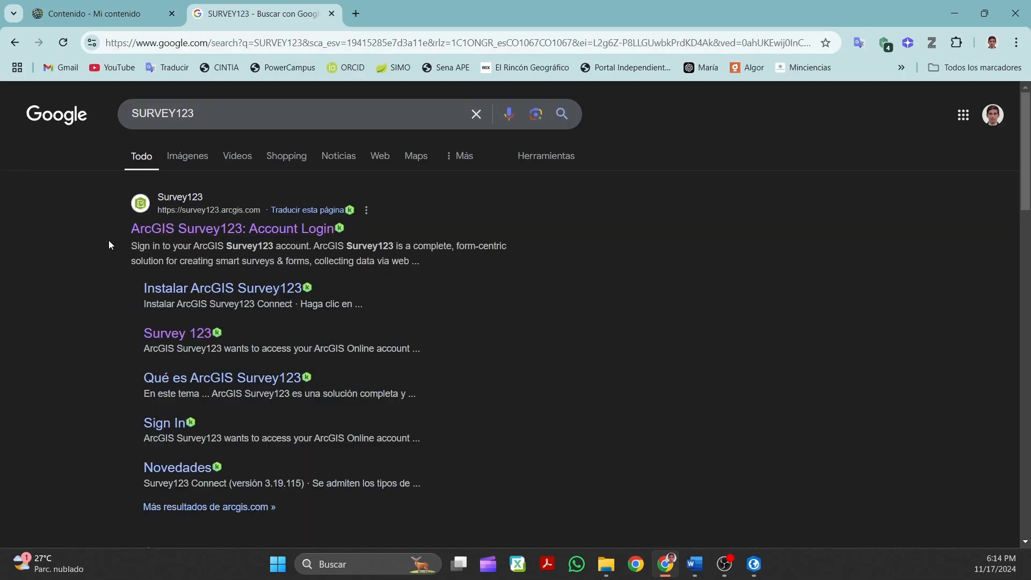
{"action": "left_click_drag", "start_coordinate": [210, 121], "coordinate": [127, 117]}
{"action": "left_click", "coordinate": [42, 243]}
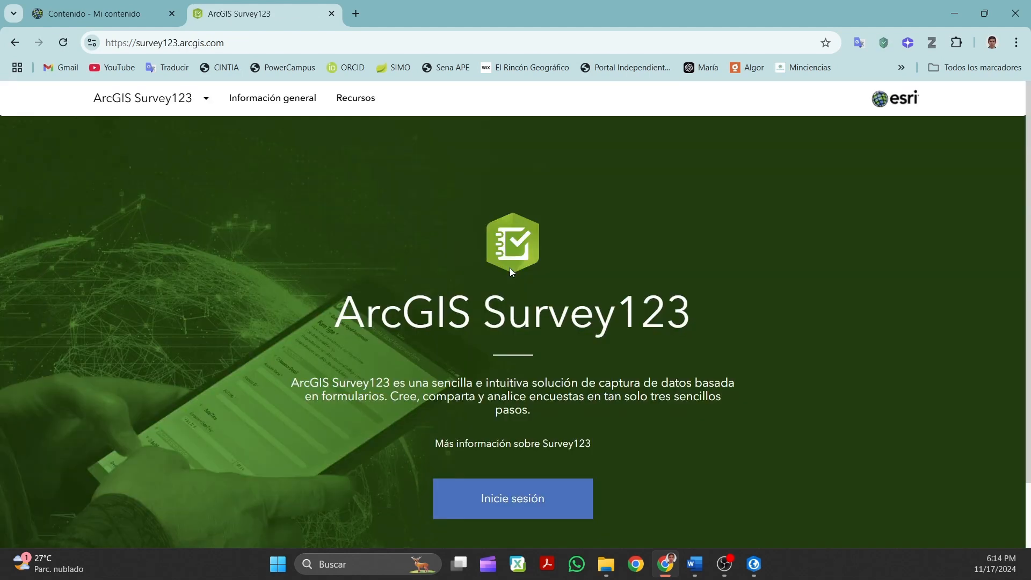
{"action": "left_click", "coordinate": [578, 505]}
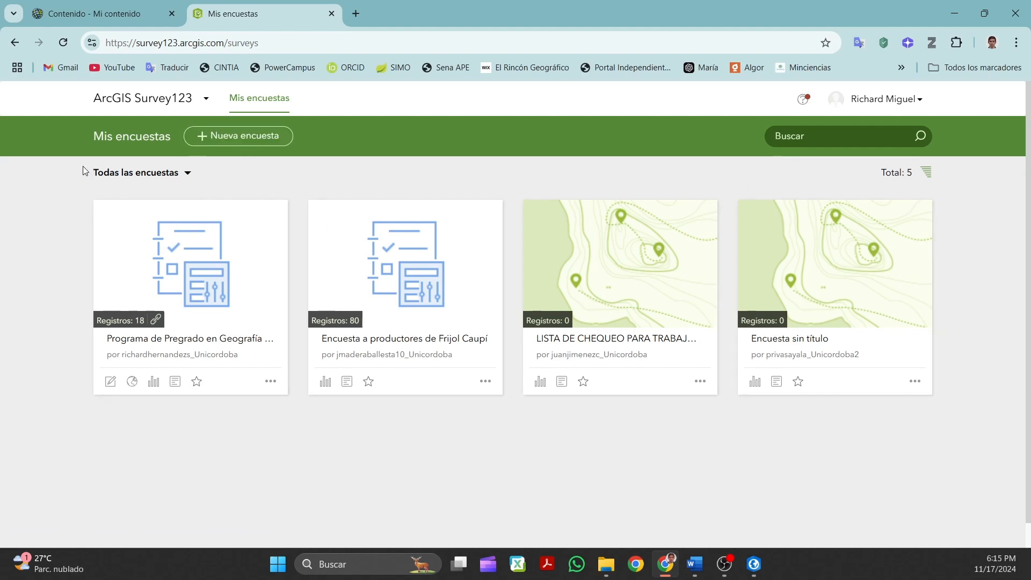
{"action": "left_click", "coordinate": [233, 143]}
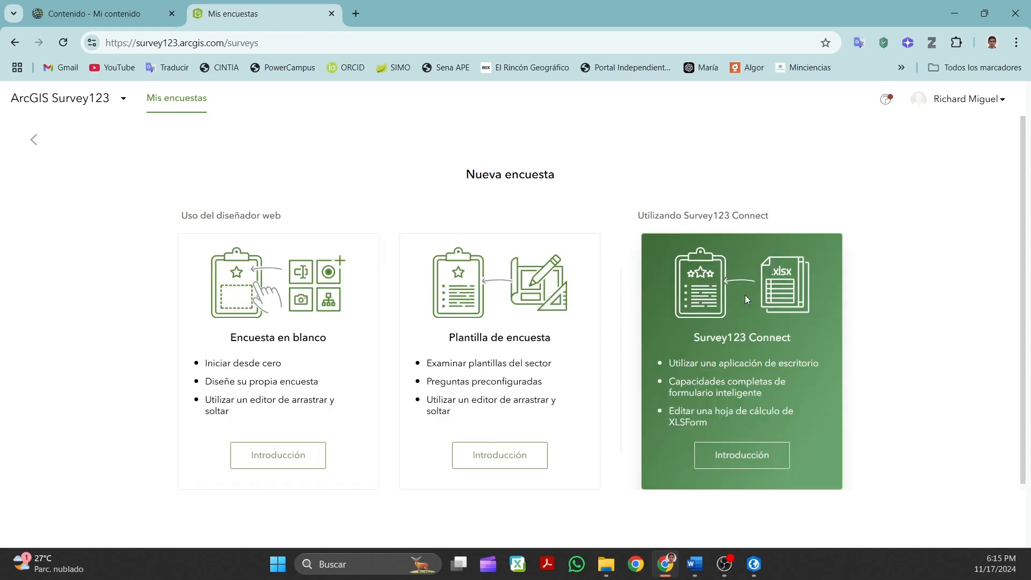
Compare the web designer and Survey123 Connect options for creating a survey.
{"action": "mouse_move", "coordinate": [638, 216]}
{"action": "left_mouse_down"}
{"action": "mouse_move", "coordinate": [766, 215]}
{"action": "mouse_move", "coordinate": [630, 211]}
{"action": "left_mouse_up"}
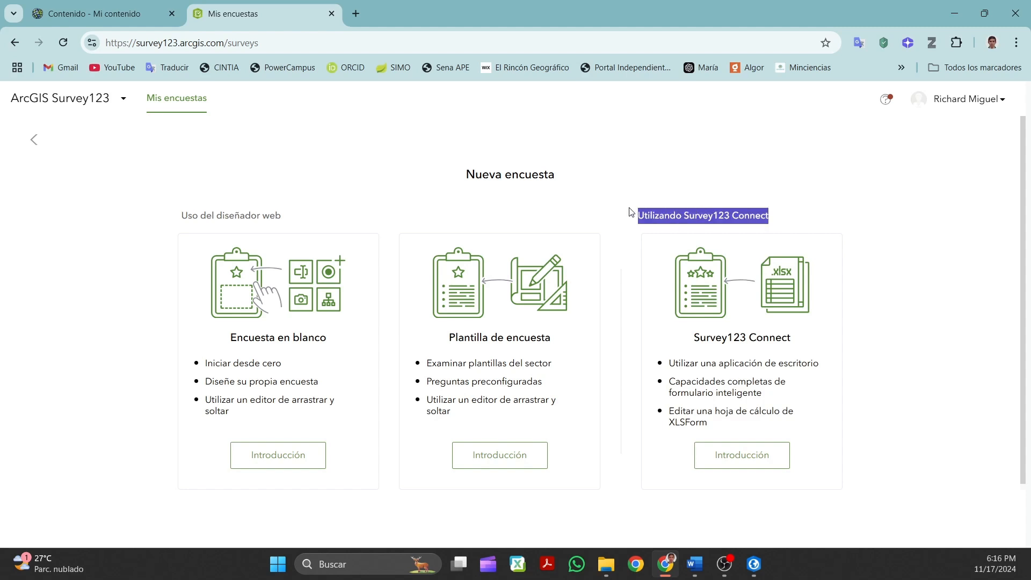
{"action": "left_click_drag", "start_coordinate": [683, 213], "coordinate": [784, 224]}
{"action": "left_click_drag", "start_coordinate": [184, 215], "coordinate": [290, 218]}
{"action": "left_click", "coordinate": [211, 222]}
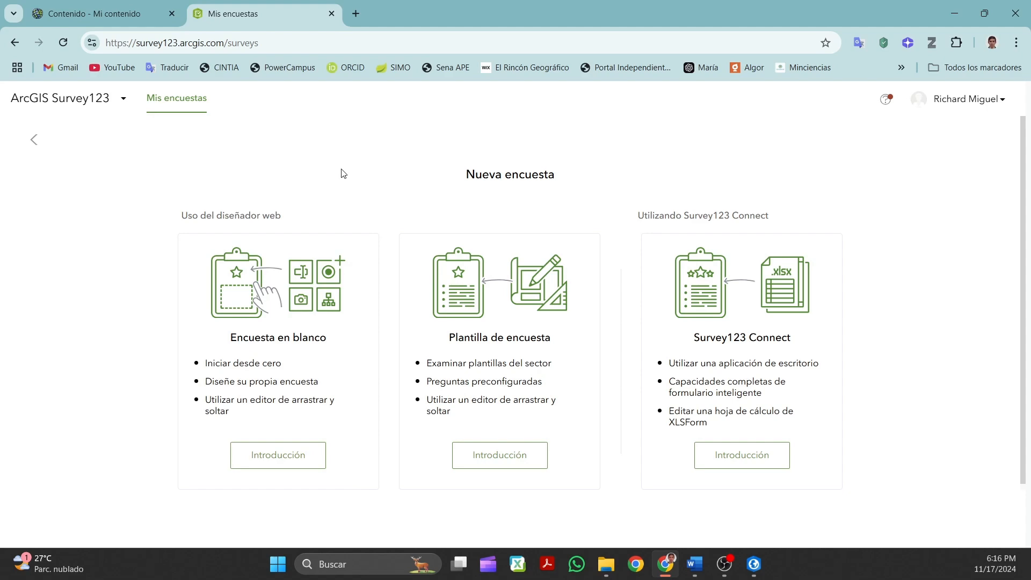
{"action": "left_click_drag", "start_coordinate": [637, 215], "coordinate": [774, 218]}
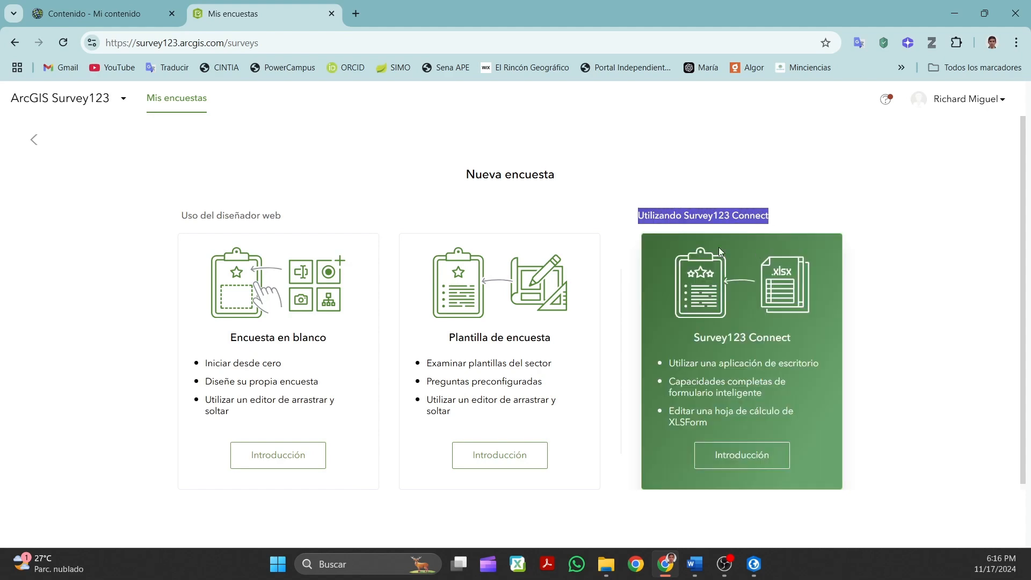
{"action": "left_click", "coordinate": [704, 214]}
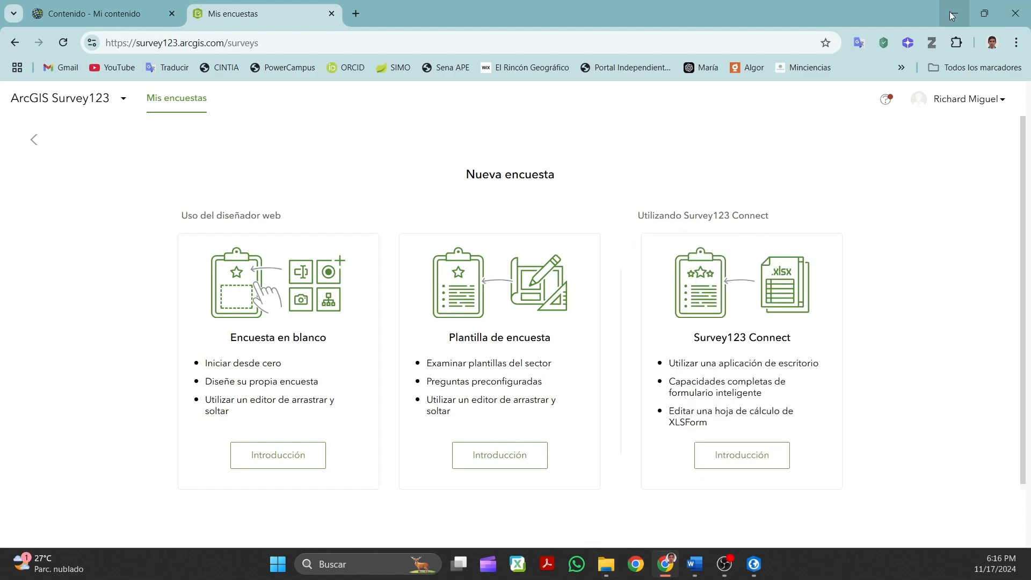
Minimize the open windows and launch the ArcGIS Survey123 Connect desktop application to view its survey designs.
{"action": "left_click", "coordinate": [950, 13]}
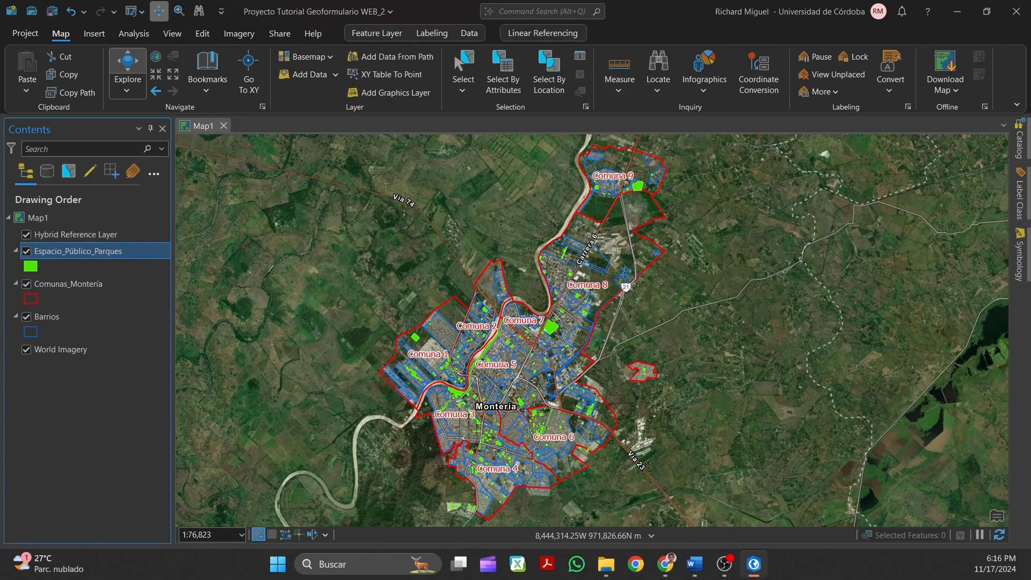
{"action": "left_click", "coordinate": [754, 563]}
{"action": "left_click", "coordinate": [278, 564]}
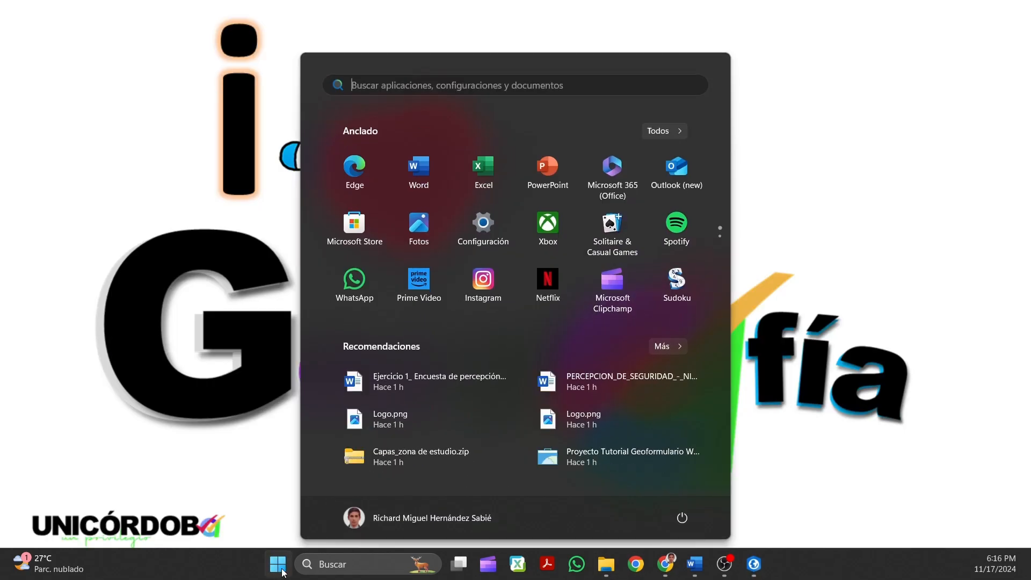
{"action": "type", "text": "su"}
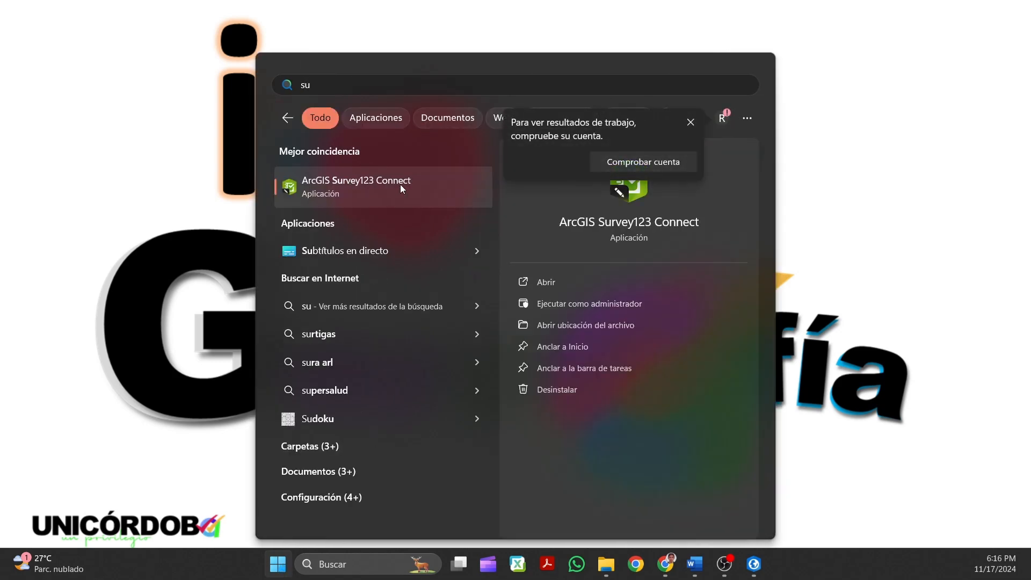
{"action": "left_click", "coordinate": [401, 184]}
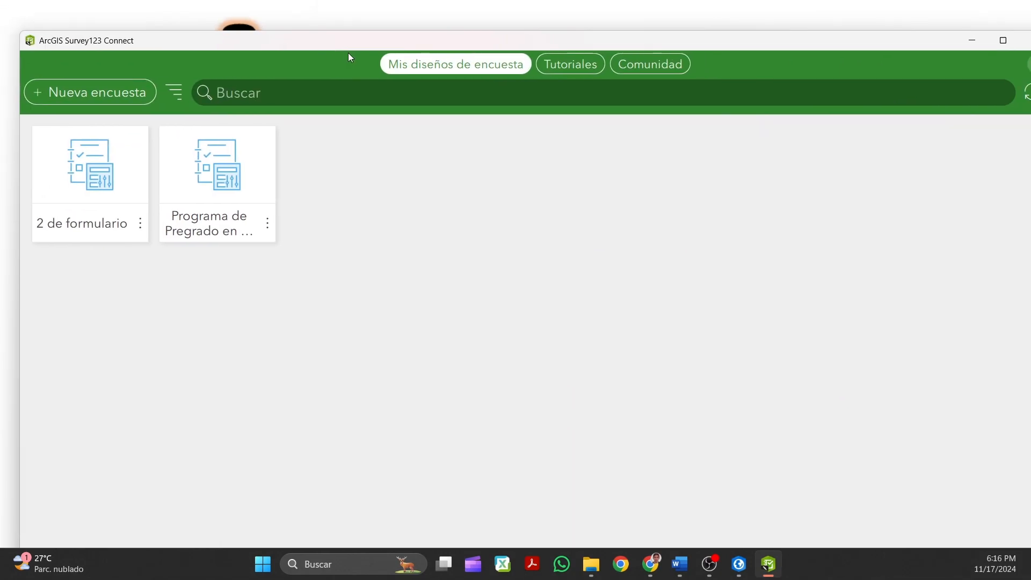
{"action": "left_click_drag", "start_coordinate": [7, 26], "coordinate": [163, 30]}
{"action": "left_click_drag", "start_coordinate": [335, 37], "coordinate": [266, 31]}
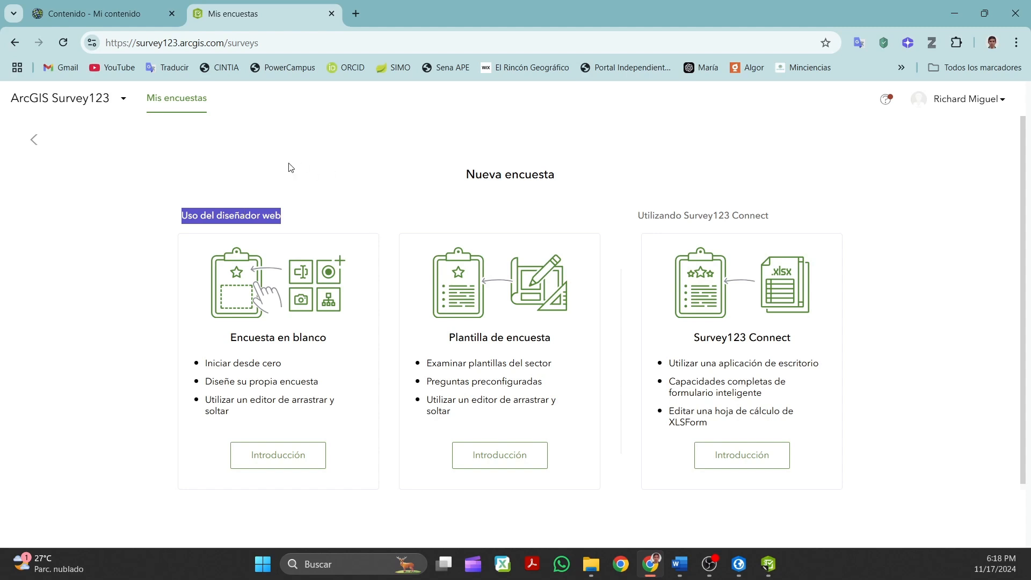
Create a blank survey with the web designer in the browser.
{"action": "left_click", "coordinate": [259, 214]}
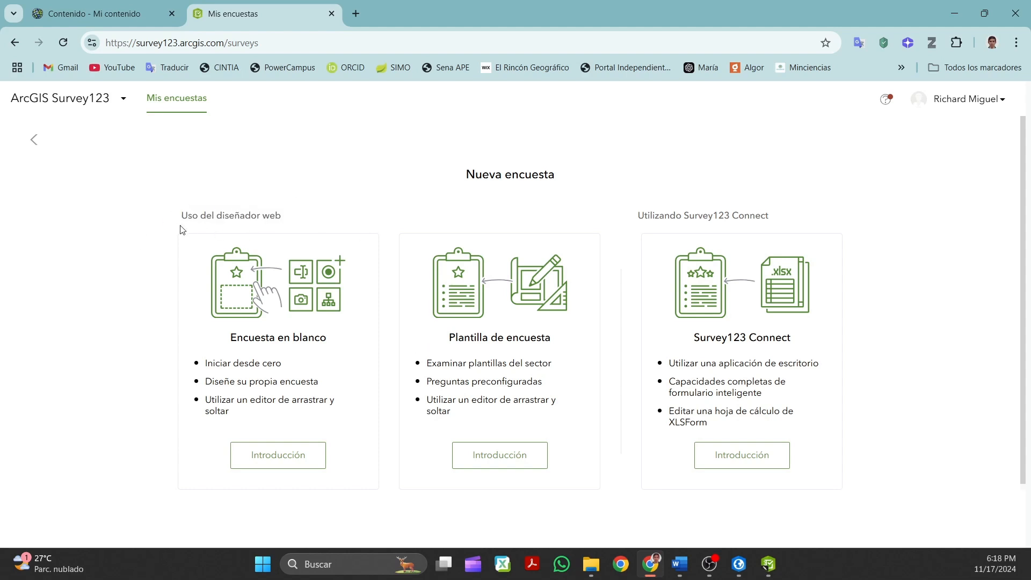
{"action": "left_click_drag", "start_coordinate": [181, 218], "coordinate": [283, 217]}
{"action": "left_click", "coordinate": [66, 214]}
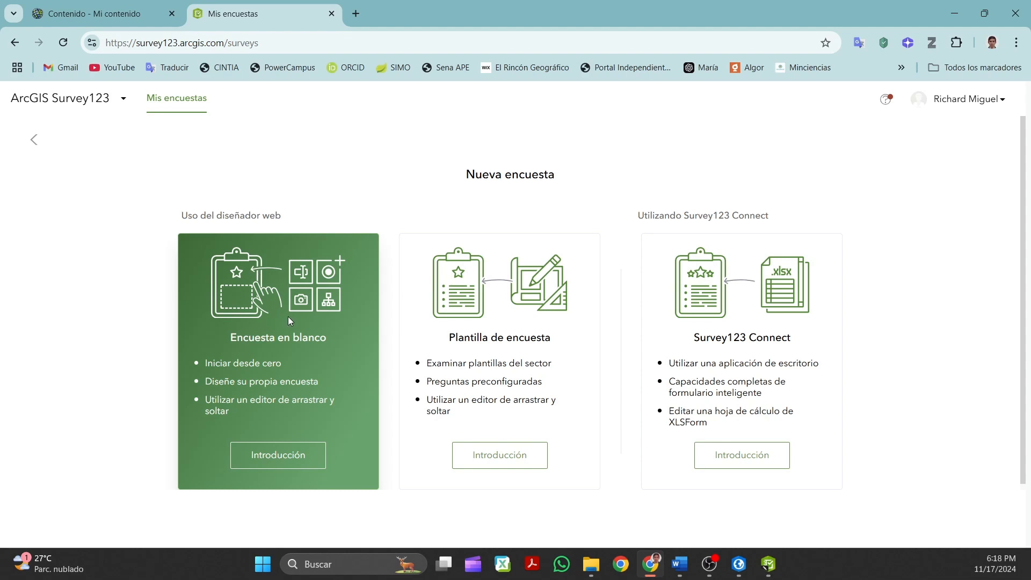
{"action": "left_click", "coordinate": [279, 465]}
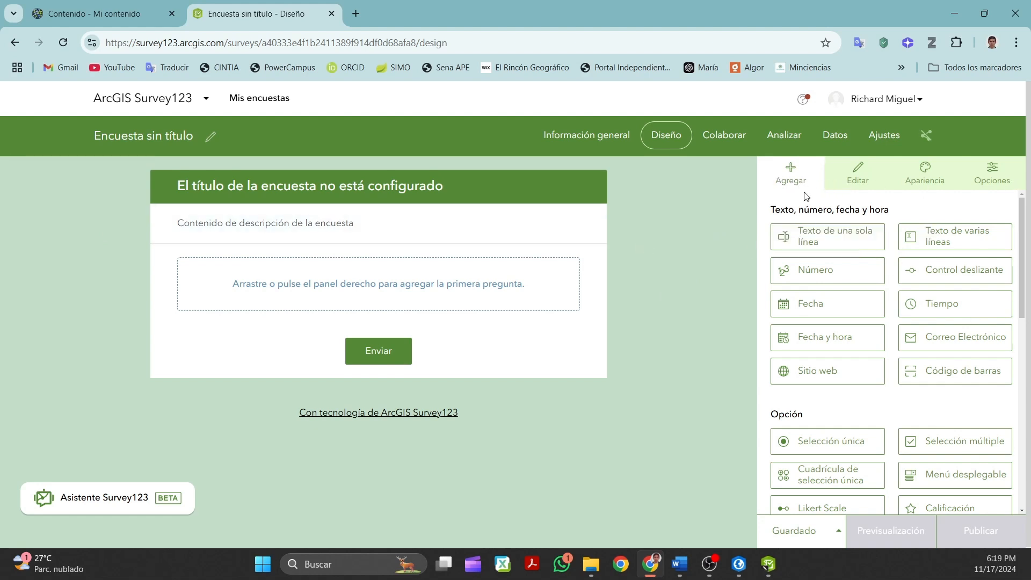
Name the survey "Encuesta de percepción de seguridad y nivel de satisfacción", copying the text from the heading in the Word document.
{"action": "mouse_move", "coordinate": [1023, 221]}
{"action": "left_mouse_down"}
{"action": "mouse_move", "coordinate": [1023, 404]}
{"action": "mouse_move", "coordinate": [1023, 222]}
{"action": "left_mouse_up"}
{"action": "left_click", "coordinate": [210, 138]}
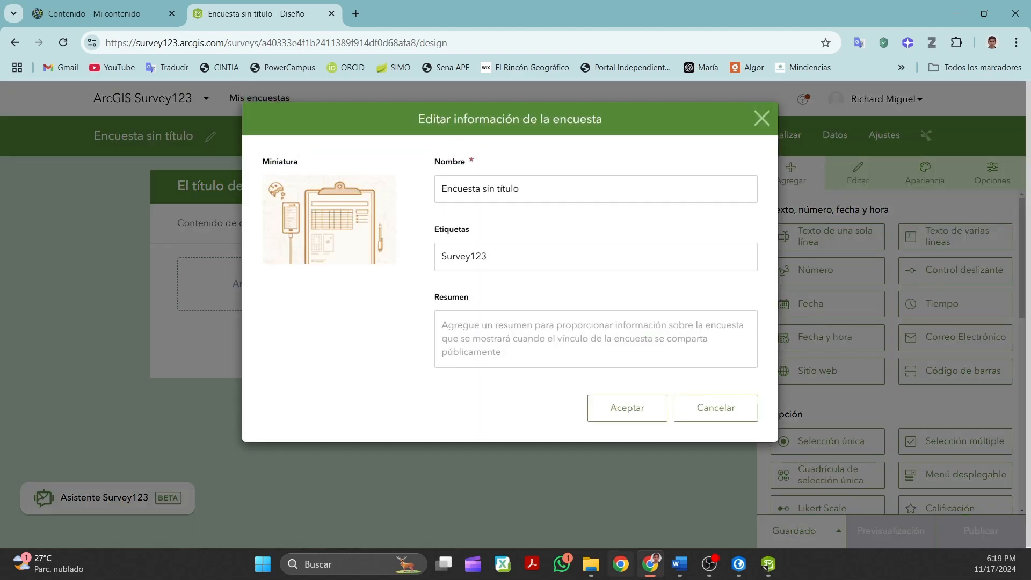
{"action": "left_click", "coordinate": [681, 565]}
{"action": "scroll", "coordinate": [269, 343], "scroll_direction": "down", "scroll_amount": 1}
{"action": "left_click_drag", "start_coordinate": [203, 359], "coordinate": [827, 353]}
{"action": "key", "text": "ctrl+c"}
{"action": "mouse_move", "coordinate": [693, 574]}
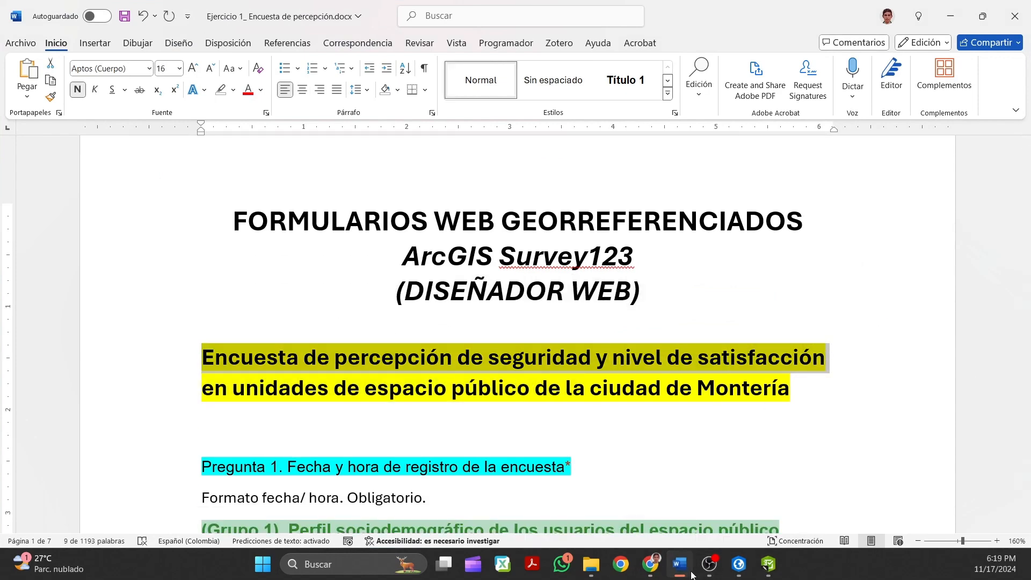
{"action": "left_click", "coordinate": [651, 564]}
{"action": "key", "text": "ctrl+a"}
{"action": "key", "text": "ctrl+v"}
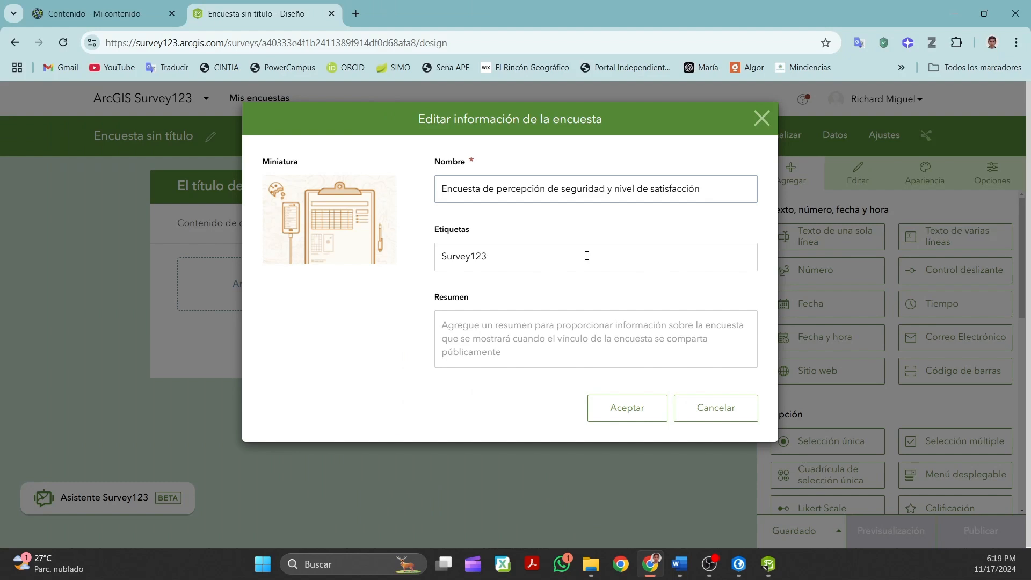
Set the summary to "Encuesta de percepción de seguridad y nivel de satisfacción en unidades de espacio público de la ciudad de Montería" and accept the changes.
{"action": "left_click", "coordinate": [679, 563]}
{"action": "left_click_drag", "start_coordinate": [203, 359], "coordinate": [792, 390]}
{"action": "key", "text": "ctrl+c"}
{"action": "right_click", "coordinate": [699, 388]}
{"action": "left_click", "coordinate": [734, 169]}
{"action": "left_click", "coordinate": [651, 563]}
{"action": "left_click", "coordinate": [518, 338]}
{"action": "key", "text": "ctrl+v"}
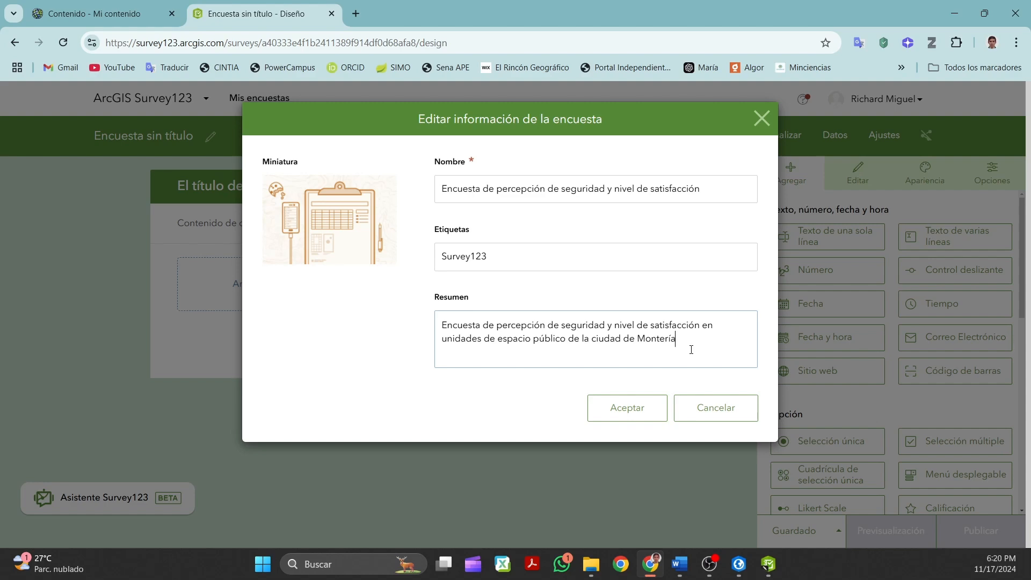
{"action": "left_click", "coordinate": [612, 404]}
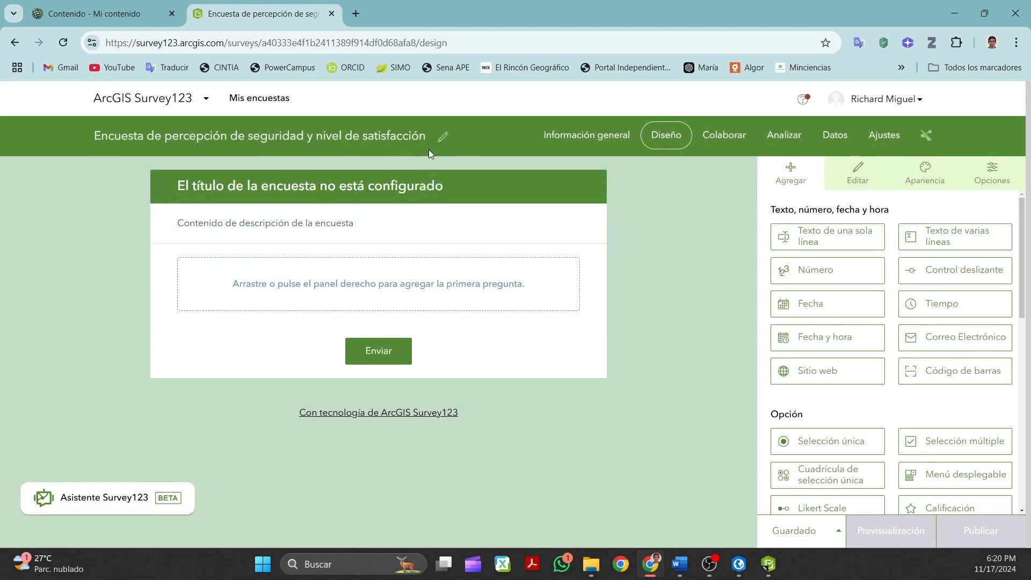
Check the new survey among the user's surveys and reopen it in the design page.
{"action": "left_click", "coordinate": [259, 99]}
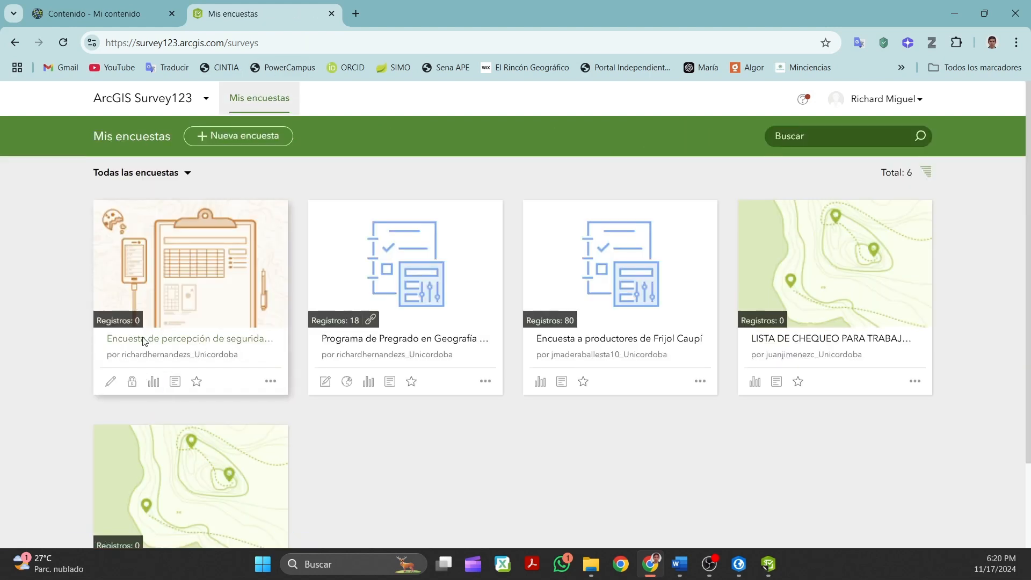
{"action": "left_click", "coordinate": [184, 267]}
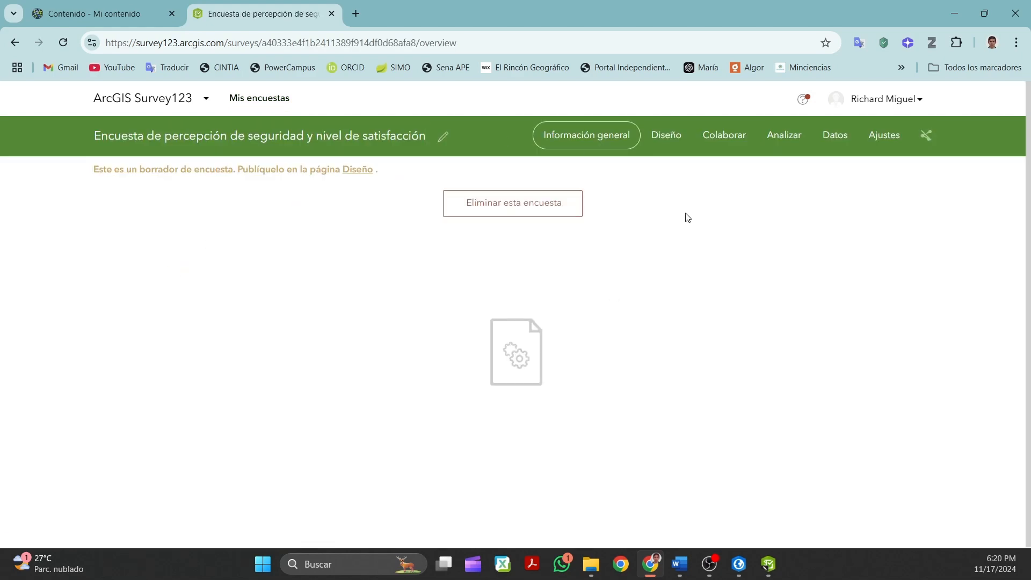
{"action": "left_click", "coordinate": [667, 138]}
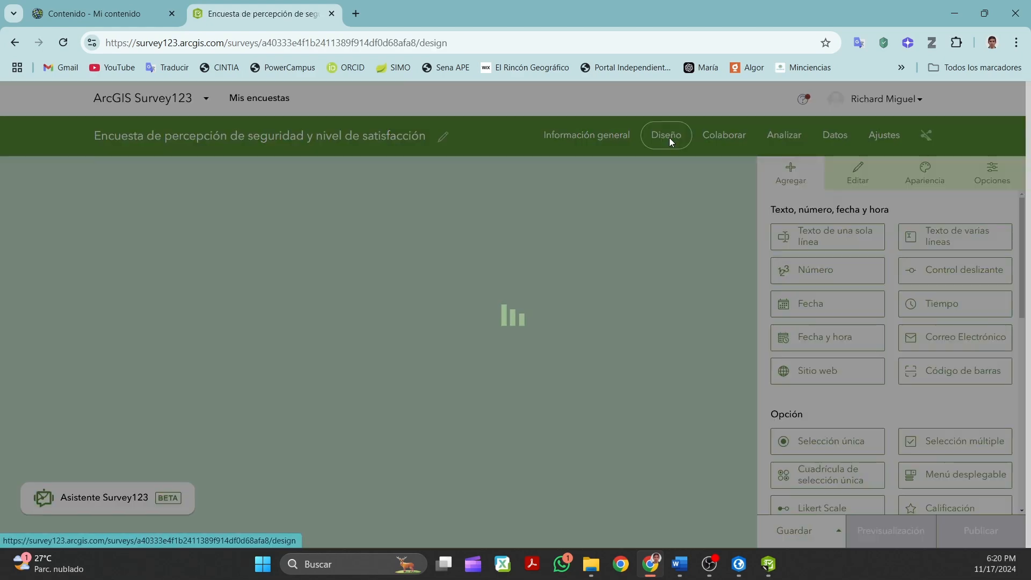
Arrange the Survey123 browser window and the Word questionnaire side by side, with the document zoomed to 110%.
{"action": "left_click", "coordinate": [680, 564]}
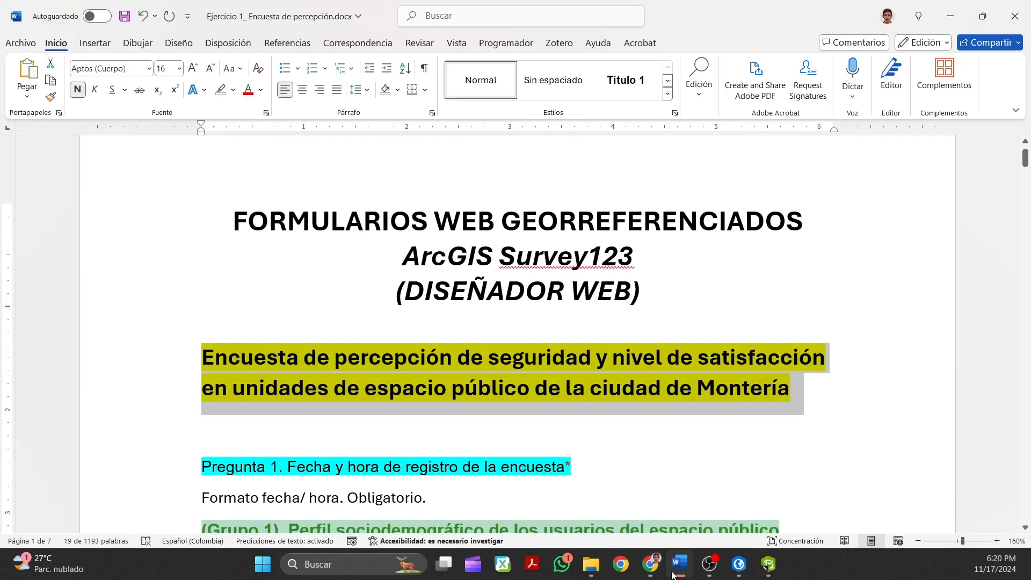
{"action": "left_click", "coordinate": [984, 13]}
{"action": "left_click_drag", "start_coordinate": [315, 15], "coordinate": [1030, 255]}
{"action": "left_click", "coordinate": [88, 95]}
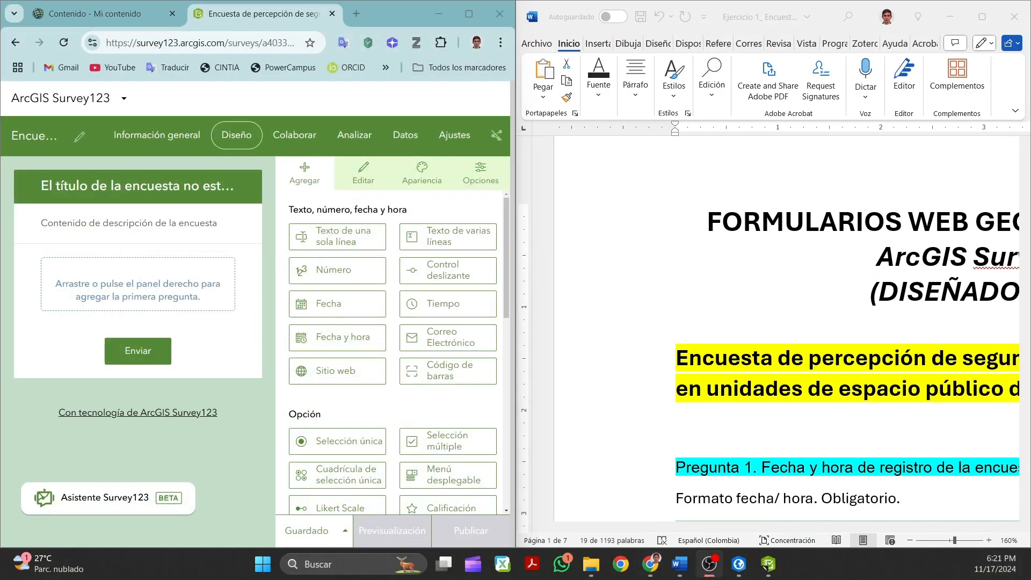
{"action": "left_click", "coordinate": [784, 319]}
{"action": "scroll", "coordinate": [784, 319], "scroll_direction": "down", "scroll_amount": 4}
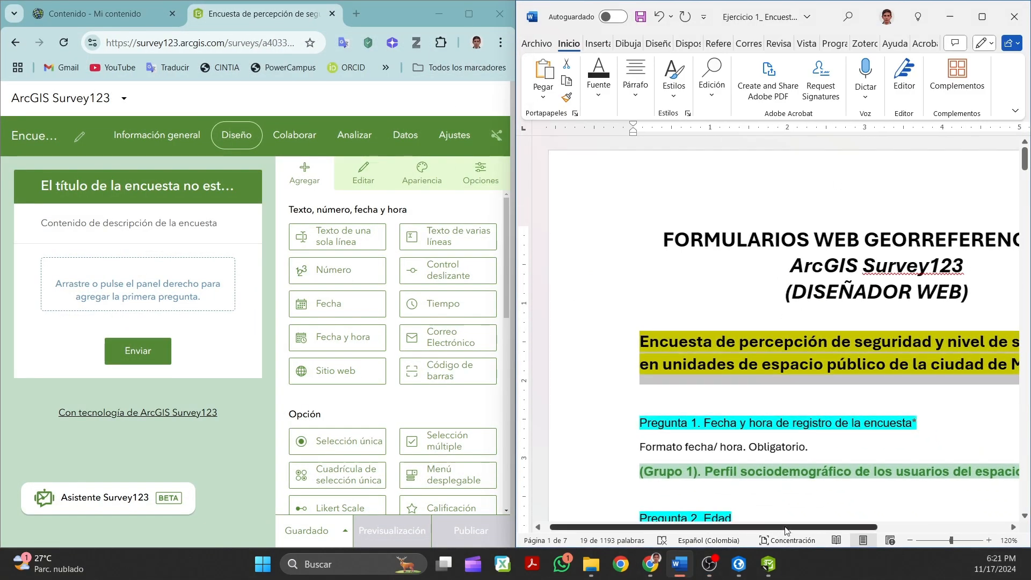
{"action": "scroll", "coordinate": [783, 320], "scroll_direction": "down", "scroll_amount": 1}
{"action": "left_click_drag", "start_coordinate": [822, 530], "coordinate": [832, 530]}
{"action": "left_click", "coordinate": [840, 324]}
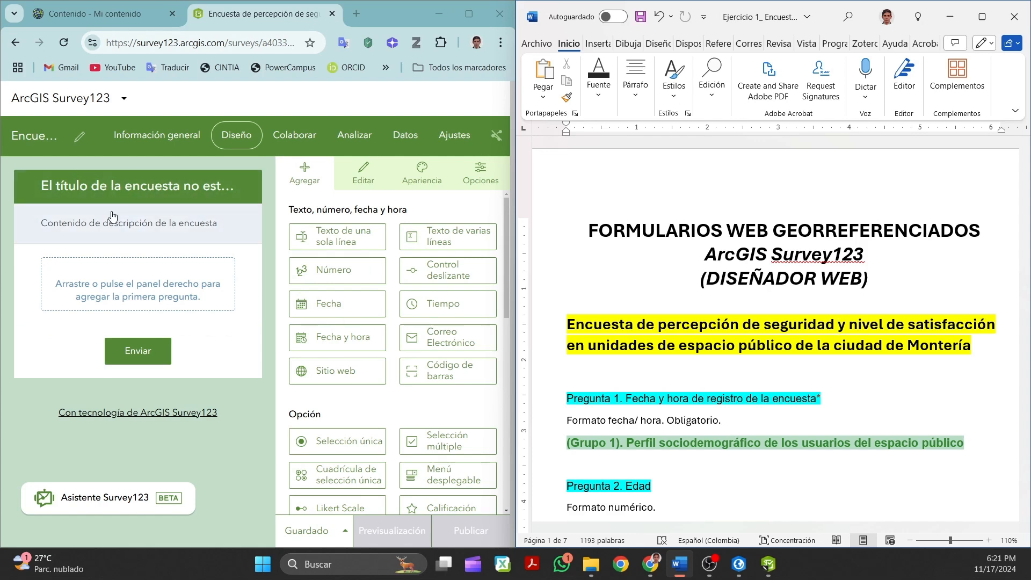
Set the survey header text to the full survey title copied from the Word document and centre it.
{"action": "triple_click", "coordinate": [563, 341]}
{"action": "right_click", "coordinate": [751, 333]}
{"action": "key", "text": "Escape"}
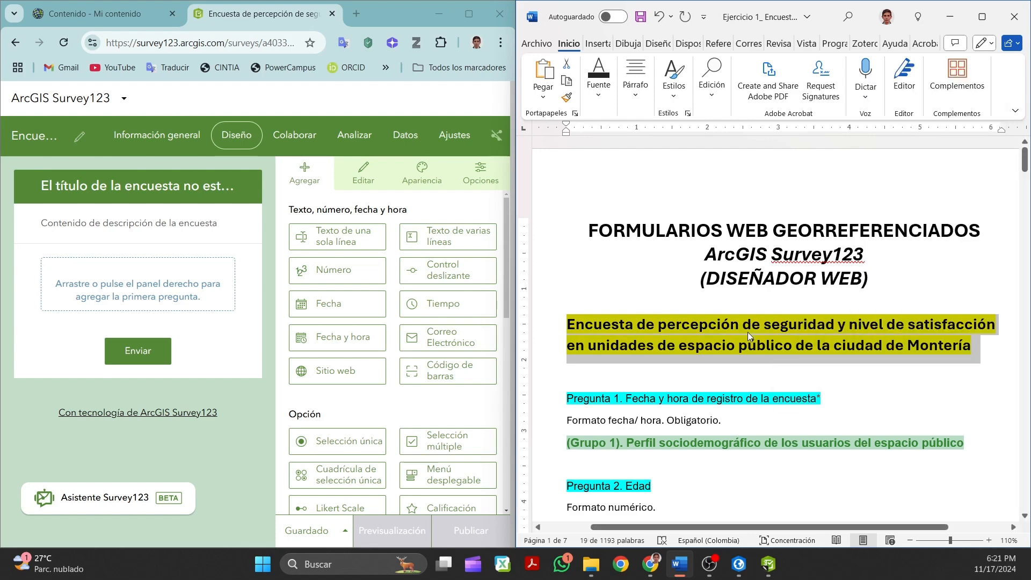
{"action": "left_click", "coordinate": [109, 188]}
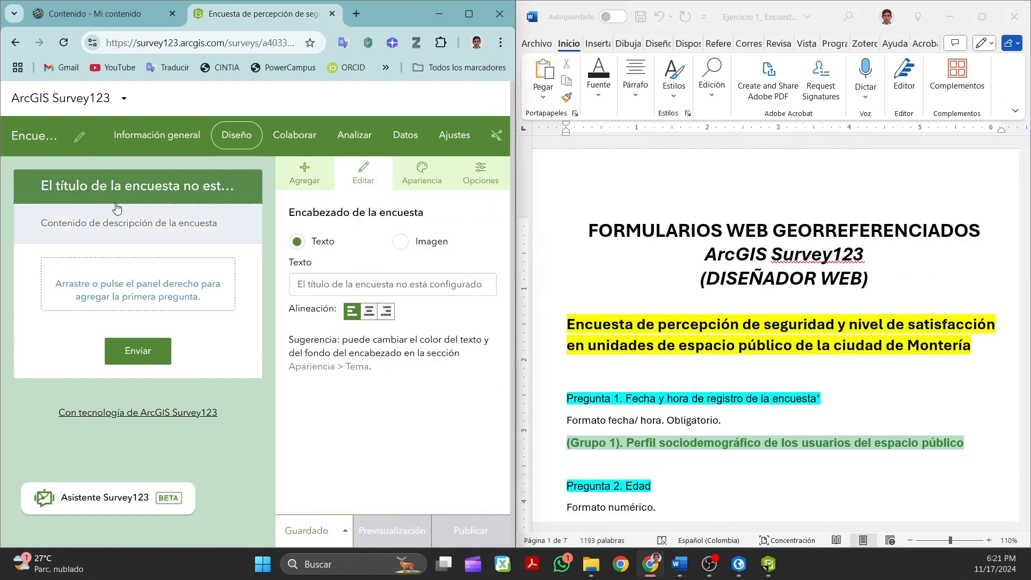
{"action": "triple_click", "coordinate": [440, 285]}
{"action": "key", "text": "BackSpace"}
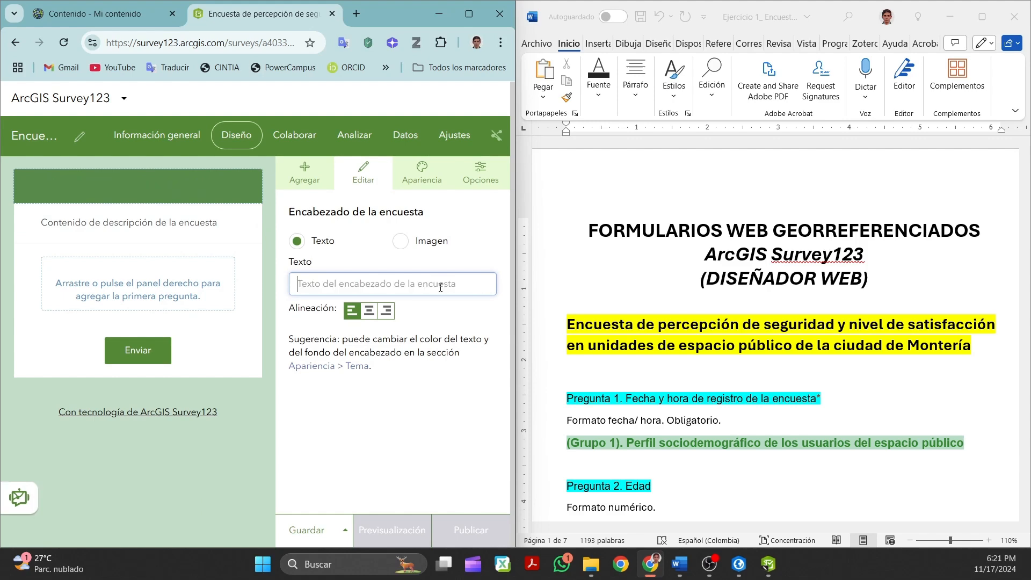
{"action": "key", "text": "ctrl+v"}
{"action": "left_click", "coordinate": [369, 311]}
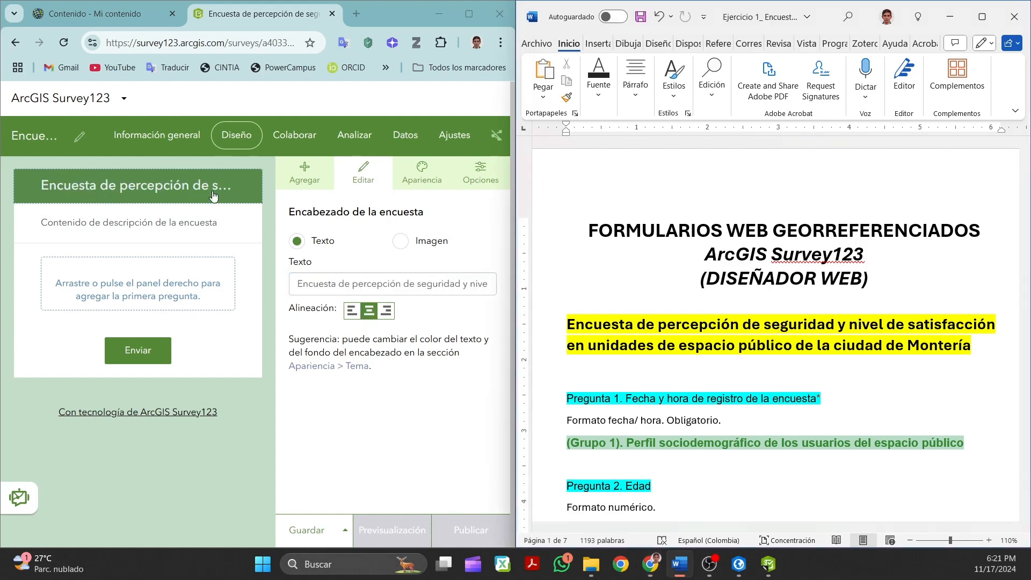
Swap the side-by-side arrangement so the Word questionnaire is on the left half and the Survey123 browser on the right half.
{"action": "key", "text": "super+Up"}
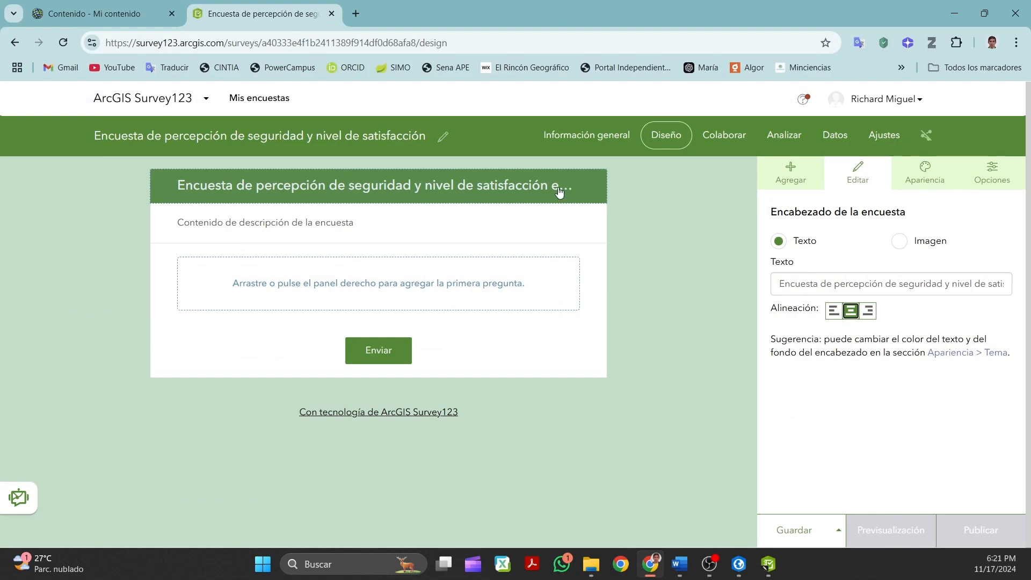
{"action": "left_click", "coordinate": [986, 12]}
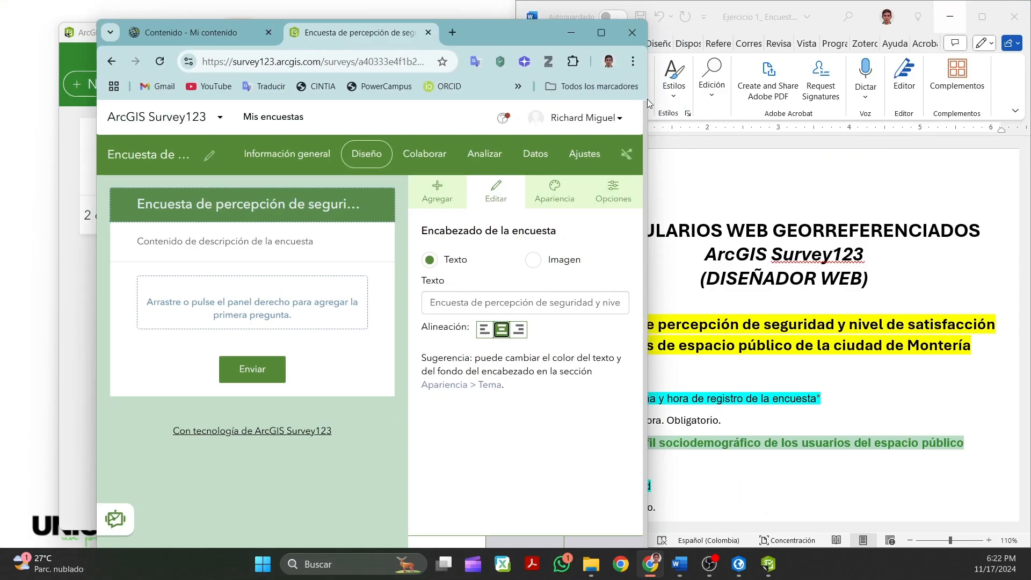
{"action": "key", "text": "super+Right"}
{"action": "left_click", "coordinate": [129, 102]}
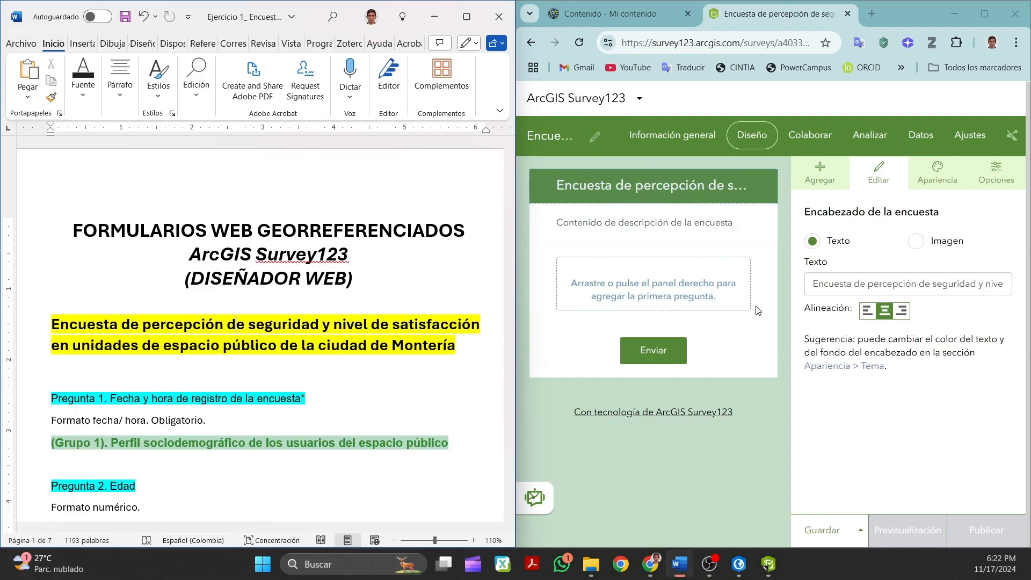
Change the survey header to image mode and preview Logo.png from the "1. TUTORIAL GEOFORMULARIO WEB" folder before returning to Survey123.
{"action": "left_click", "coordinate": [912, 248]}
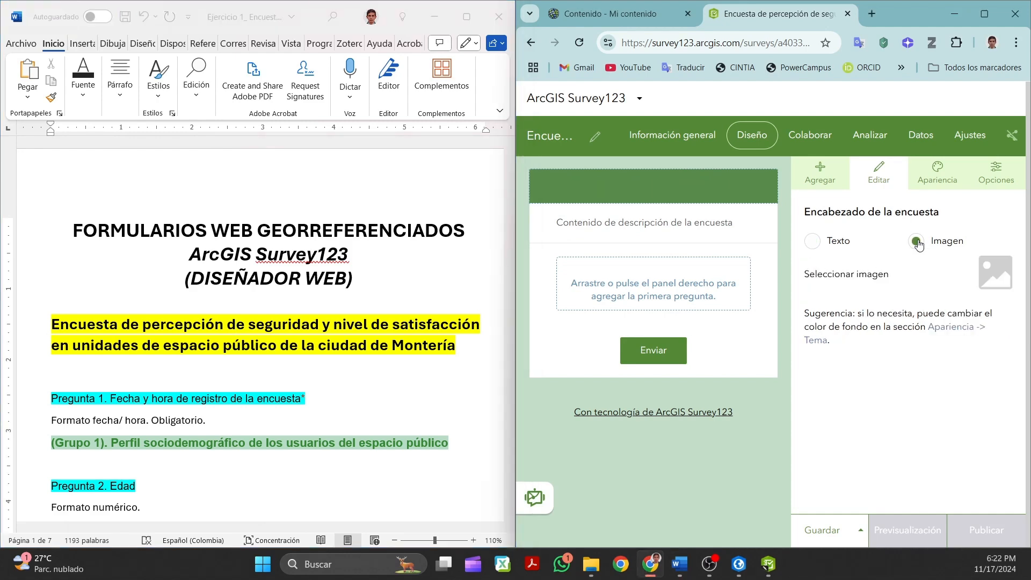
{"action": "left_click", "coordinate": [598, 534]}
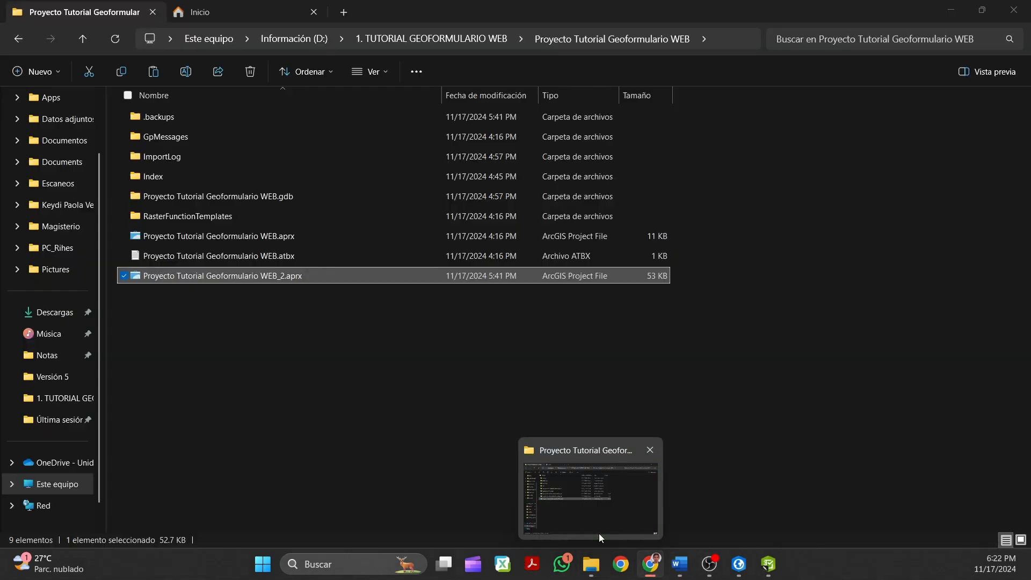
{"action": "left_click", "coordinate": [82, 39]}
{"action": "left_click", "coordinate": [161, 196]}
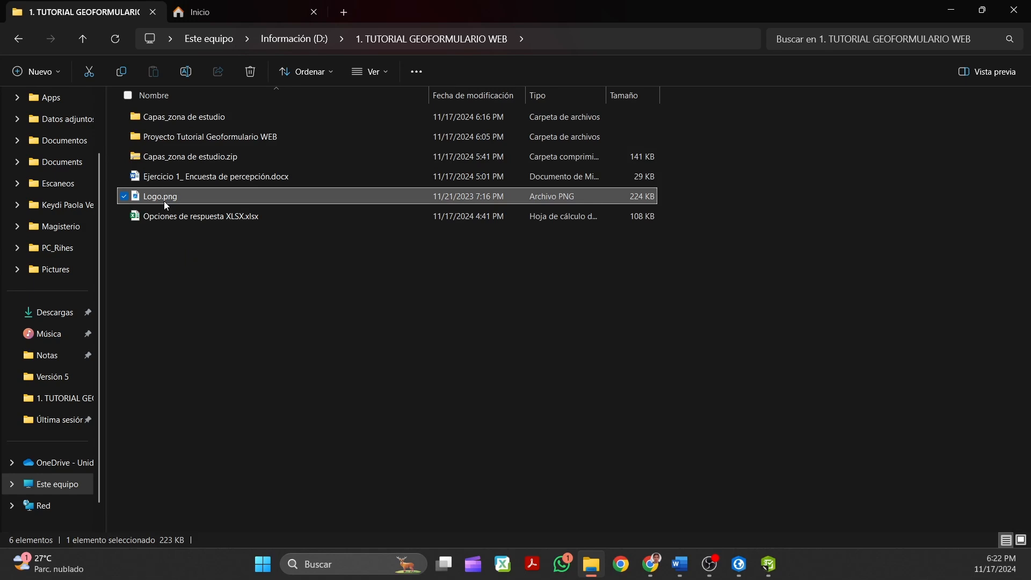
{"action": "key", "text": "Return"}
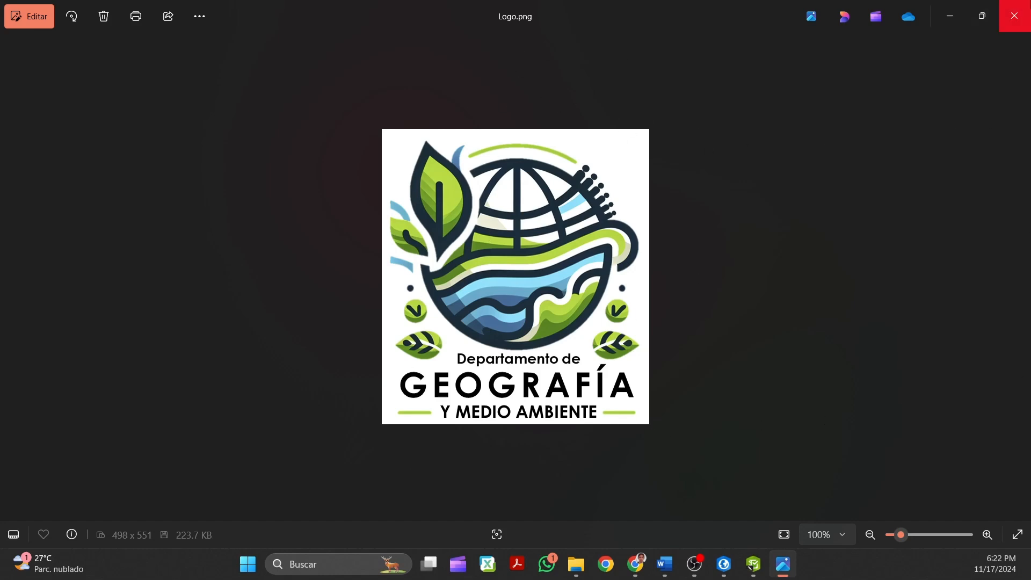
{"action": "left_click", "coordinate": [949, 16]}
{"action": "left_click", "coordinate": [641, 574]}
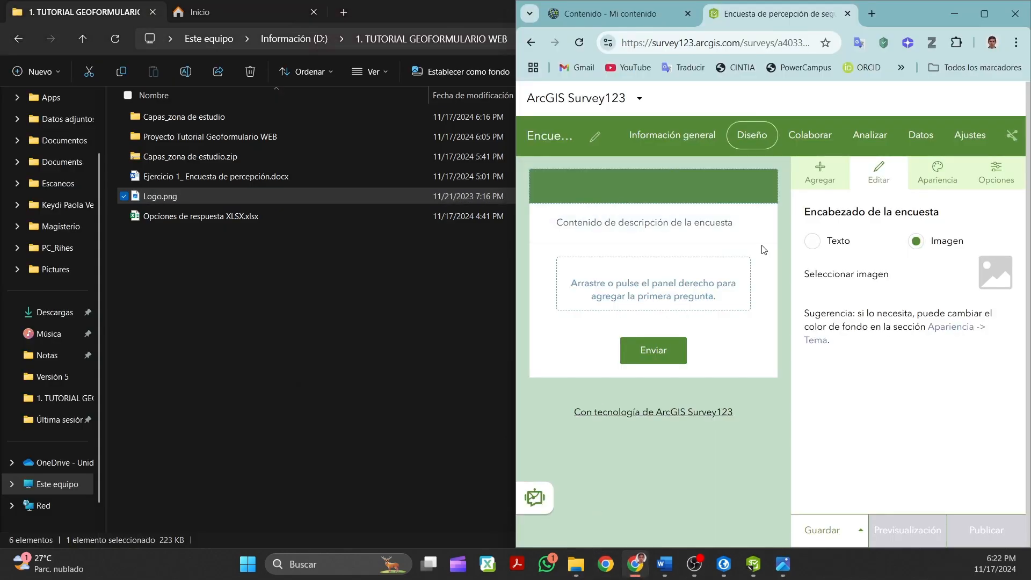
Upload Logo.png as the survey's header image and check how it displays in the form.
{"action": "left_click", "coordinate": [993, 277]}
{"action": "left_click", "coordinate": [916, 415]}
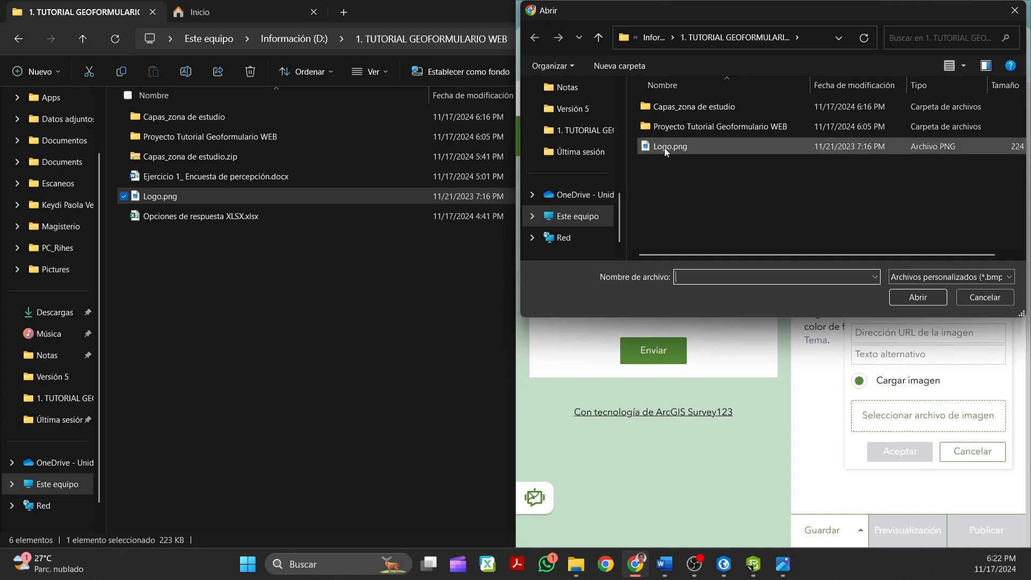
{"action": "left_click", "coordinate": [665, 147]}
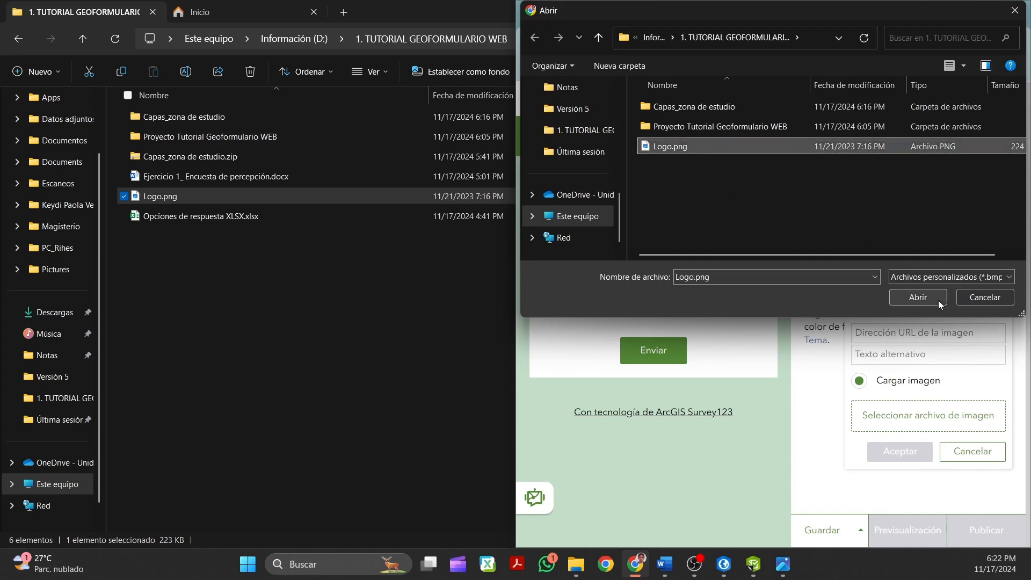
{"action": "left_click", "coordinate": [918, 297]}
{"action": "left_click", "coordinate": [899, 453]}
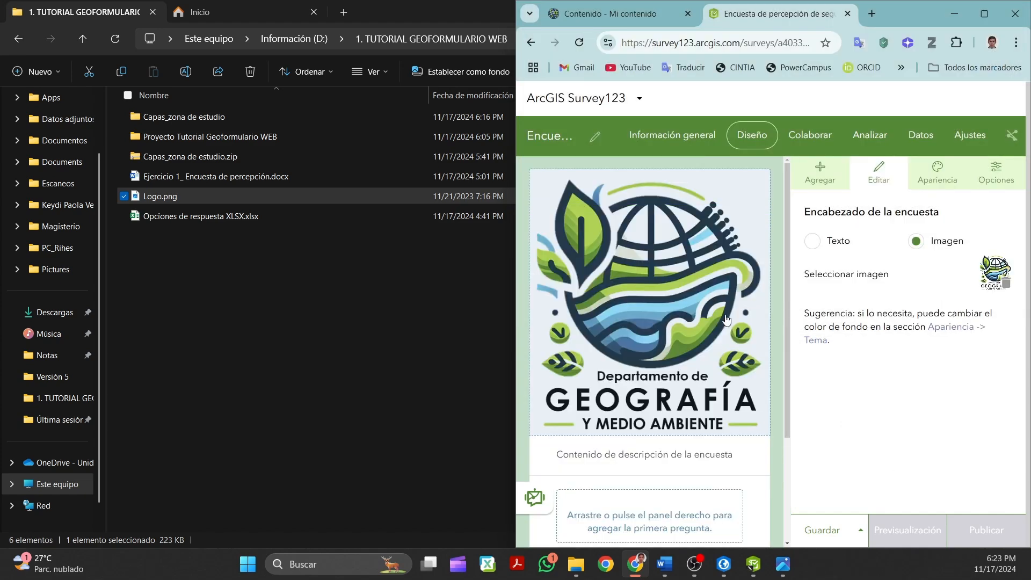
{"action": "scroll", "coordinate": [721, 234], "scroll_direction": "down", "scroll_amount": 1}
{"action": "scroll", "coordinate": [676, 278], "scroll_direction": "up", "scroll_amount": 1}
{"action": "scroll", "coordinate": [752, 316], "scroll_direction": "down", "scroll_amount": 3}
{"action": "scroll", "coordinate": [749, 290], "scroll_direction": "up", "scroll_amount": 3}
Set the survey description to "Encuesta de percepción de seguridad y nivel de satisfacción en unidades de espacio público de la ciudad de Montería" with justified alignment.
{"action": "scroll", "coordinate": [644, 430], "scroll_direction": "down", "scroll_amount": 1}
{"action": "left_click", "coordinate": [645, 402]}
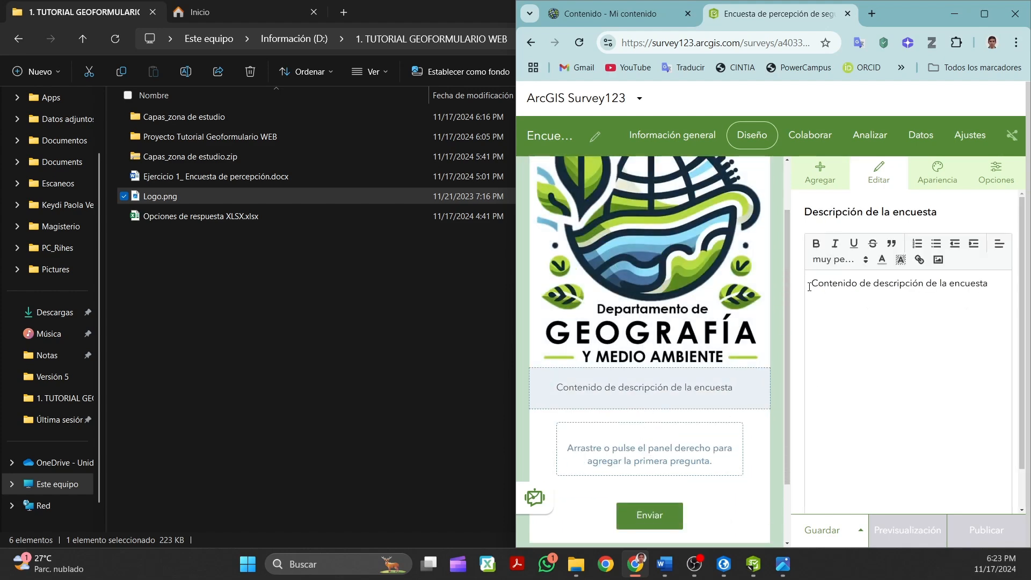
{"action": "left_click_drag", "start_coordinate": [809, 287], "coordinate": [991, 284]}
{"action": "left_click", "coordinate": [665, 564]}
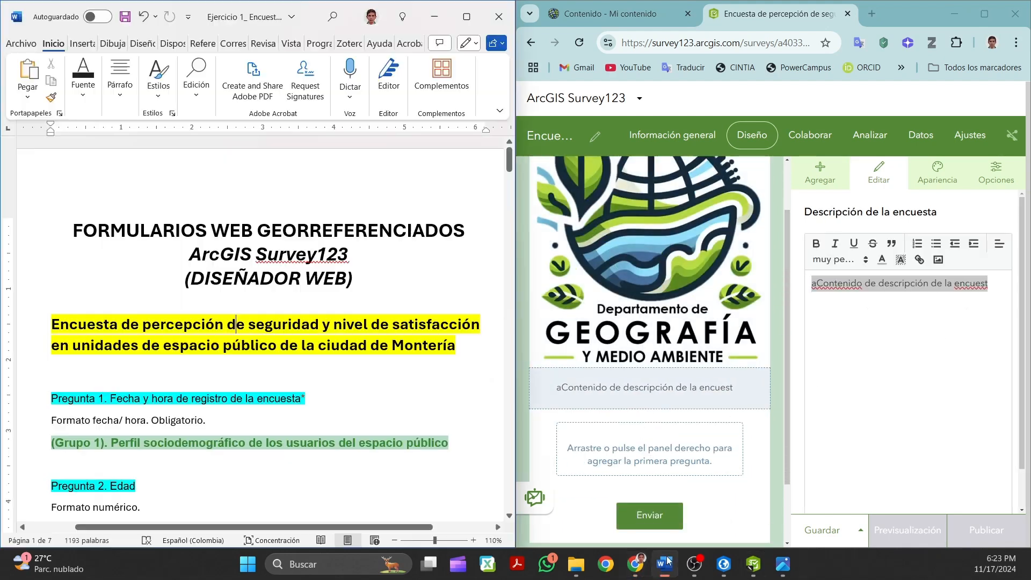
{"action": "triple_click", "coordinate": [433, 353]}
{"action": "key", "text": "ctrl+c"}
{"action": "left_click", "coordinate": [856, 285]}
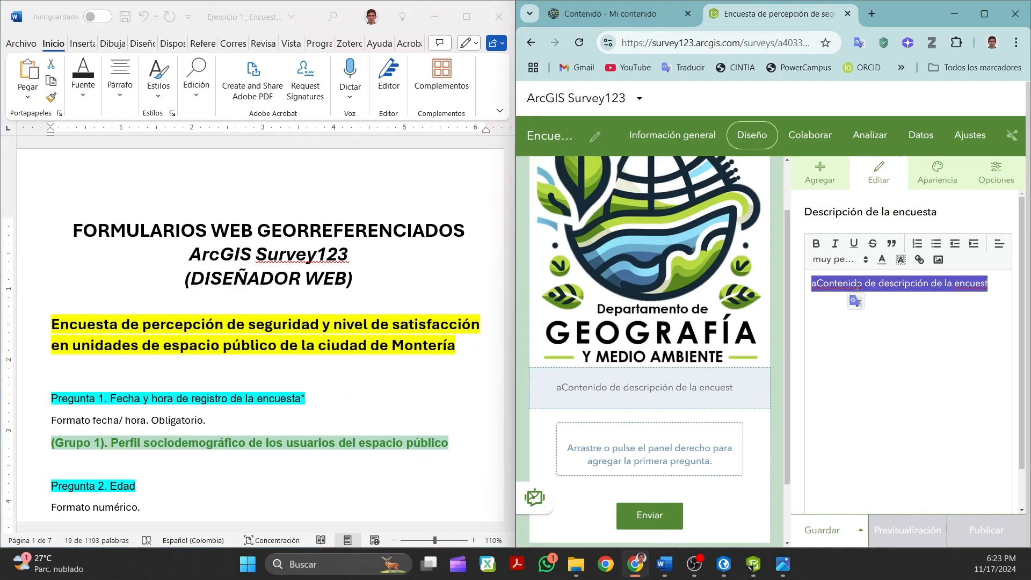
{"action": "key", "text": "ctrl+v"}
{"action": "left_click", "coordinate": [999, 243]}
{"action": "left_click", "coordinate": [999, 311]}
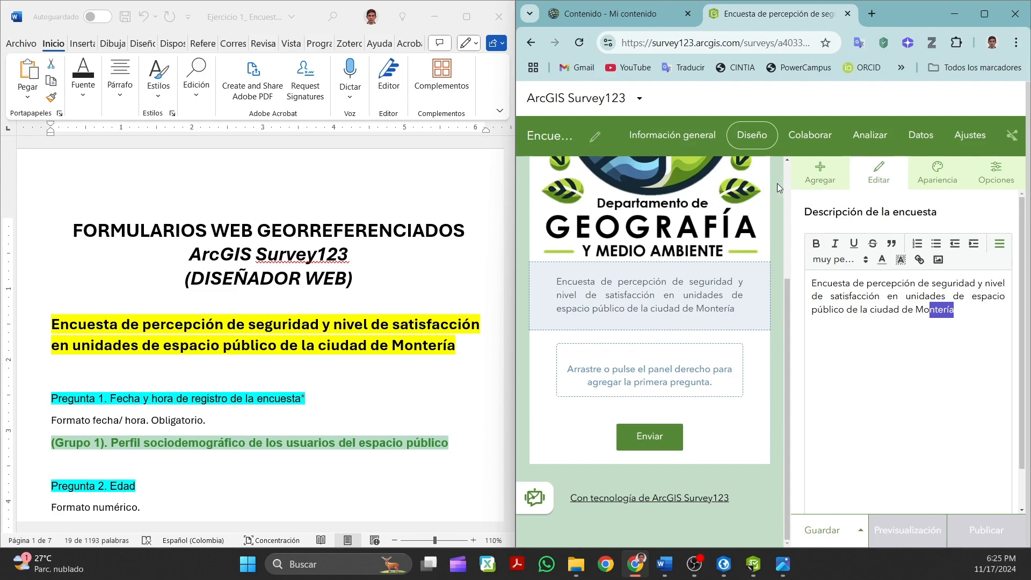
Try several preset colour themes, including blue and light grey, and return to the custom light green theme.
{"action": "left_click", "coordinate": [802, 187]}
{"action": "left_click", "coordinate": [930, 189]}
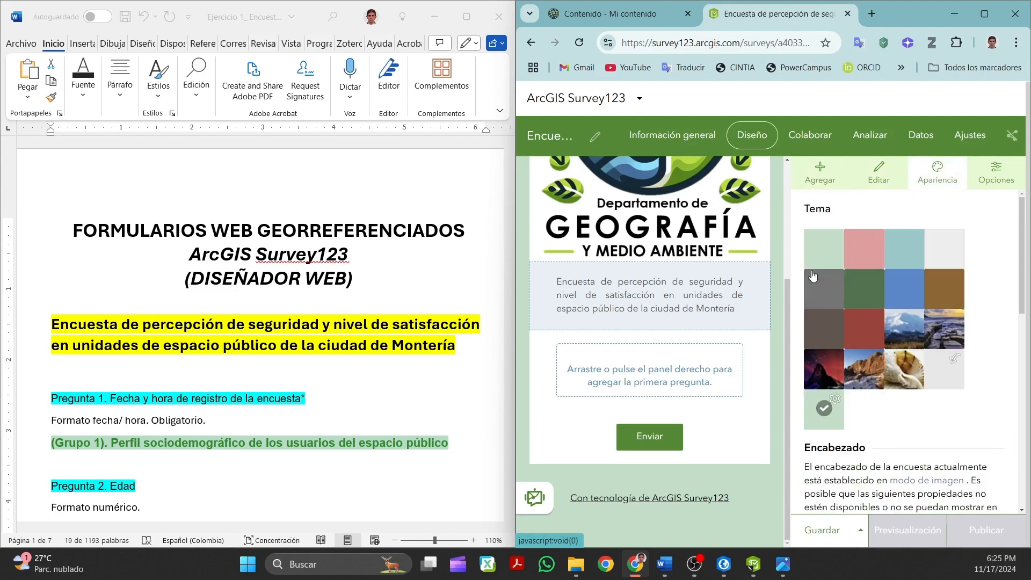
{"action": "left_click", "coordinate": [915, 282]}
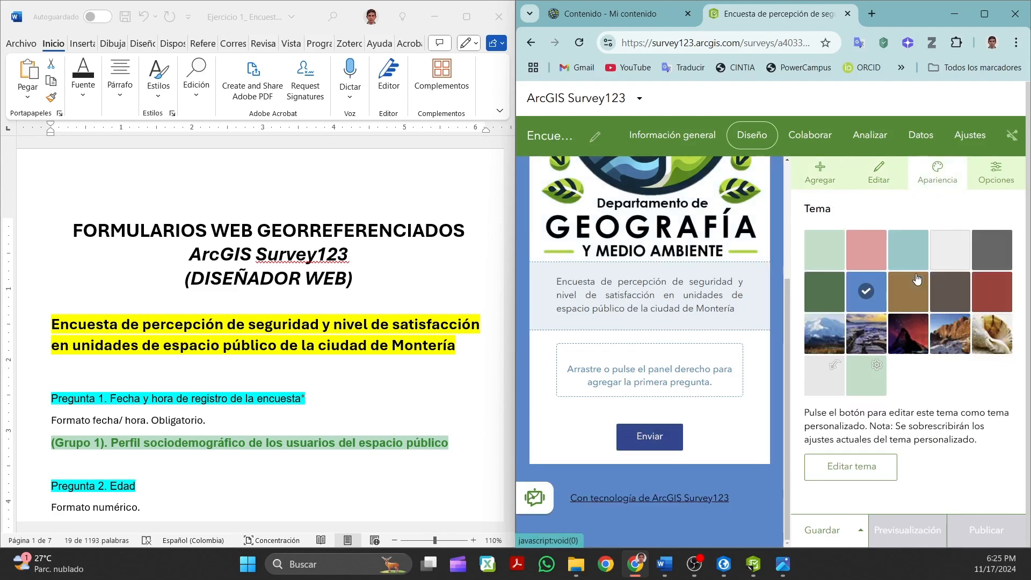
{"action": "left_click", "coordinate": [948, 295]}
{"action": "left_click", "coordinate": [911, 259]}
{"action": "left_click", "coordinate": [957, 263]}
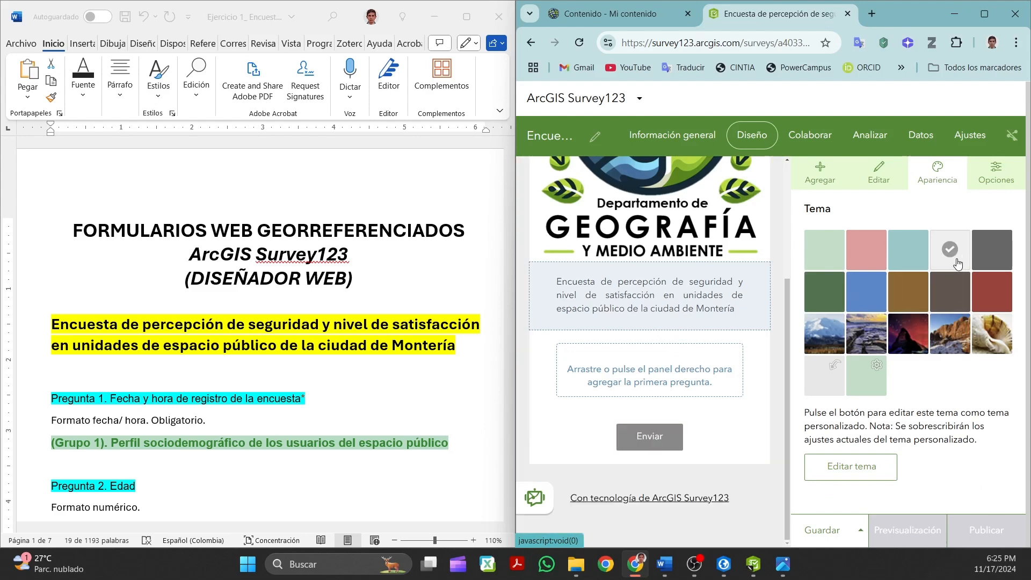
{"action": "left_click", "coordinate": [866, 375]}
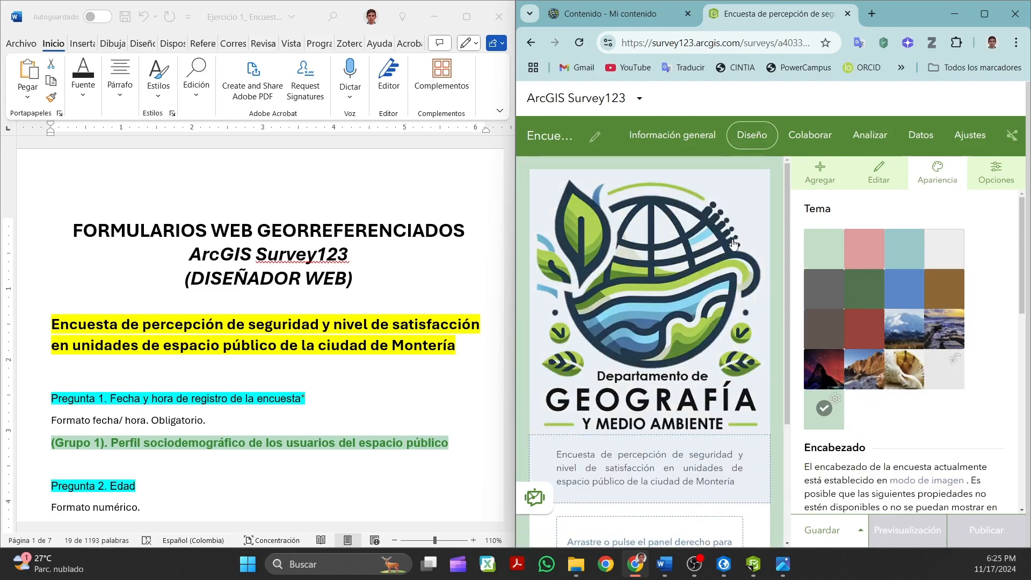
Maximize the Survey123 browser window, zoom the page to 75% and show the question types available to add.
{"action": "scroll", "coordinate": [734, 244], "scroll_direction": "up", "scroll_amount": 3}
{"action": "scroll", "coordinate": [734, 245], "scroll_direction": "down", "scroll_amount": 3}
{"action": "scroll", "coordinate": [734, 245], "scroll_direction": "down", "scroll_amount": 2}
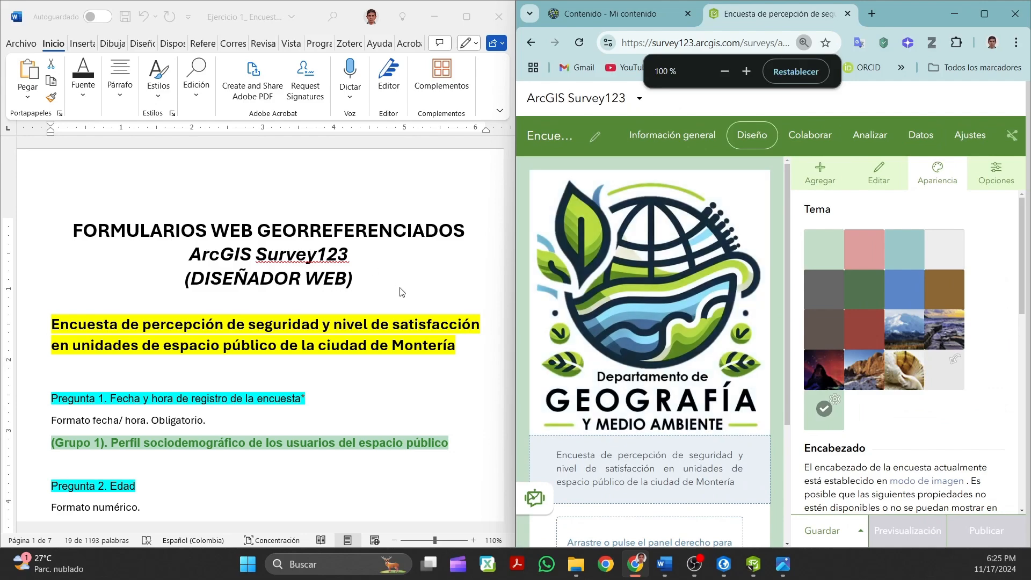
{"action": "left_click", "coordinate": [984, 13]}
{"action": "scroll", "coordinate": [665, 302], "scroll_direction": "down", "scroll_amount": 1}
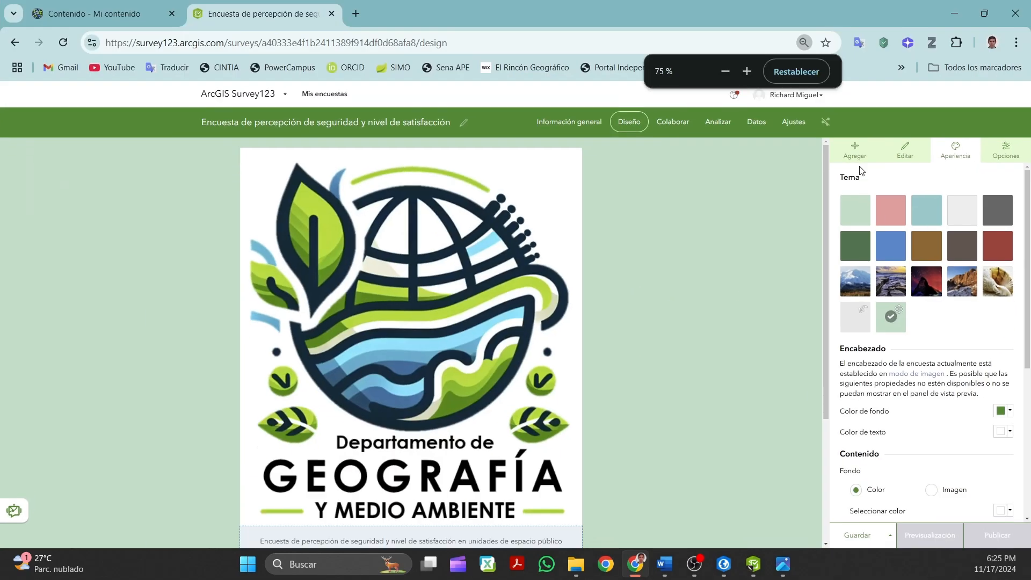
{"action": "left_click", "coordinate": [846, 157]}
{"action": "scroll", "coordinate": [698, 267], "scroll_direction": "down", "scroll_amount": 4}
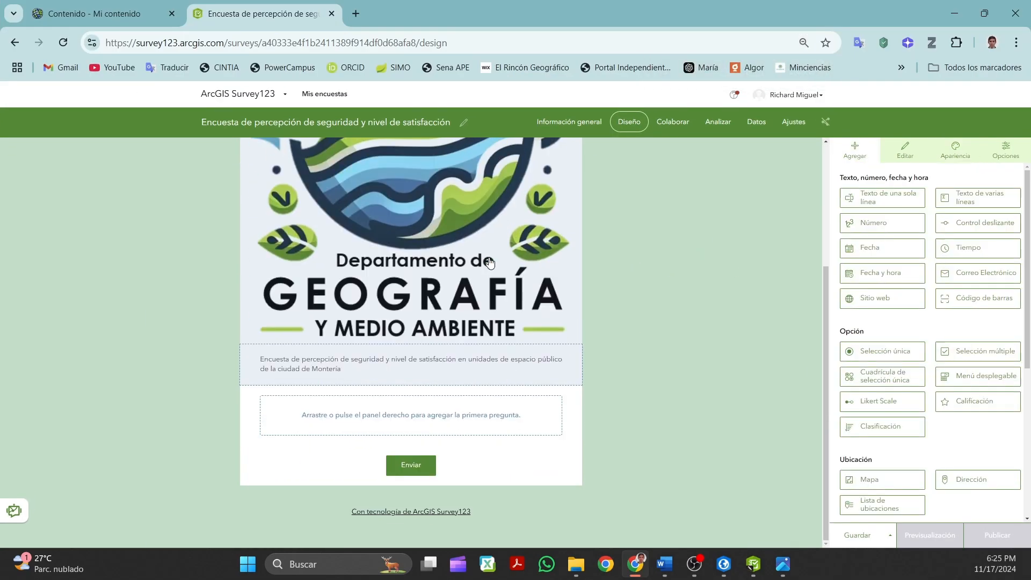
Copy the Pregunta 1 text "Fecha y hora de registro de la encuesta" from the Word questionnaire and return to Survey123.
{"action": "left_click", "coordinate": [665, 564]}
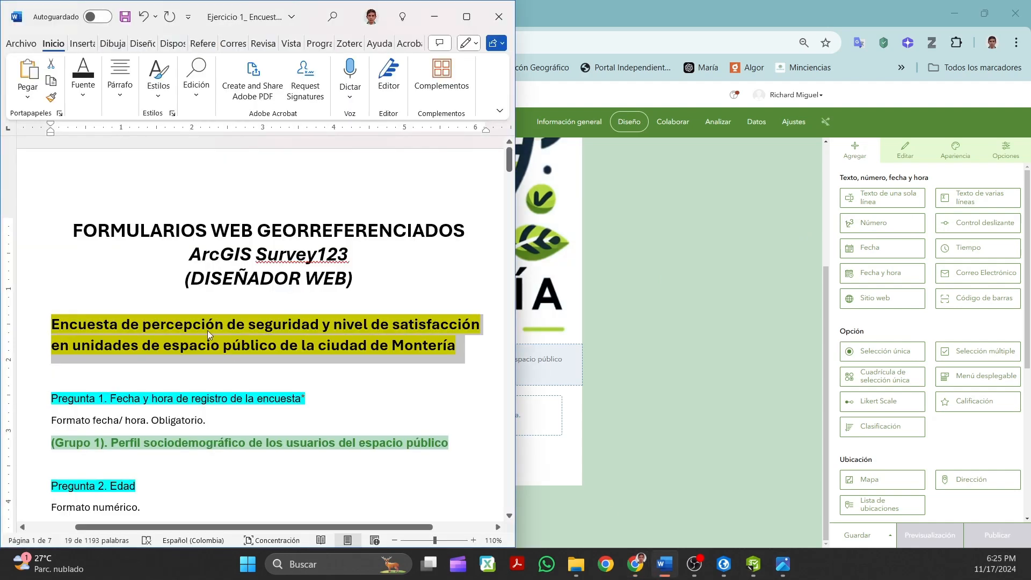
{"action": "left_click", "coordinate": [498, 14]}
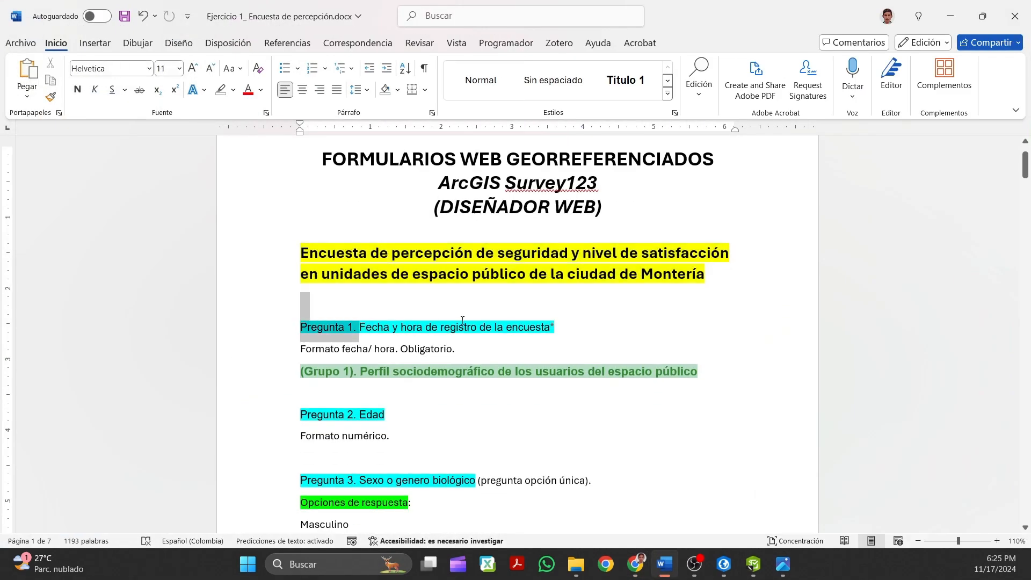
{"action": "left_click_drag", "start_coordinate": [360, 328], "coordinate": [543, 326]}
{"action": "key", "text": "ctrl+c"}
{"action": "right_click", "coordinate": [530, 331]}
{"action": "left_click", "coordinate": [564, 118]}
{"action": "left_click", "coordinate": [636, 563]}
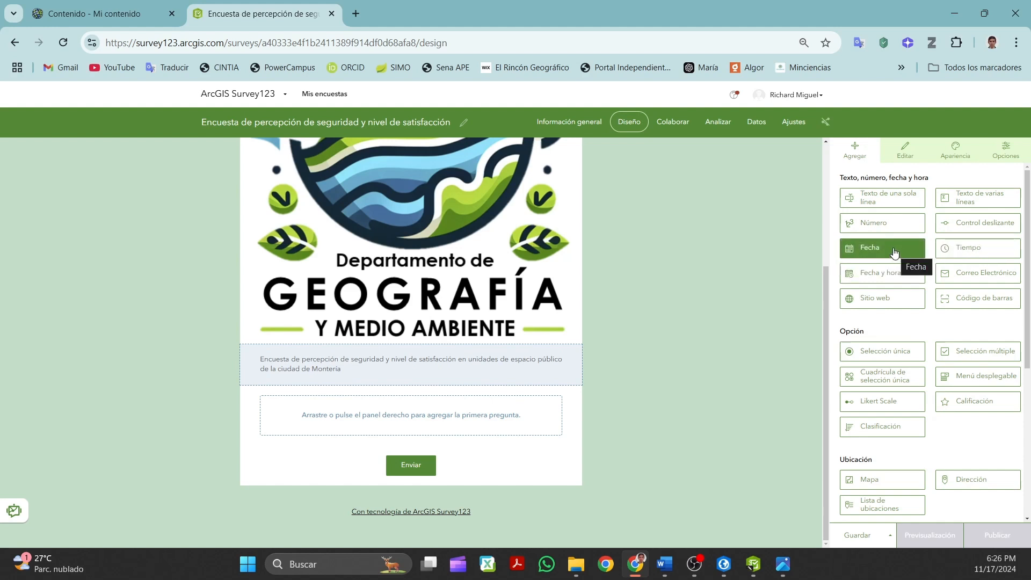
Add a "Fecha y hora" question below the description and label it "Fecha y hora de registro de la encuesta".
{"action": "left_click_drag", "start_coordinate": [877, 273], "coordinate": [371, 375]}
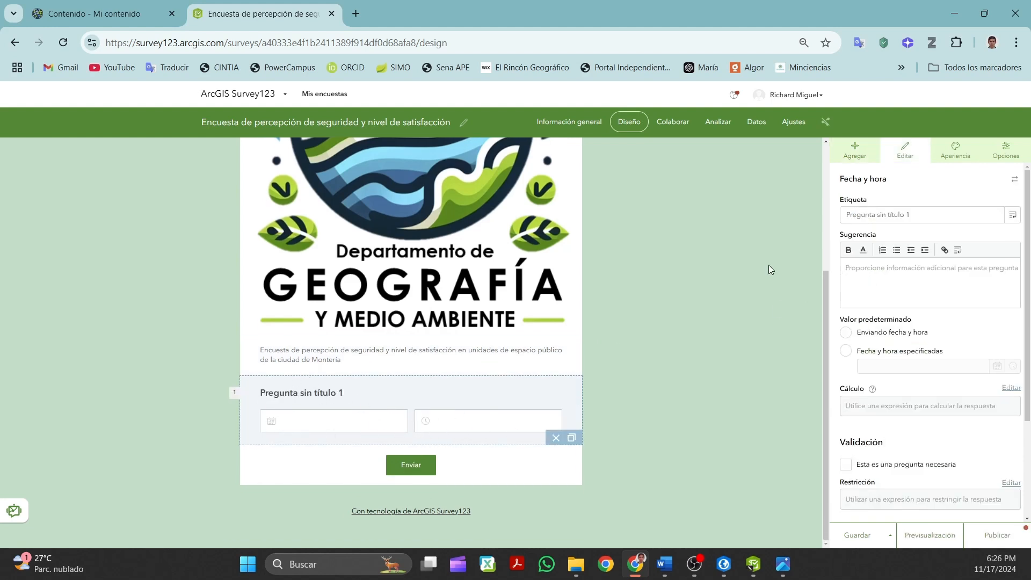
{"action": "triple_click", "coordinate": [930, 210]}
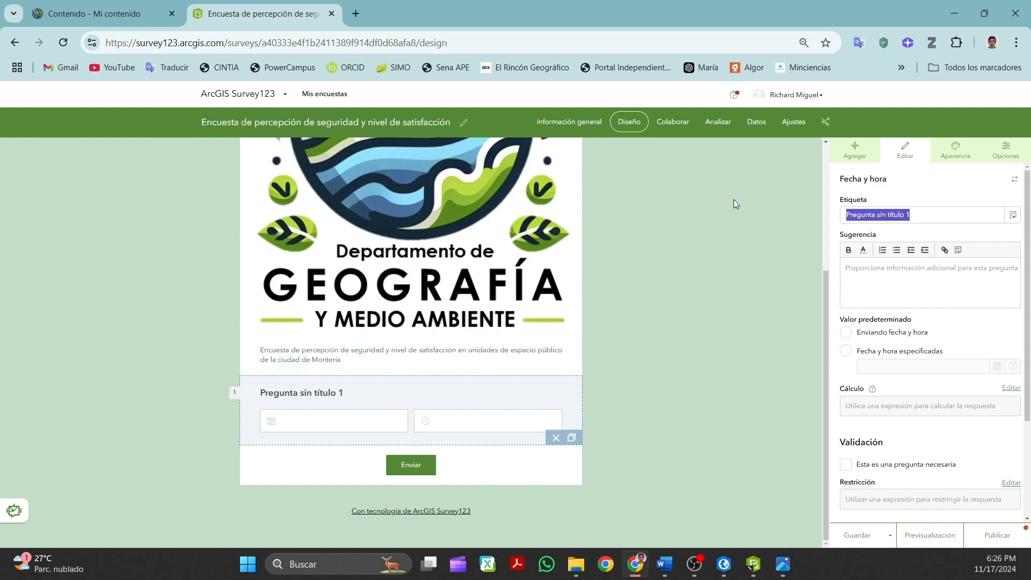
{"action": "key", "text": "ctrl+v"}
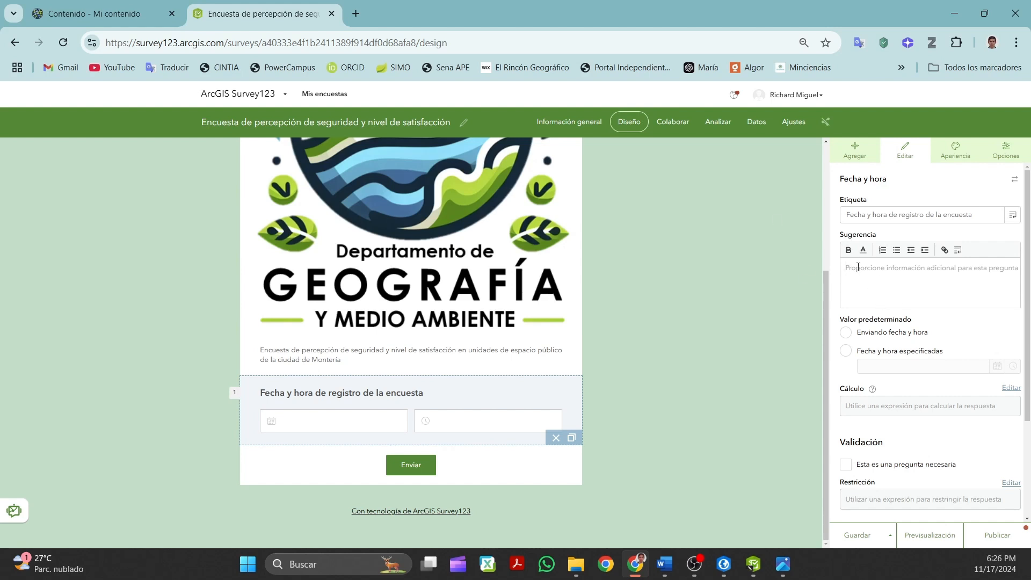
Set the date and time question's default value to "Enviando fecha y hora" and make the question required.
{"action": "scroll", "coordinate": [907, 321], "scroll_direction": "down", "scroll_amount": 1}
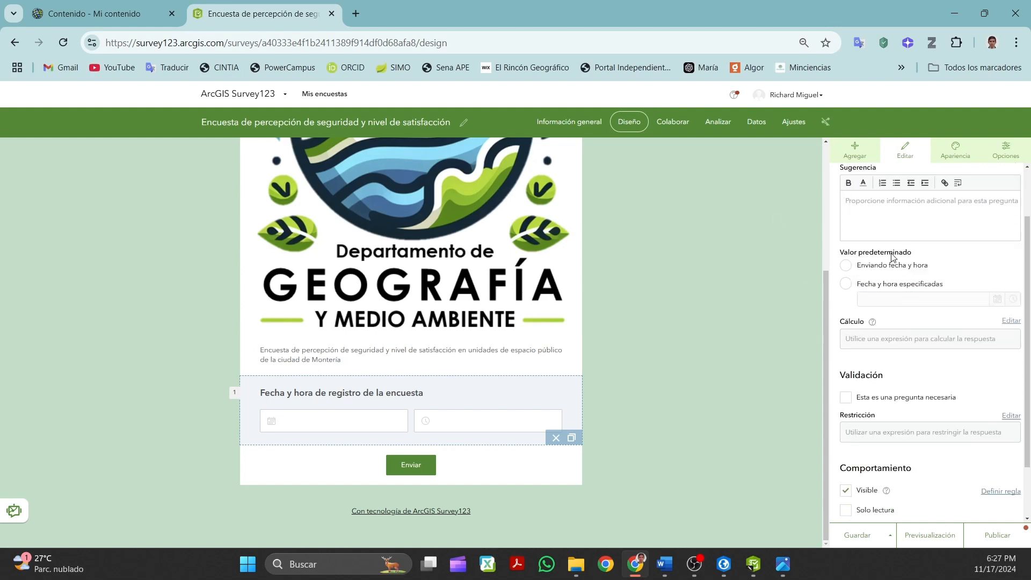
{"action": "left_click", "coordinate": [847, 266]}
{"action": "scroll", "coordinate": [877, 342], "scroll_direction": "down", "scroll_amount": 2}
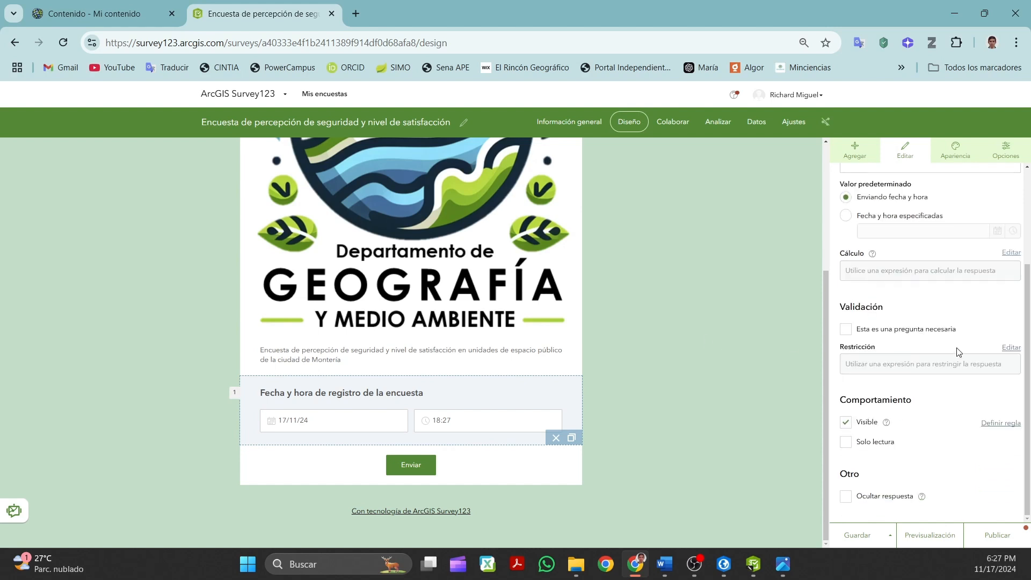
{"action": "scroll", "coordinate": [931, 462], "scroll_direction": "up", "scroll_amount": 4}
{"action": "scroll", "coordinate": [934, 451], "scroll_direction": "down", "scroll_amount": 4}
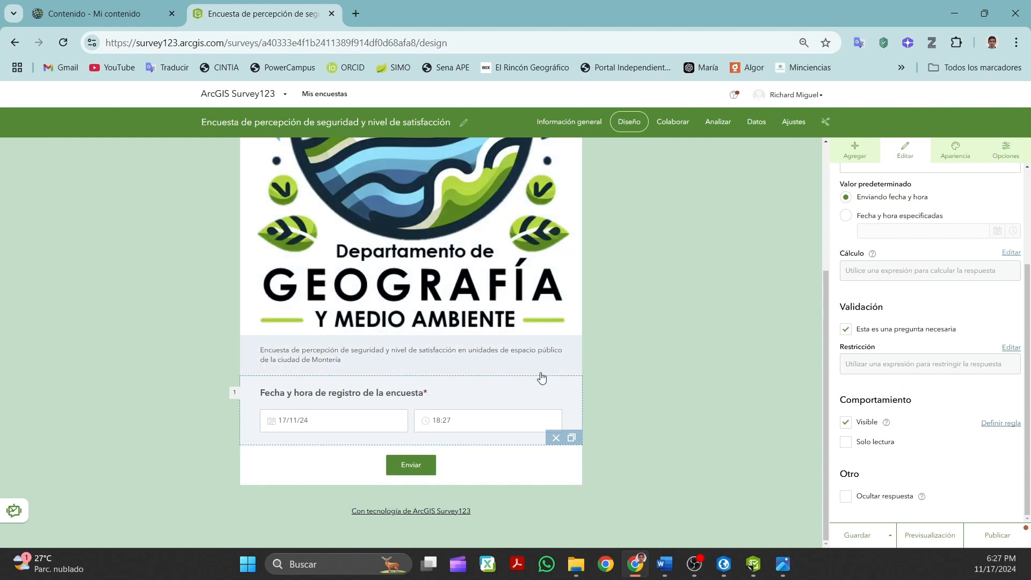
Try hiding the date and time question and making it read-only, and restore its visible, editable behaviour.
{"action": "left_click", "coordinate": [847, 424]}
{"action": "left_click", "coordinate": [846, 424]}
{"action": "left_click", "coordinate": [846, 442]}
{"action": "left_click", "coordinate": [846, 441]}
{"action": "left_click", "coordinate": [846, 429]}
{"action": "left_click", "coordinate": [846, 443]}
{"action": "left_click", "coordinate": [847, 430]}
{"action": "left_click", "coordinate": [847, 428]}
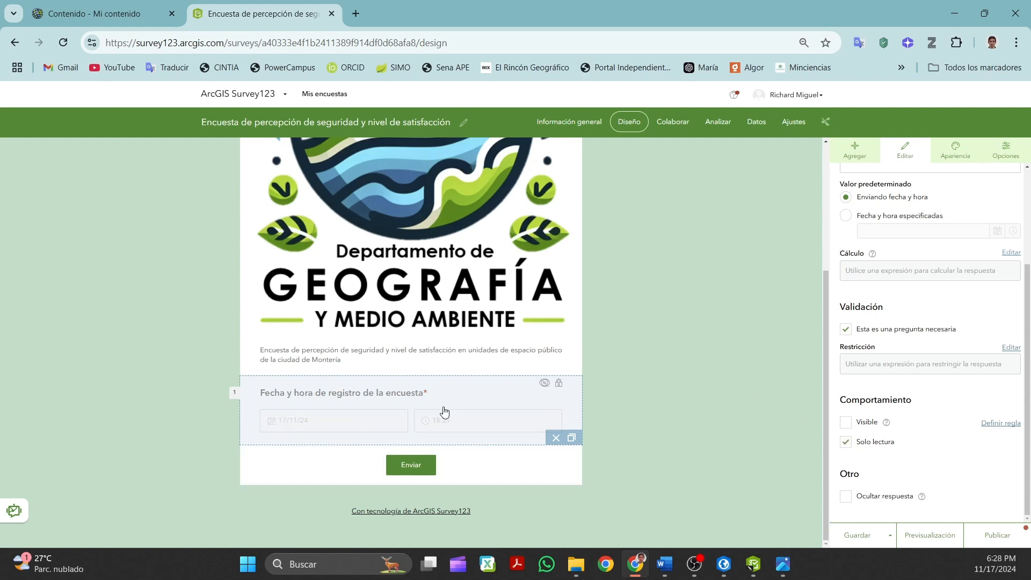
{"action": "left_click", "coordinate": [843, 429]}
{"action": "left_click", "coordinate": [844, 429]}
{"action": "left_click", "coordinate": [845, 441]}
{"action": "left_click", "coordinate": [846, 422]}
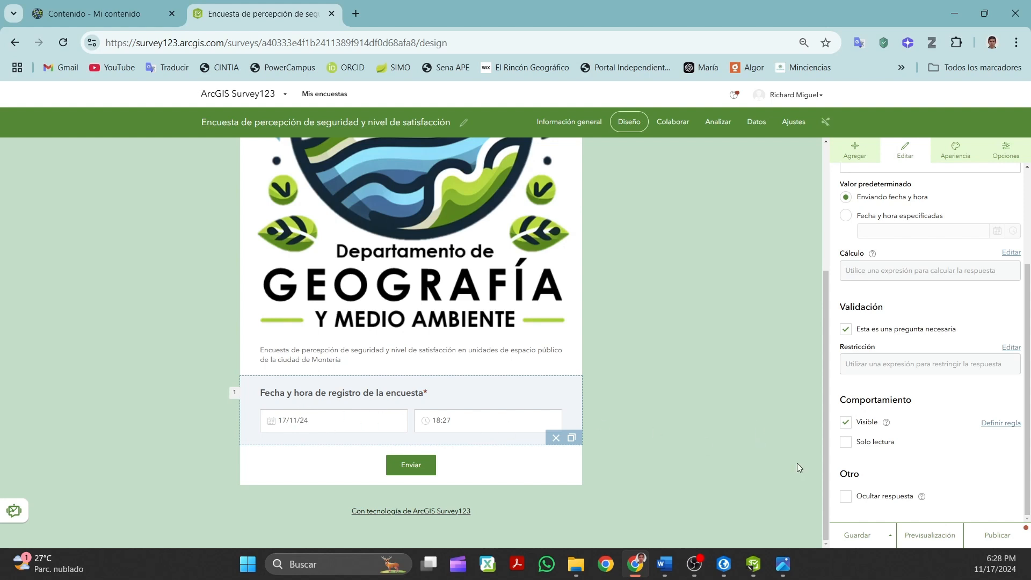
Review the date and time question's settings and save the survey.
{"action": "scroll", "coordinate": [996, 420], "scroll_direction": "up", "scroll_amount": 3}
{"action": "scroll", "coordinate": [988, 370], "scroll_direction": "down", "scroll_amount": 1}
{"action": "scroll", "coordinate": [991, 404], "scroll_direction": "up", "scroll_amount": 1}
{"action": "scroll", "coordinate": [925, 367], "scroll_direction": "down", "scroll_amount": 1}
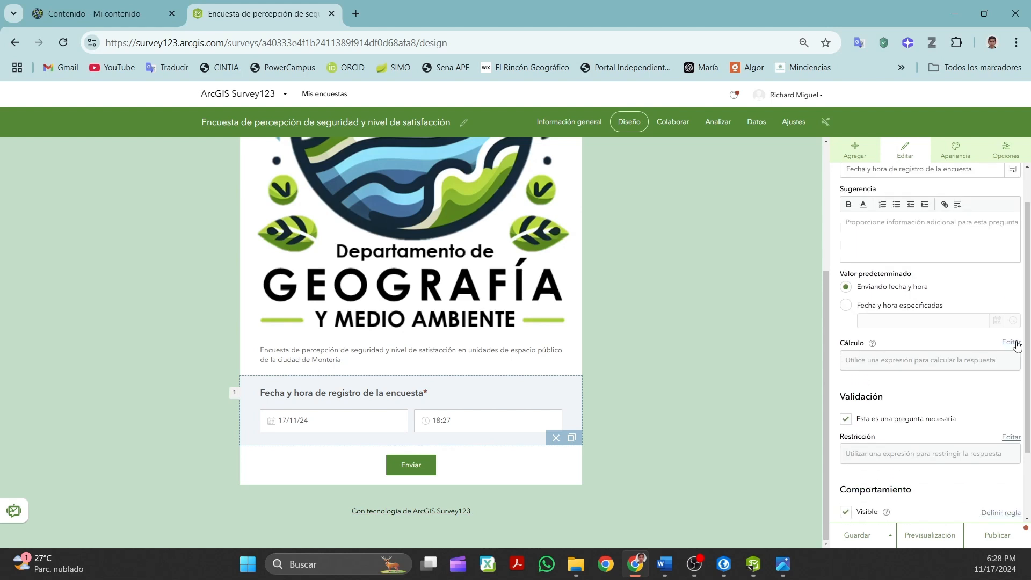
{"action": "scroll", "coordinate": [881, 394], "scroll_direction": "down", "scroll_amount": 2}
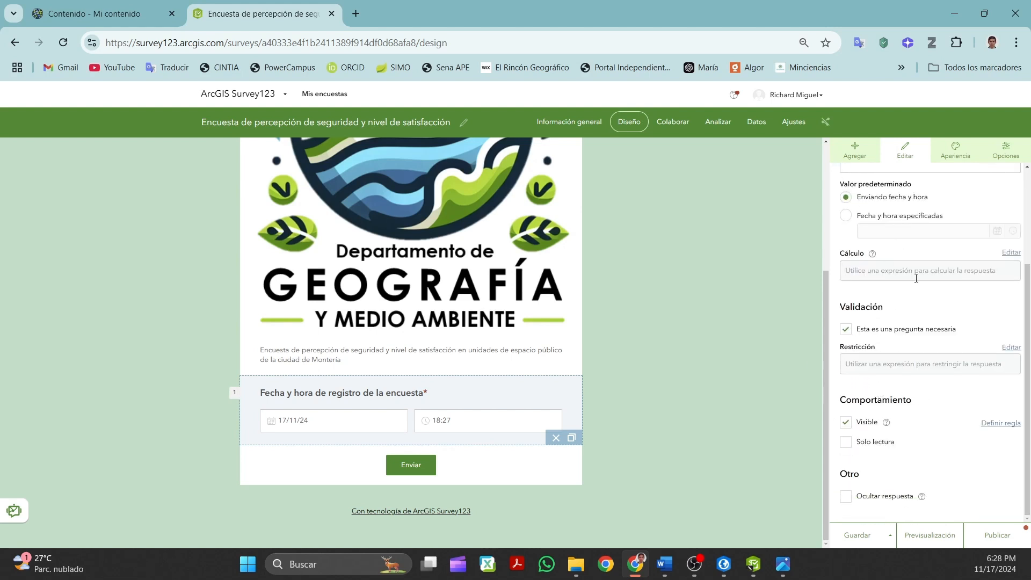
{"action": "left_click", "coordinate": [870, 535]}
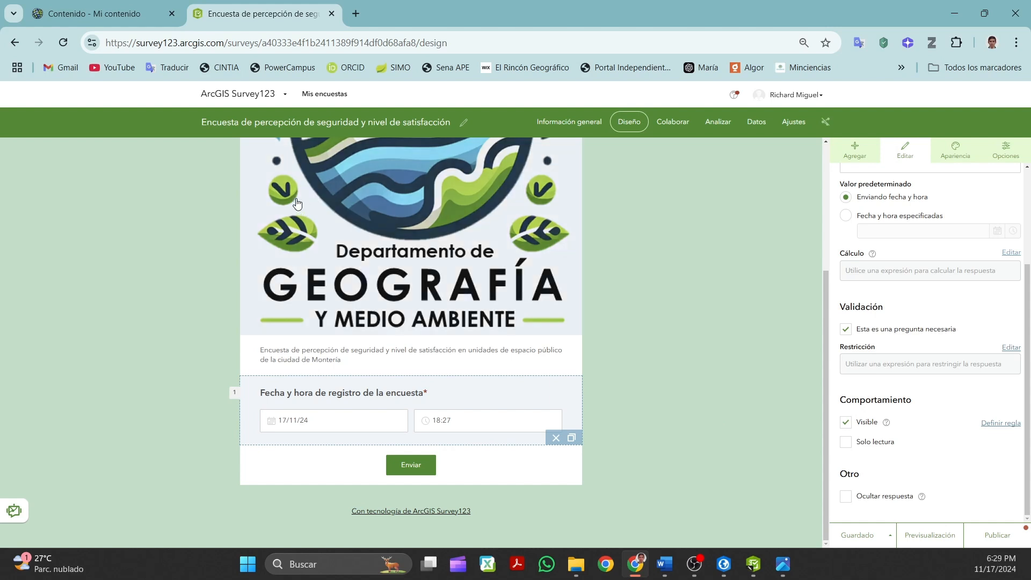
{"action": "left_click", "coordinate": [794, 95]}
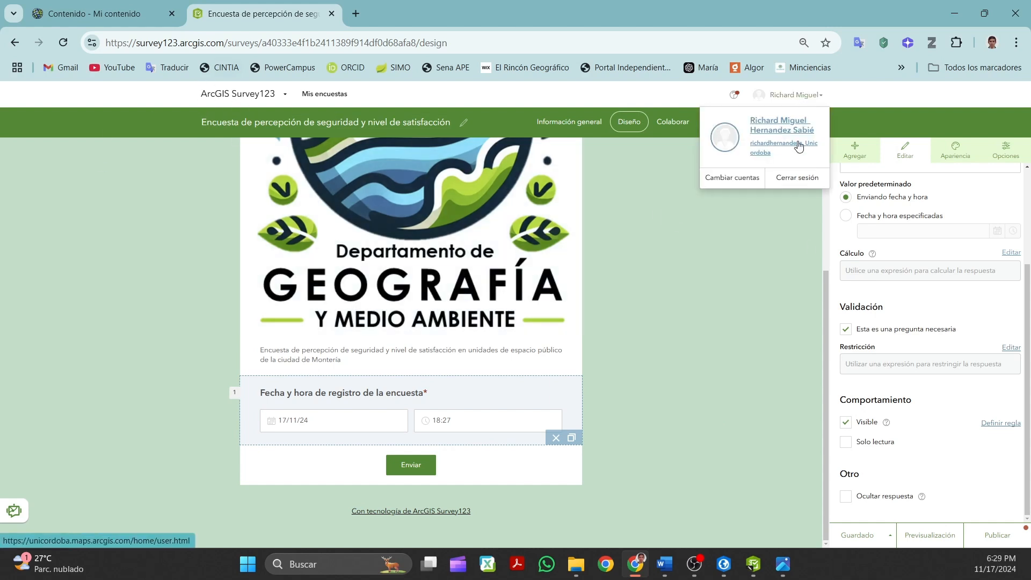
{"action": "left_click", "coordinate": [655, 247]}
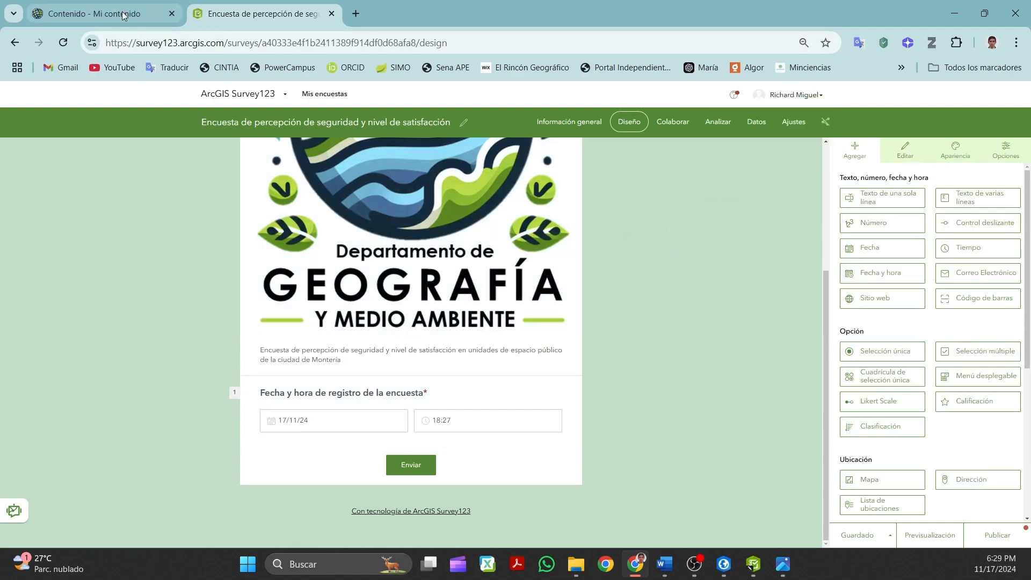
{"action": "left_click", "coordinate": [128, 16]}
{"action": "left_click", "coordinate": [290, 15]}
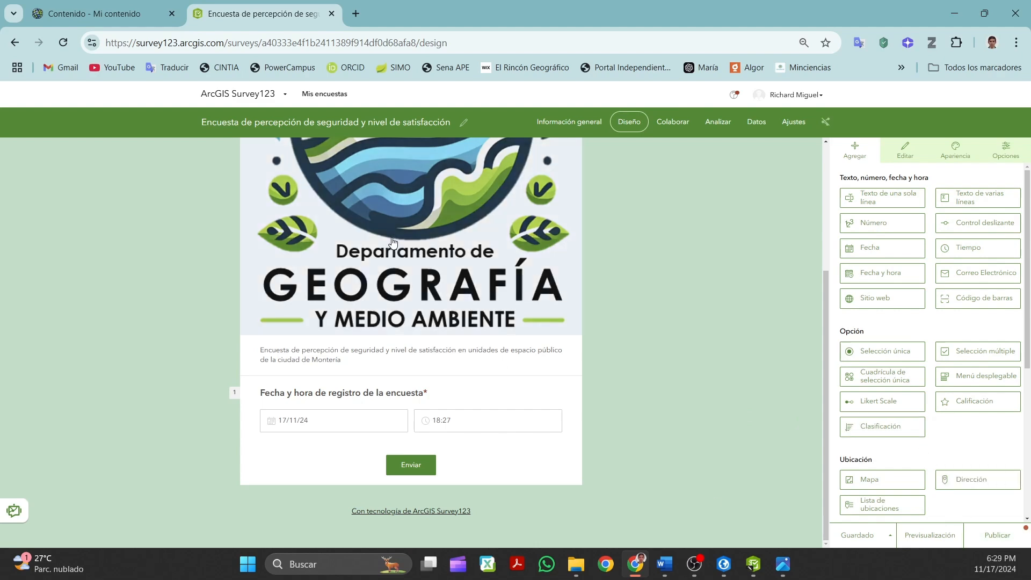
Preview the survey in the computer, phone and tablet layouts.
{"action": "left_click", "coordinate": [911, 539]}
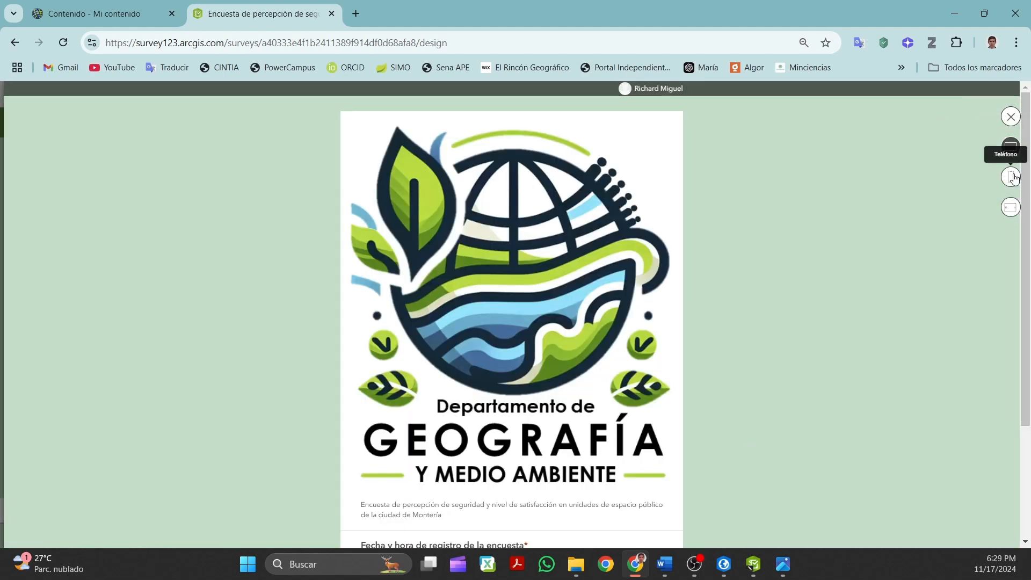
{"action": "scroll", "coordinate": [828, 233], "scroll_direction": "down", "scroll_amount": 2}
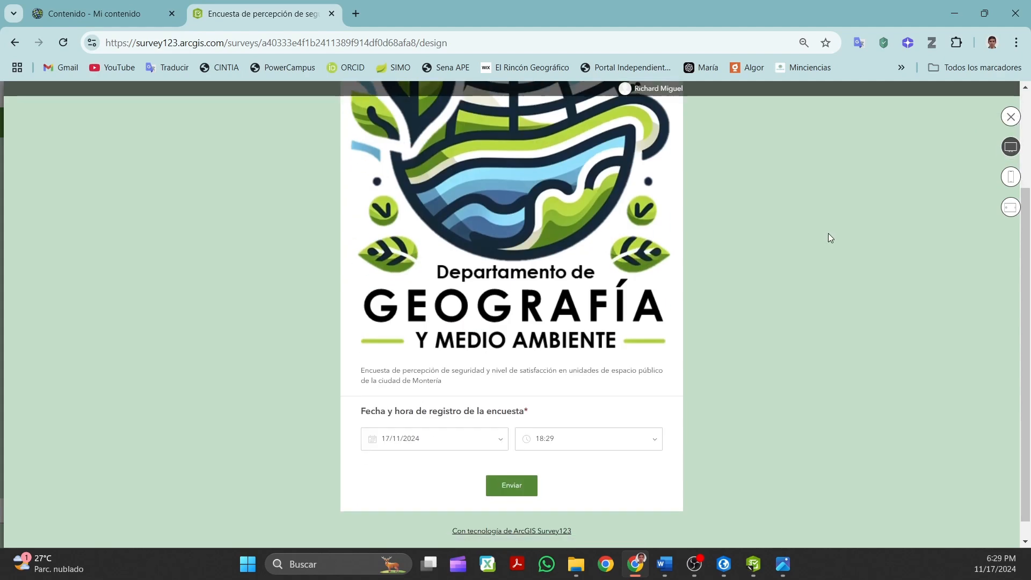
{"action": "scroll", "coordinate": [828, 233], "scroll_direction": "up", "scroll_amount": 2}
{"action": "left_click", "coordinate": [1010, 177]}
{"action": "scroll", "coordinate": [611, 243], "scroll_direction": "down", "scroll_amount": 3}
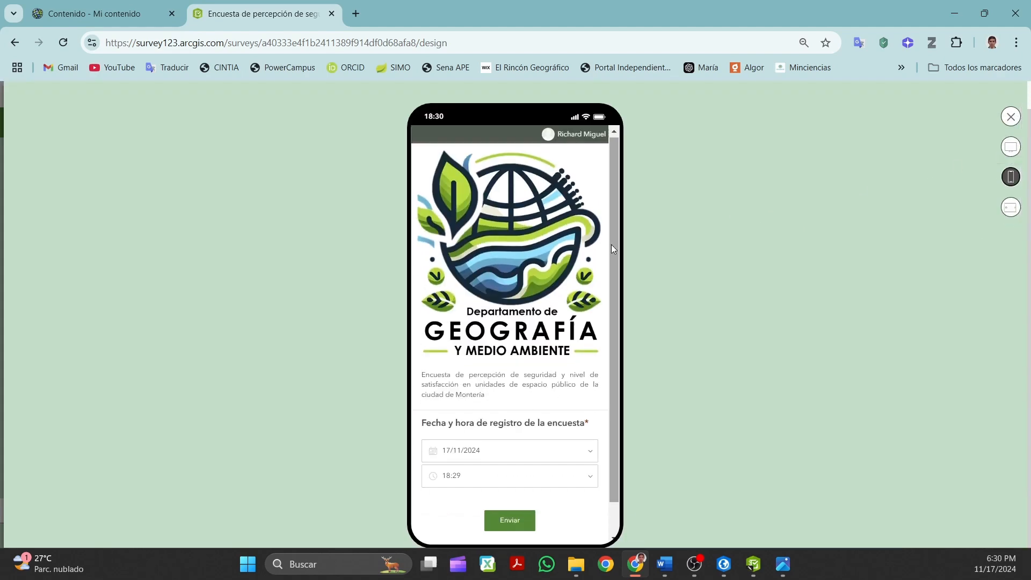
{"action": "left_click", "coordinate": [1011, 208]}
{"action": "scroll", "coordinate": [728, 271], "scroll_direction": "down", "scroll_amount": 5}
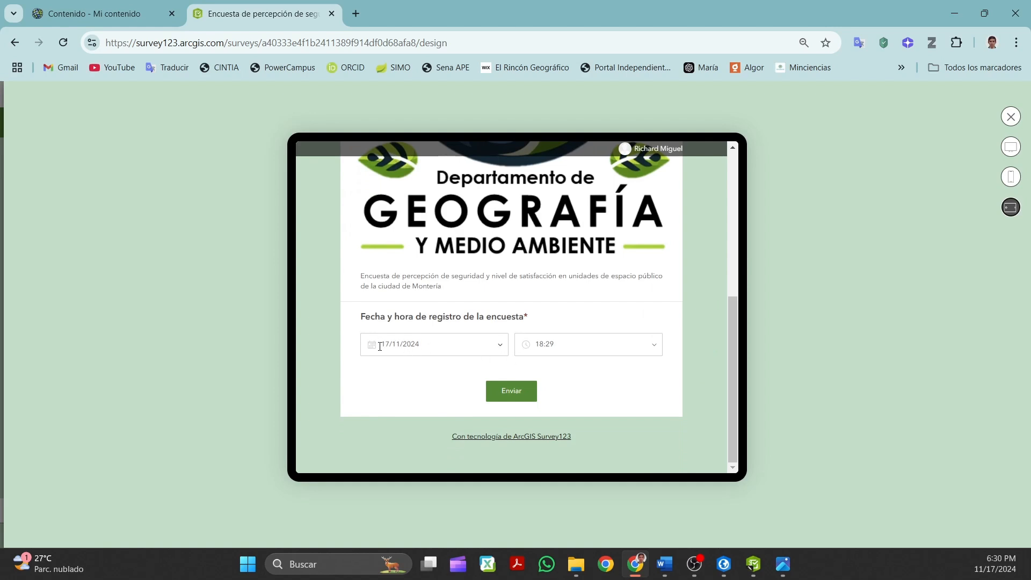
Test the date field with 15/11/2024 and open the time picker in the tablet preview, and return to the date question's settings.
{"action": "left_click", "coordinate": [379, 346]}
{"action": "left_click", "coordinate": [437, 309]}
{"action": "left_click", "coordinate": [523, 362]}
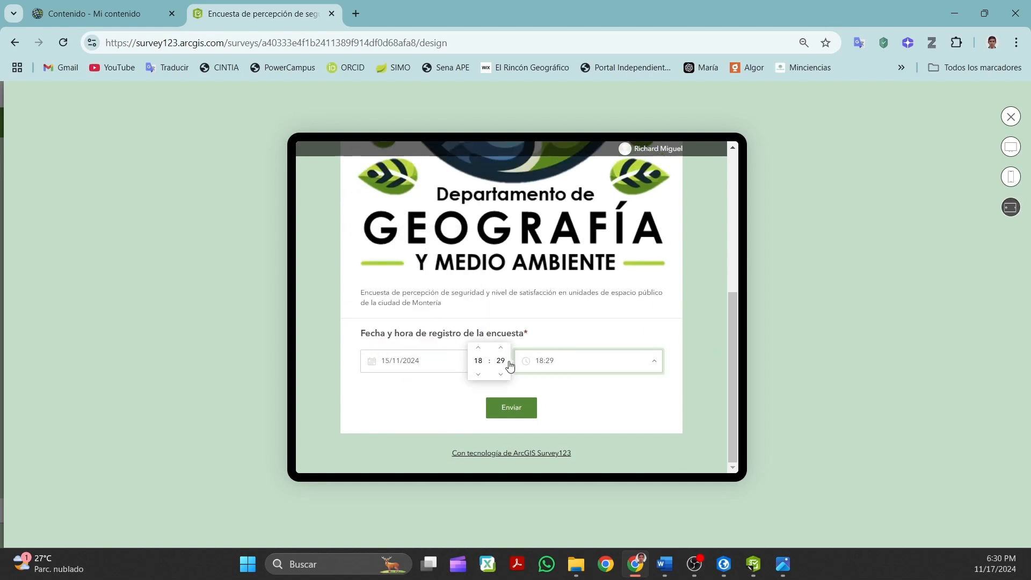
{"action": "left_click", "coordinate": [622, 417]}
{"action": "left_click_drag", "start_coordinate": [733, 415], "coordinate": [733, 263]}
{"action": "scroll", "coordinate": [668, 241], "scroll_direction": "down", "scroll_amount": 5}
{"action": "scroll", "coordinate": [690, 269], "scroll_direction": "up", "scroll_amount": 5}
{"action": "left_click", "coordinate": [1010, 116]}
{"action": "left_click", "coordinate": [241, 397]}
{"action": "scroll", "coordinate": [988, 397], "scroll_direction": "down", "scroll_amount": 3}
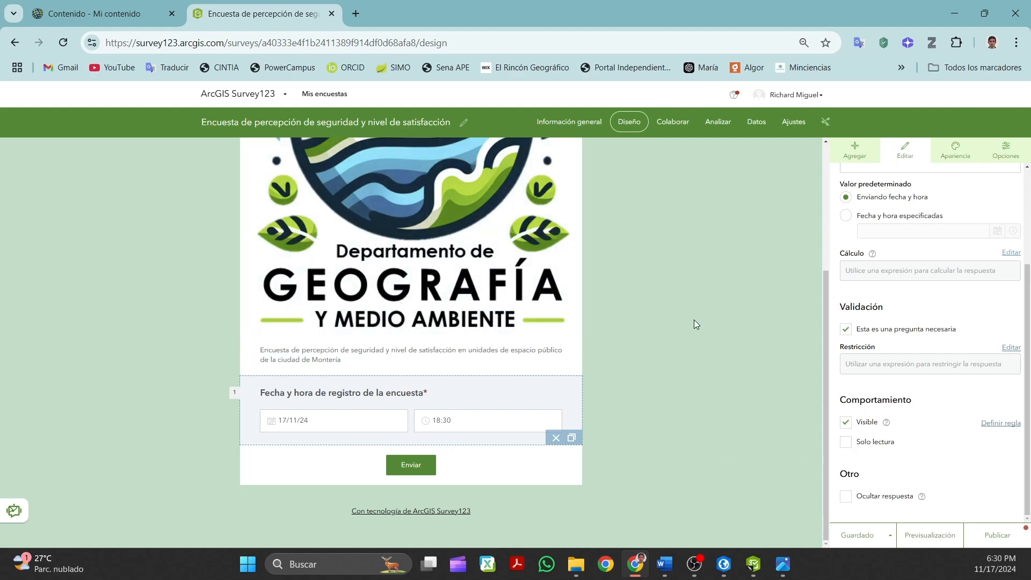
Copy the Grupo 1 title "Perfil sociodemográfico de los usuarios del espacio público" from the Word questionnaire and return to Survey123.
{"action": "left_click", "coordinate": [664, 563]}
{"action": "left_click", "coordinate": [391, 393]}
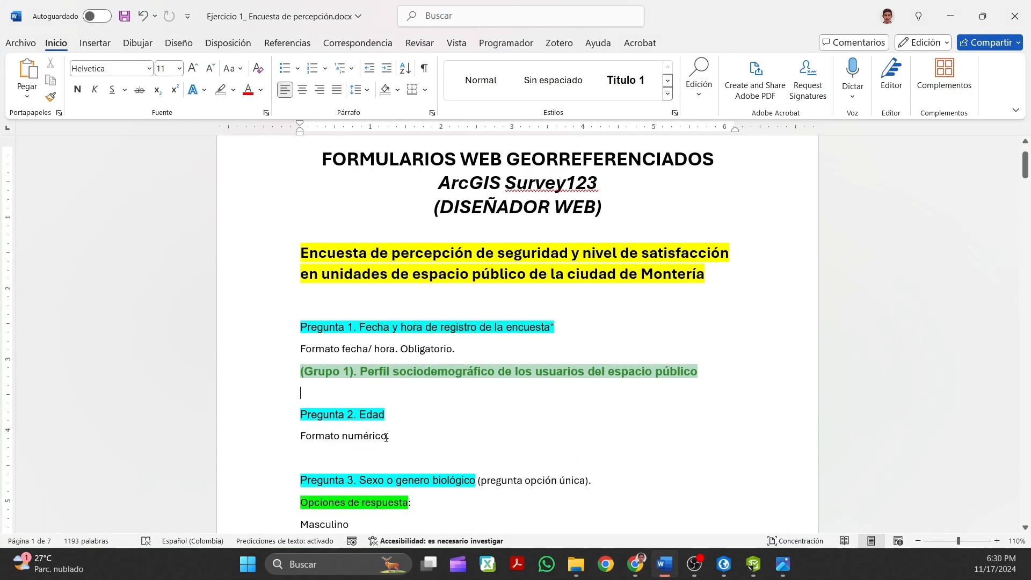
{"action": "scroll", "coordinate": [464, 442], "scroll_direction": "down", "scroll_amount": 2}
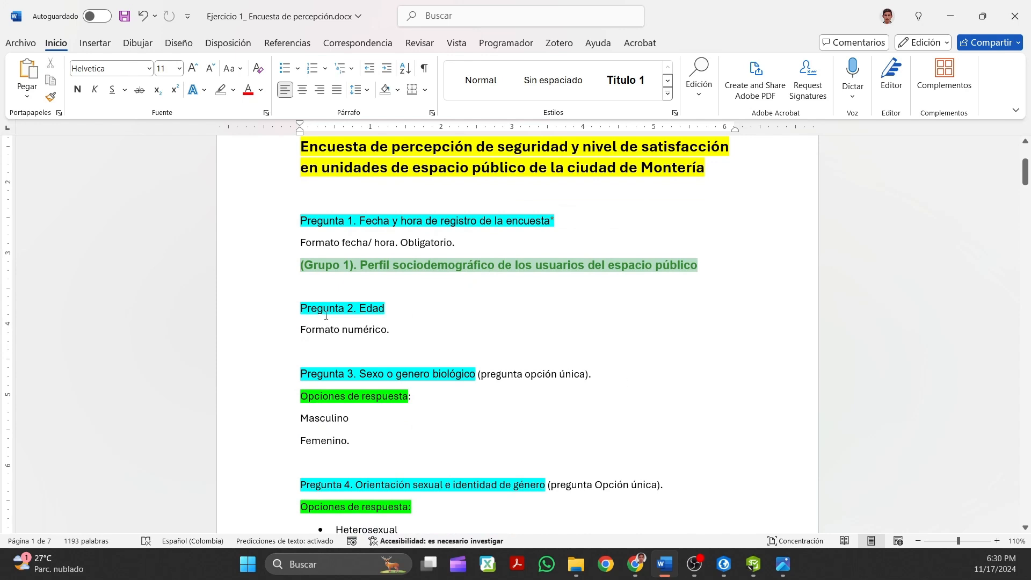
{"action": "left_click", "coordinate": [451, 354]}
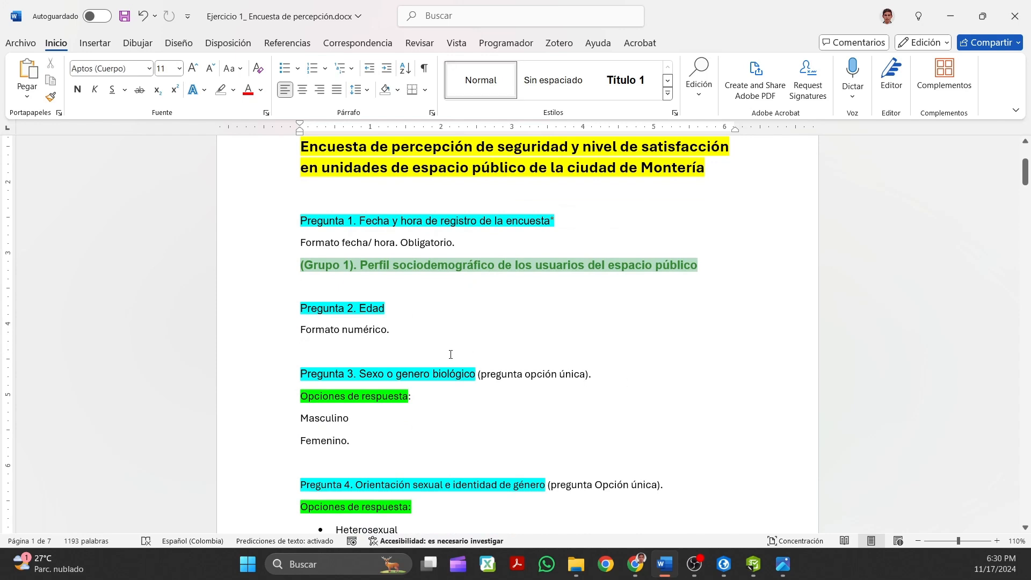
{"action": "left_click_drag", "start_coordinate": [382, 271], "coordinate": [698, 272]}
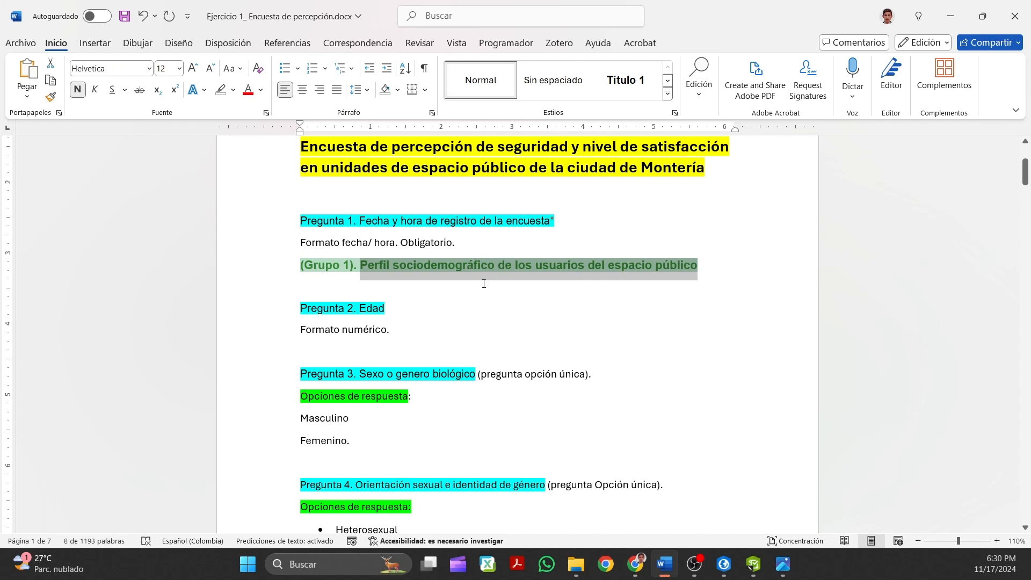
{"action": "right_click", "coordinate": [479, 269]}
{"action": "left_click", "coordinate": [499, 330]}
{"action": "left_click", "coordinate": [753, 571]}
{"action": "left_click", "coordinate": [915, 33]}
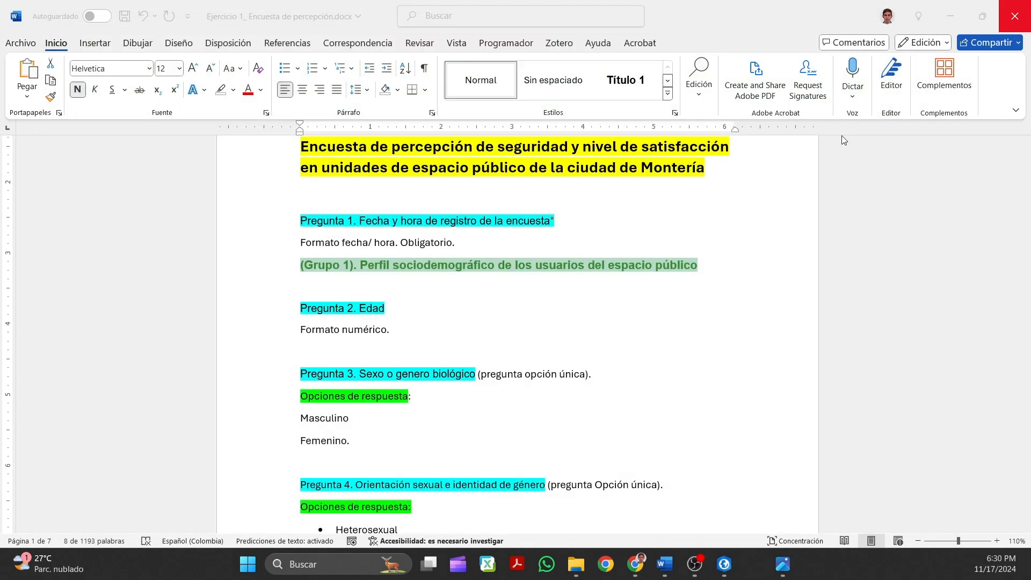
{"action": "left_click", "coordinate": [635, 564]}
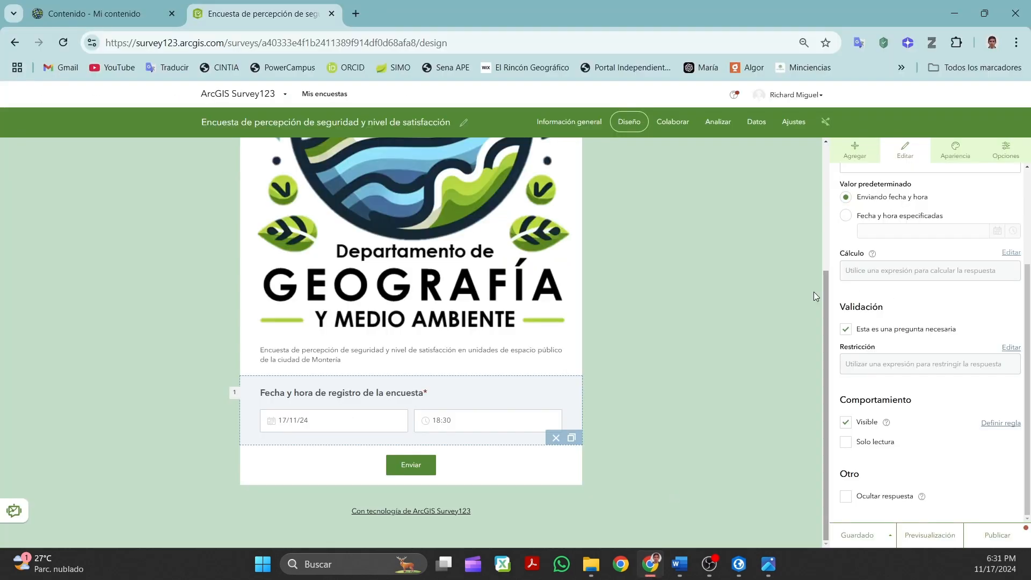
Add a group below the date and time question and label it "Perfil sociodemográfico de los usuarios del espacio público".
{"action": "left_click", "coordinate": [858, 156]}
{"action": "left_click_drag", "start_coordinate": [1028, 316], "coordinate": [1030, 437]}
{"action": "left_click_drag", "start_coordinate": [872, 439], "coordinate": [390, 447]}
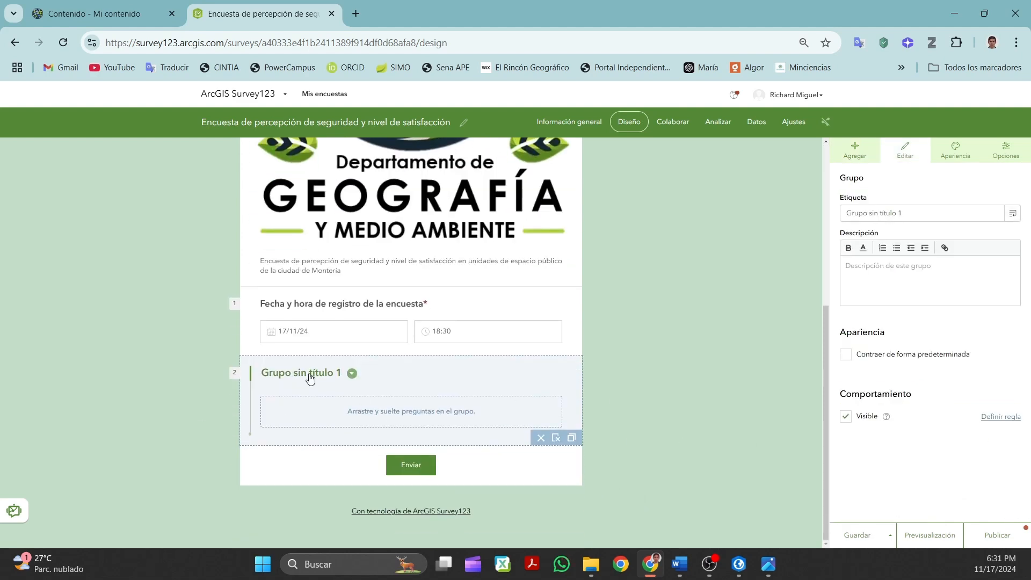
{"action": "left_click", "coordinate": [902, 214]}
{"action": "key", "text": "ctrl+v"}
{"action": "key", "text": "Home"}
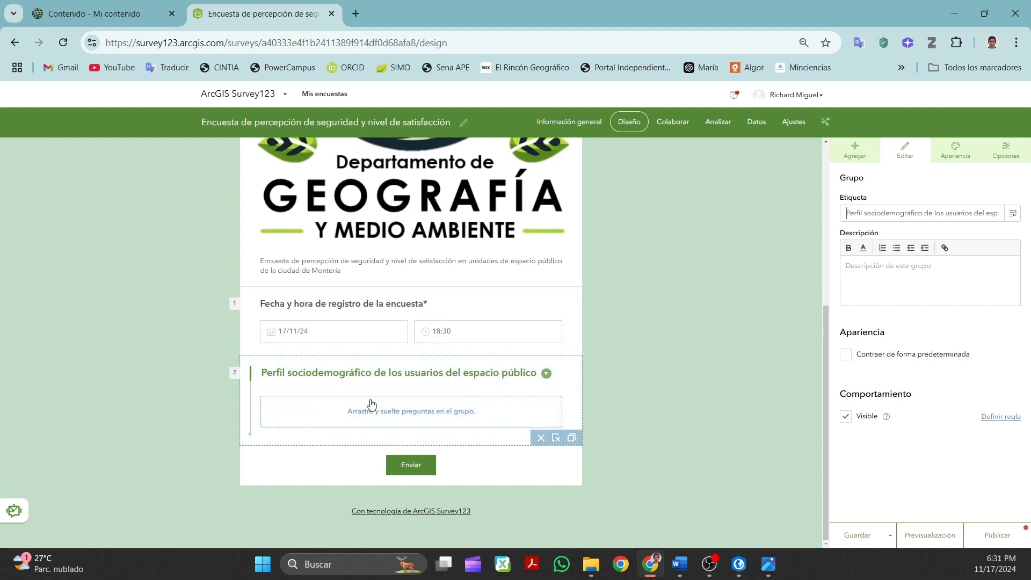
Copy the prefix "Pregunta 1." from the first question in the Word questionnaire and return to Survey123.
{"action": "left_click", "coordinate": [679, 564]}
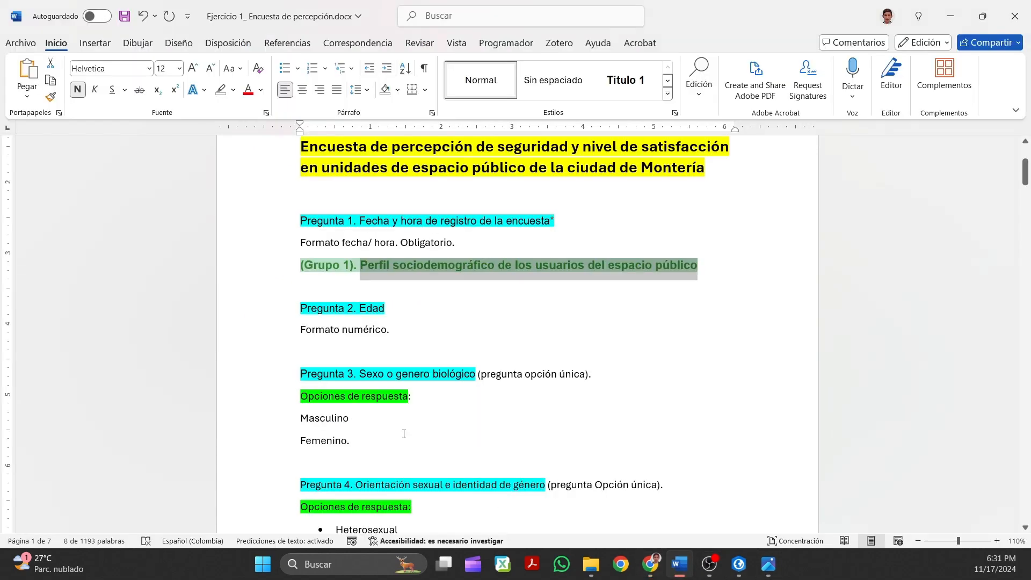
{"action": "double_click", "coordinate": [377, 315]}
{"action": "right_click", "coordinate": [379, 314]}
{"action": "key", "text": "Escape"}
{"action": "left_click", "coordinate": [327, 232]}
{"action": "left_click_drag", "start_coordinate": [303, 224], "coordinate": [550, 222]}
{"action": "left_click", "coordinate": [363, 220]}
{"action": "left_click", "coordinate": [389, 241]}
{"action": "left_click_drag", "start_coordinate": [302, 223], "coordinate": [359, 222]}
{"action": "right_click", "coordinate": [344, 220]}
{"action": "left_click", "coordinate": [382, 292]}
{"action": "left_click", "coordinate": [650, 564]}
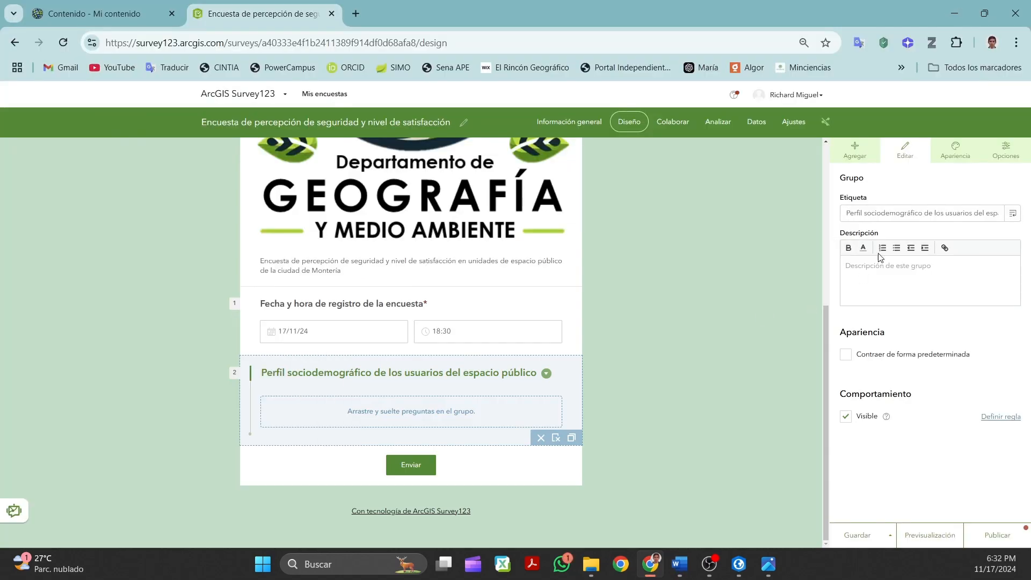
Insert "Pregunta 1." at the start of the date and time question's label.
{"action": "left_click", "coordinate": [433, 305]}
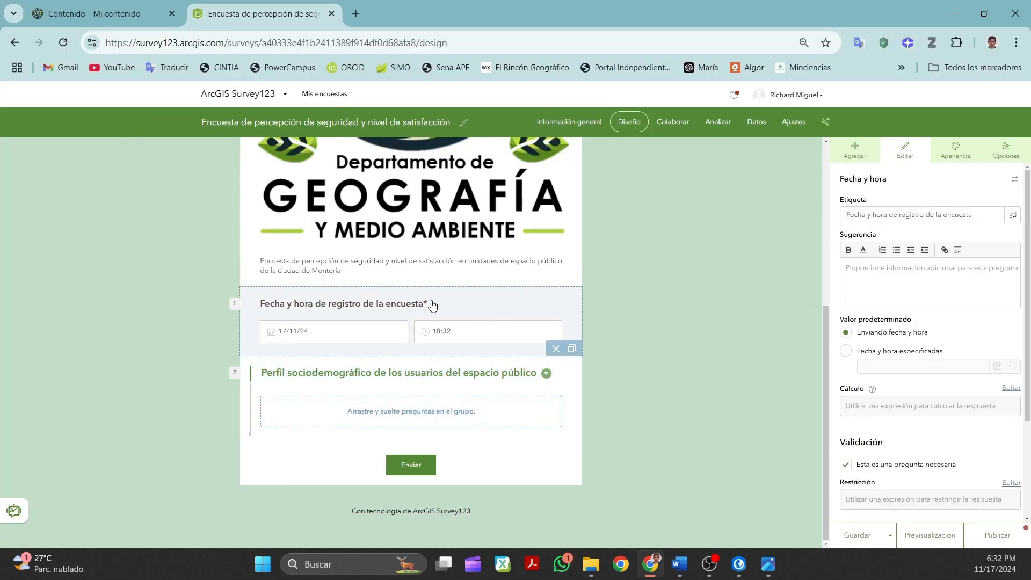
{"action": "left_click", "coordinate": [847, 214]}
{"action": "key", "text": "ctrl+v"}
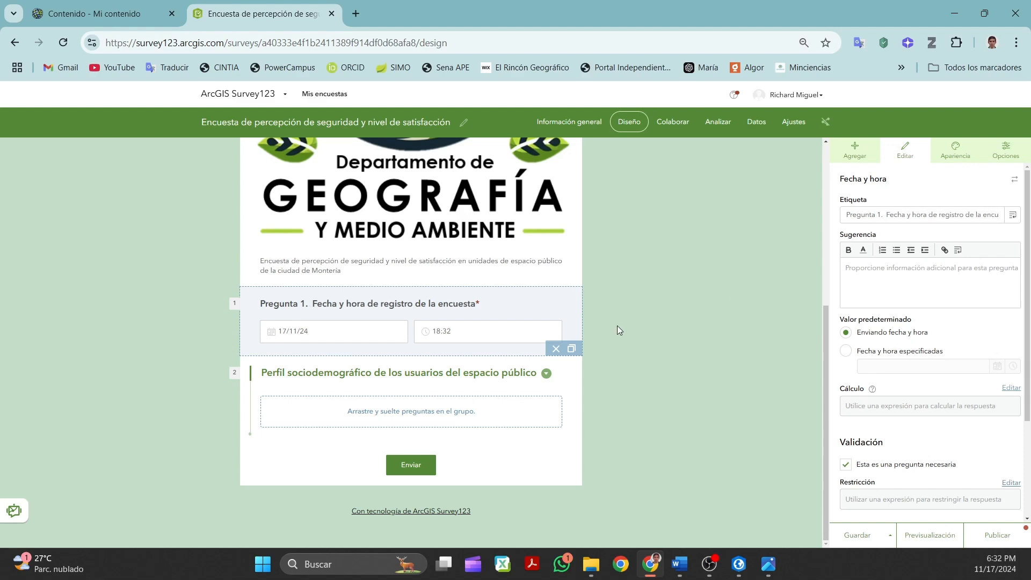
Copy the text "Pregunta 2. Edad" from the Word questionnaire and return to Survey123.
{"action": "left_click", "coordinate": [334, 388]}
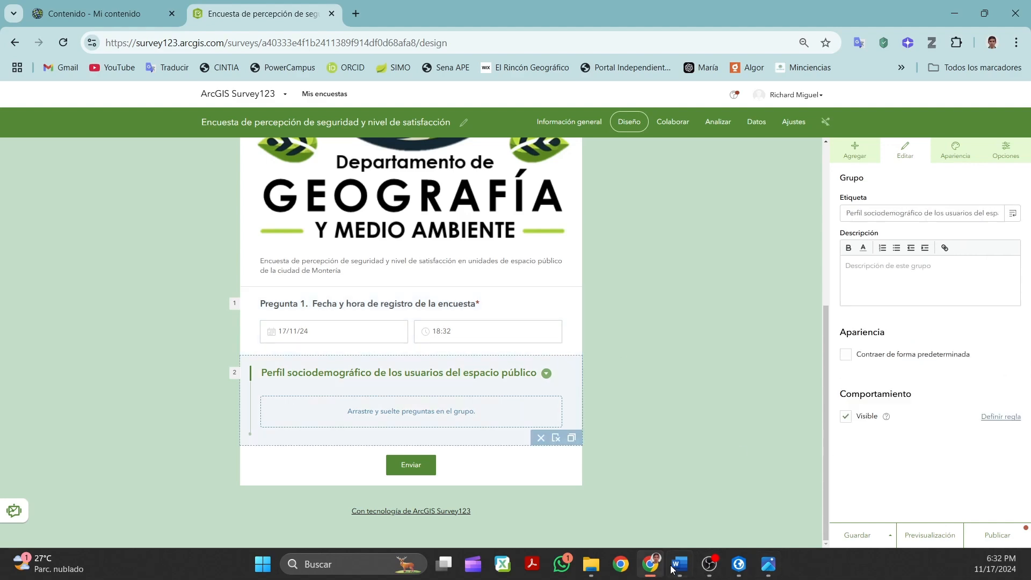
{"action": "key", "text": "alt+Tab"}
{"action": "triple_click", "coordinate": [319, 309]}
{"action": "right_click", "coordinate": [372, 310]}
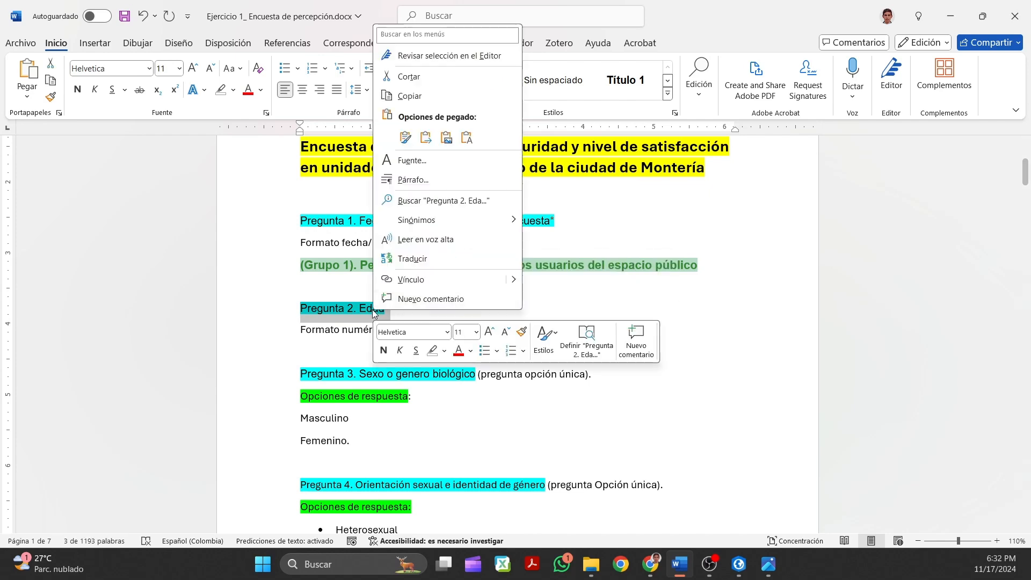
{"action": "left_click", "coordinate": [408, 97]}
{"action": "key", "text": "alt+Tab"}
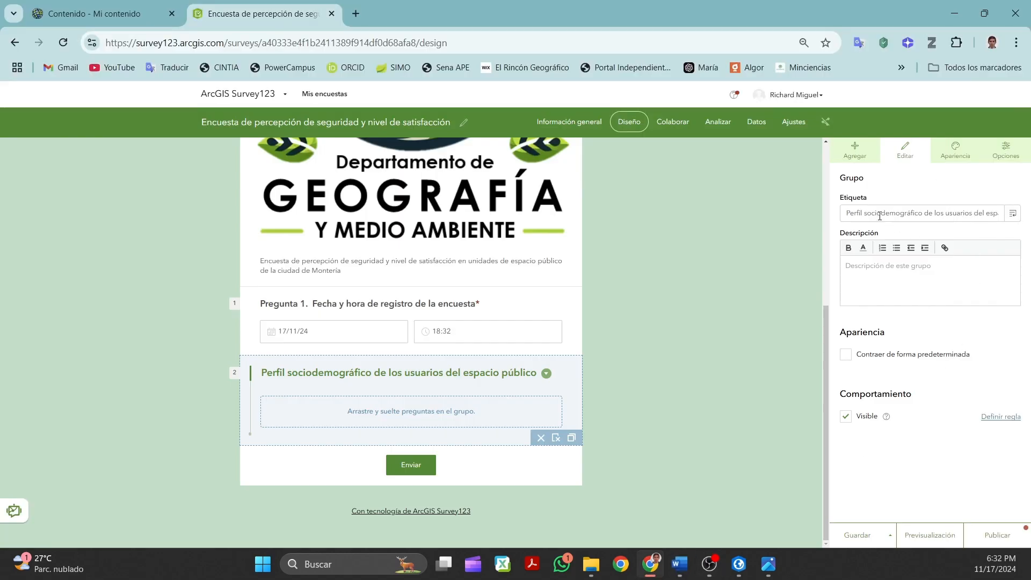
Add a "Número" question inside the sociodemographic profile group and label it "Edad".
{"action": "triple_click", "coordinate": [882, 214]}
{"action": "left_click", "coordinate": [667, 410]}
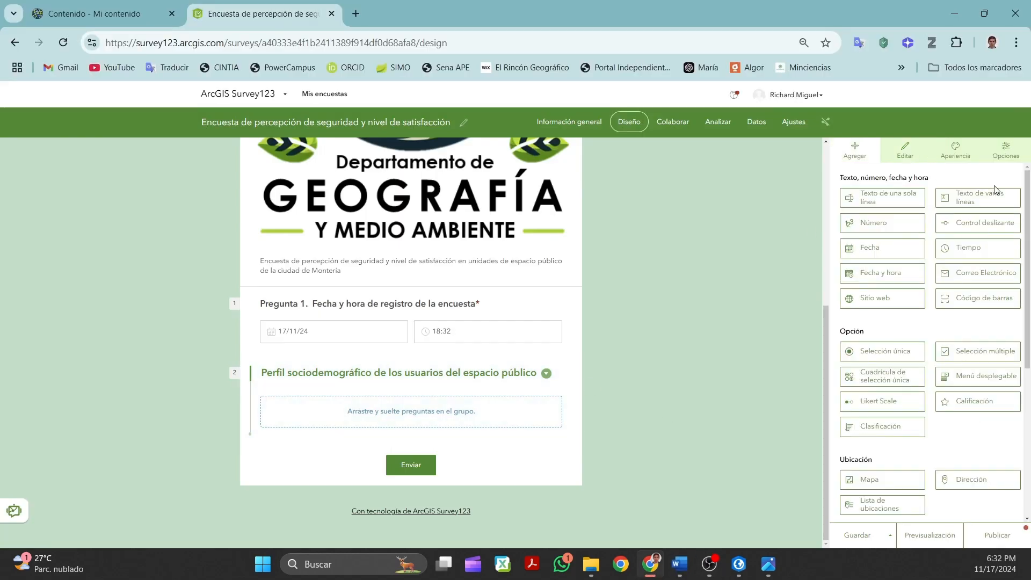
{"action": "left_click_drag", "start_coordinate": [875, 223], "coordinate": [392, 417]}
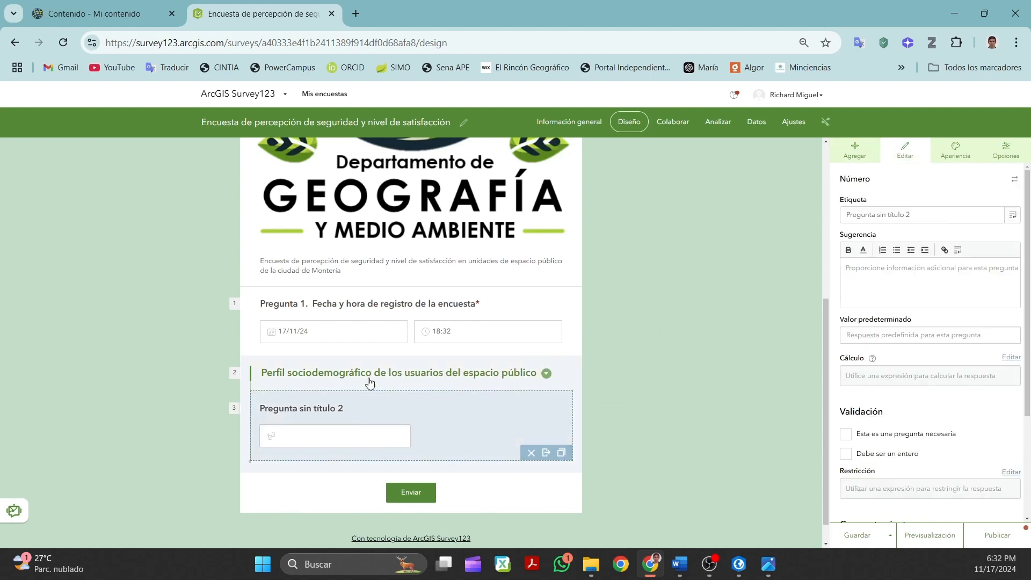
{"action": "triple_click", "coordinate": [918, 219]}
{"action": "type", "text": "Edad"}
{"action": "left_click", "coordinate": [872, 272]}
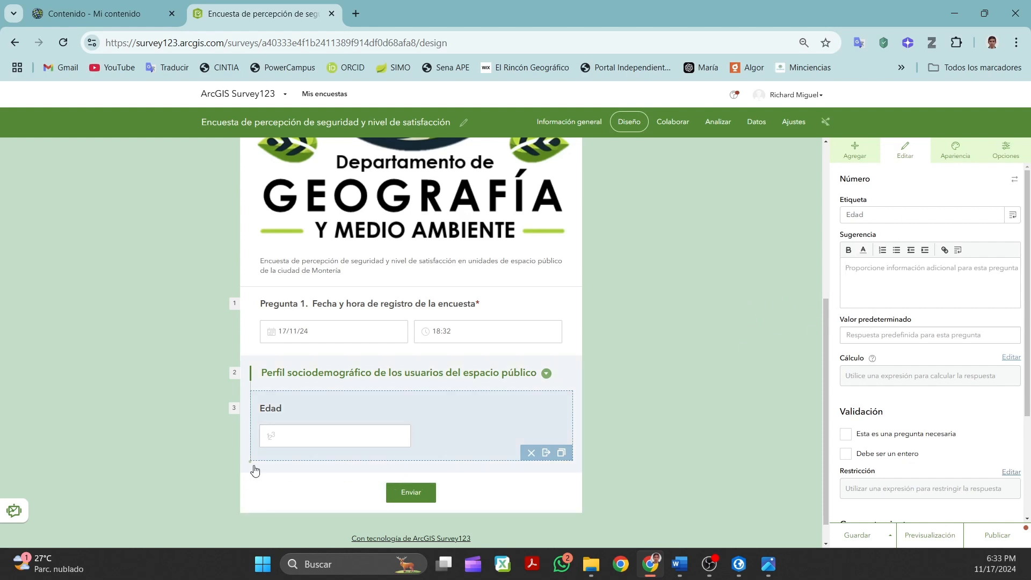
Make the "Edad" question required.
{"action": "scroll", "coordinate": [864, 320], "scroll_direction": "down", "scroll_amount": 3}
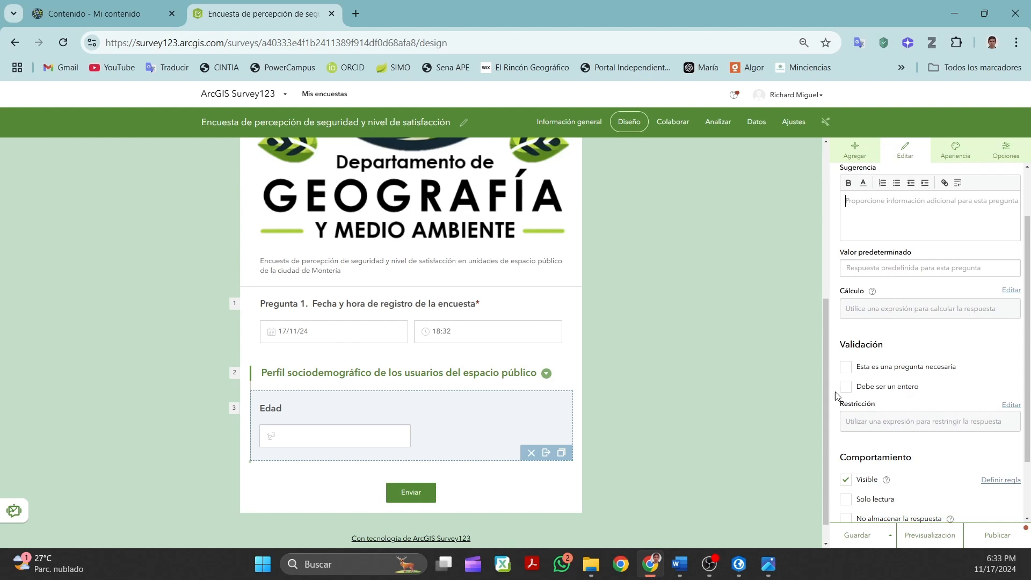
{"action": "scroll", "coordinate": [834, 285], "scroll_direction": "up", "scroll_amount": 3}
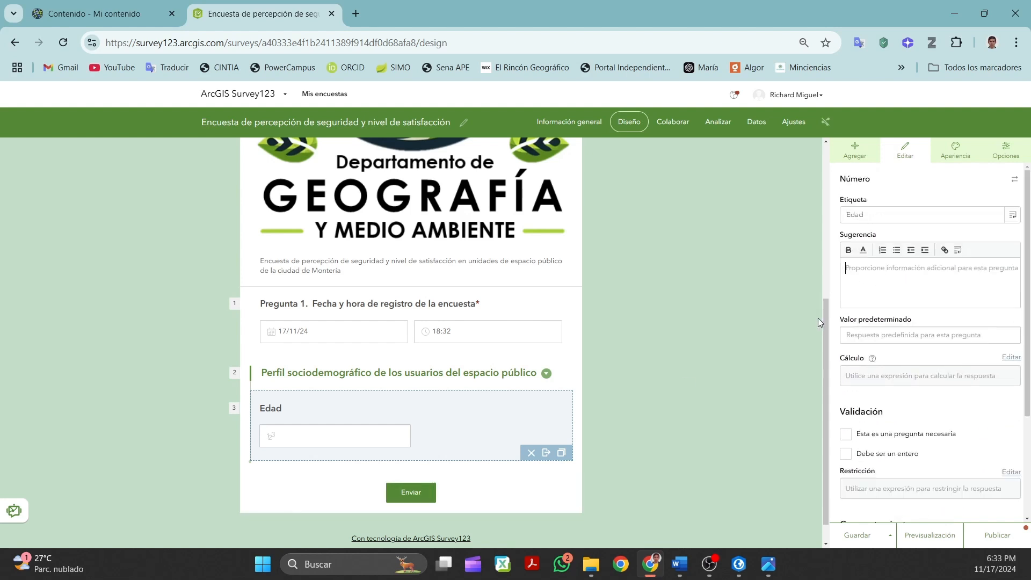
{"action": "scroll", "coordinate": [901, 403], "scroll_direction": "down", "scroll_amount": 1}
{"action": "left_click", "coordinate": [847, 369]}
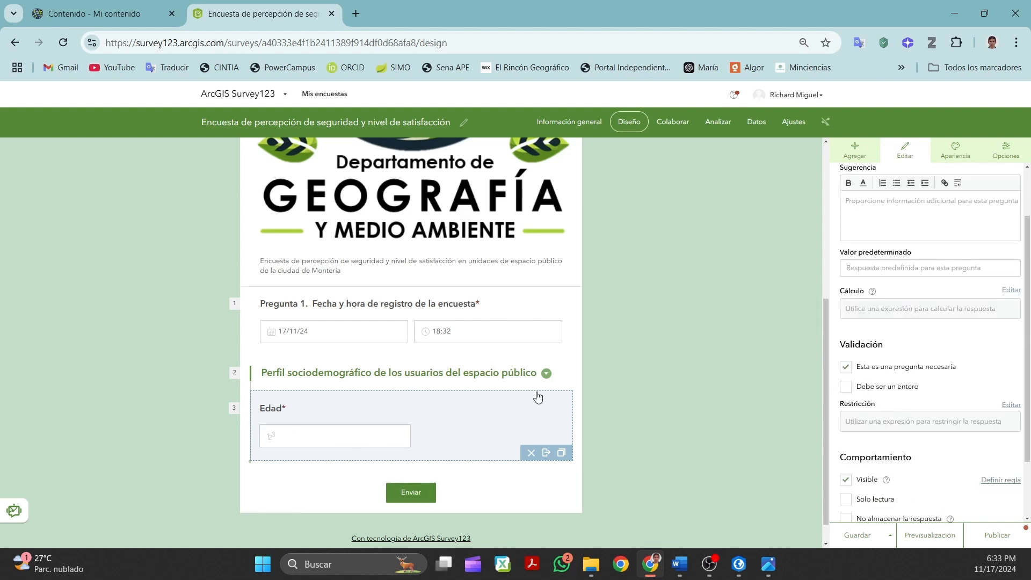
Require the "Edad" answer to be a whole number.
{"action": "scroll", "coordinate": [937, 382], "scroll_direction": "down", "scroll_amount": 1}
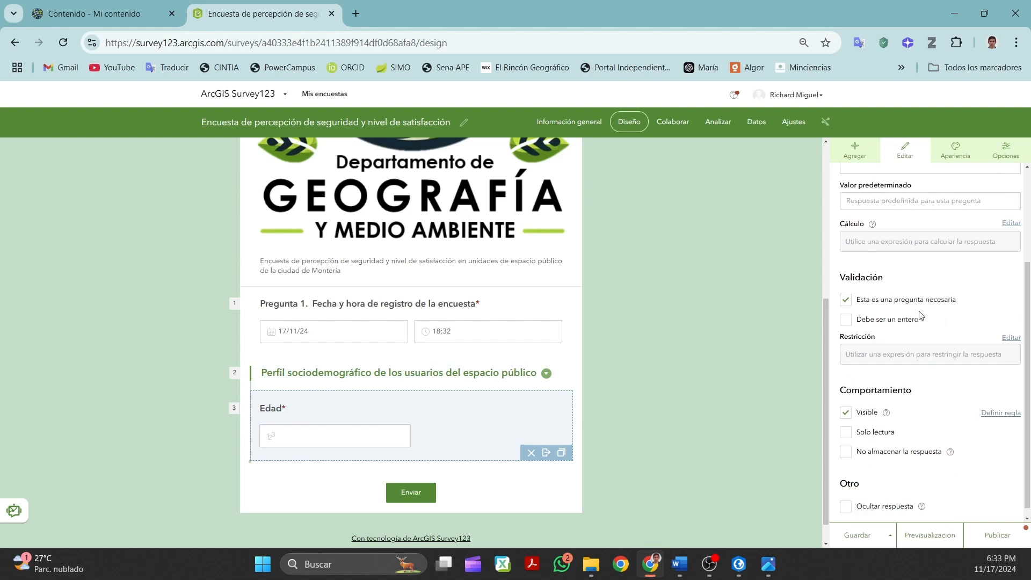
{"action": "left_click", "coordinate": [845, 321]}
{"action": "scroll", "coordinate": [810, 418], "scroll_direction": "down", "scroll_amount": 1}
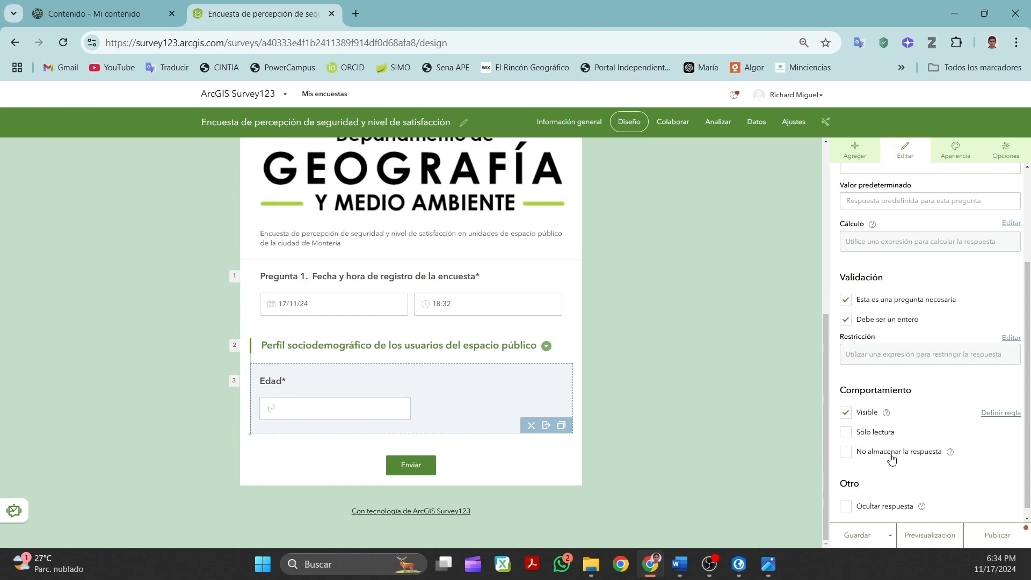
{"action": "mouse_move", "coordinate": [951, 453]}
{"action": "scroll", "coordinate": [941, 471], "scroll_direction": "down", "scroll_amount": 1}
{"action": "scroll", "coordinate": [940, 471], "scroll_direction": "up", "scroll_amount": 3}
{"action": "scroll", "coordinate": [859, 394], "scroll_direction": "down", "scroll_amount": 3}
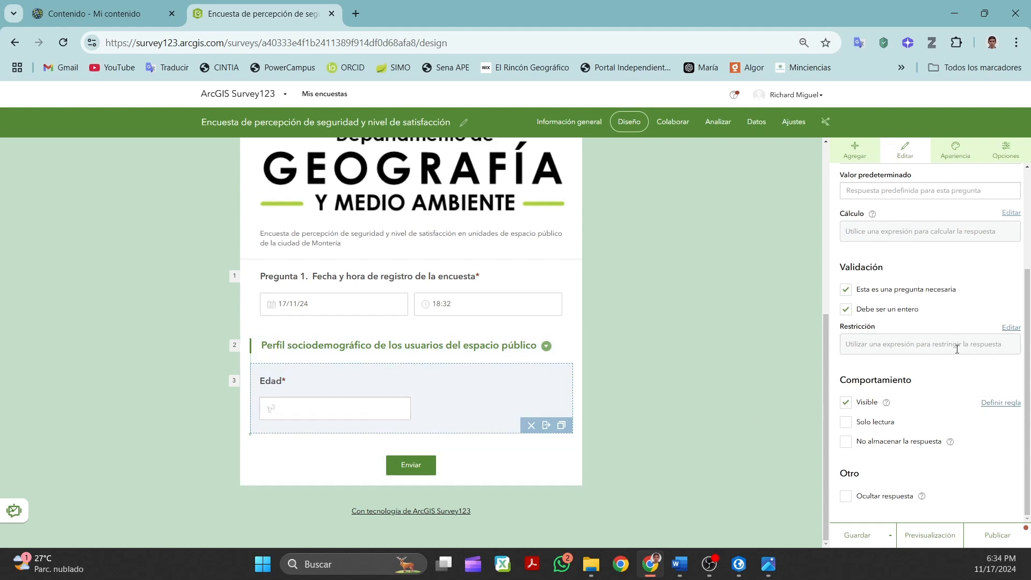
Preview the survey and try the "Edad" field with 45, then close the preview.
{"action": "left_click", "coordinate": [923, 533]}
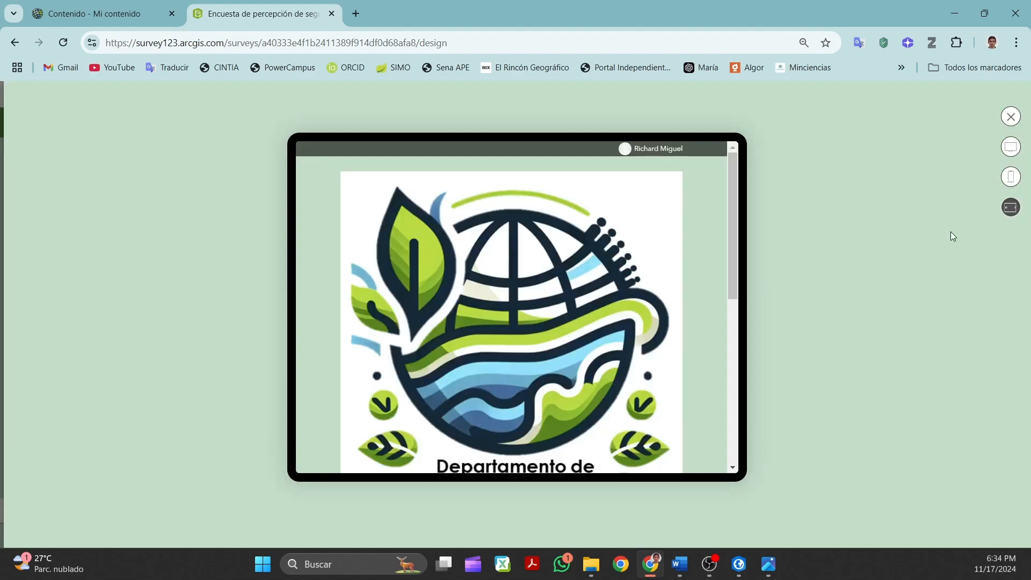
{"action": "scroll", "coordinate": [731, 253], "scroll_direction": "down", "scroll_amount": 7}
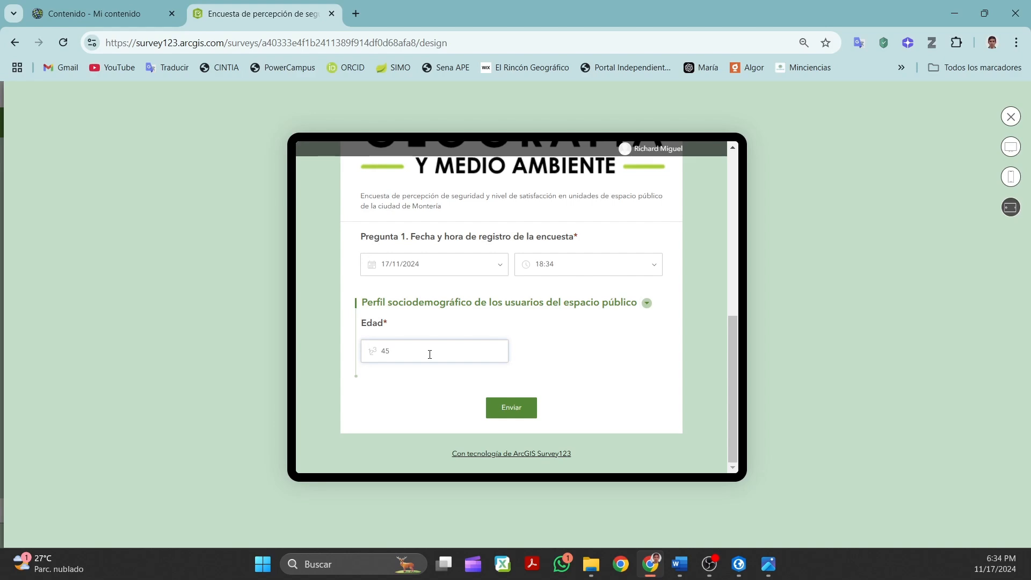
{"action": "left_click", "coordinate": [1009, 118]}
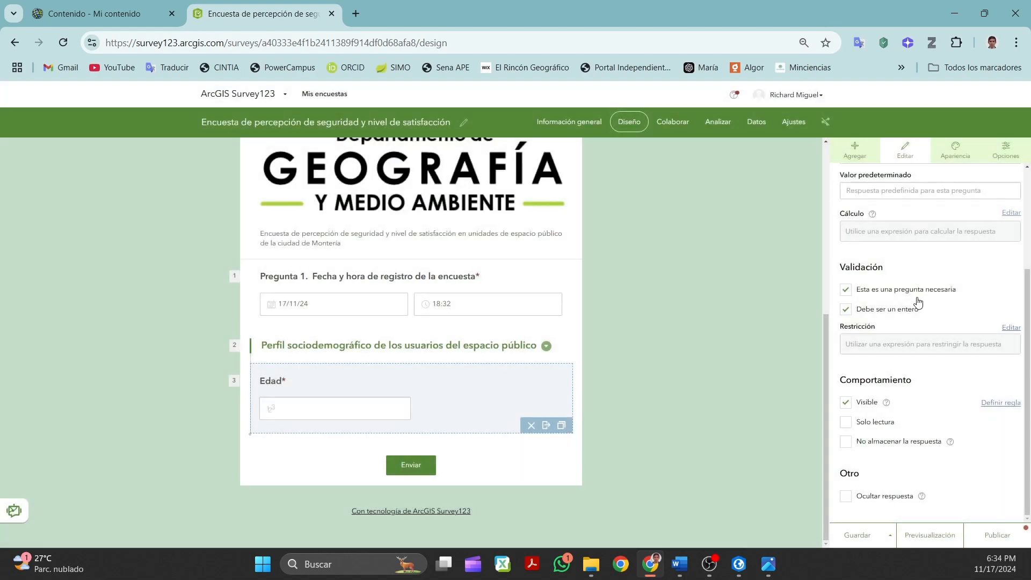
Copy the text "Pregunta 3. Sexo o genero biológico" from the Word questionnaire and return to Survey123.
{"action": "left_click", "coordinate": [652, 375]}
{"action": "left_click", "coordinate": [680, 564]}
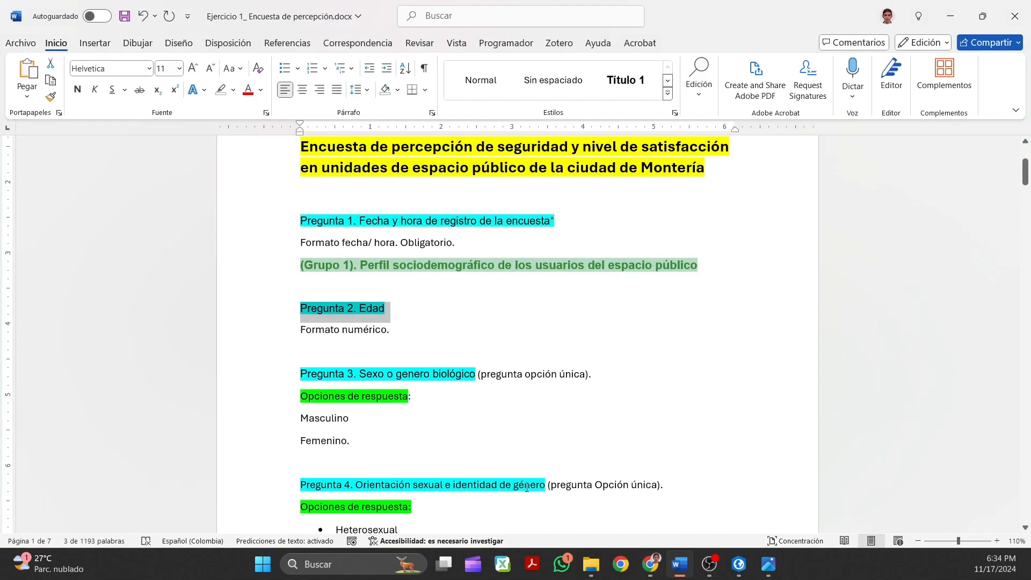
{"action": "left_click_drag", "start_coordinate": [297, 371], "coordinate": [476, 376]}
{"action": "key", "text": "ctrl+c"}
{"action": "right_click", "coordinate": [475, 376]}
{"action": "left_click", "coordinate": [511, 161]}
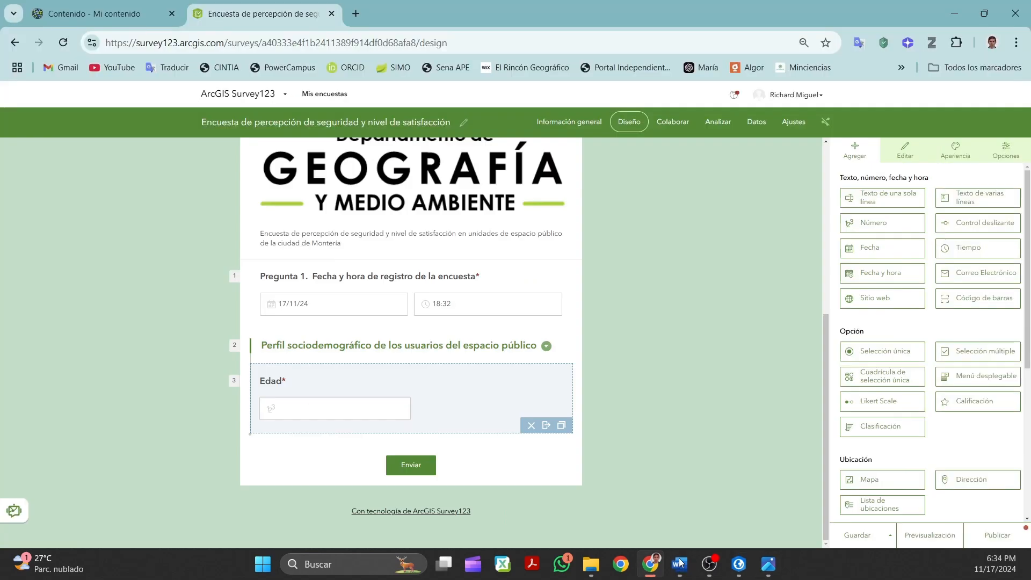
{"action": "left_click", "coordinate": [650, 564]}
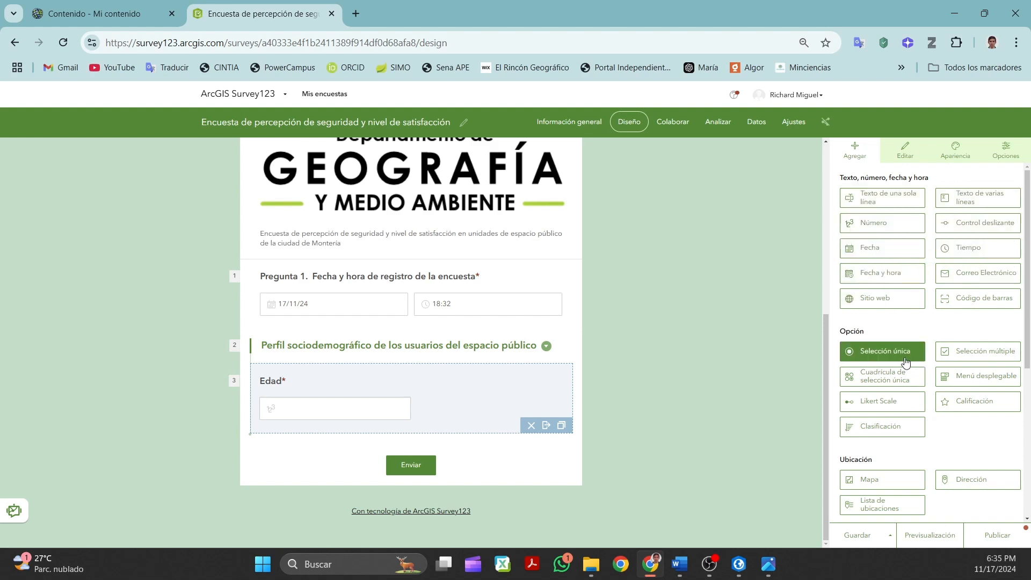
Add a "Selección única" question below the age group and label it "Pregunta 3. Sexo o genero biológico".
{"action": "left_click", "coordinate": [880, 351]}
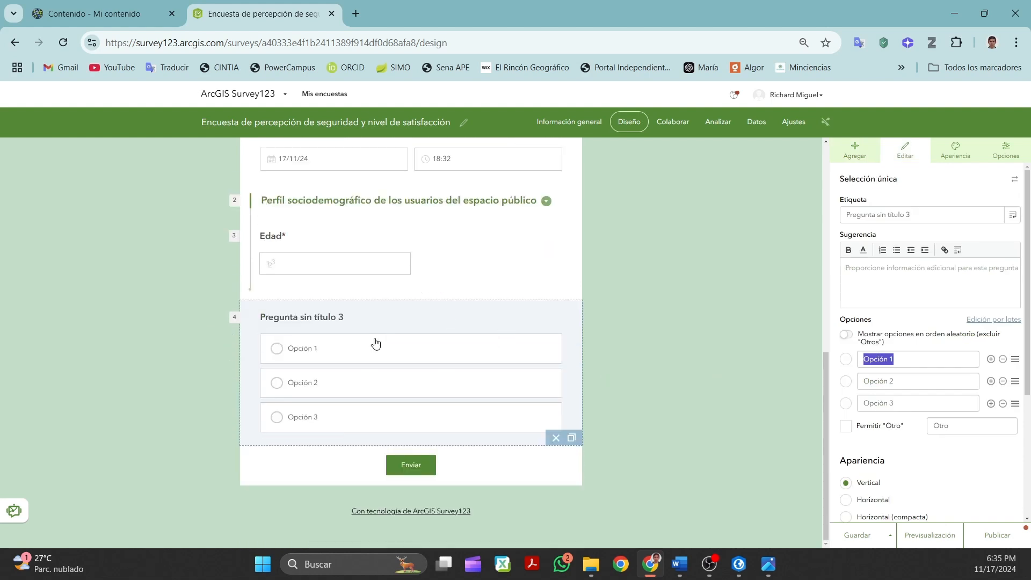
{"action": "left_click", "coordinate": [920, 214]}
{"action": "key", "text": "ctrl+v"}
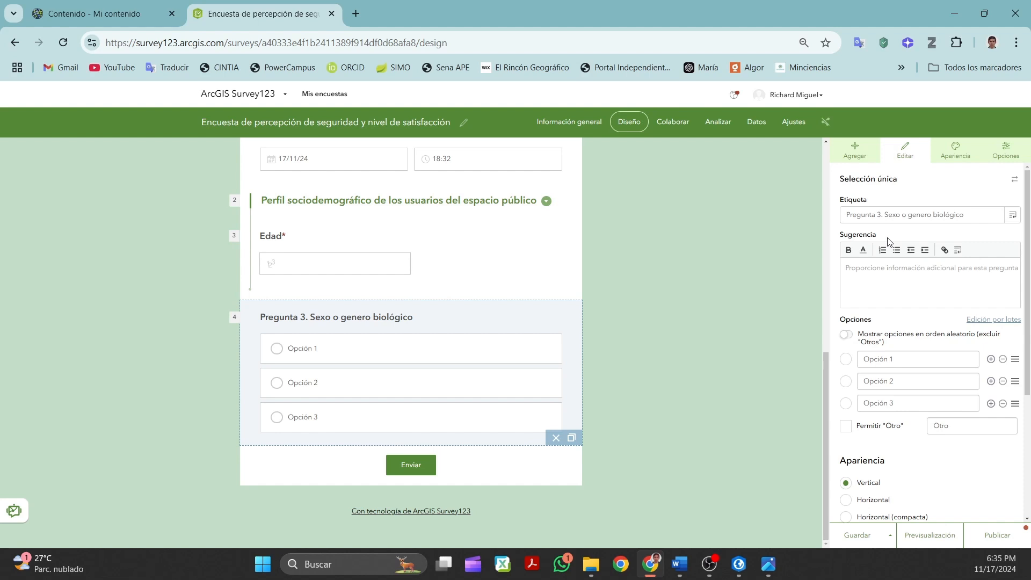
Set the answer options of Pregunta 3 to "Masculino" and "Femenino" and remove the third option.
{"action": "left_click", "coordinate": [893, 361]}
{"action": "type", "text": "Masculino"}
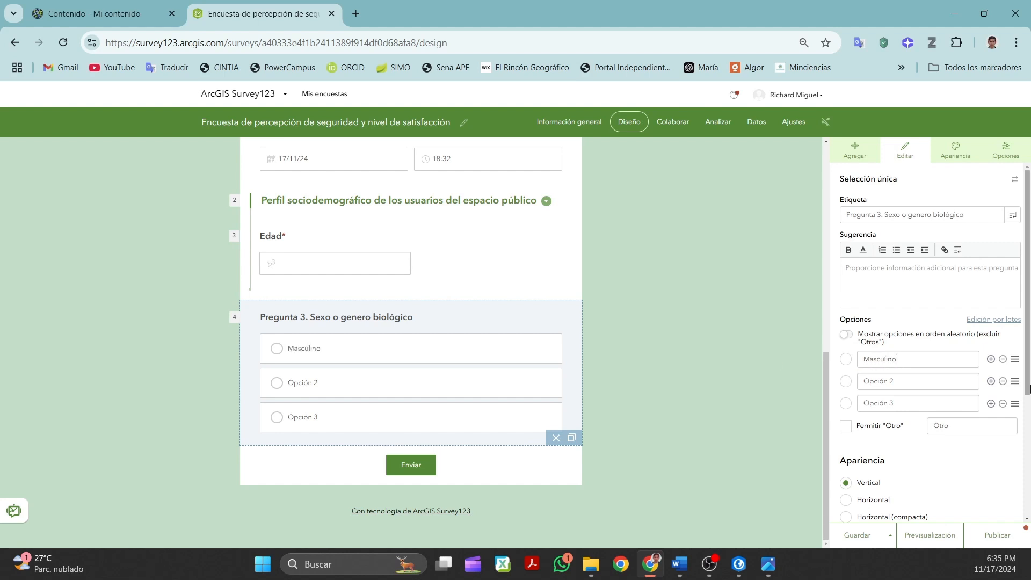
{"action": "left_click", "coordinate": [908, 382]}
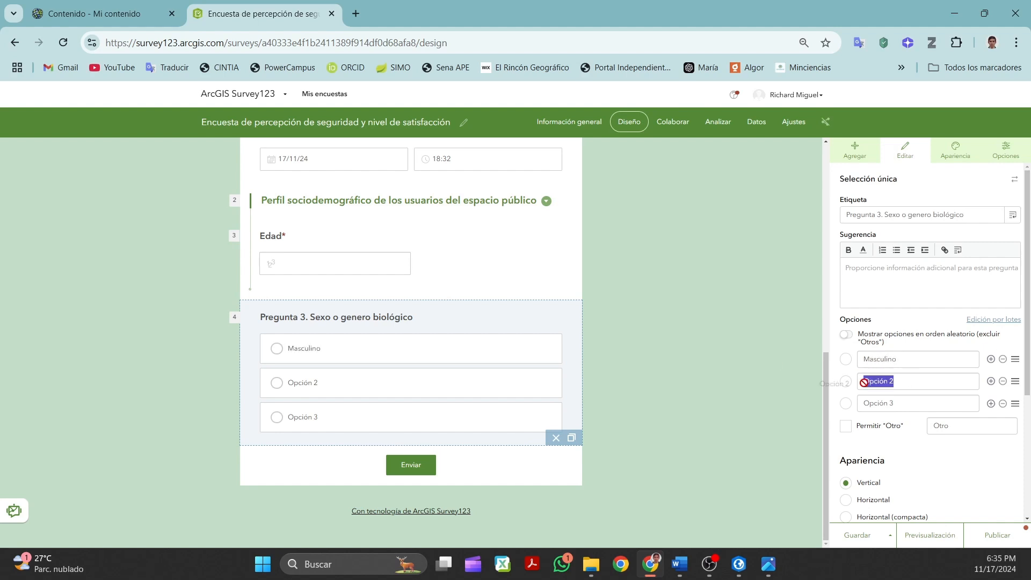
{"action": "type", "text": "Femenino"}
{"action": "left_click", "coordinate": [1002, 404]}
Check the answer options of Pregunta 4 in the Word questionnaire and return to Survey123.
{"action": "left_click", "coordinate": [688, 568]}
{"action": "left_click", "coordinate": [692, 572]}
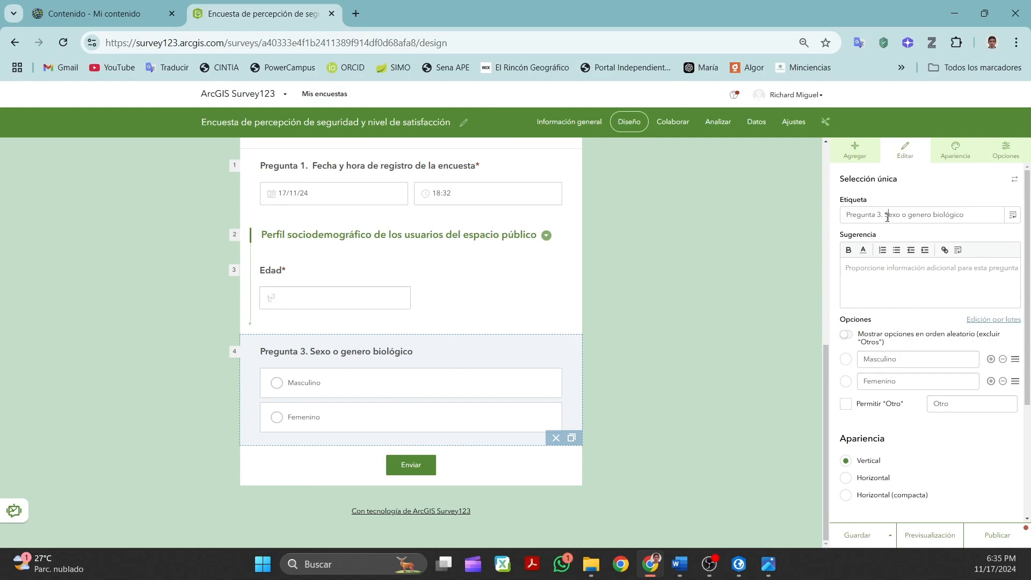
{"action": "left_click", "coordinate": [679, 564]}
{"action": "scroll", "coordinate": [507, 352], "scroll_direction": "down", "scroll_amount": 5}
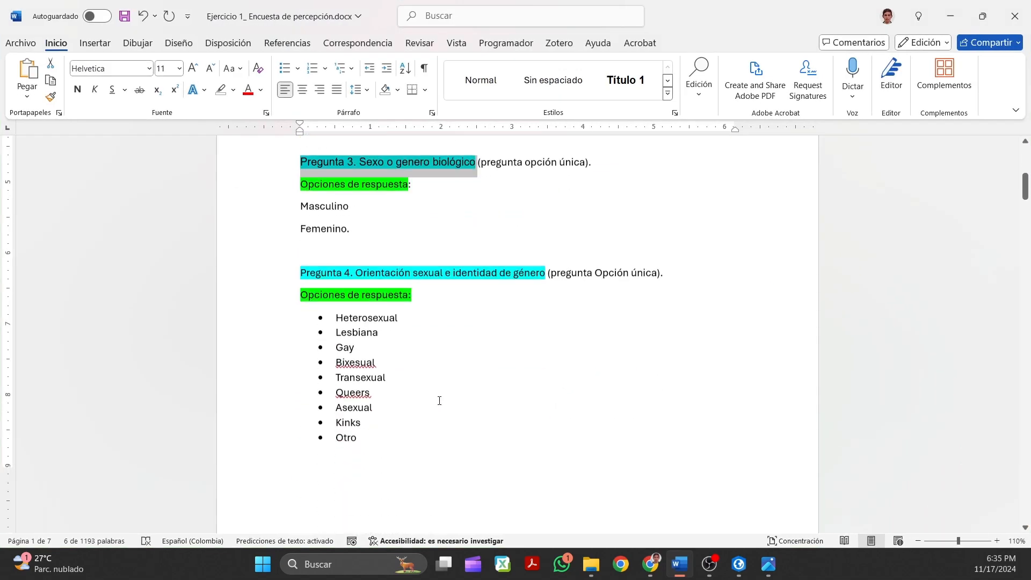
{"action": "left_click", "coordinate": [651, 564]}
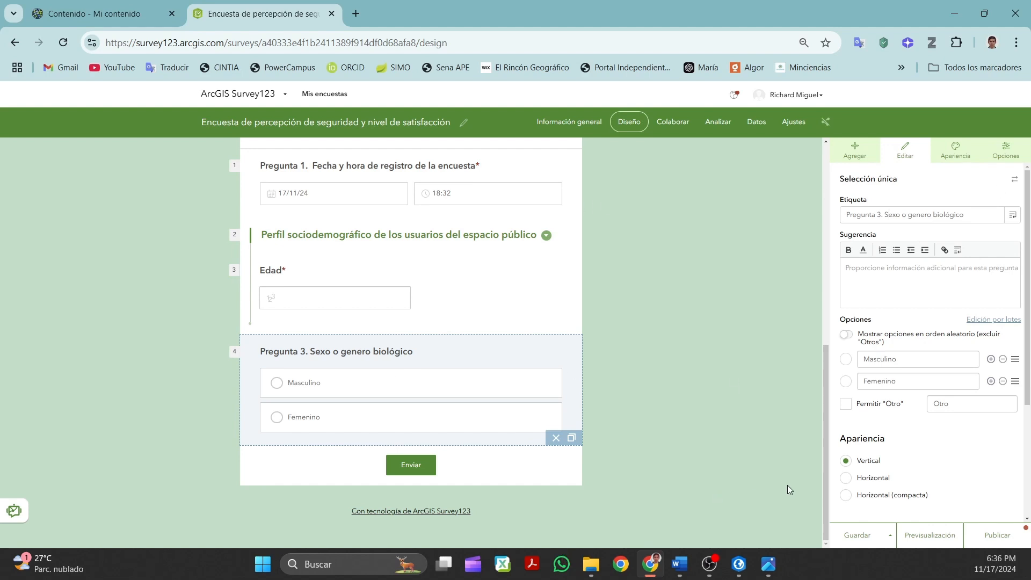
{"action": "left_click", "coordinate": [765, 368]}
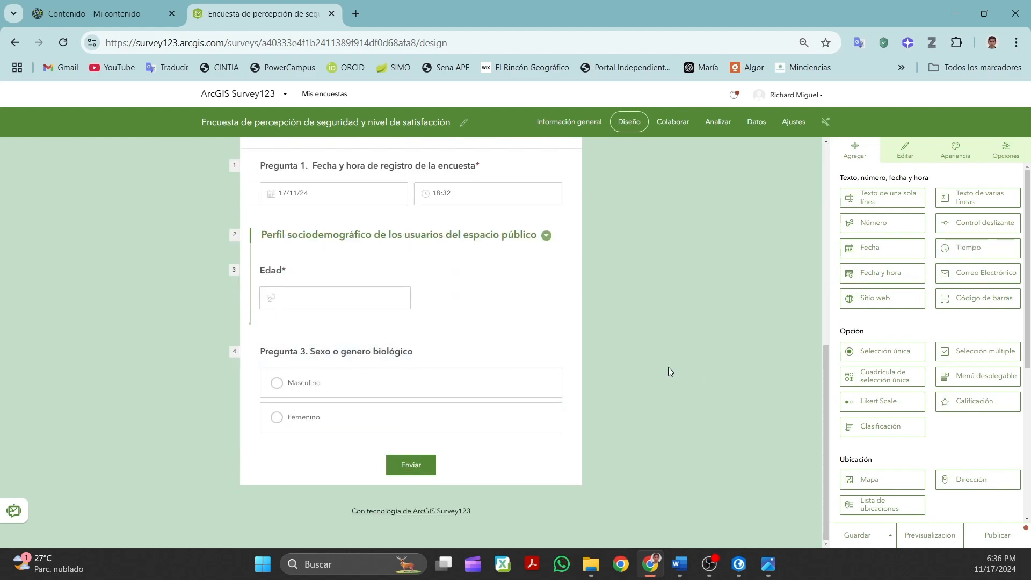
{"action": "scroll", "coordinate": [754, 324], "scroll_direction": "up", "scroll_amount": 6}
{"action": "scroll", "coordinate": [754, 324], "scroll_direction": "down", "scroll_amount": 6}
{"action": "scroll", "coordinate": [707, 318], "scroll_direction": "up", "scroll_amount": 5}
{"action": "scroll", "coordinate": [714, 322], "scroll_direction": "down", "scroll_amount": 4}
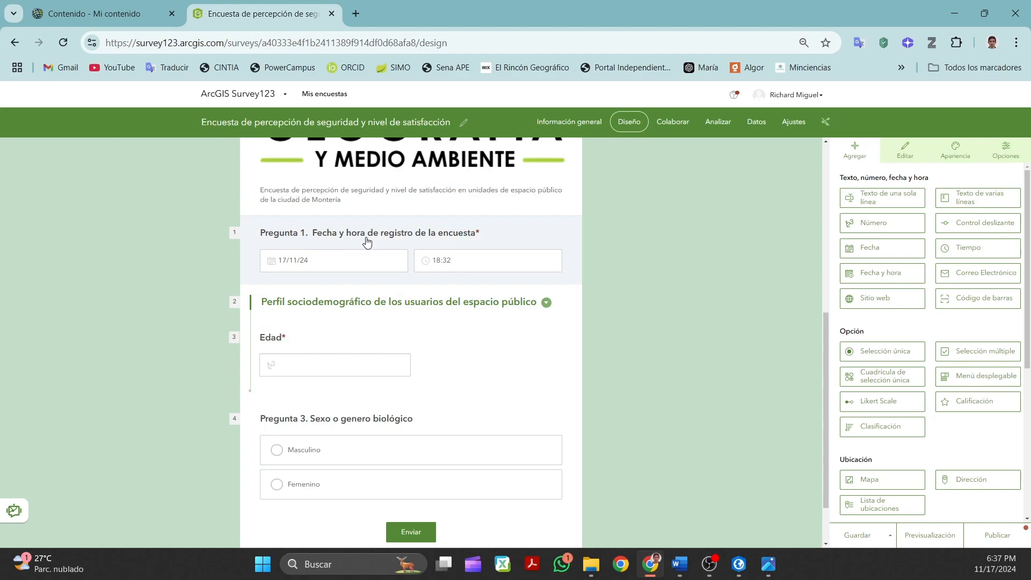
Switch to ArcGIS Pro, open the Comunas_Montería attribute table and widen the Bienestar, Cultural and Educación columns to examine the field names.
{"action": "left_click", "coordinate": [739, 564]}
{"action": "right_click", "coordinate": [79, 290]}
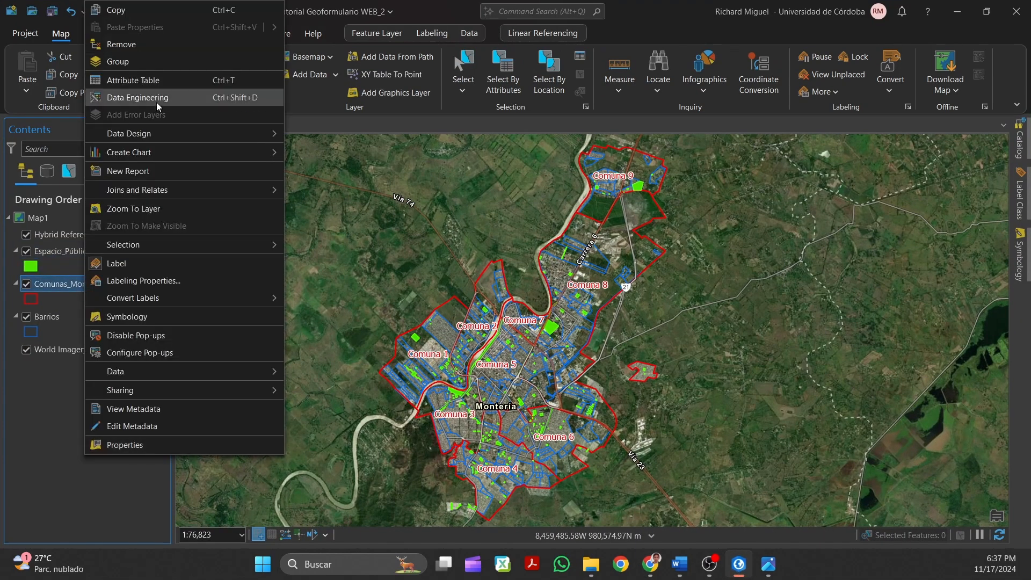
{"action": "left_click", "coordinate": [125, 85]}
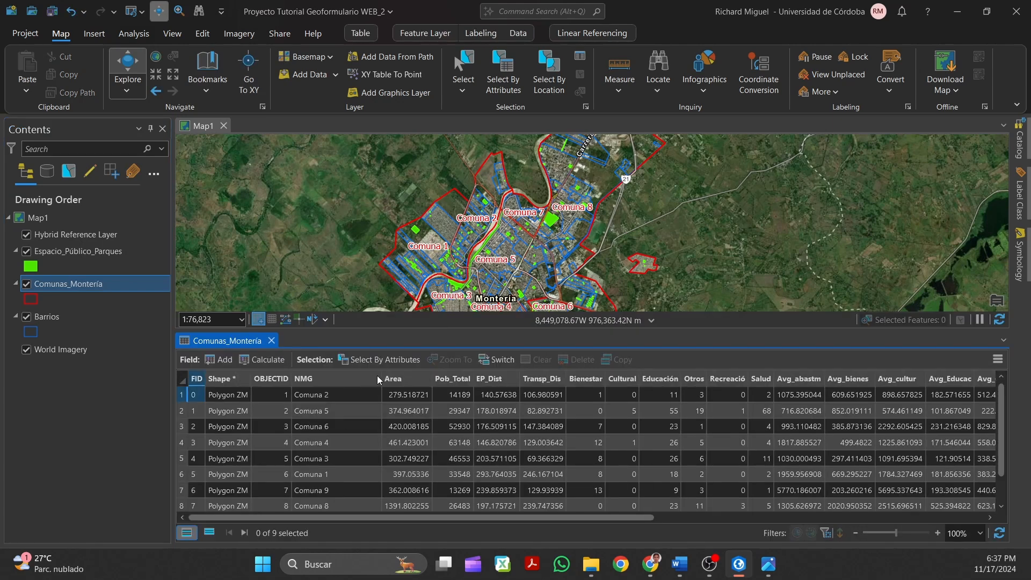
{"action": "left_click_drag", "start_coordinate": [607, 379], "coordinate": [631, 379]}
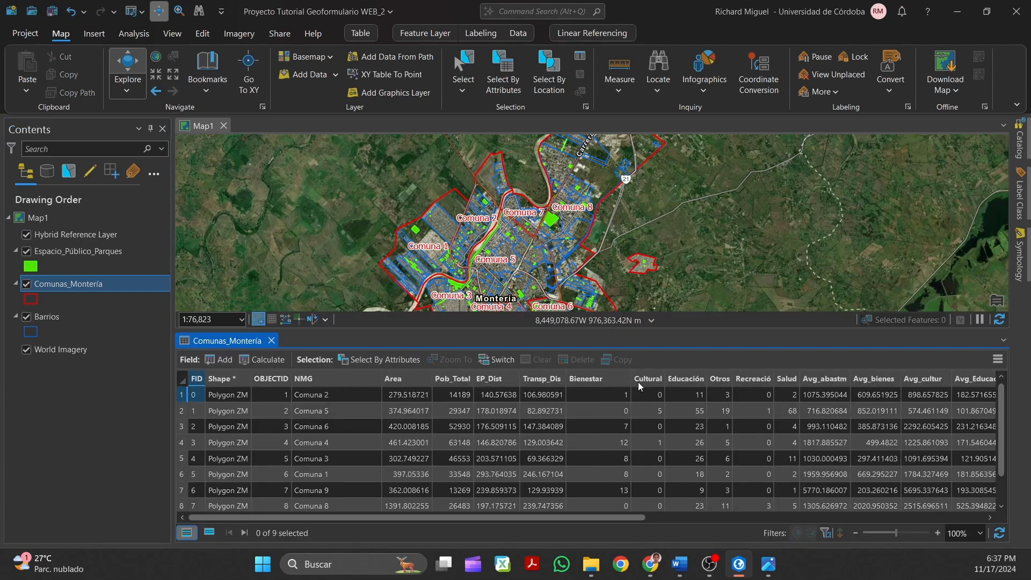
{"action": "left_click_drag", "start_coordinate": [704, 379], "coordinate": [684, 378]}
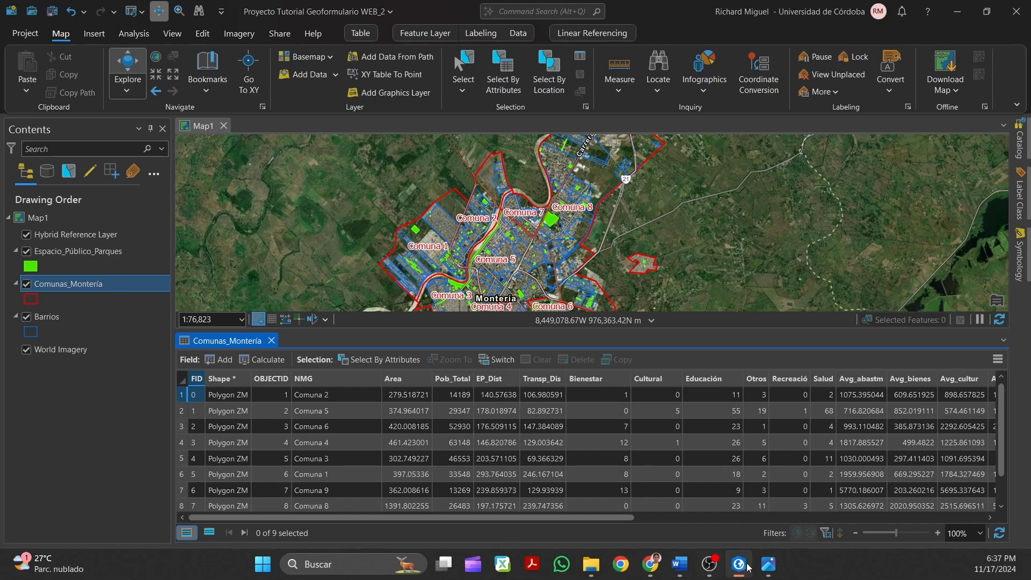
Return to Survey123 and review the form from its header through the group heading and question labels.
{"action": "left_click", "coordinate": [650, 564]}
{"action": "scroll", "coordinate": [323, 301], "scroll_direction": "up", "scroll_amount": 2}
{"action": "scroll", "coordinate": [263, 257], "scroll_direction": "down", "scroll_amount": 4}
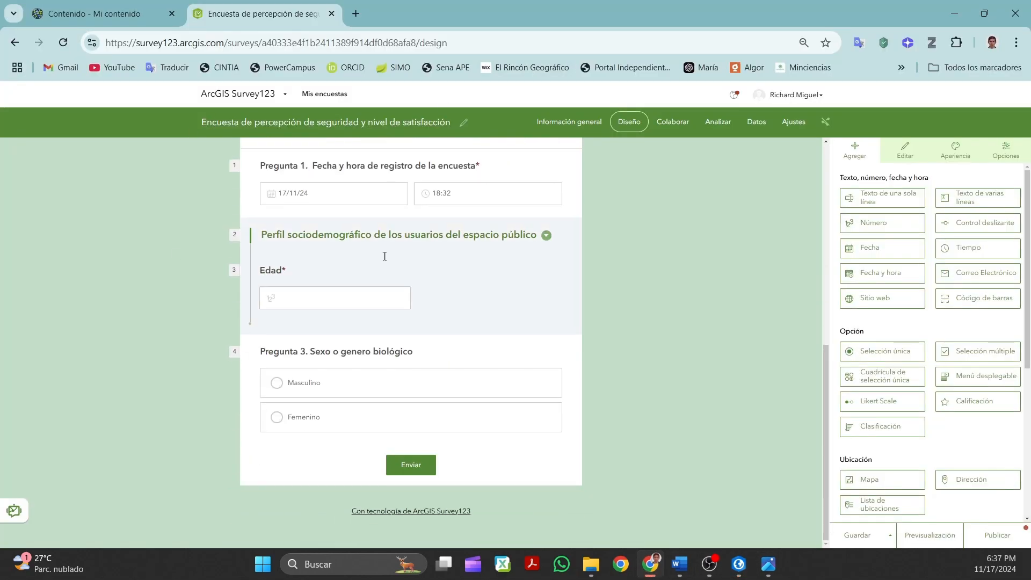
{"action": "scroll", "coordinate": [608, 404], "scroll_direction": "up", "scroll_amount": 5}
{"action": "scroll", "coordinate": [698, 356], "scroll_direction": "down", "scroll_amount": 5}
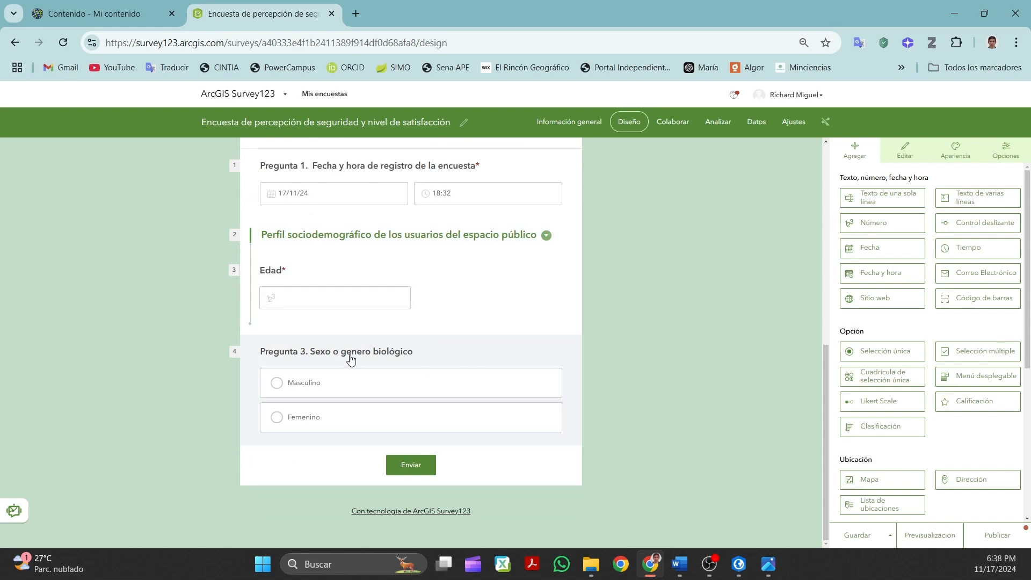
{"action": "scroll", "coordinate": [444, 360], "scroll_direction": "up", "scroll_amount": 3}
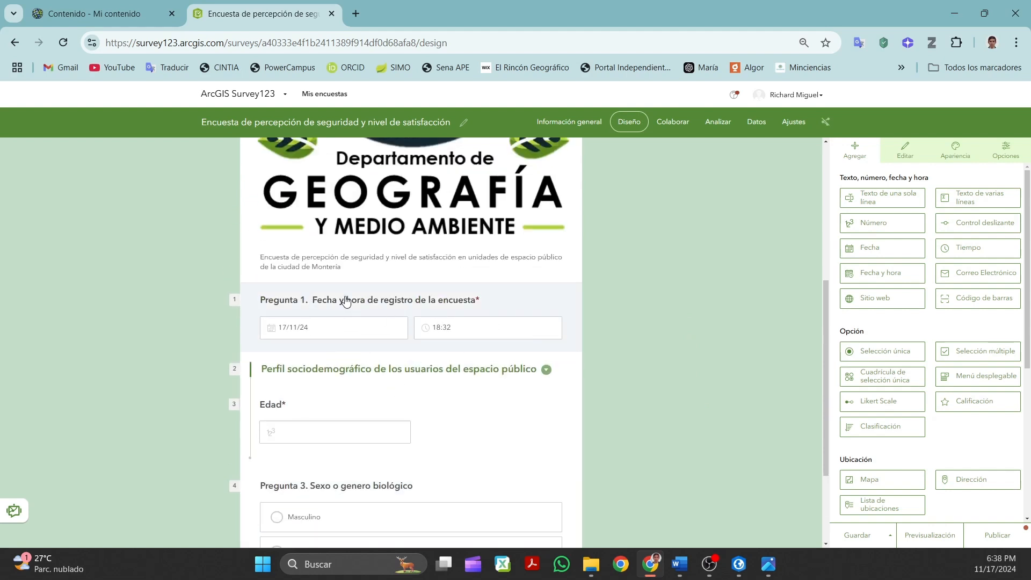
{"action": "scroll", "coordinate": [386, 380], "scroll_direction": "down", "scroll_amount": 3}
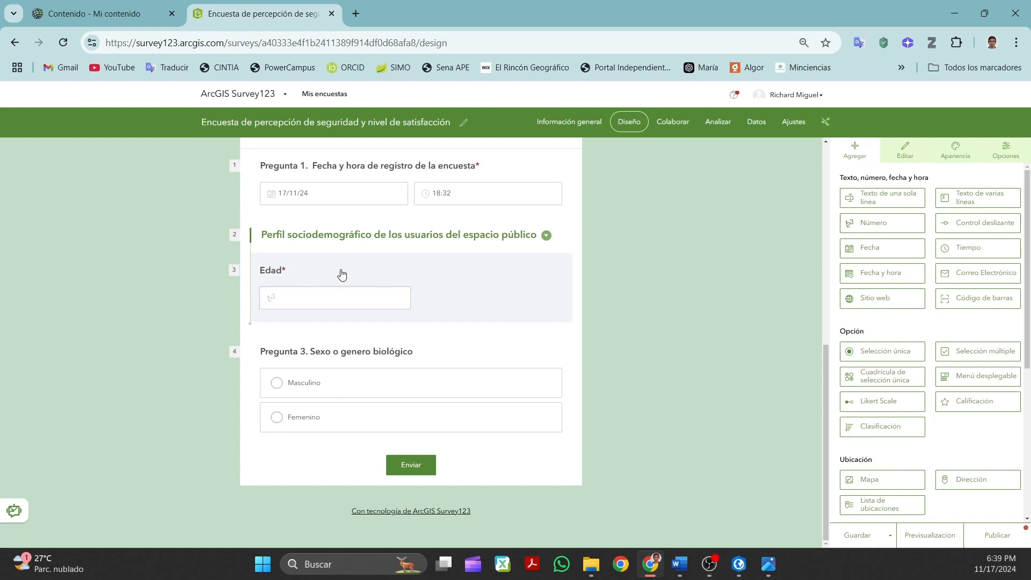
{"action": "scroll", "coordinate": [672, 267], "scroll_direction": "up", "scroll_amount": 1}
{"action": "scroll", "coordinate": [672, 268], "scroll_direction": "down", "scroll_amount": 1}
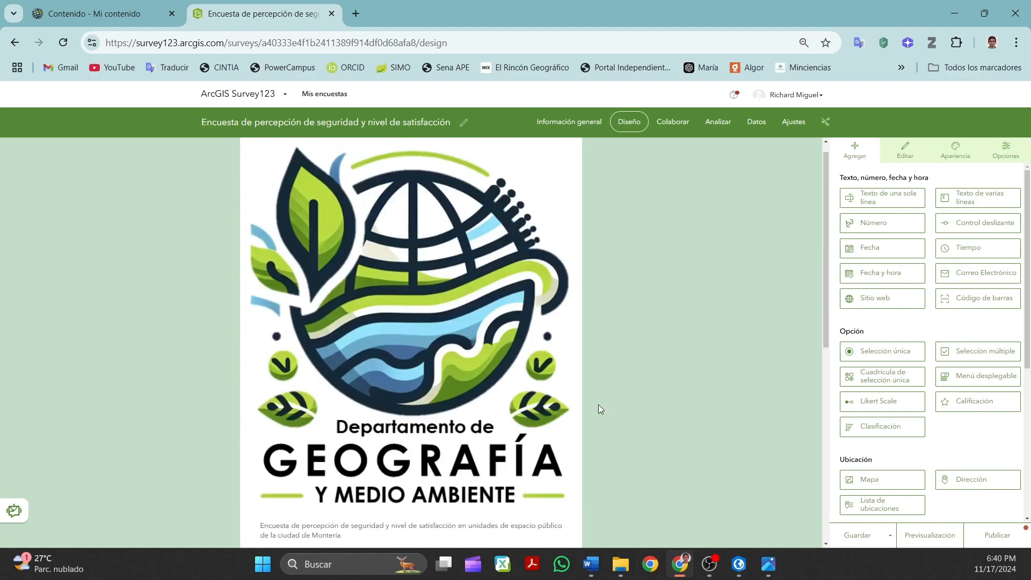
{"action": "scroll", "coordinate": [414, 323], "scroll_direction": "down", "scroll_amount": 3}
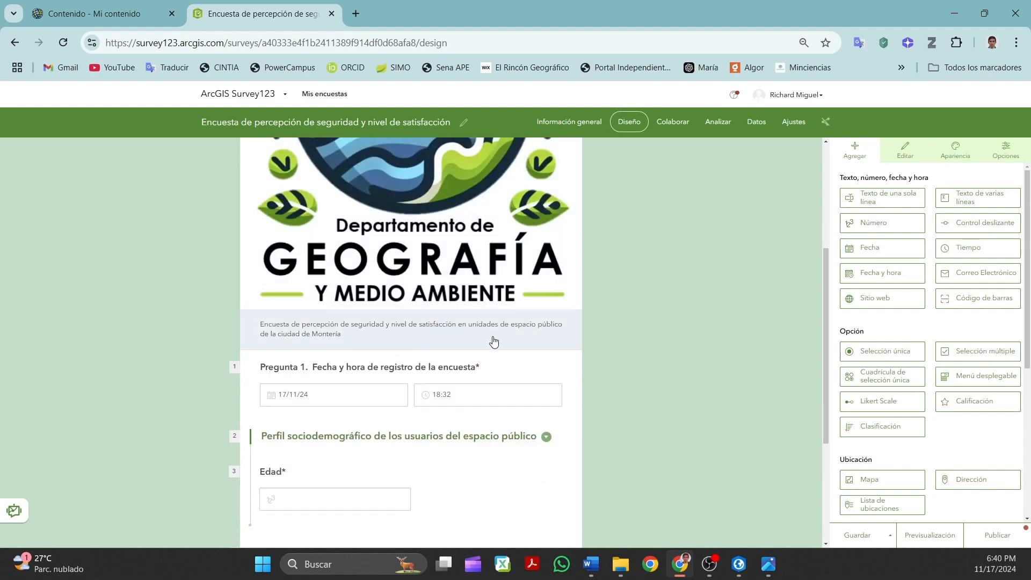
{"action": "scroll", "coordinate": [526, 318], "scroll_direction": "down", "scroll_amount": 3}
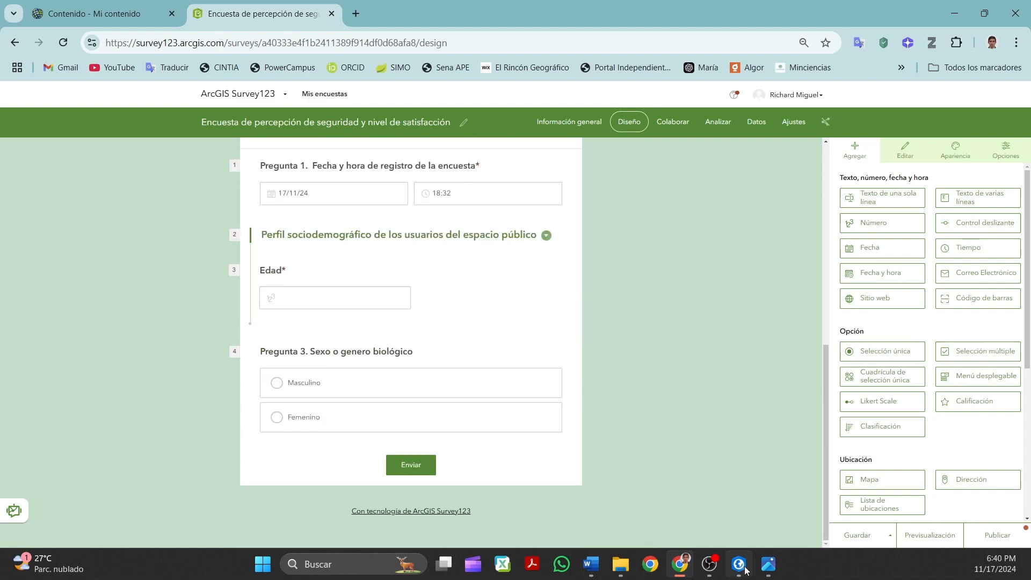
Copy the text "Pregunta 4. Orientación sexual e identidad de género" from the Word questionnaire and return to Survey123.
{"action": "left_click", "coordinate": [590, 563]}
{"action": "scroll", "coordinate": [437, 431], "scroll_direction": "down", "scroll_amount": 3}
{"action": "scroll", "coordinate": [437, 431], "scroll_direction": "down", "scroll_amount": 2}
{"action": "scroll", "coordinate": [437, 431], "scroll_direction": "up", "scroll_amount": 1}
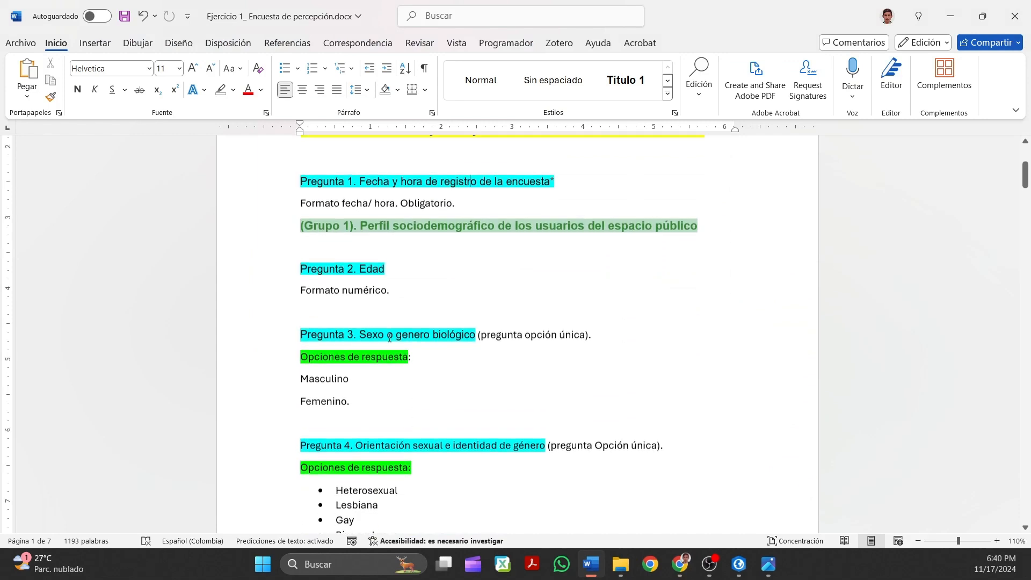
{"action": "left_click_drag", "start_coordinate": [305, 235], "coordinate": [492, 235]}
{"action": "left_click", "coordinate": [523, 255]}
{"action": "scroll", "coordinate": [523, 256], "scroll_direction": "down", "scroll_amount": 3}
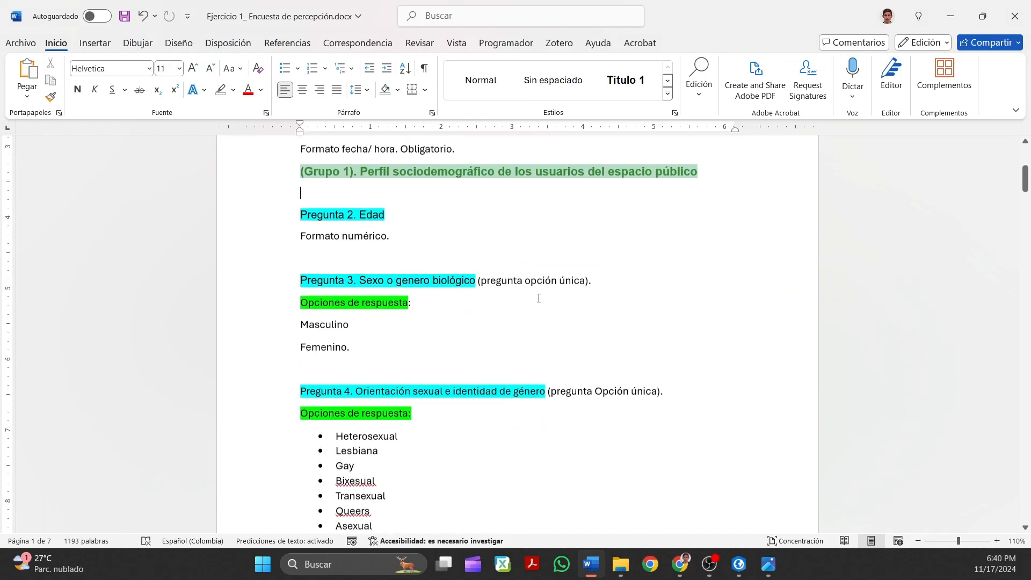
{"action": "left_click_drag", "start_coordinate": [338, 309], "coordinate": [546, 309]}
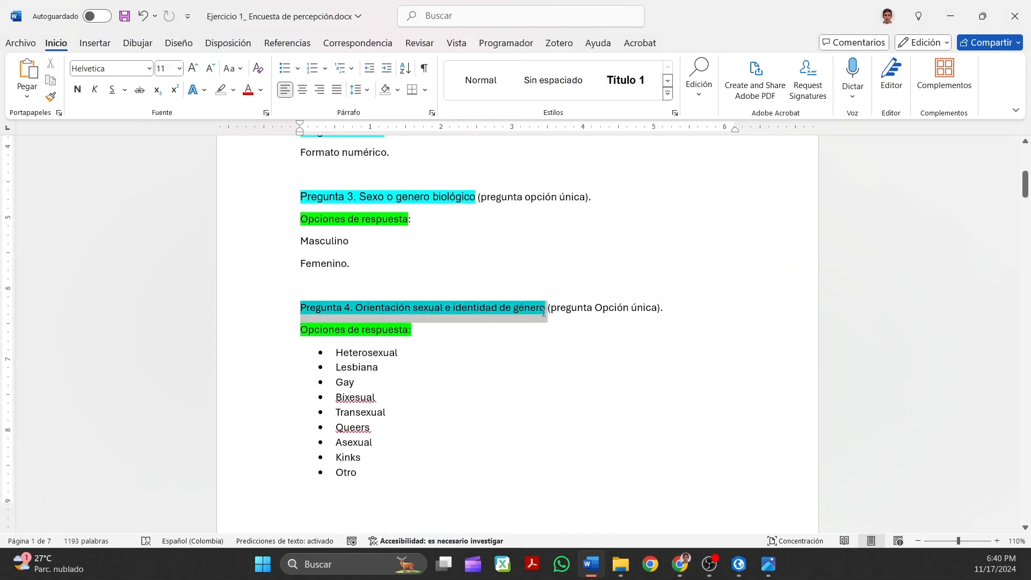
{"action": "right_click", "coordinate": [485, 314]}
{"action": "left_click", "coordinate": [522, 102]}
{"action": "key", "text": "alt+Tab"}
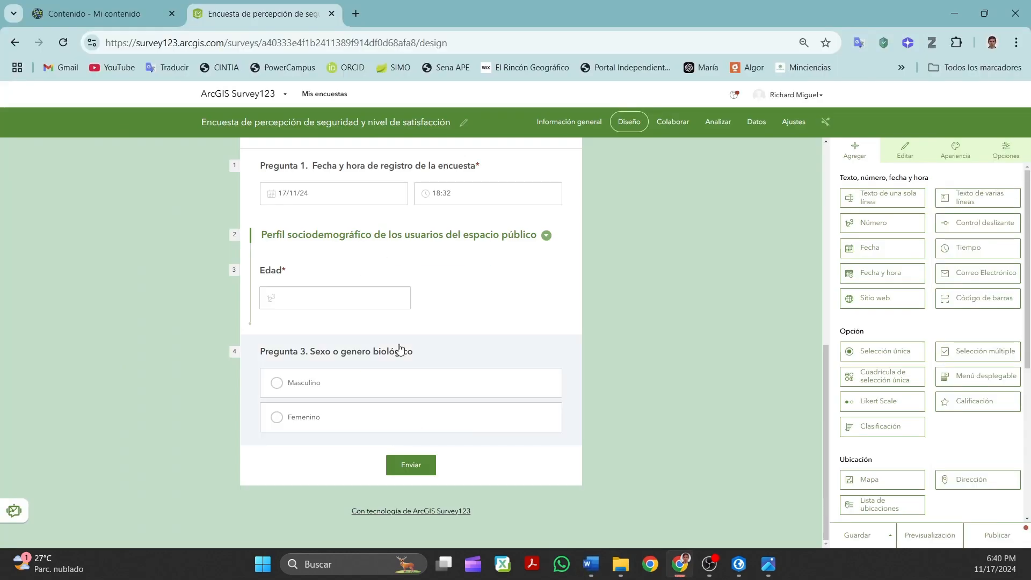
{"action": "left_click", "coordinate": [590, 565]}
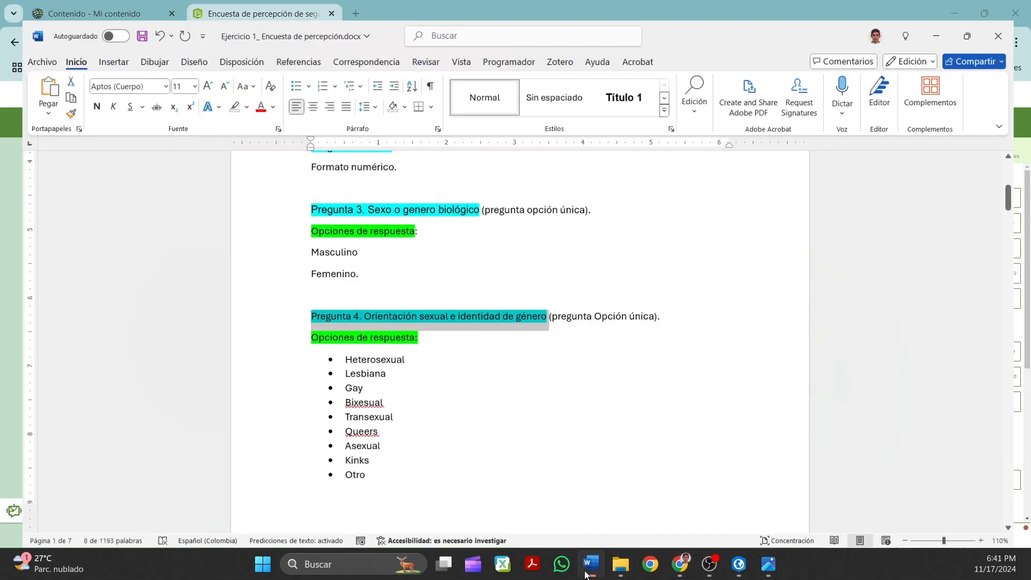
{"action": "left_click", "coordinate": [590, 566]}
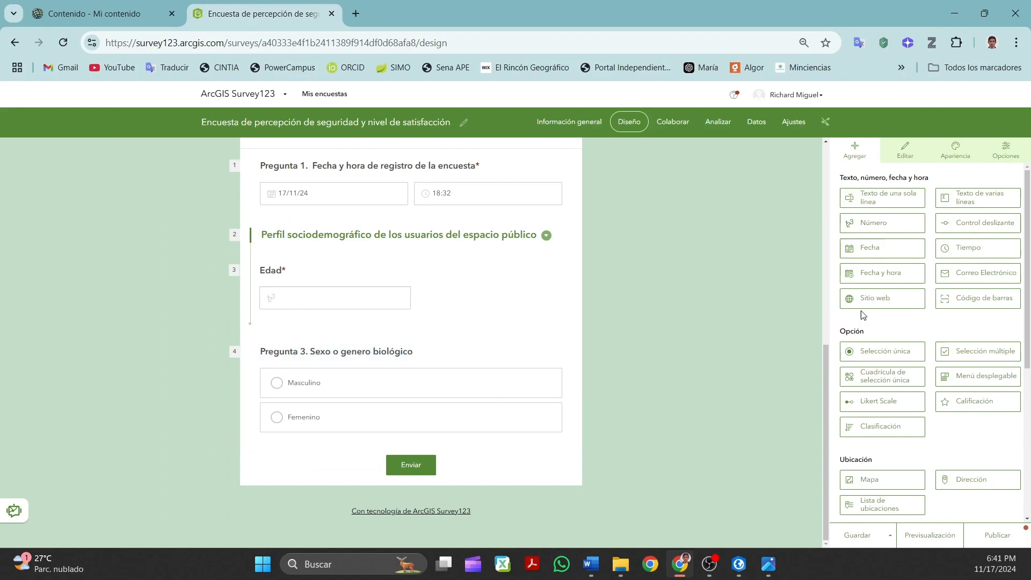
Duplicate the Pregunta 3 single-choice question and label the copy "Pregunta 4. Orientación sexual e identidad de género".
{"action": "scroll", "coordinate": [892, 268], "scroll_direction": "down", "scroll_amount": 3}
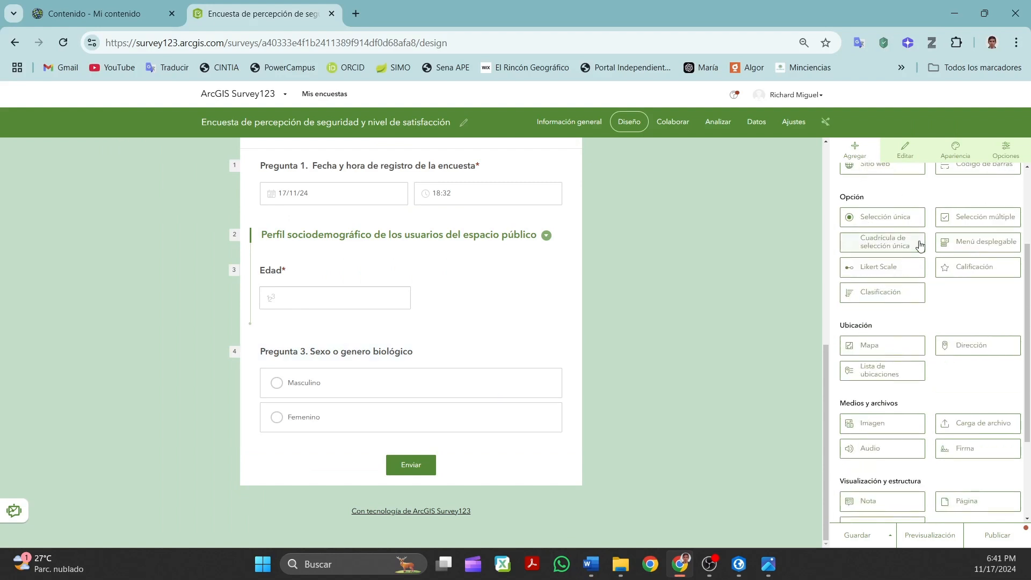
{"action": "left_click", "coordinate": [508, 358]}
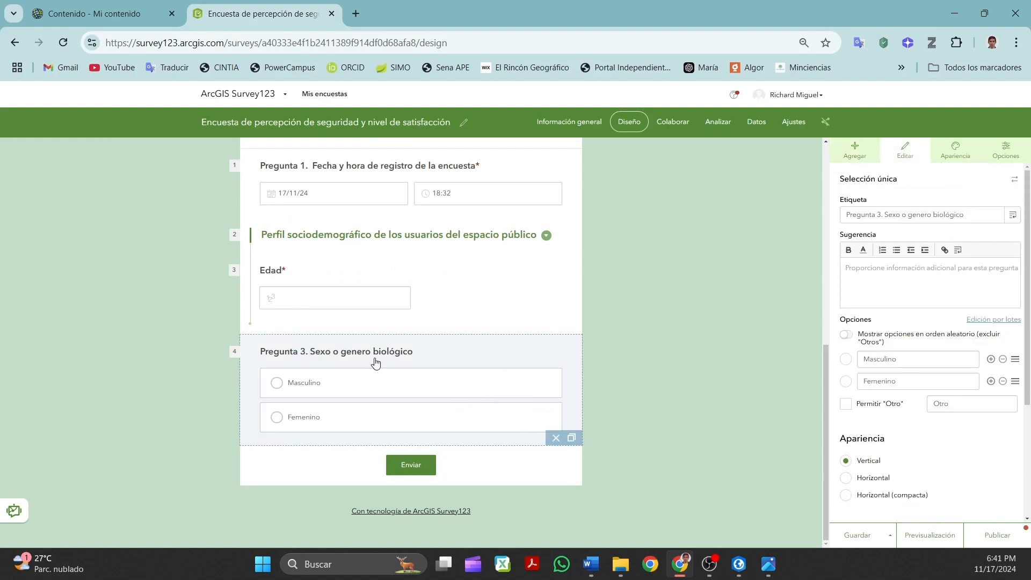
{"action": "left_click", "coordinate": [572, 437]}
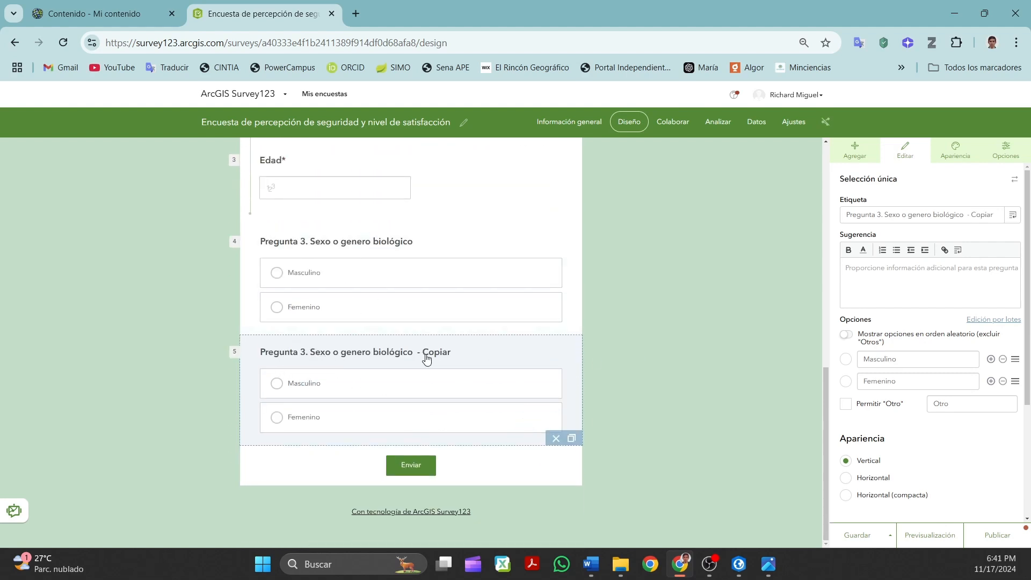
{"action": "key", "text": "ctrl+a"}
{"action": "type", "text": "Pregunta 4. Orientación sexual e identidad de género"}
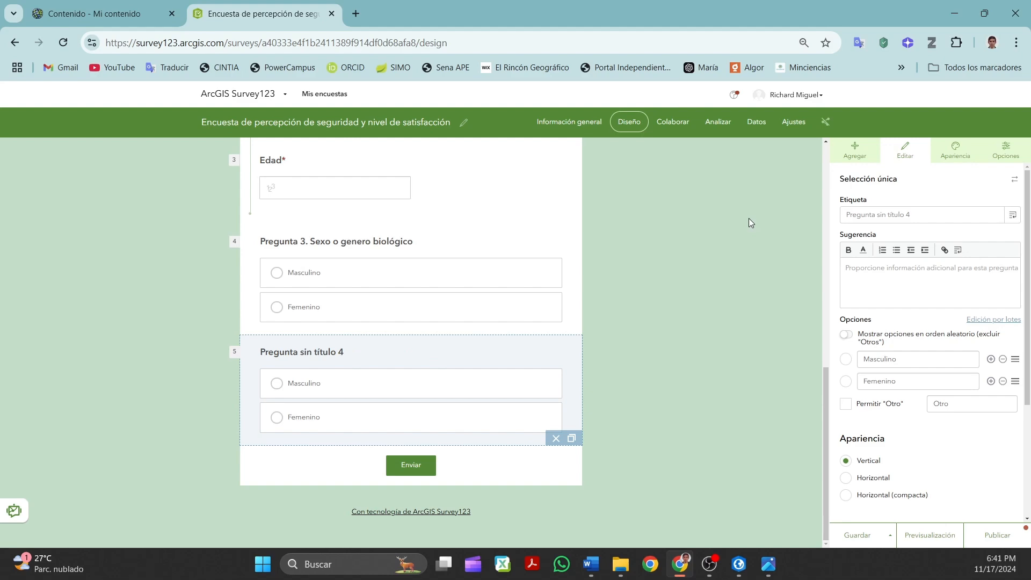
Copy the bulleted options Heterosexual to Kinks from the Word questionnaire and add six more answer options to Pregunta 4 in Survey123.
{"action": "scroll", "coordinate": [987, 301], "scroll_direction": "down", "scroll_amount": 1}
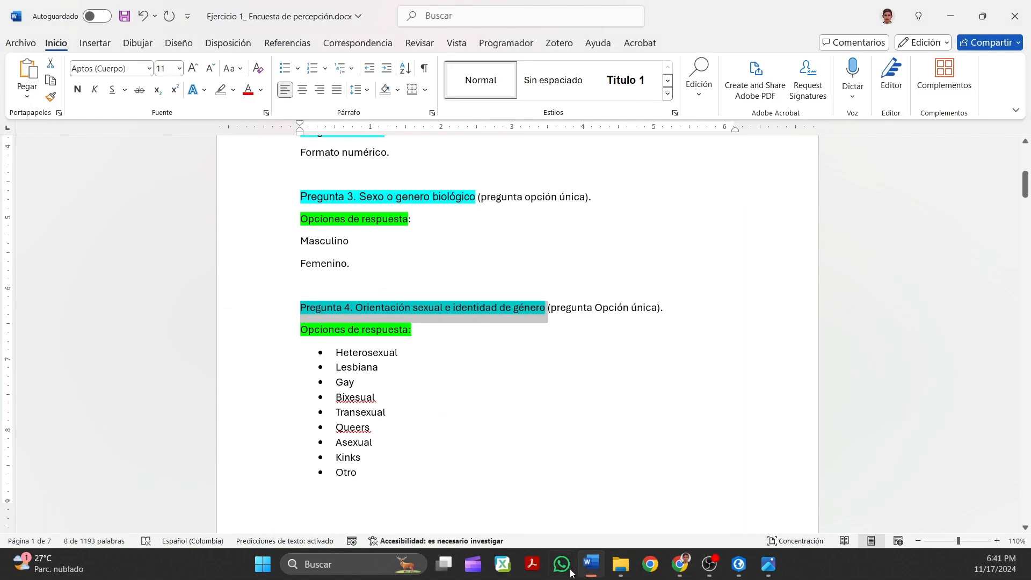
{"action": "left_click", "coordinate": [590, 564]}
{"action": "left_click_drag", "start_coordinate": [337, 355], "coordinate": [370, 457]}
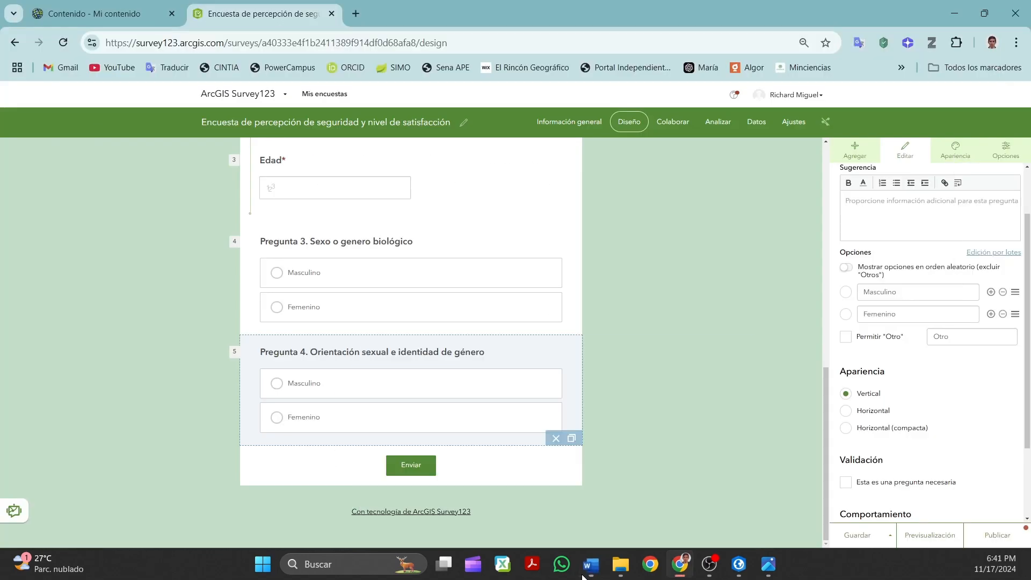
{"action": "left_click", "coordinate": [680, 564]}
{"action": "left_click", "coordinate": [991, 314]}
{"action": "left_click", "coordinate": [990, 336]}
{"action": "left_click", "coordinate": [991, 358]}
{"action": "left_click", "coordinate": [991, 380]}
{"action": "left_click", "coordinate": [991, 402]}
{"action": "left_click", "coordinate": [990, 424]}
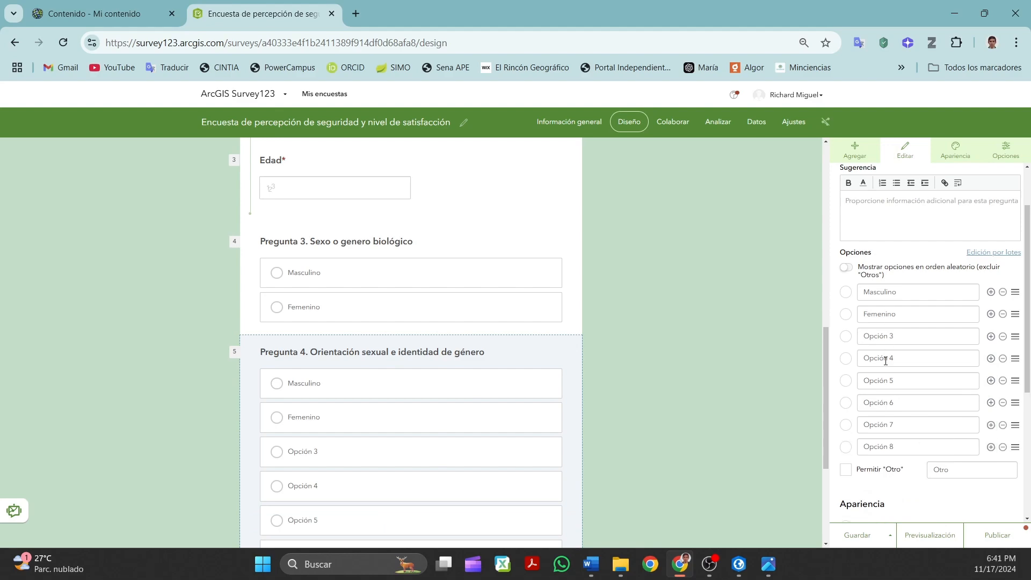
{"action": "double_click", "coordinate": [905, 295]}
{"action": "left_click", "coordinate": [591, 564]}
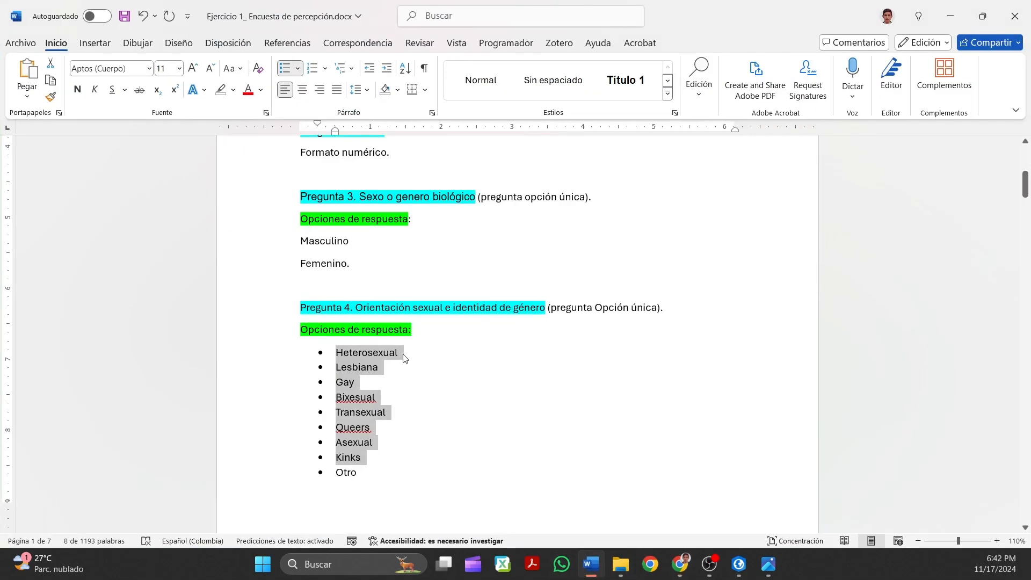
{"action": "left_click", "coordinate": [591, 575]}
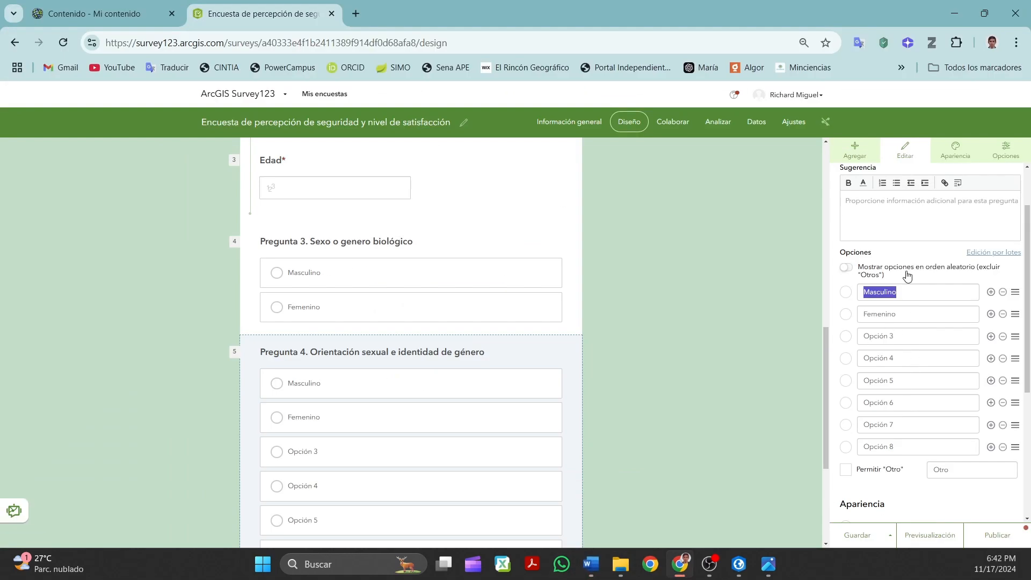
{"action": "left_click", "coordinate": [831, 278]}
{"action": "left_click", "coordinate": [591, 564]}
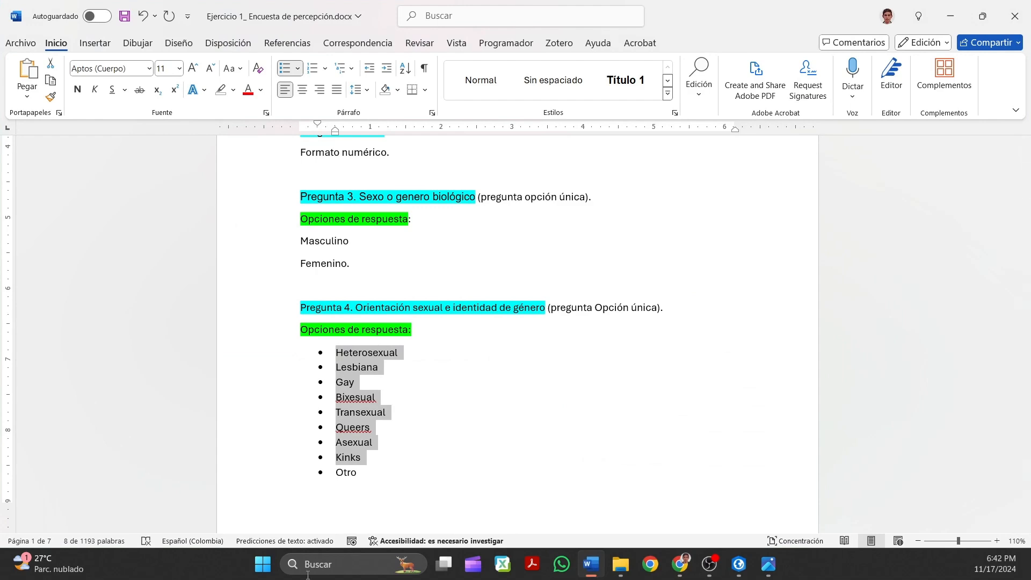
{"action": "key", "text": "alt+Tab"}
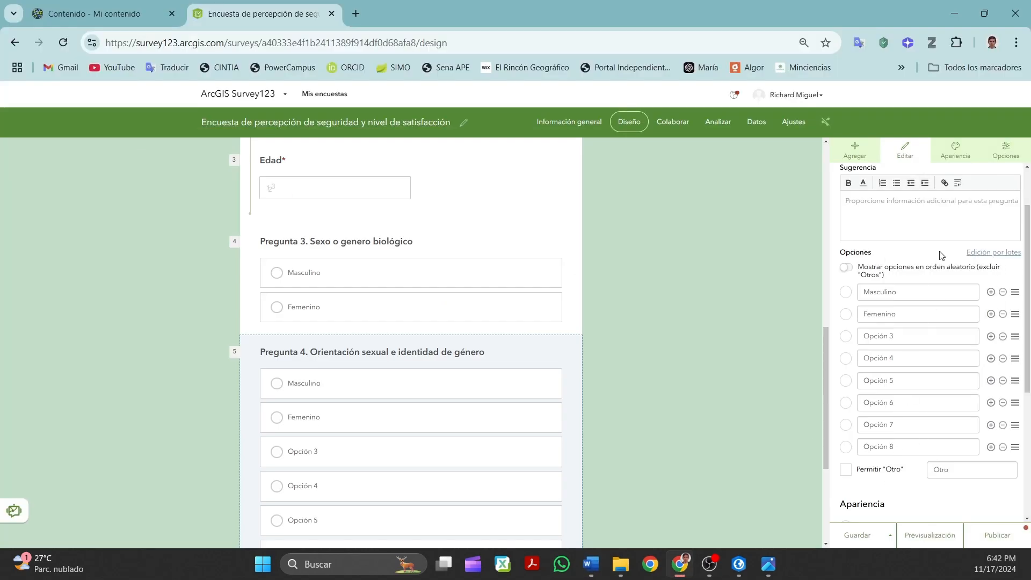
Open the batch editing of Pregunta 4's answer options and clear the whole existing list.
{"action": "left_click", "coordinate": [986, 254]}
{"action": "left_click_drag", "start_coordinate": [914, 247], "coordinate": [871, 247]}
{"action": "left_click", "coordinate": [882, 322]}
{"action": "key", "text": "ctrl+a"}
{"action": "key", "text": "BackSpace"}
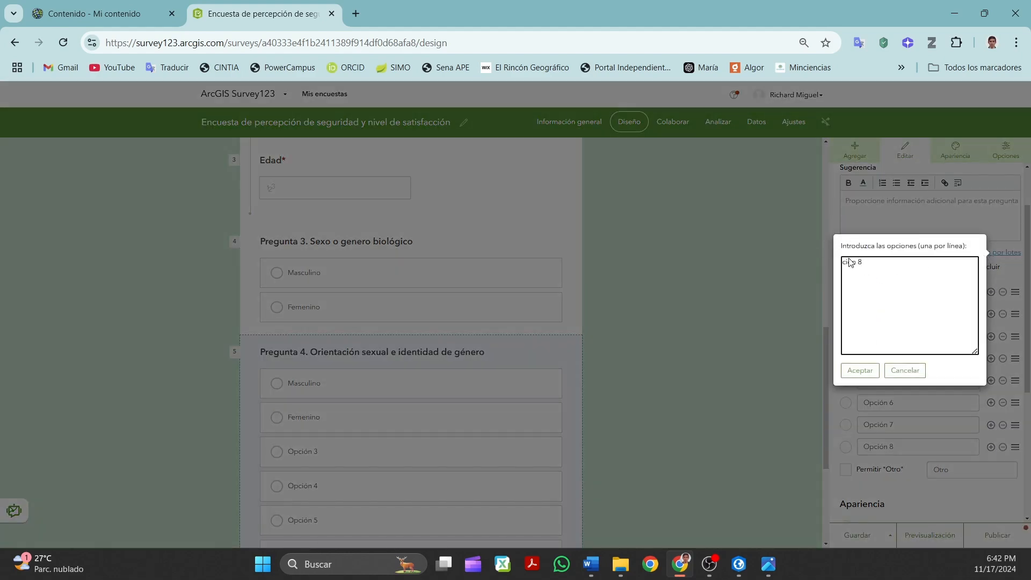
Switch to the Word questionnaire, remove the bullets from the Pregunta 4 options Heterosexual to Kinks and copy the plain list.
{"action": "left_click", "coordinate": [589, 570]}
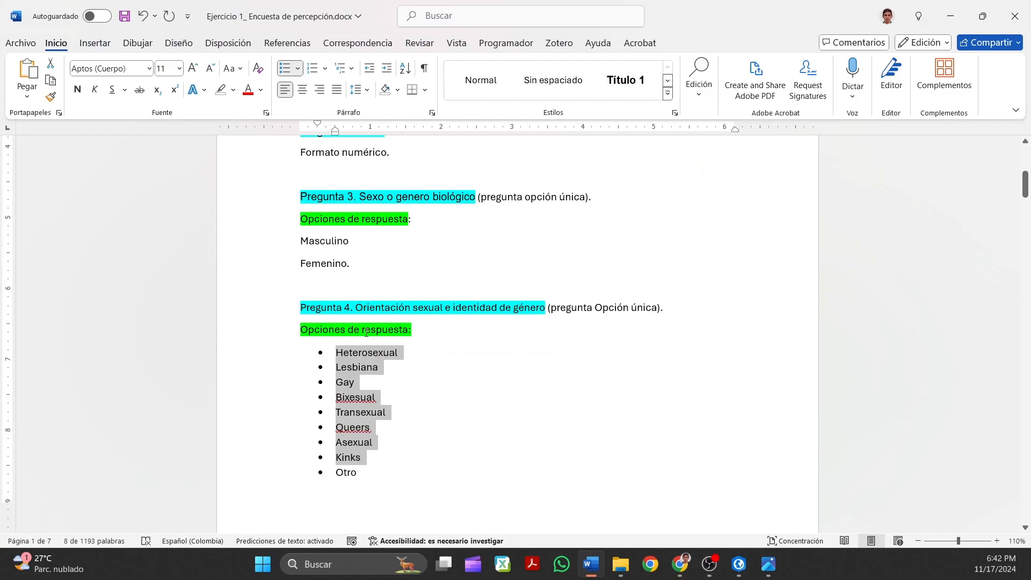
{"action": "left_click", "coordinate": [142, 17]}
{"action": "left_click", "coordinate": [169, 16]}
{"action": "scroll", "coordinate": [283, 250], "scroll_direction": "down", "scroll_amount": 10}
{"action": "scroll", "coordinate": [444, 343], "scroll_direction": "up", "scroll_amount": 20}
{"action": "scroll", "coordinate": [443, 343], "scroll_direction": "up", "scroll_amount": 20}
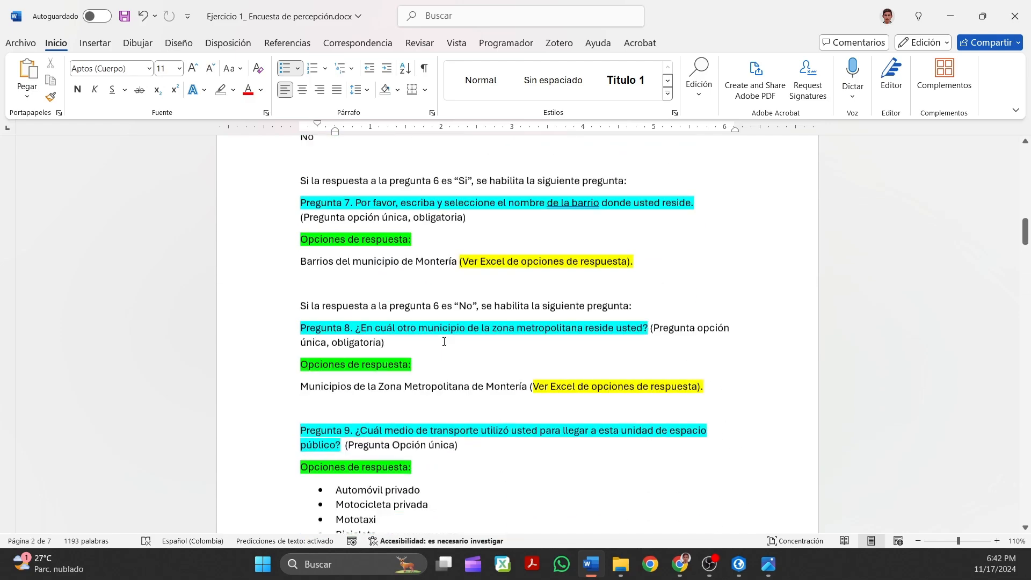
{"action": "scroll", "coordinate": [437, 340], "scroll_direction": "up", "scroll_amount": 3}
{"action": "left_click_drag", "start_coordinate": [335, 209], "coordinate": [395, 316]}
{"action": "key", "text": "ctrl+c"}
{"action": "left_click", "coordinate": [285, 68]}
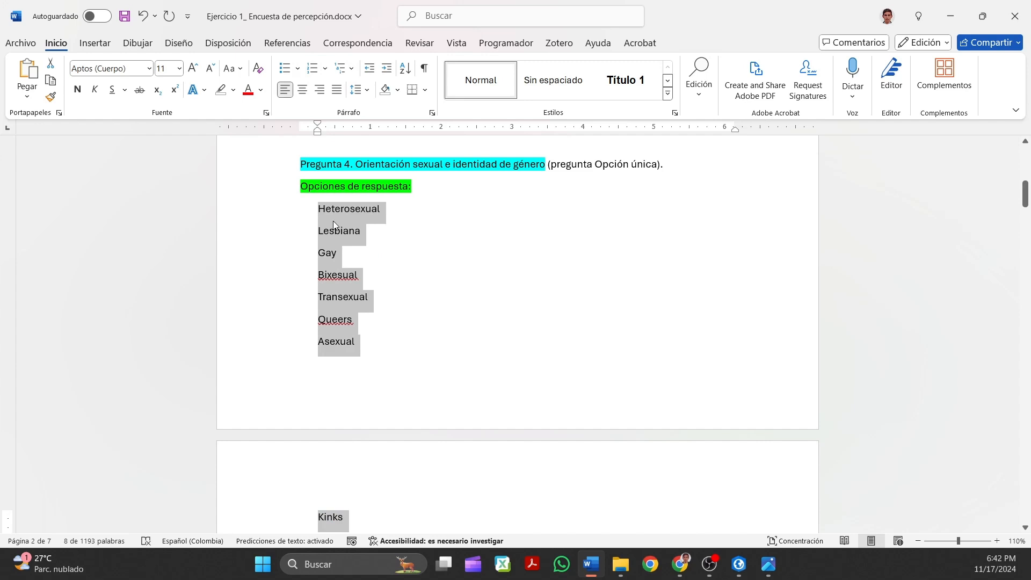
{"action": "right_click", "coordinate": [344, 210]}
{"action": "left_click", "coordinate": [376, 279]}
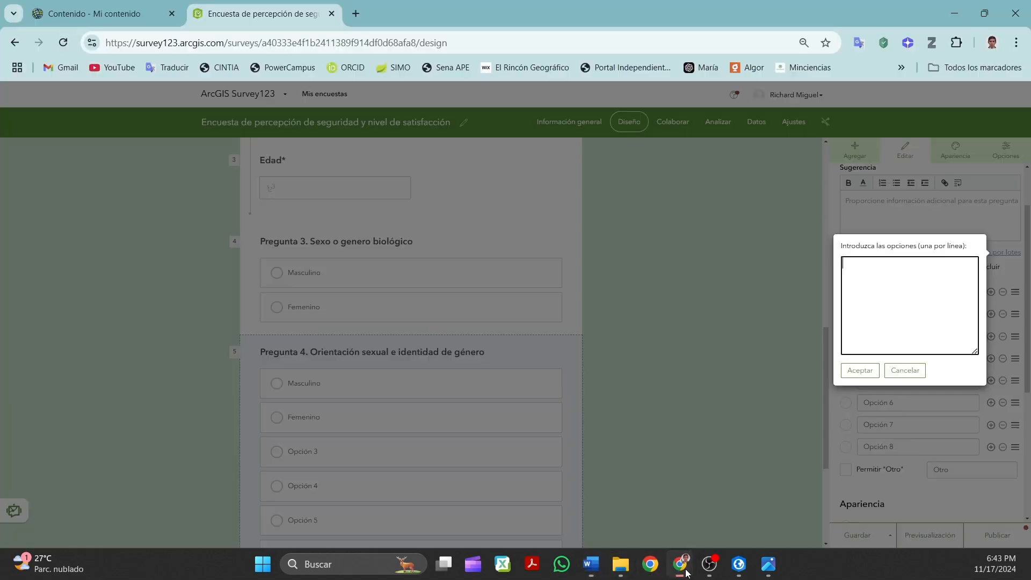
Return to Survey123, paste the options Heterosexual to Kinks one per line into the batch editor and accept them.
{"action": "left_click", "coordinate": [680, 563]}
{"action": "key", "text": "ctrl+v"}
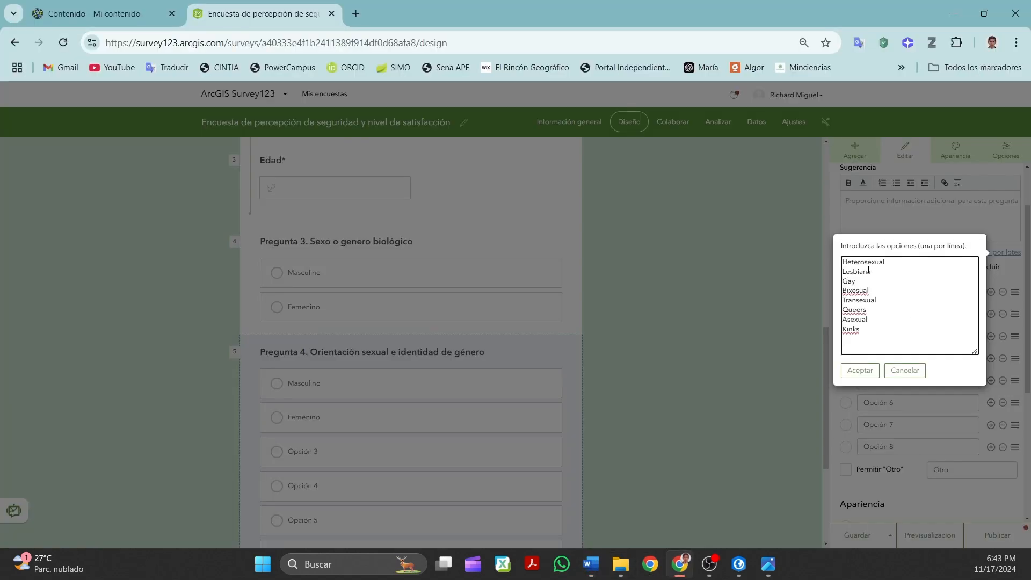
{"action": "left_click", "coordinate": [860, 370]}
{"action": "scroll", "coordinate": [893, 306], "scroll_direction": "down", "scroll_amount": 2}
{"action": "scroll", "coordinate": [881, 263], "scroll_direction": "up", "scroll_amount": 1}
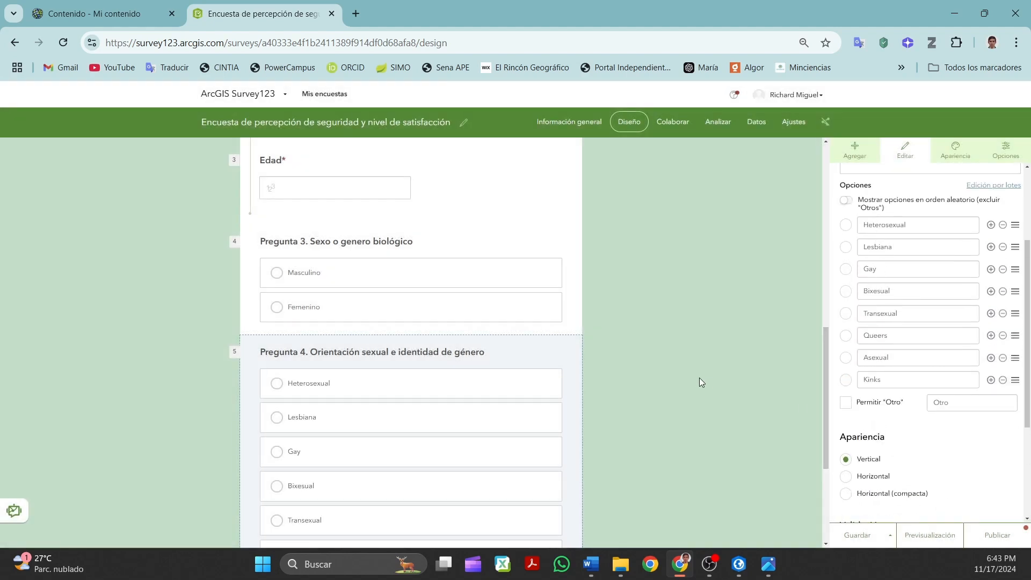
Allow an "Otro" answer on Pregunta 4, label it "Otra orientación" and save the survey.
{"action": "scroll", "coordinate": [708, 379], "scroll_direction": "down", "scroll_amount": 1}
{"action": "left_click", "coordinate": [847, 404]}
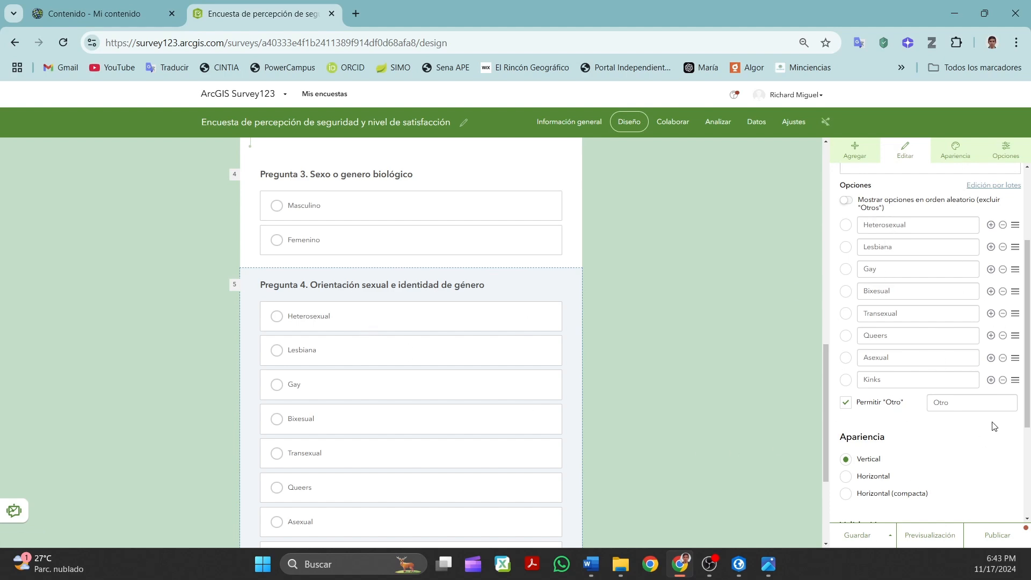
{"action": "mouse_move", "coordinate": [1027, 407]}
{"action": "left_mouse_down"}
{"action": "mouse_move", "coordinate": [1023, 437]}
{"action": "mouse_move", "coordinate": [1029, 407]}
{"action": "left_mouse_up"}
{"action": "scroll", "coordinate": [421, 398], "scroll_direction": "down", "scroll_amount": 2}
{"action": "left_click", "coordinate": [941, 403]}
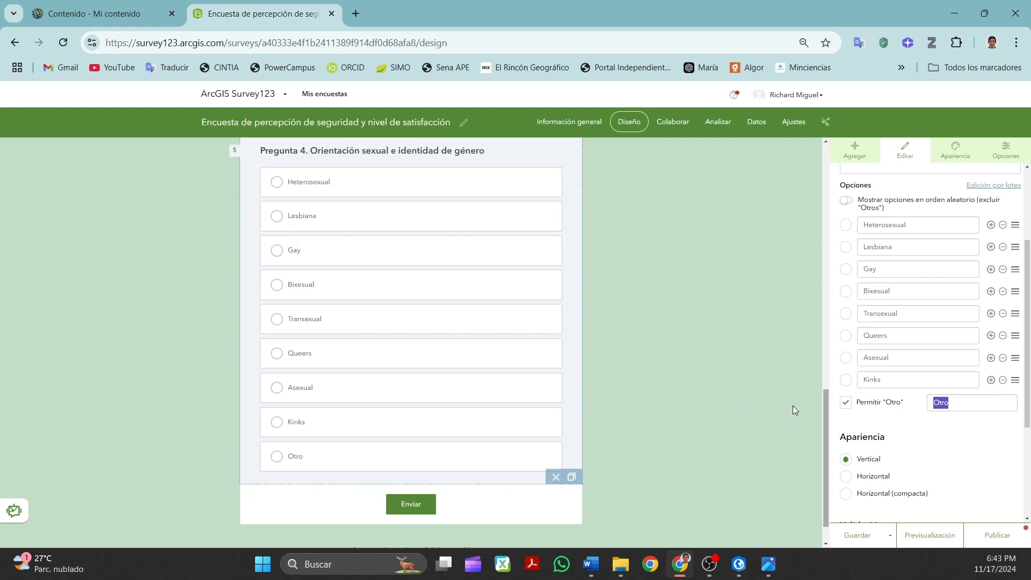
{"action": "type", "text": "I"}
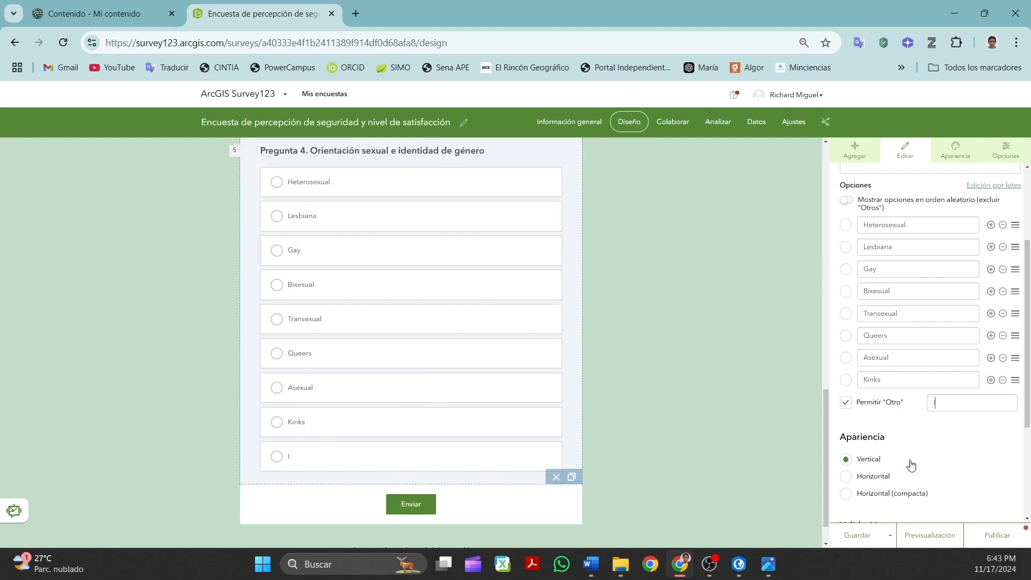
{"action": "type", "text": "tra orientación"}
{"action": "scroll", "coordinate": [391, 441], "scroll_direction": "down", "scroll_amount": 1}
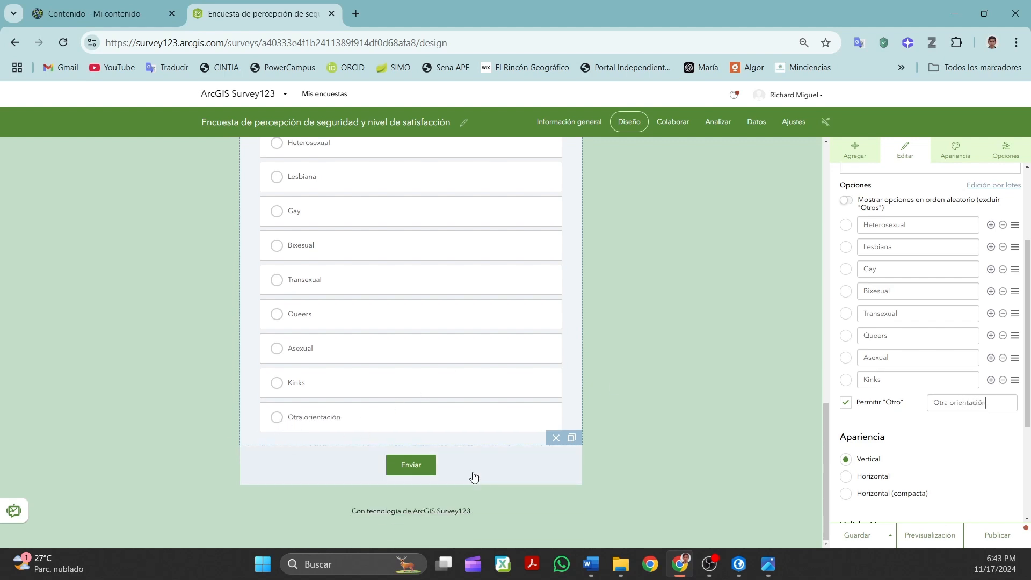
{"action": "left_click", "coordinate": [862, 536]}
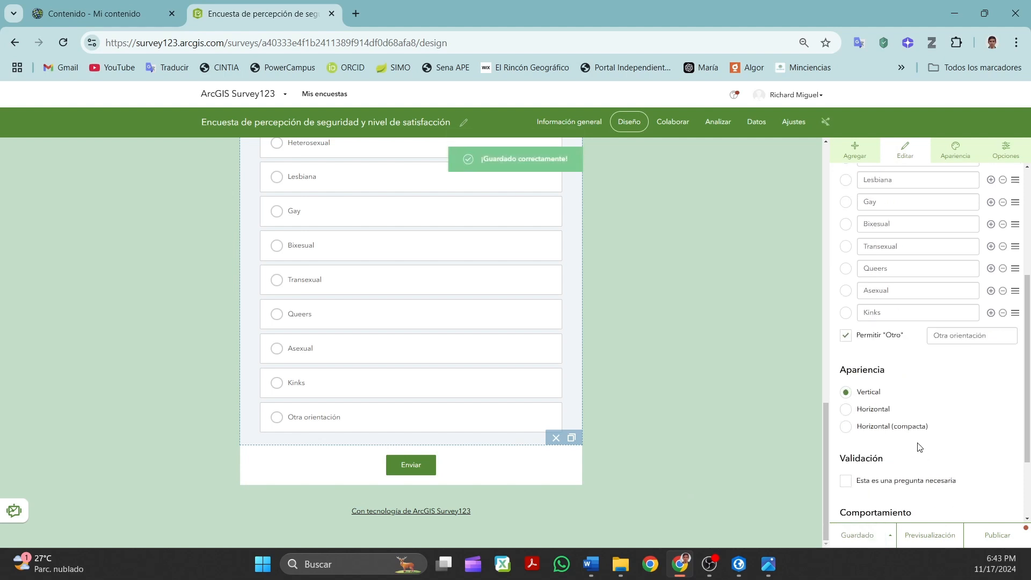
Try the Horizontal and Horizontal (compacta) appearances on Pregunta 4 and return it to Vertical.
{"action": "left_click", "coordinate": [863, 411]}
{"action": "left_click", "coordinate": [846, 427]}
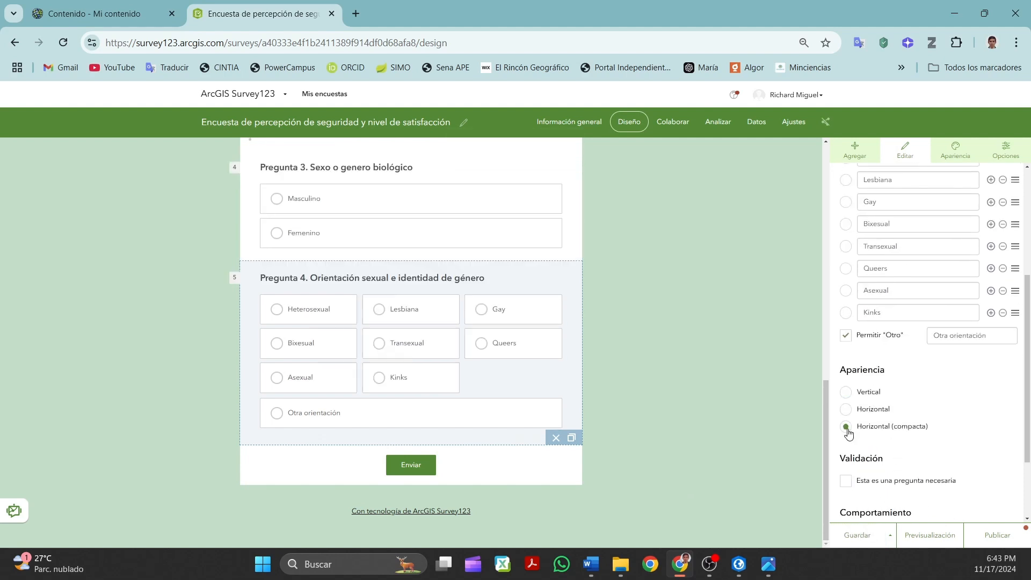
{"action": "left_click", "coordinate": [846, 392]}
Mark Pregunta 4 as a required question.
{"action": "scroll", "coordinate": [921, 393], "scroll_direction": "down", "scroll_amount": 2}
{"action": "left_click", "coordinate": [846, 380]}
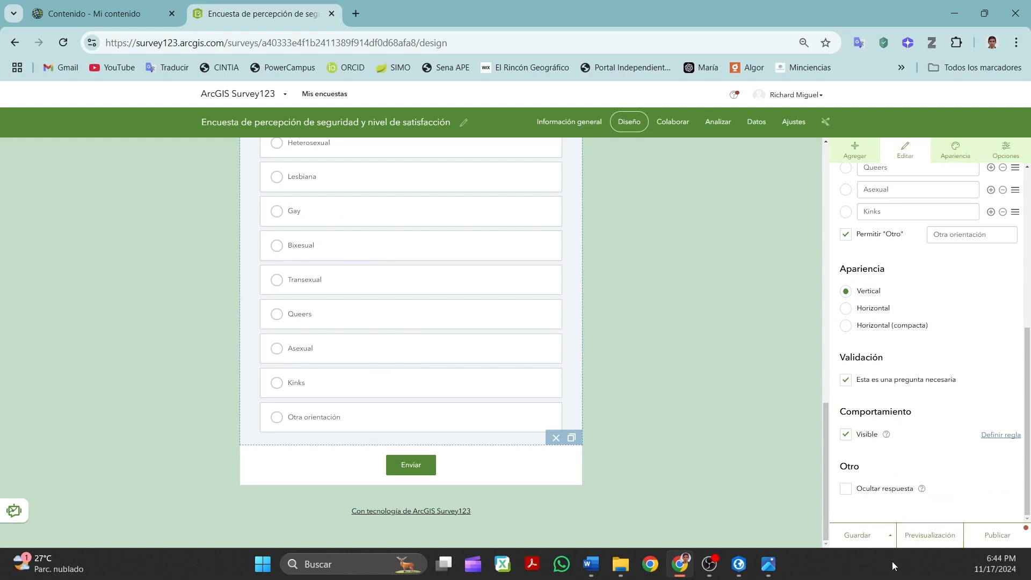
Preview the survey, answer Masculino in Pregunta 3, test the free text of "Otra orientación" in Pregunta 4, clear it and close the preview.
{"action": "left_click", "coordinate": [918, 536]}
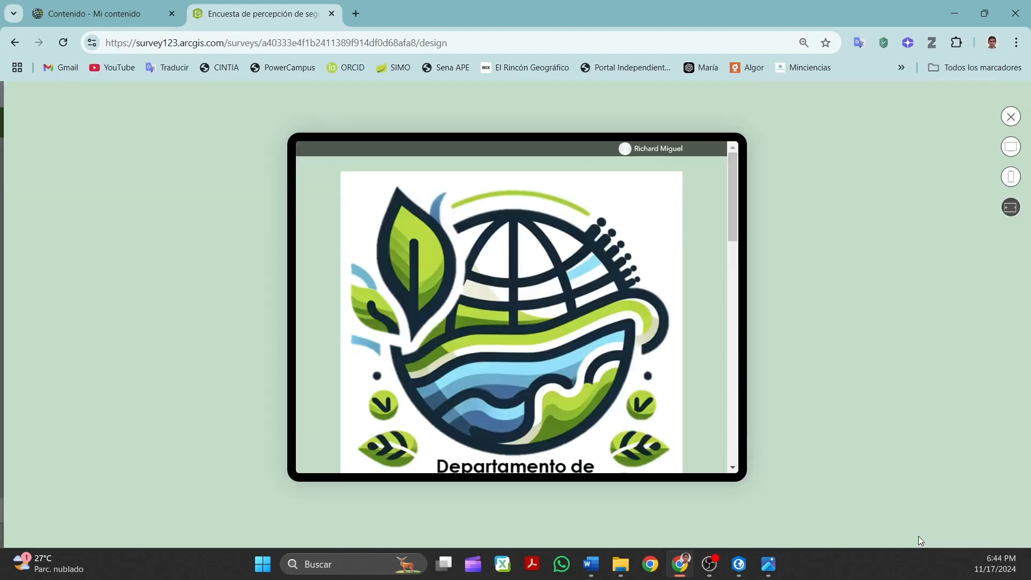
{"action": "scroll", "coordinate": [585, 381], "scroll_direction": "down", "scroll_amount": 10}
{"action": "left_click", "coordinate": [376, 264]}
{"action": "scroll", "coordinate": [458, 346], "scroll_direction": "down", "scroll_amount": 2}
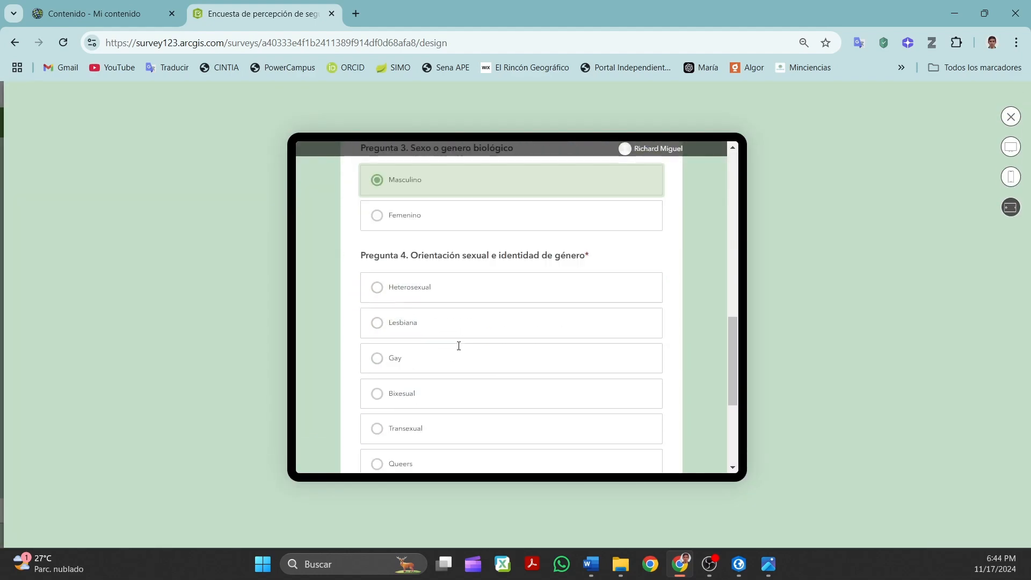
{"action": "left_click", "coordinate": [436, 245]}
{"action": "scroll", "coordinate": [438, 247], "scroll_direction": "down", "scroll_amount": 2}
{"action": "scroll", "coordinate": [438, 248], "scroll_direction": "down", "scroll_amount": 1}
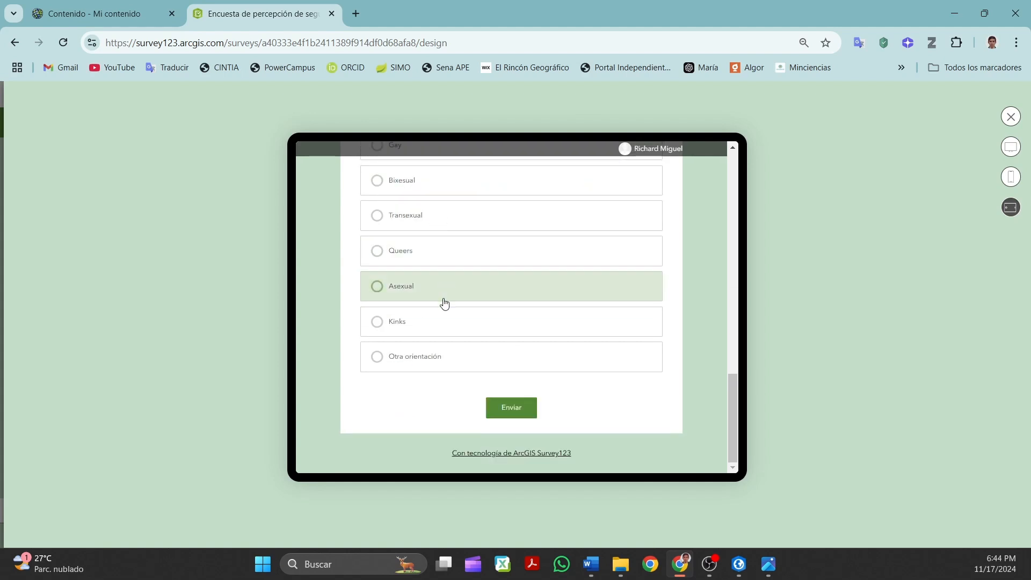
{"action": "left_click", "coordinate": [418, 367]}
{"action": "type", "text": "jcbamcvjafgajkshfgjwhs"}
{"action": "key", "text": "ctrl+a"}
{"action": "key", "text": "BackSpace"}
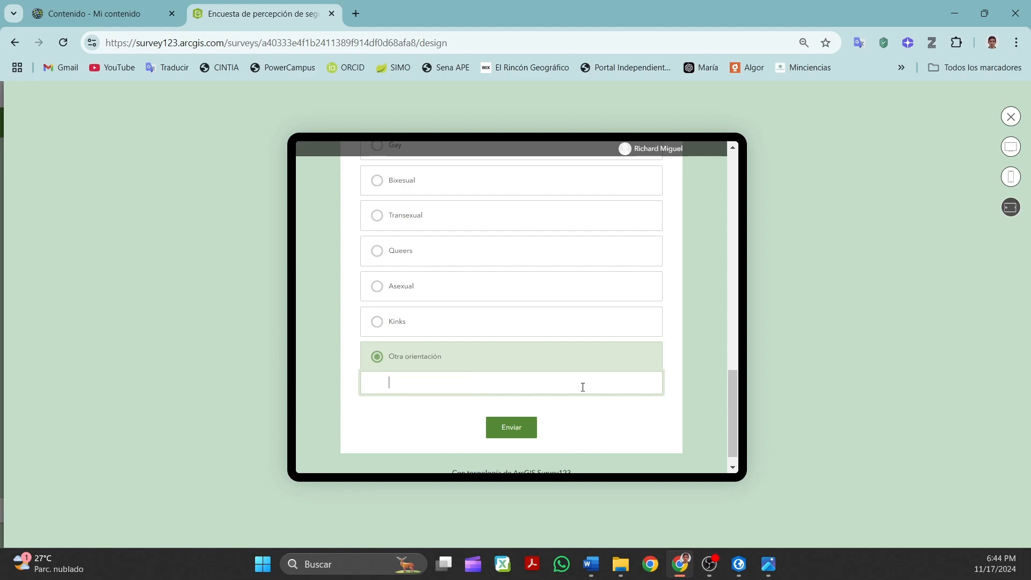
{"action": "left_click", "coordinate": [1010, 116]}
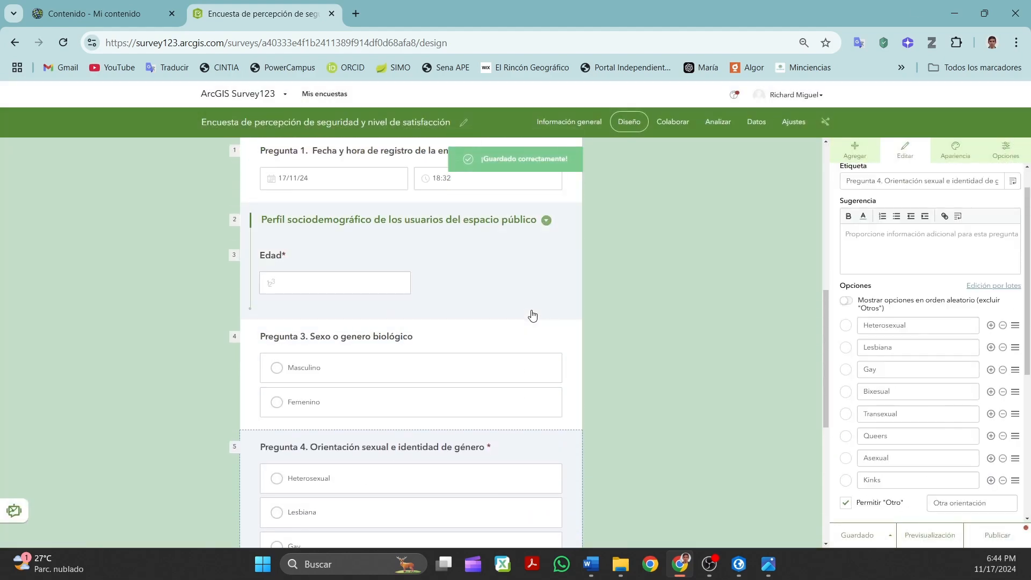
Copy the text "Pregunta 5. Ocupación" from the Word questionnaire and return to Survey123.
{"action": "left_click", "coordinate": [590, 563]}
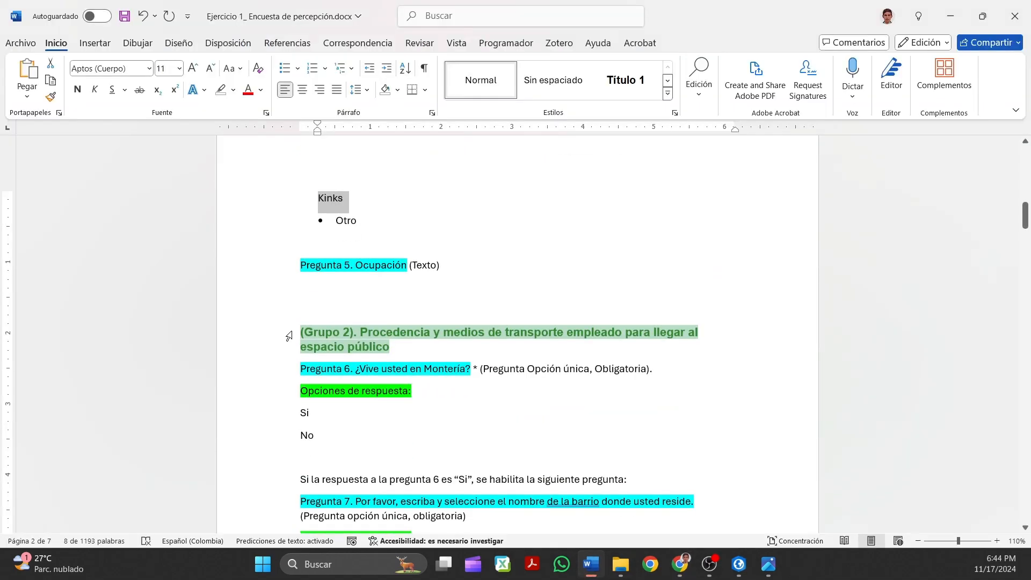
{"action": "left_click_drag", "start_coordinate": [382, 270], "coordinate": [409, 267]}
{"action": "left_click_drag", "start_coordinate": [300, 267], "coordinate": [390, 267]}
{"action": "right_click", "coordinate": [391, 267]}
{"action": "left_click", "coordinate": [419, 333]}
{"action": "left_click", "coordinate": [386, 307]}
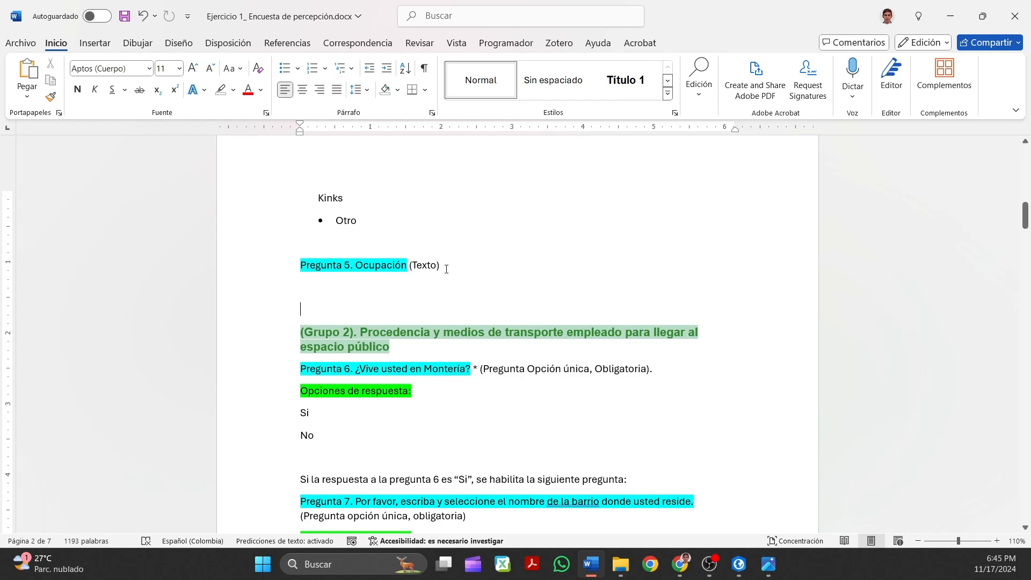
{"action": "left_click", "coordinate": [680, 564]}
Add a single-line text question labelled "Pregunta 5. Ocupación" at the end of the survey and mark it as required.
{"action": "scroll", "coordinate": [678, 313], "scroll_direction": "up", "scroll_amount": 5}
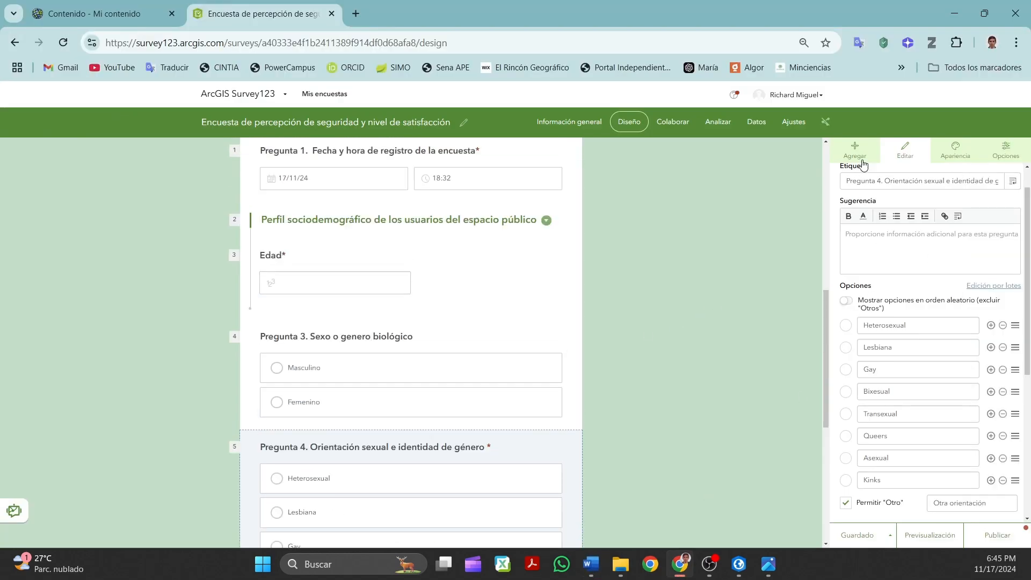
{"action": "left_click", "coordinate": [862, 160]}
{"action": "left_click", "coordinate": [884, 199]}
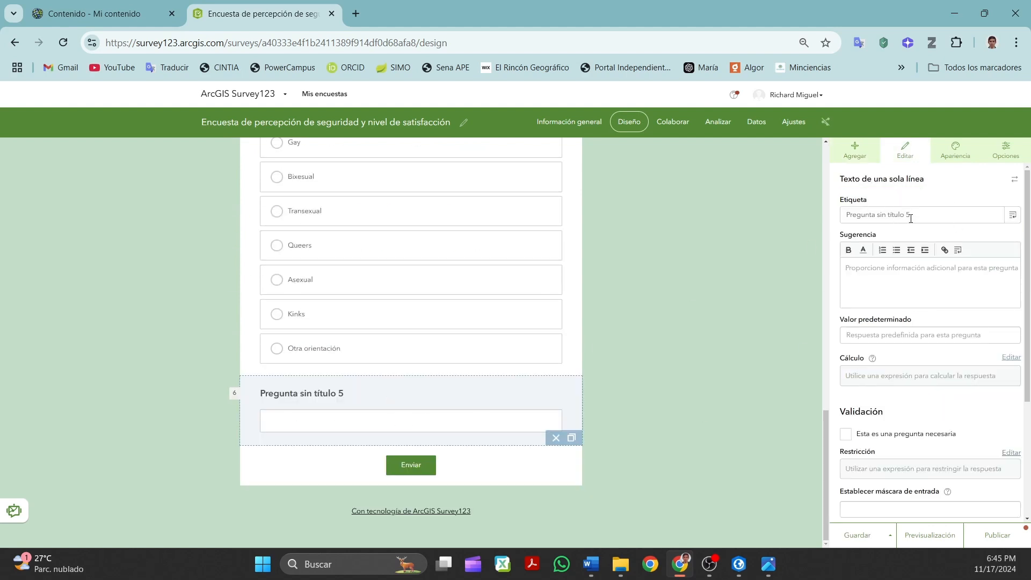
{"action": "left_click_drag", "start_coordinate": [910, 218], "coordinate": [777, 222]}
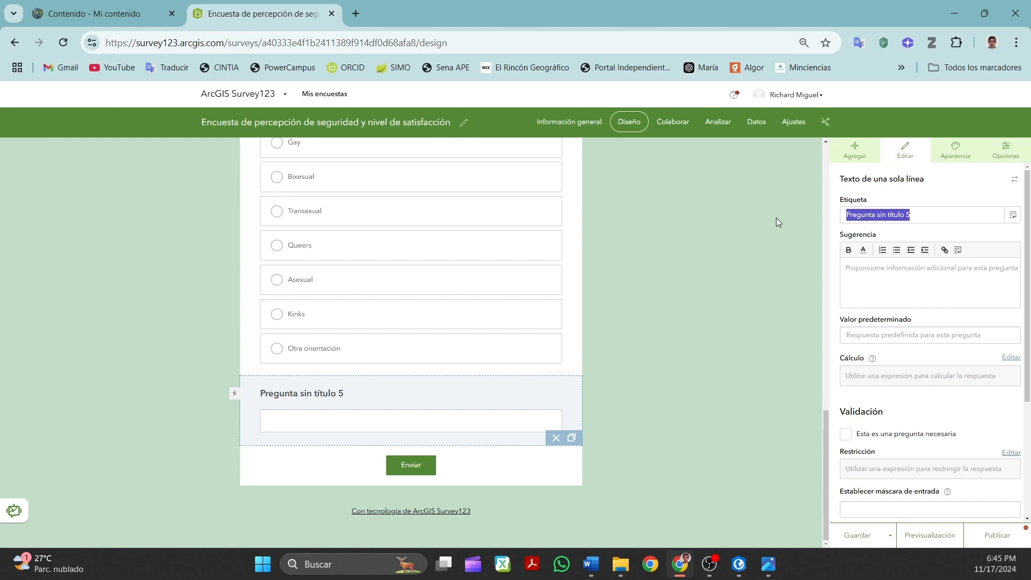
{"action": "key", "text": "ctrl+v"}
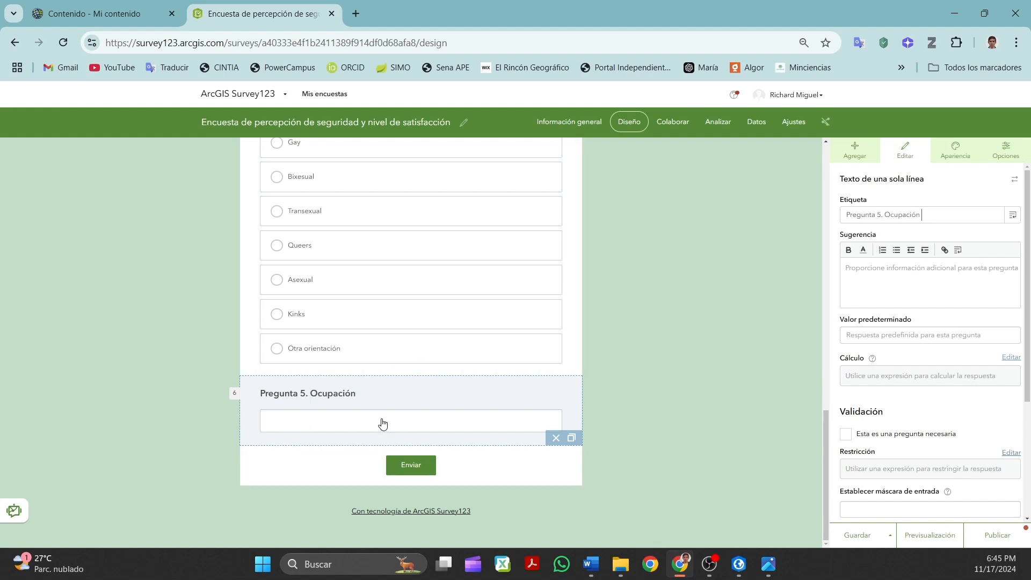
{"action": "scroll", "coordinate": [896, 409], "scroll_direction": "down", "scroll_amount": 1}
{"action": "left_click", "coordinate": [846, 372]}
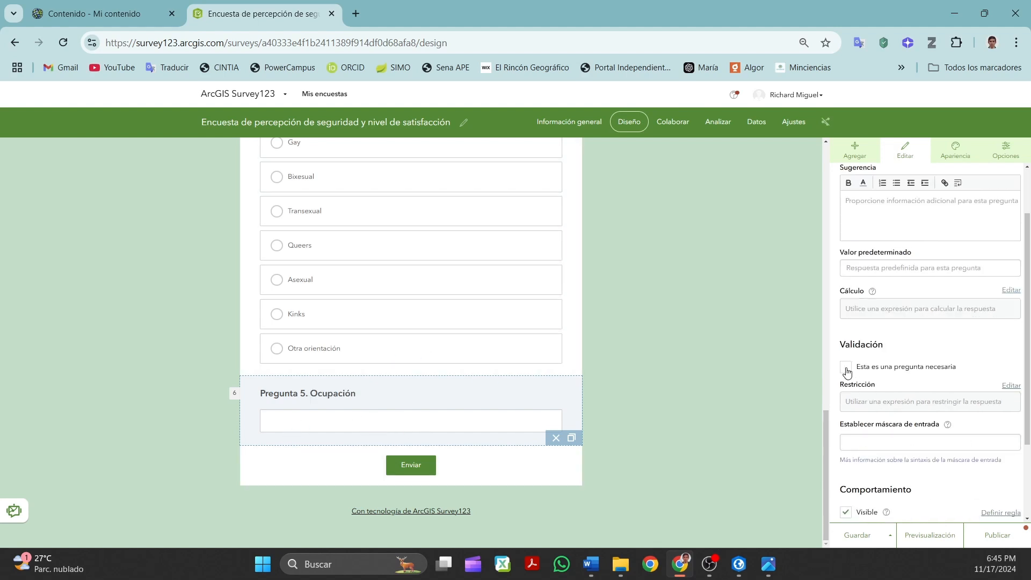
Examine the calculation, validation and behaviour settings available for Pregunta 5.
{"action": "scroll", "coordinate": [876, 379], "scroll_direction": "down", "scroll_amount": 1}
{"action": "scroll", "coordinate": [875, 383], "scroll_direction": "down", "scroll_amount": 1}
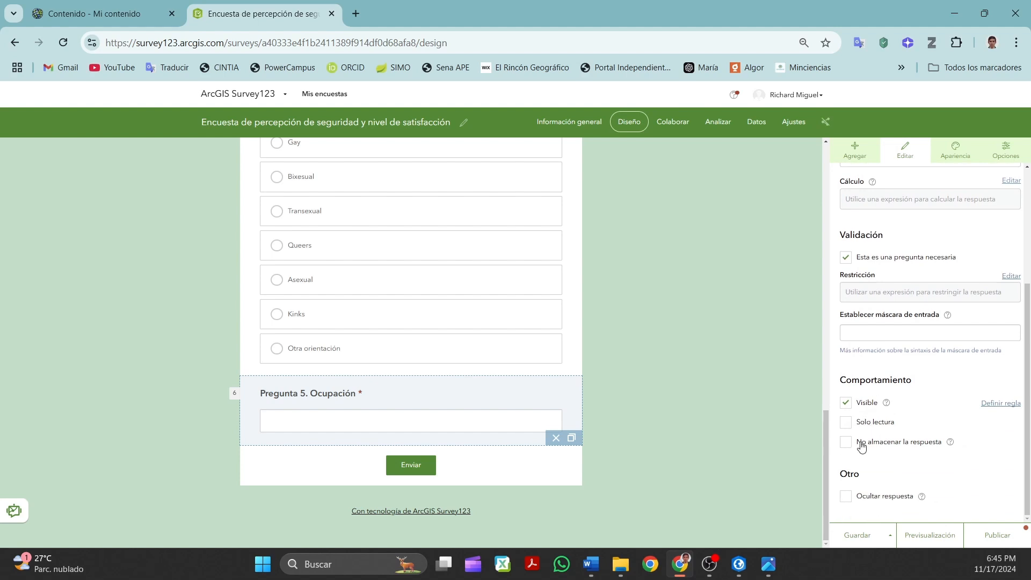
{"action": "scroll", "coordinate": [962, 407], "scroll_direction": "up", "scroll_amount": 3}
{"action": "scroll", "coordinate": [962, 416], "scroll_direction": "down", "scroll_amount": 3}
{"action": "scroll", "coordinate": [976, 251], "scroll_direction": "up", "scroll_amount": 3}
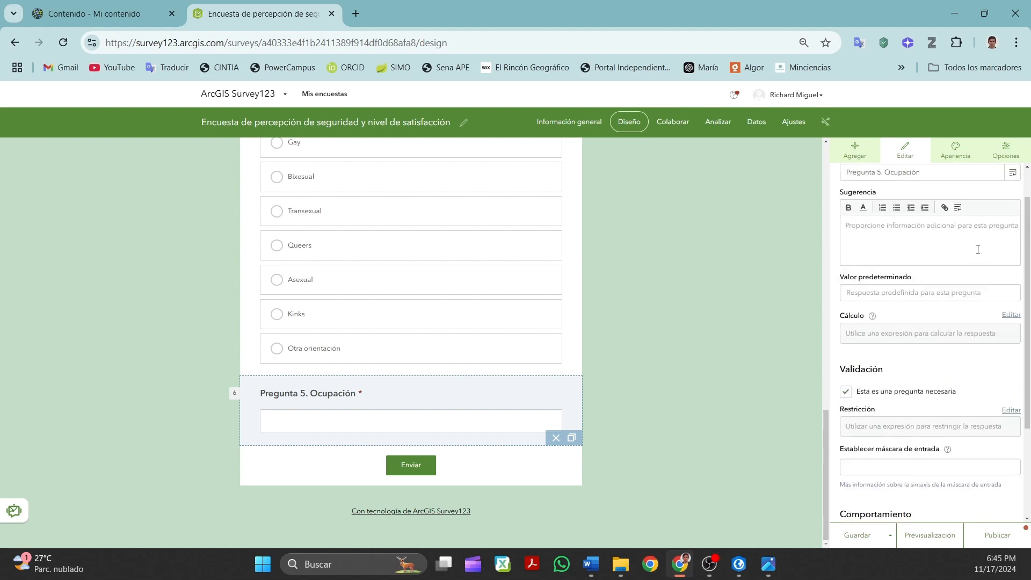
{"action": "scroll", "coordinate": [886, 322], "scroll_direction": "up", "scroll_amount": 1}
{"action": "scroll", "coordinate": [909, 311], "scroll_direction": "down", "scroll_amount": 3}
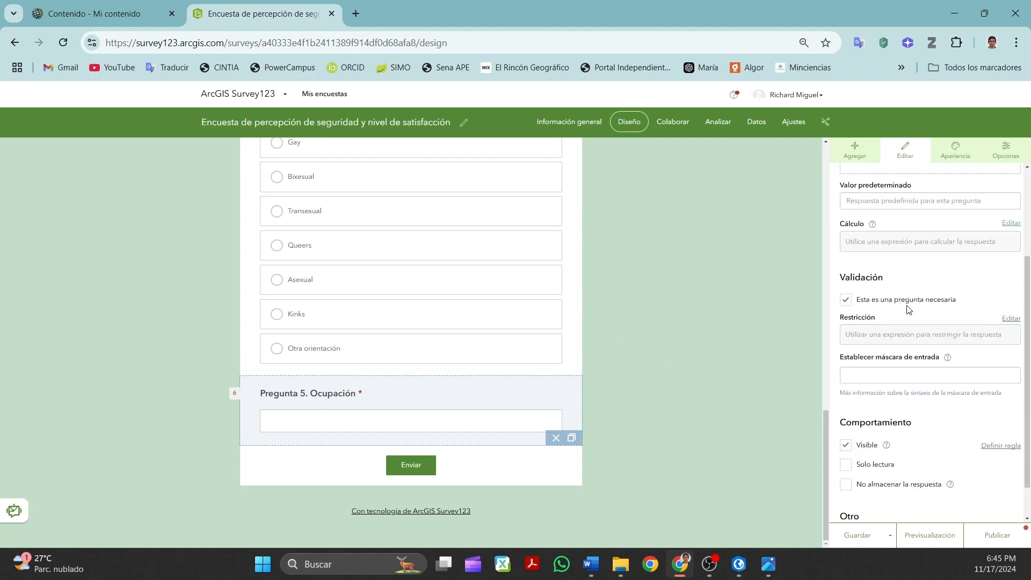
{"action": "scroll", "coordinate": [991, 365], "scroll_direction": "up", "scroll_amount": 3}
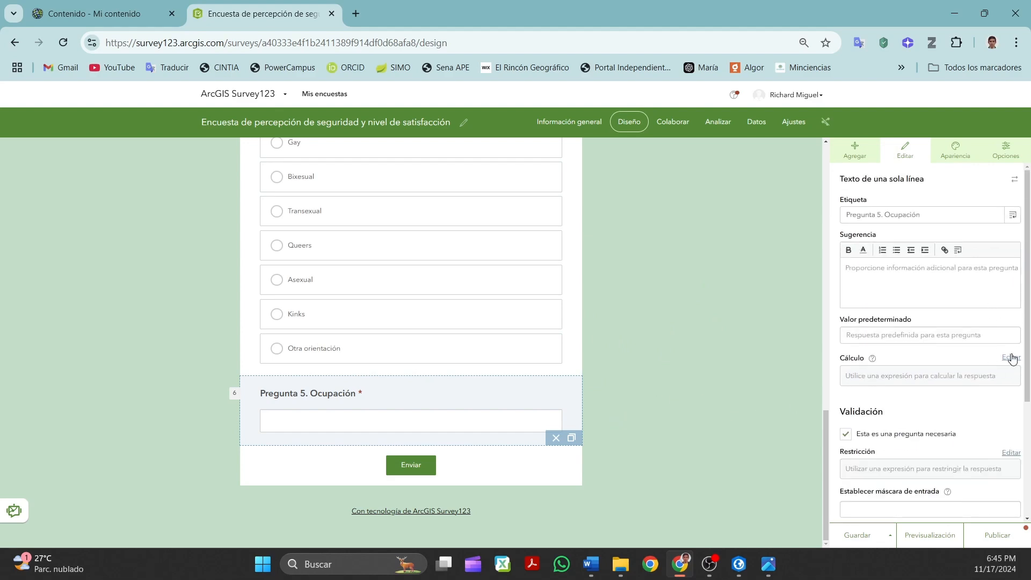
{"action": "scroll", "coordinate": [992, 428], "scroll_direction": "down", "scroll_amount": 3}
{"action": "scroll", "coordinate": [691, 250], "scroll_direction": "up", "scroll_amount": 6}
{"action": "scroll", "coordinate": [674, 289], "scroll_direction": "down", "scroll_amount": 1}
{"action": "scroll", "coordinate": [382, 392], "scroll_direction": "down", "scroll_amount": 5}
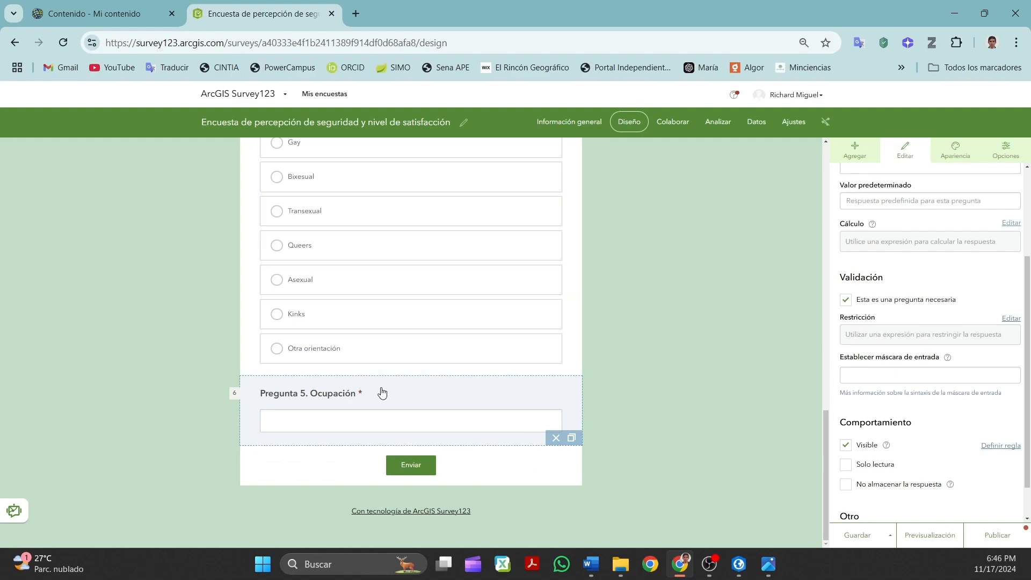
Review the questions around Pregunta 5 and Grupo 2 in the Word questionnaire.
{"action": "left_click", "coordinate": [590, 564]}
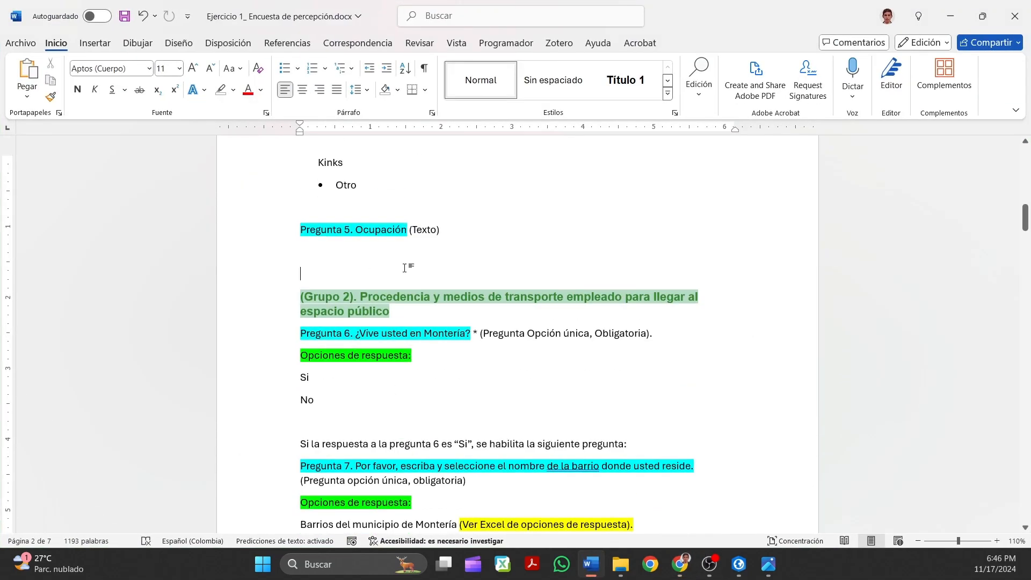
{"action": "scroll", "coordinate": [404, 267], "scroll_direction": "up", "scroll_amount": 10}
{"action": "scroll", "coordinate": [485, 272], "scroll_direction": "down", "scroll_amount": 11}
{"action": "scroll", "coordinate": [484, 272], "scroll_direction": "down", "scroll_amount": 2}
{"action": "scroll", "coordinate": [460, 271], "scroll_direction": "up", "scroll_amount": 2}
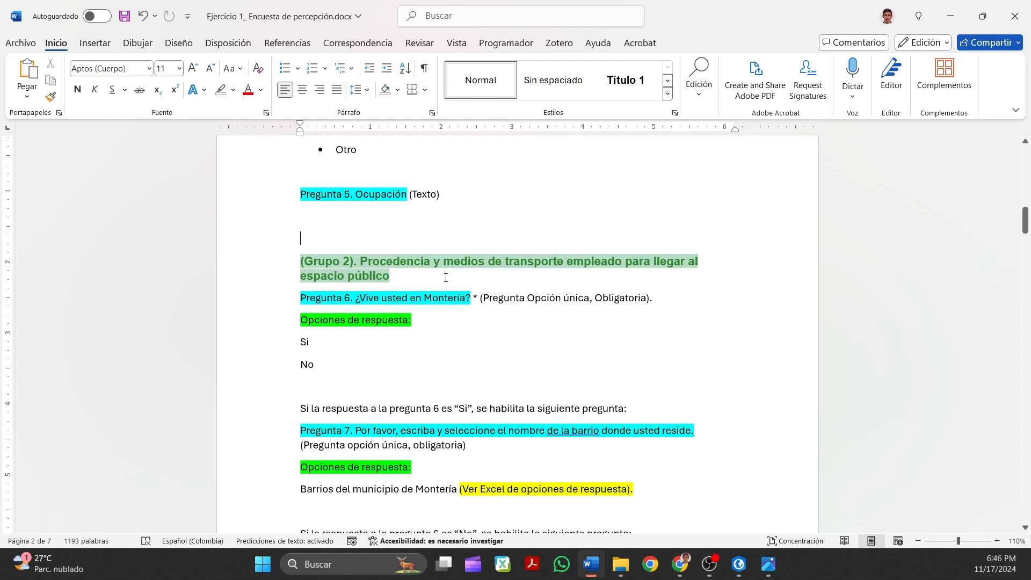
{"action": "scroll", "coordinate": [412, 292], "scroll_direction": "down", "scroll_amount": 12}
{"action": "scroll", "coordinate": [412, 292], "scroll_direction": "up", "scroll_amount": 14}
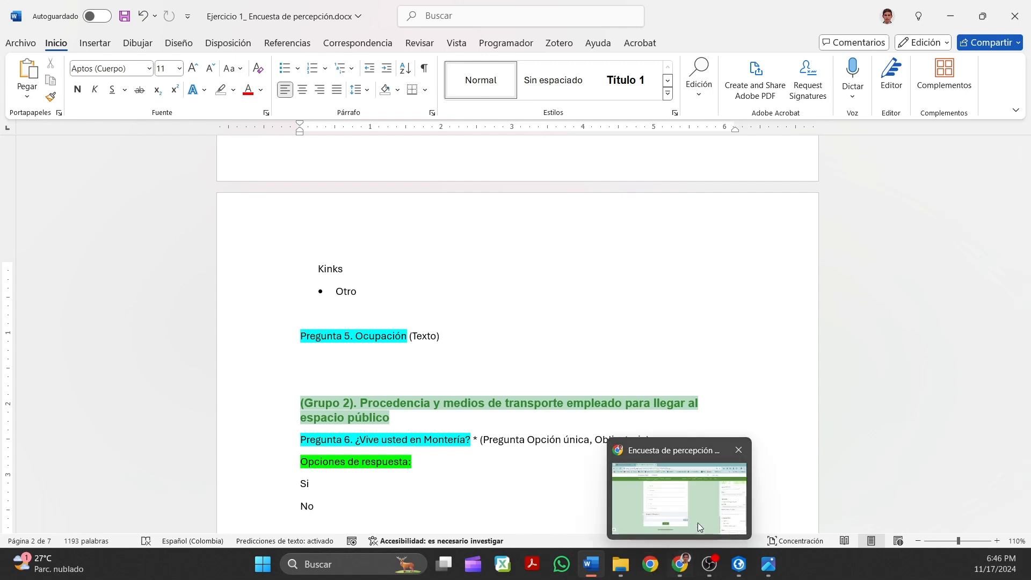
Back in Survey123, try the input mask "OBRERO" on Pregunta 5 and test its answer field in the survey preview.
{"action": "left_click", "coordinate": [682, 561]}
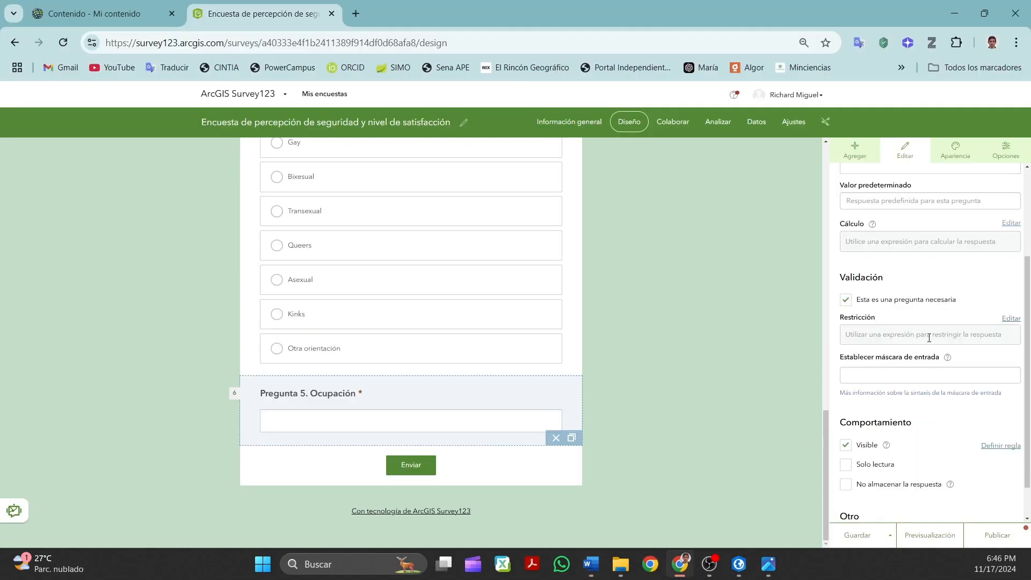
{"action": "scroll", "coordinate": [948, 425], "scroll_direction": "down", "scroll_amount": 1}
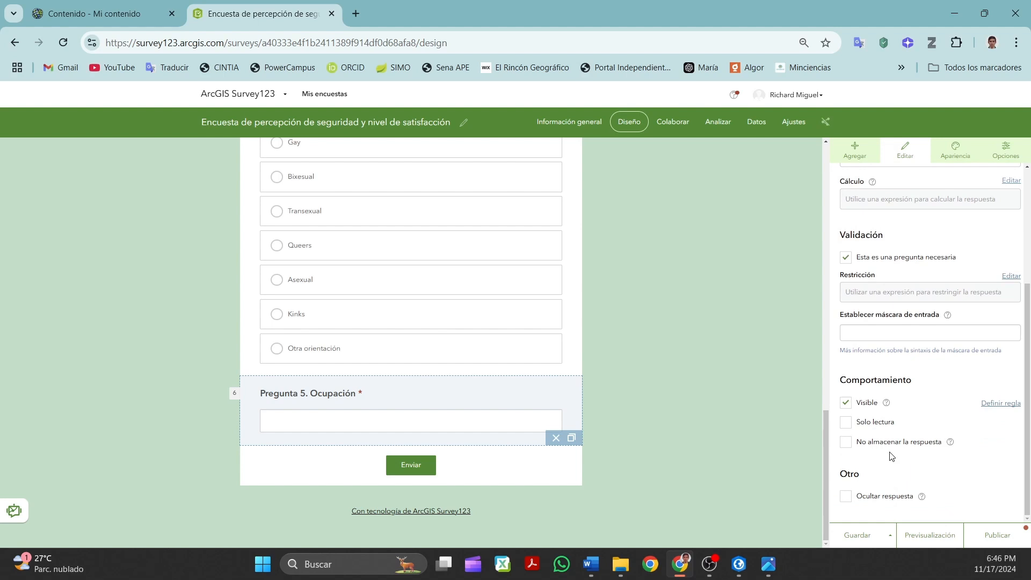
{"action": "scroll", "coordinate": [934, 449], "scroll_direction": "up", "scroll_amount": 4}
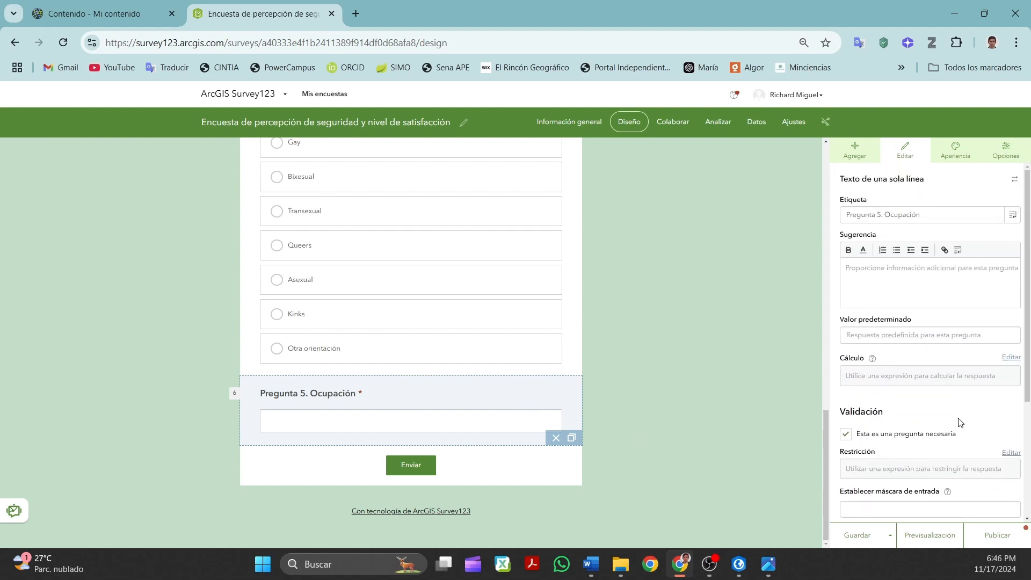
{"action": "scroll", "coordinate": [960, 422], "scroll_direction": "down", "scroll_amount": 3}
{"action": "mouse_move", "coordinate": [948, 361]}
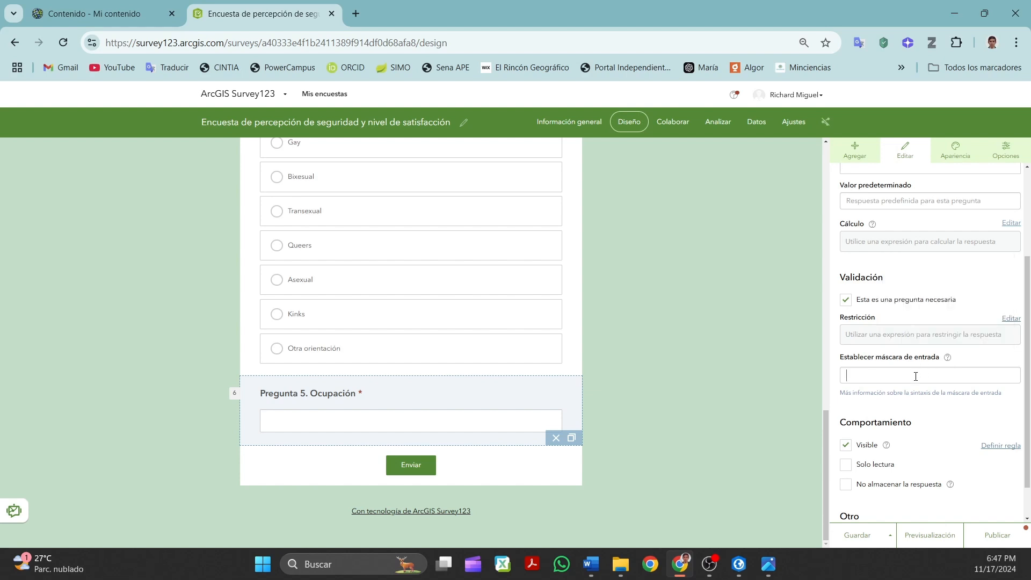
{"action": "type", "text": "OBRERO"}
{"action": "left_click", "coordinate": [930, 535]}
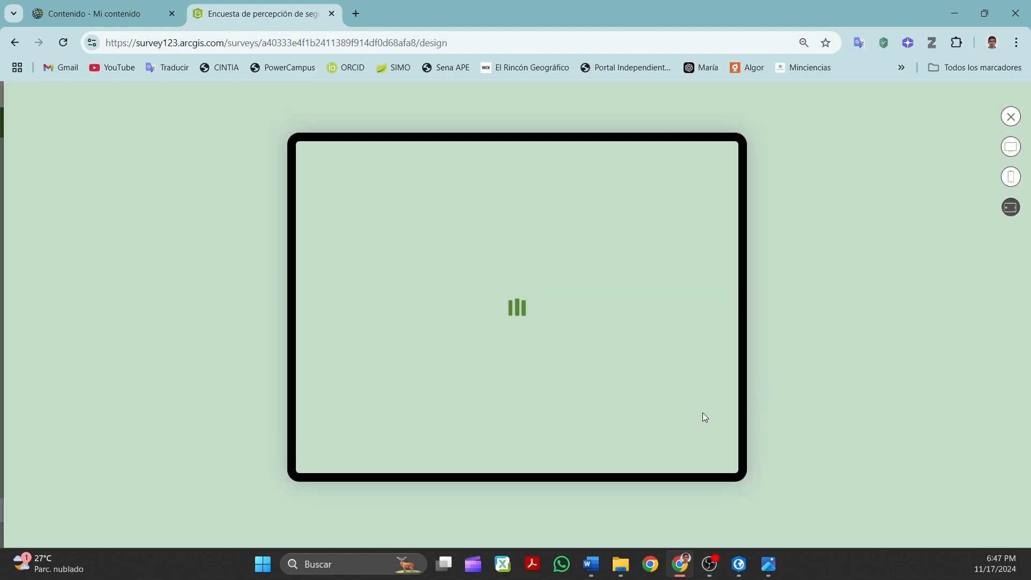
{"action": "scroll", "coordinate": [492, 364], "scroll_direction": "down", "scroll_amount": 15}
{"action": "left_click", "coordinate": [490, 359]}
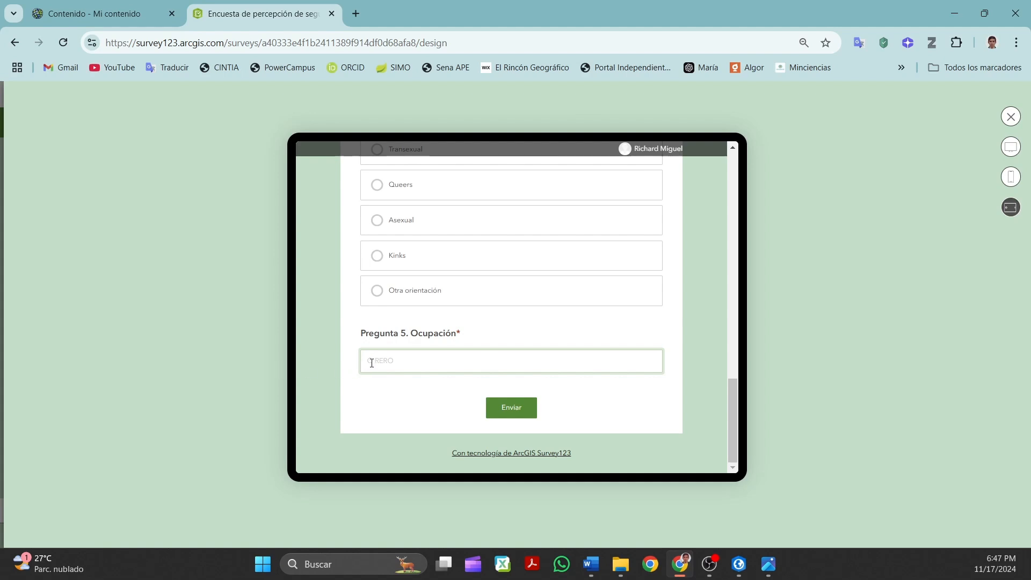
{"action": "left_click_drag", "start_coordinate": [399, 358], "coordinate": [353, 354]}
{"action": "key", "text": "BackSpace"}
{"action": "left_click", "coordinate": [1010, 116]}
Clear the input mask of Pregunta 5 and deselect the question.
{"action": "double_click", "coordinate": [942, 375]}
{"action": "key", "text": "BackSpace"}
{"action": "left_click", "coordinate": [758, 385]}
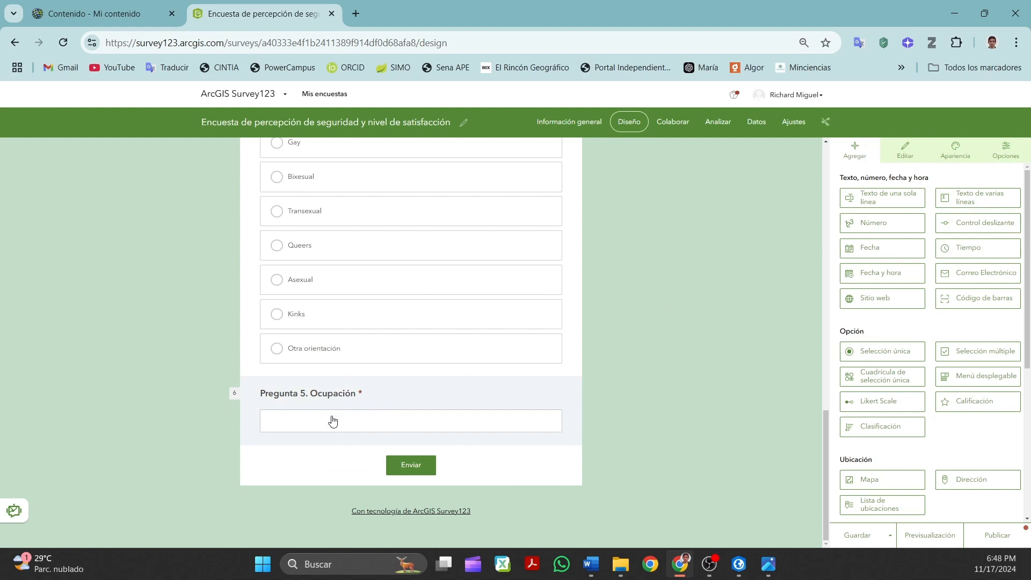
Copy the Grupo 2 title "Procedencia y medios de transporte empleado para llegar al espacio público" from the Word questionnaire and return to Survey123.
{"action": "scroll", "coordinate": [416, 401], "scroll_direction": "up", "scroll_amount": 20}
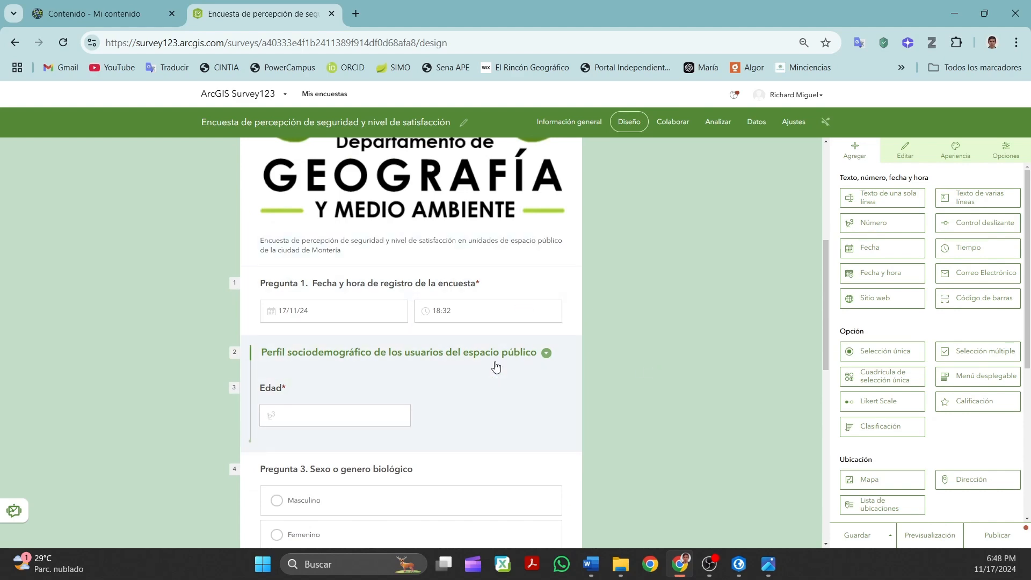
{"action": "scroll", "coordinate": [495, 367], "scroll_direction": "down", "scroll_amount": 15}
{"action": "left_click", "coordinate": [591, 564]}
{"action": "scroll", "coordinate": [362, 281], "scroll_direction": "down", "scroll_amount": 3}
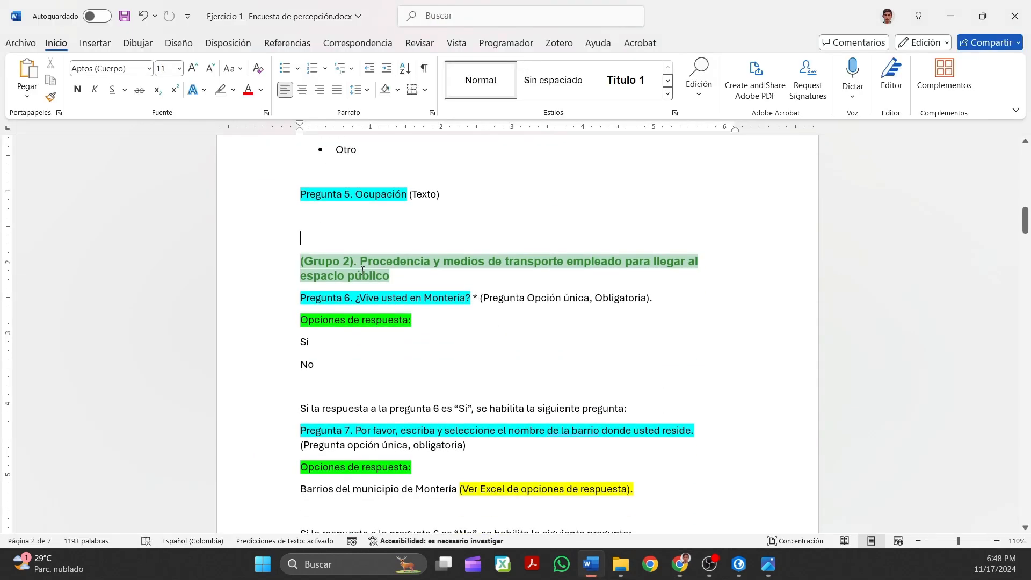
{"action": "left_click_drag", "start_coordinate": [363, 260], "coordinate": [391, 273]}
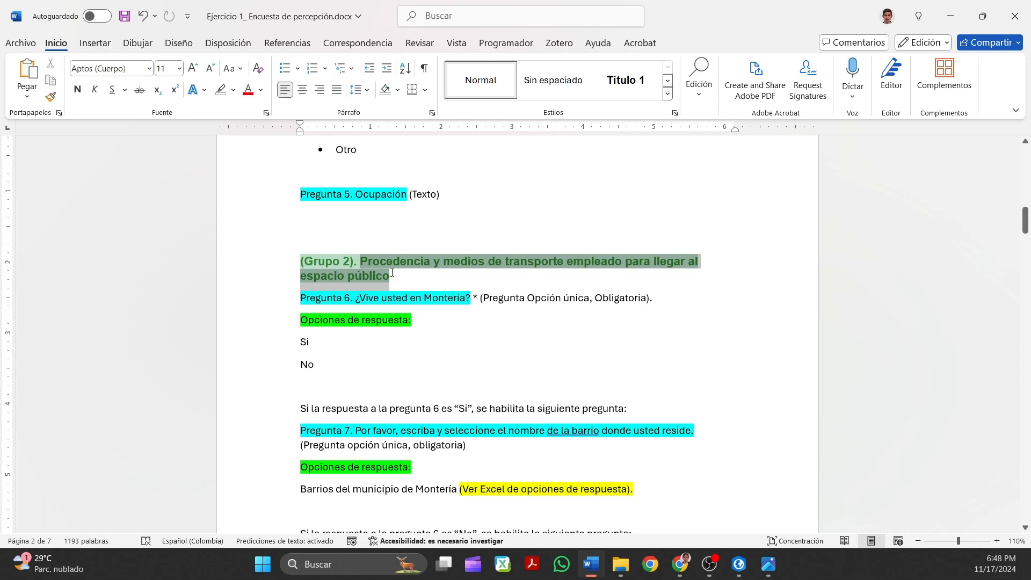
{"action": "right_click", "coordinate": [369, 278]}
{"action": "left_click", "coordinate": [392, 315]}
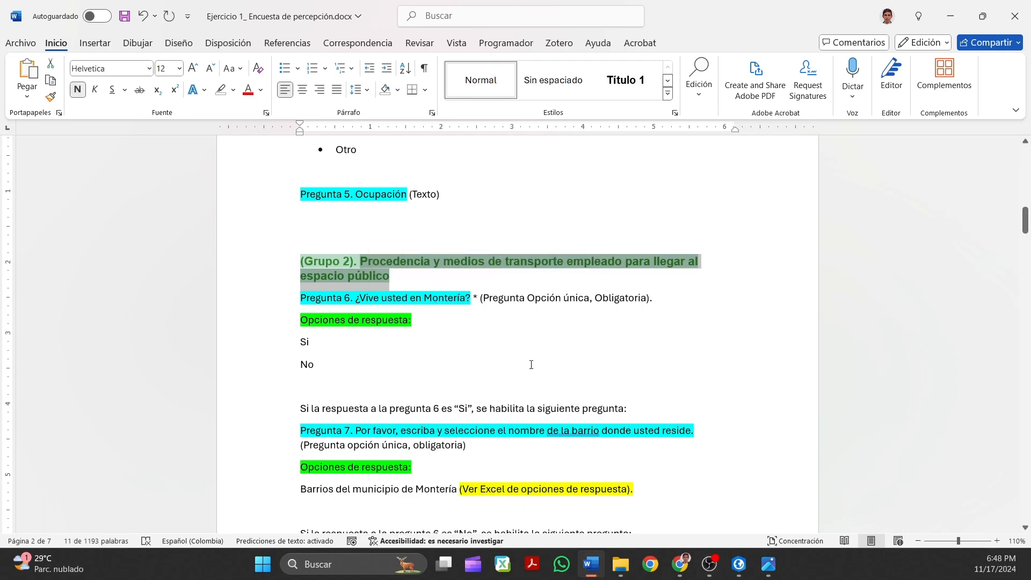
{"action": "left_click", "coordinate": [593, 573]}
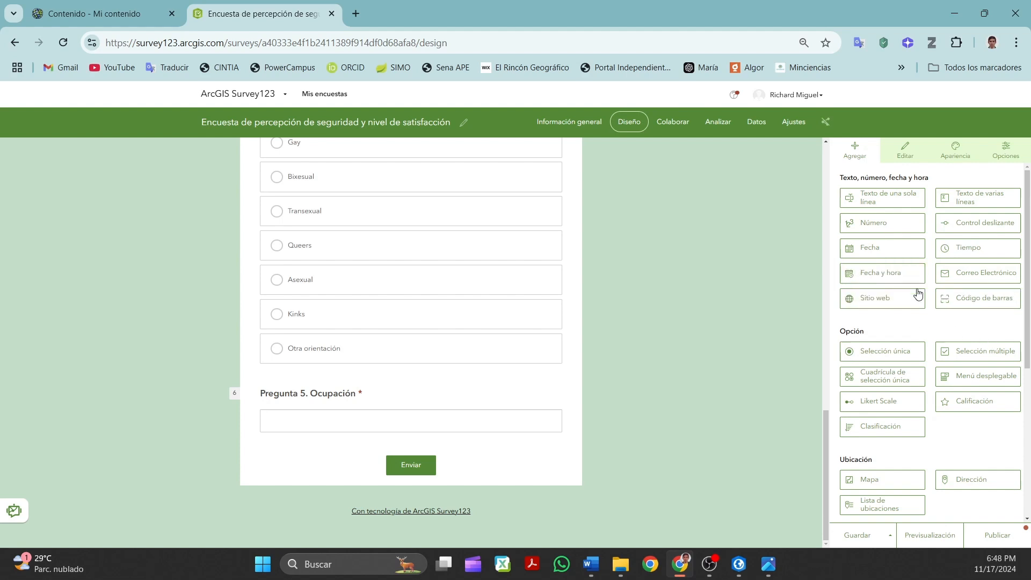
Add a group below Pregunta 5 and label it "Procedencia y medios de transporte empleado para llegar al espacio público".
{"action": "scroll", "coordinate": [916, 307], "scroll_direction": "down", "scroll_amount": 3}
{"action": "scroll", "coordinate": [916, 307], "scroll_direction": "down", "scroll_amount": 3}
{"action": "left_click_drag", "start_coordinate": [881, 395], "coordinate": [383, 445]}
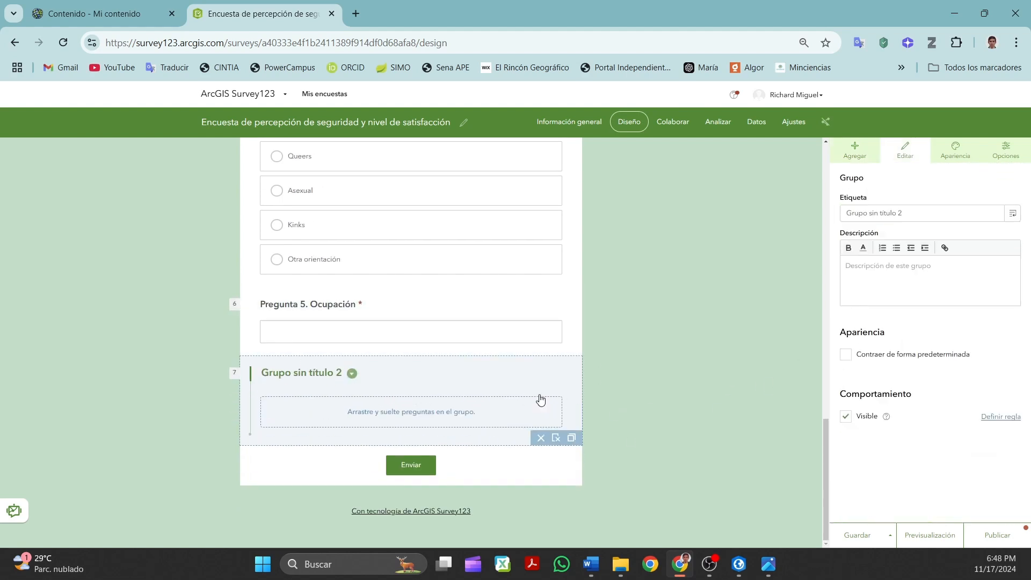
{"action": "left_click", "coordinate": [853, 150]}
{"action": "left_click", "coordinate": [499, 376]}
{"action": "left_click", "coordinate": [926, 213]}
{"action": "key", "text": "ctrl+a"}
{"action": "key", "text": "ctrl+v"}
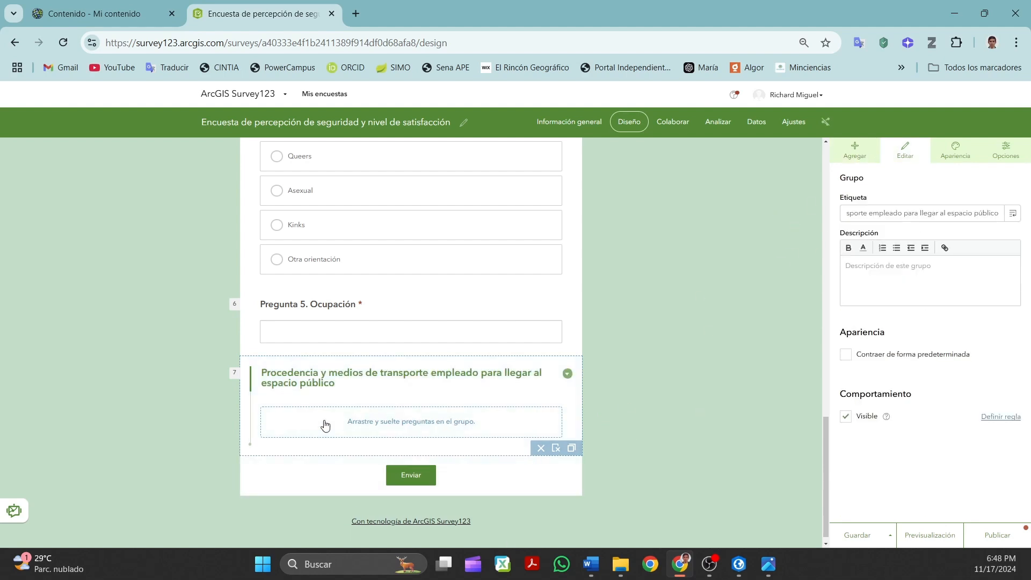
Copy the text "Pregunta 6. ¿Vive usted en Montería?" from the Word questionnaire and return to Survey123.
{"action": "left_click", "coordinate": [591, 564]}
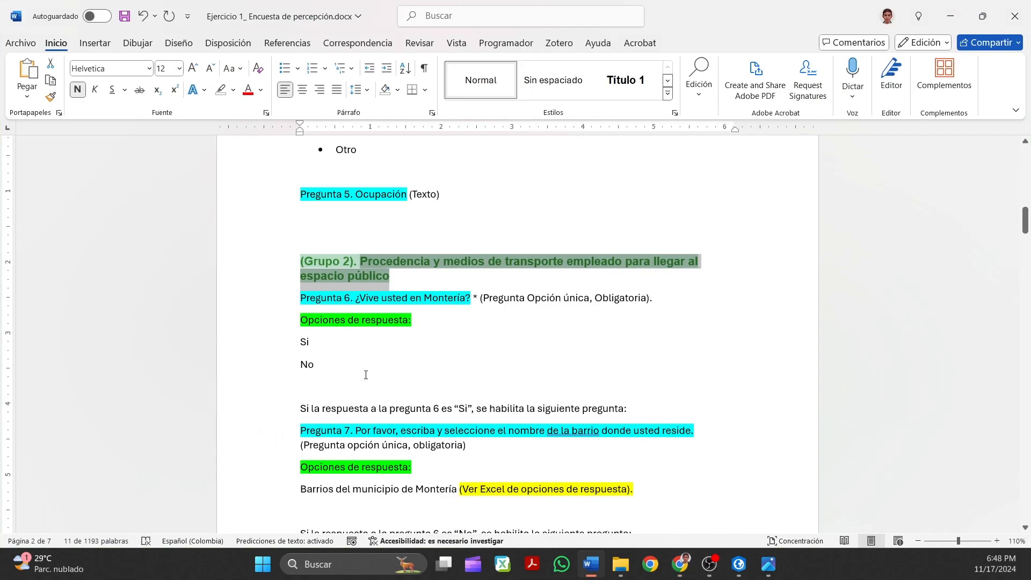
{"action": "left_click_drag", "start_coordinate": [301, 299], "coordinate": [458, 304]}
{"action": "key", "text": "ctrl+c"}
{"action": "right_click", "coordinate": [458, 300]}
{"action": "left_click", "coordinate": [483, 86]}
{"action": "left_click", "coordinate": [680, 563]}
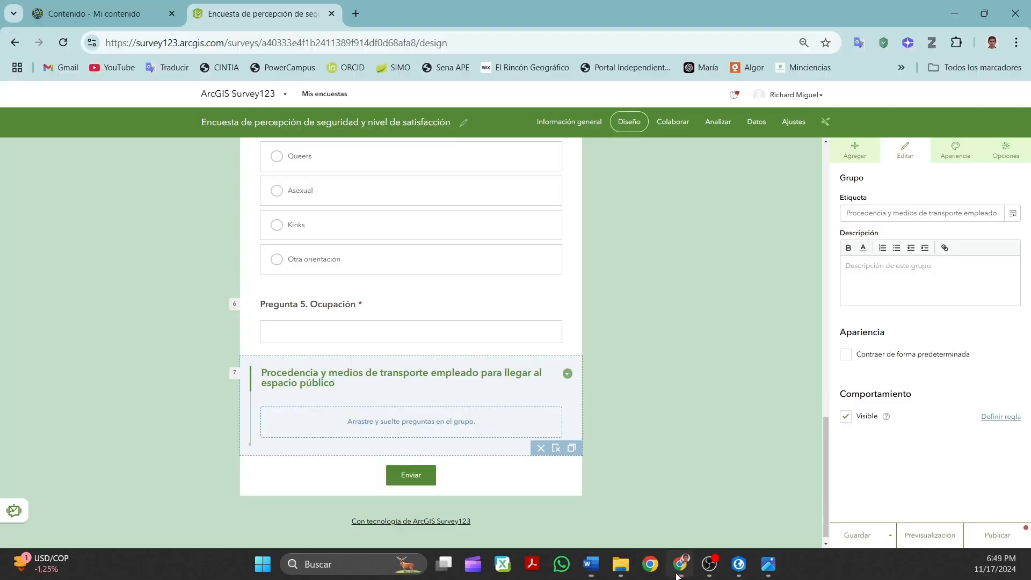
Add a single-choice question below the new group and label it "Pregunta 6. ¿Vive usted en Montería?".
{"action": "left_click", "coordinate": [833, 156]}
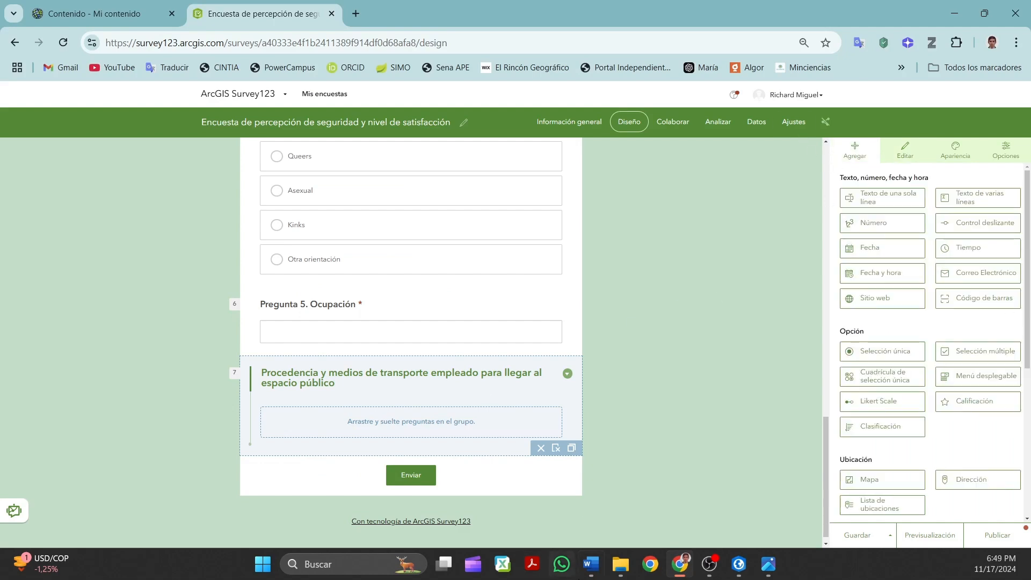
{"action": "left_click", "coordinate": [589, 574]}
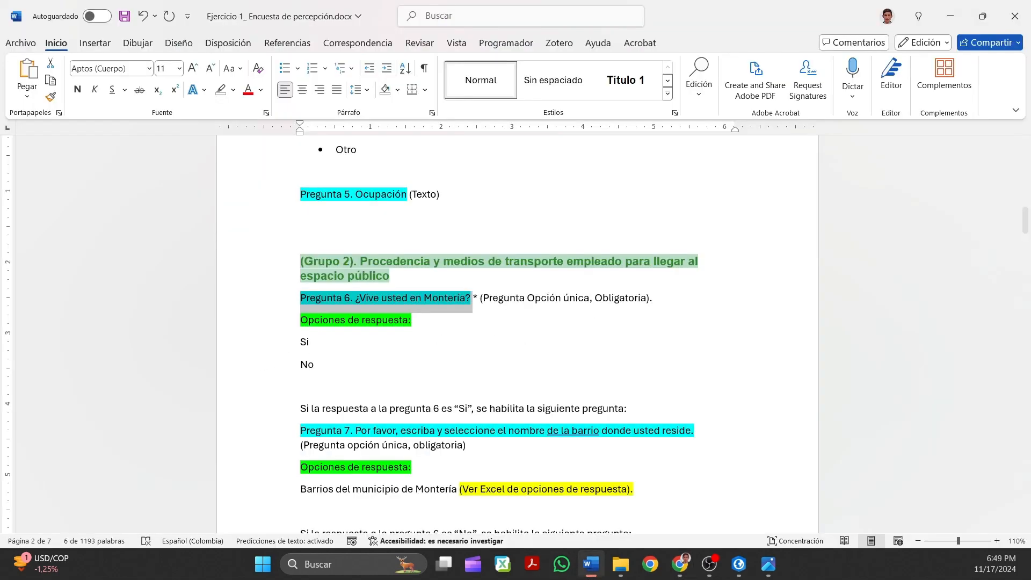
{"action": "key", "text": "alt+Tab"}
{"action": "left_click", "coordinate": [887, 359]}
{"action": "scroll", "coordinate": [393, 323], "scroll_direction": "down", "scroll_amount": 3}
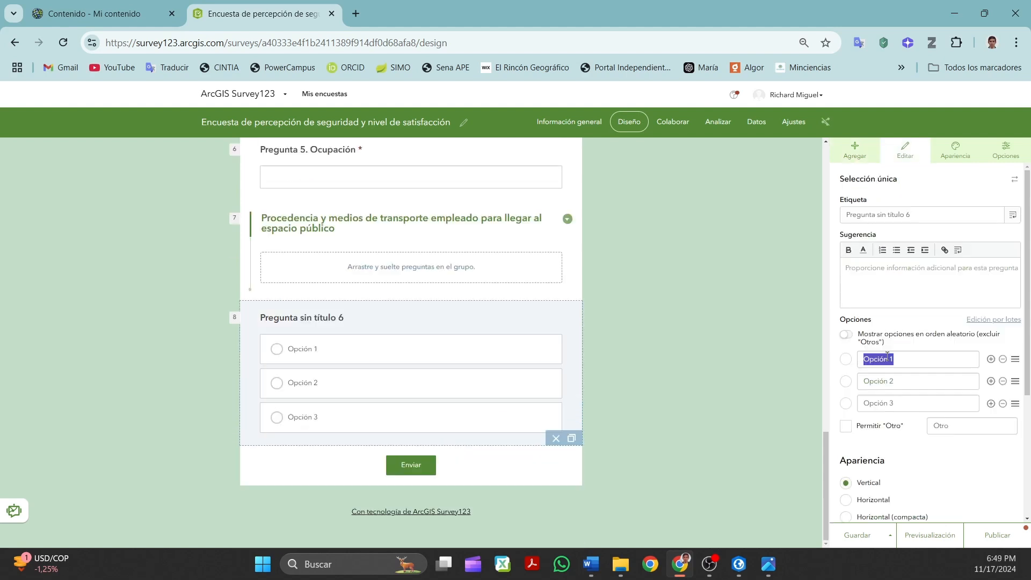
{"action": "left_click_drag", "start_coordinate": [909, 215], "coordinate": [749, 221]}
{"action": "key", "text": "ctrl+v"}
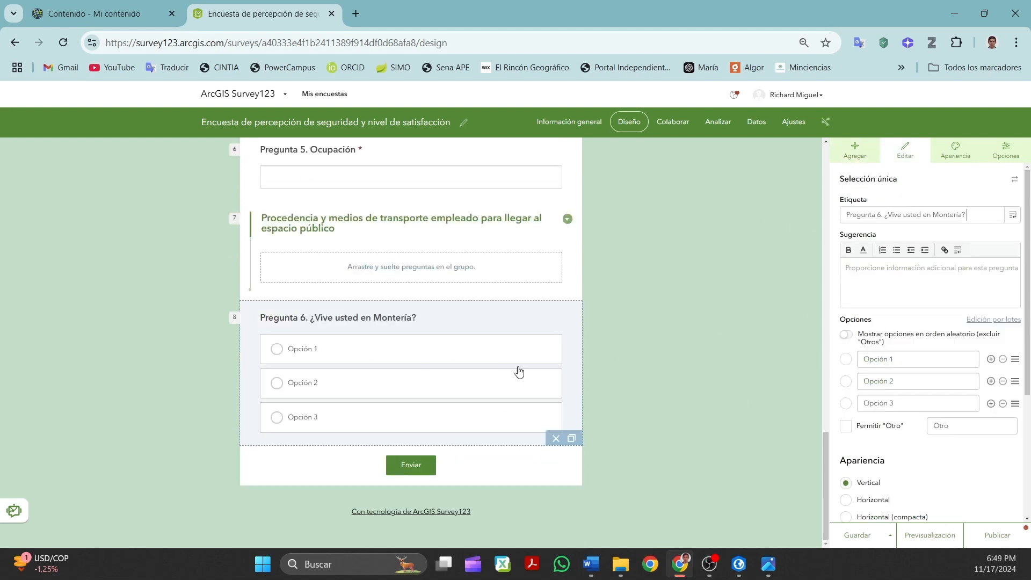
Reduce Pregunta 6 to the two answer options "Si" and "No" and save the survey.
{"action": "left_click", "coordinate": [1002, 403]}
{"action": "triple_click", "coordinate": [891, 362]}
{"action": "key", "text": "BackSpace"}
{"action": "type", "text": "Si"}
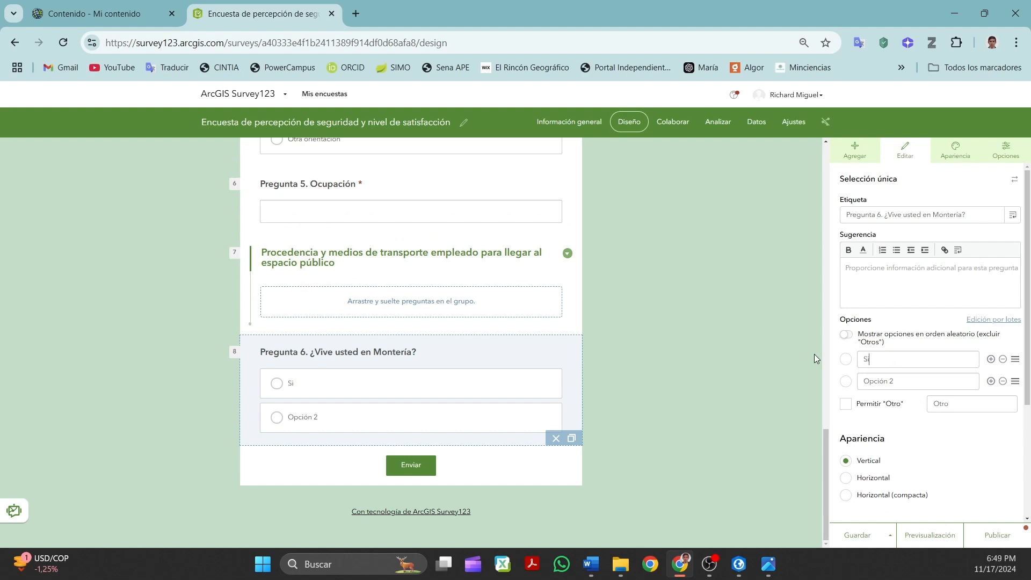
{"action": "triple_click", "coordinate": [874, 381]}
{"action": "type", "text": "No"}
{"action": "left_click", "coordinate": [849, 536]}
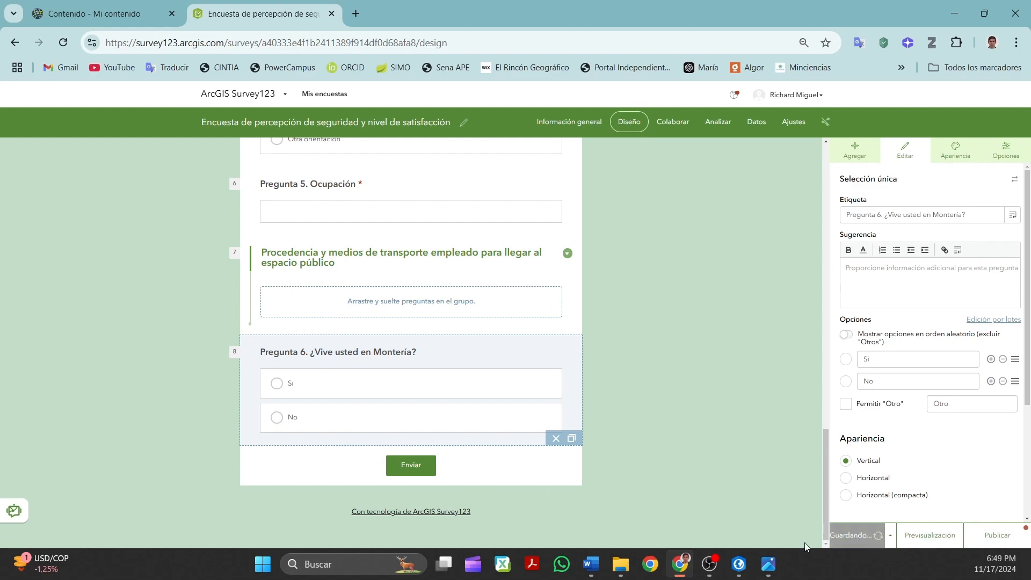
Examine in the Word questionnaire the condition on Pregunta 6, the wording of Pregunta 7 and its answer options.
{"action": "left_click", "coordinate": [591, 564]}
{"action": "scroll", "coordinate": [320, 369], "scroll_direction": "down", "scroll_amount": 2}
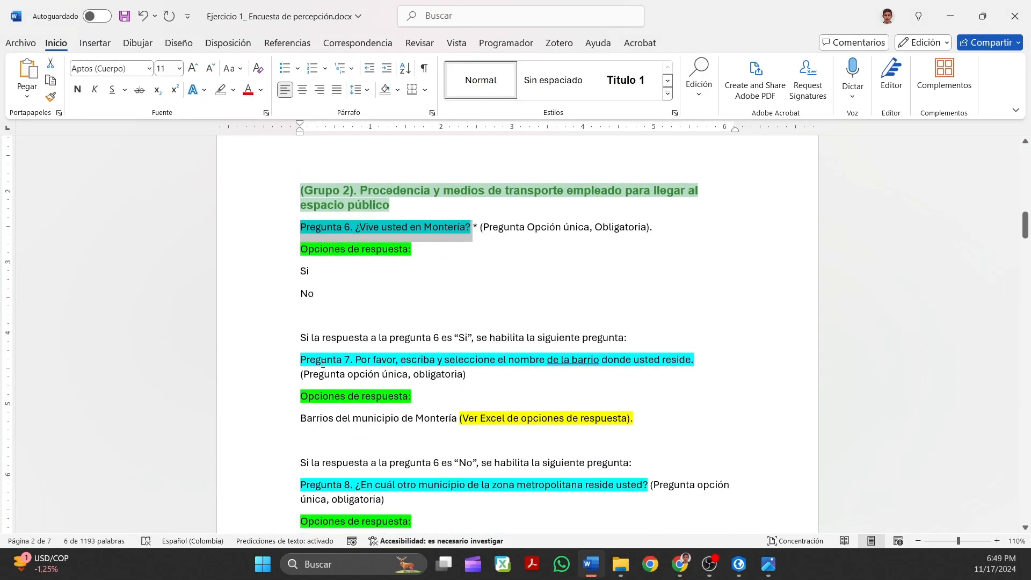
{"action": "left_click", "coordinate": [393, 348]}
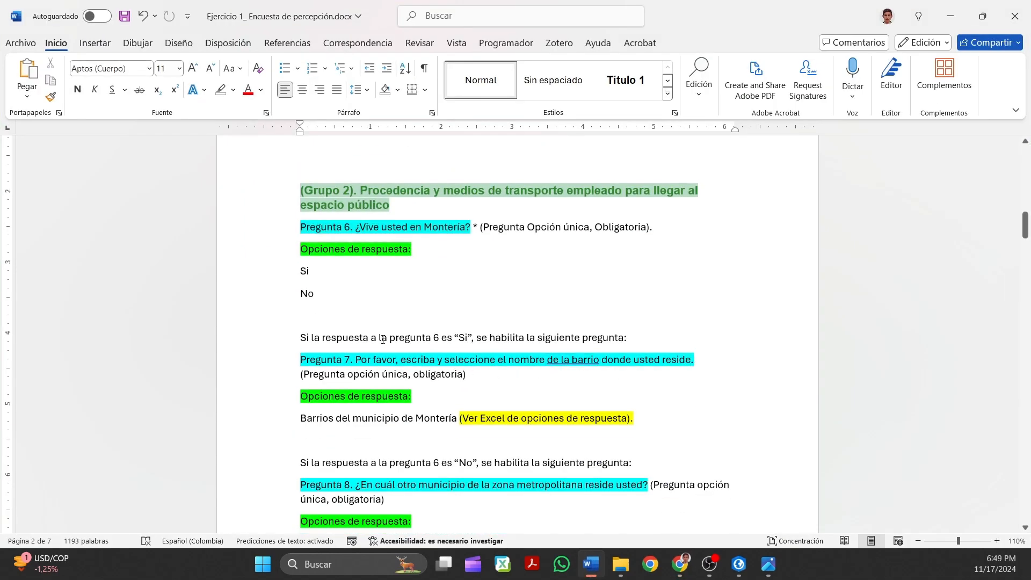
{"action": "left_click_drag", "start_coordinate": [299, 337], "coordinate": [466, 376]}
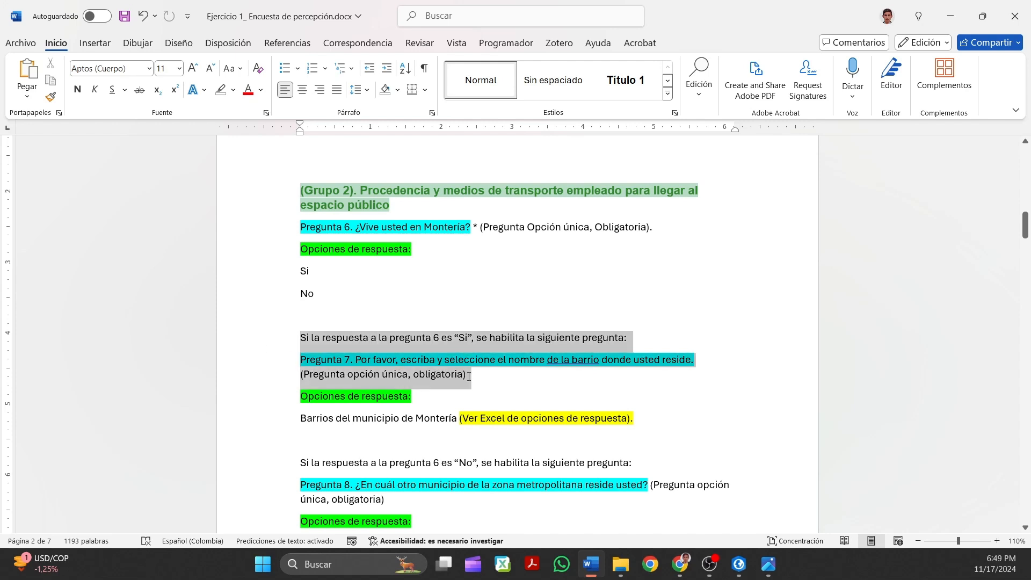
{"action": "left_click", "coordinate": [338, 273]}
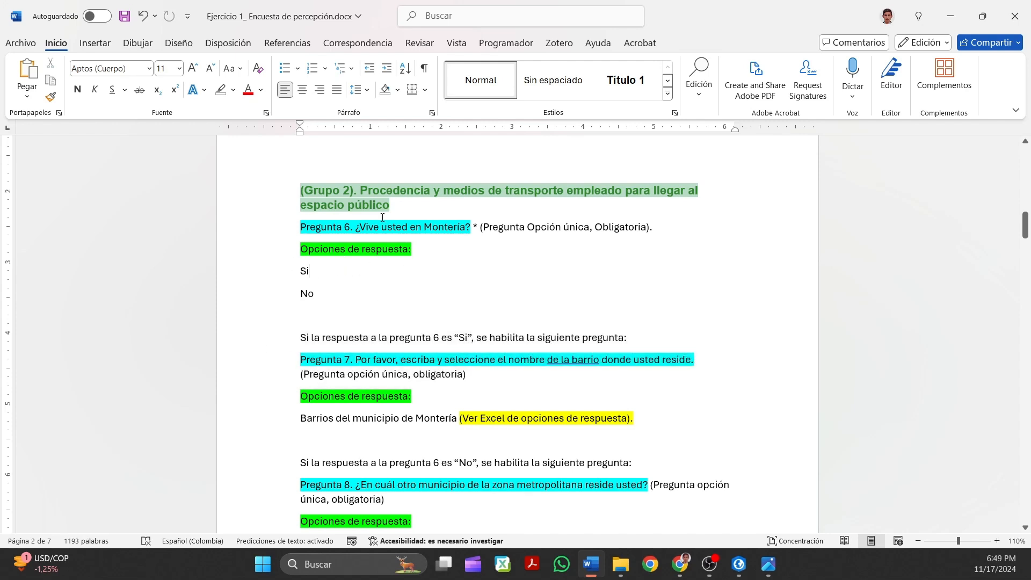
{"action": "left_click_drag", "start_coordinate": [438, 235], "coordinate": [300, 228]}
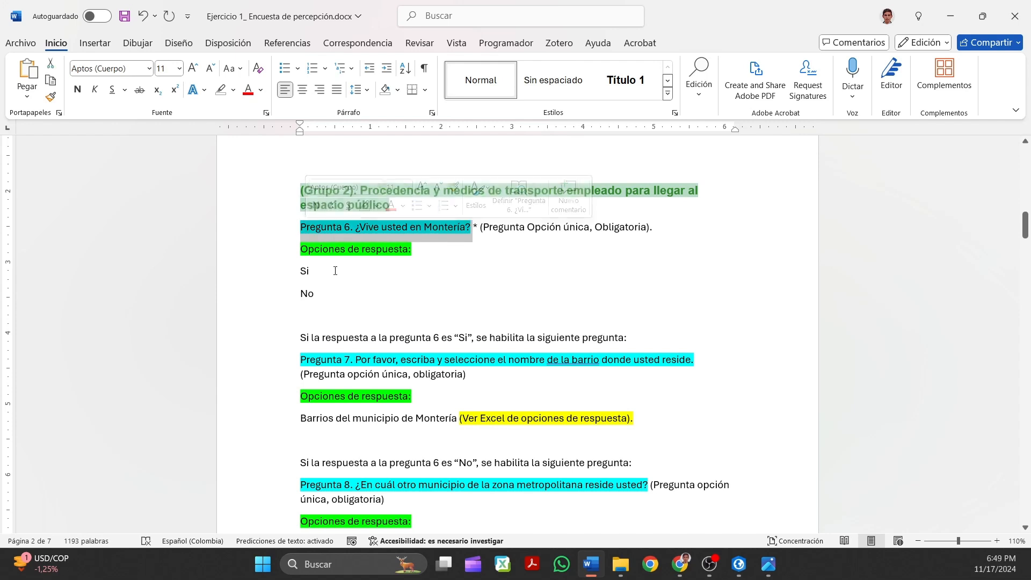
{"action": "left_click_drag", "start_coordinate": [300, 360], "coordinate": [694, 361]}
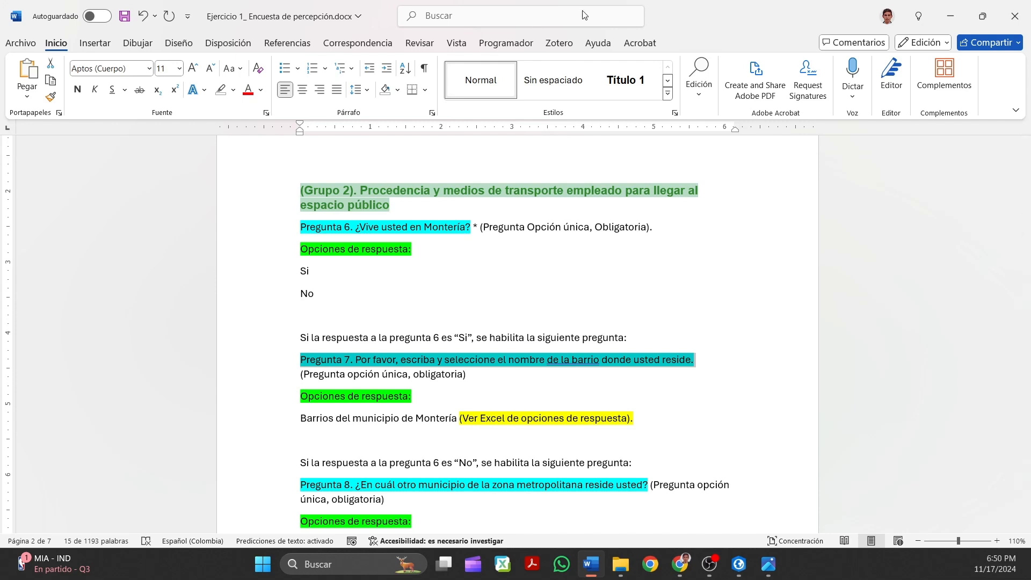
{"action": "left_click", "coordinate": [368, 312]}
{"action": "left_click_drag", "start_coordinate": [299, 358], "coordinate": [412, 375]}
{"action": "left_click", "coordinate": [347, 396]}
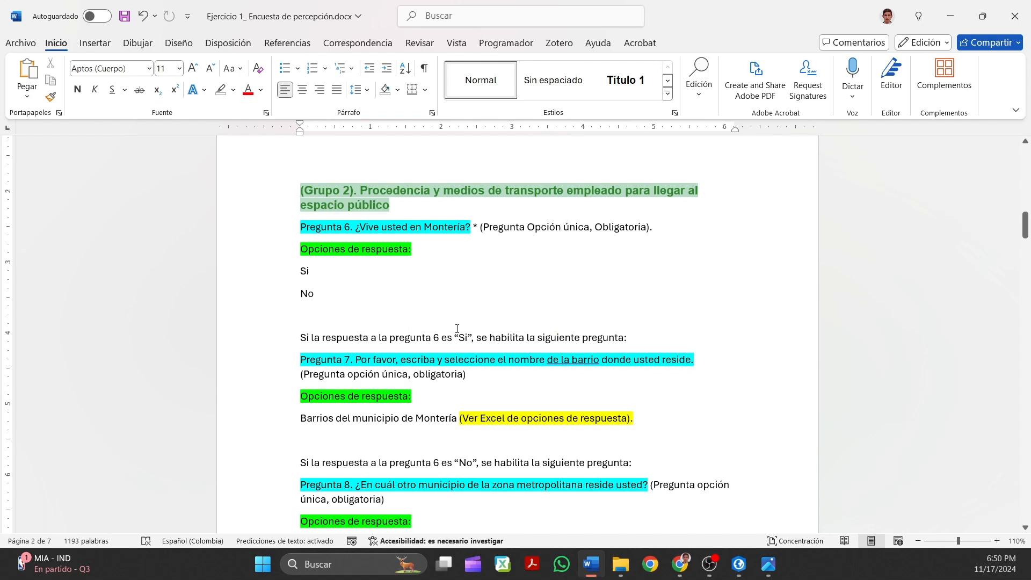
{"action": "left_click_drag", "start_coordinate": [300, 360], "coordinate": [687, 360]}
Correct "de la barrio" to "del barrio" in Pregunta 7 of the Word questionnaire and copy the question text.
{"action": "double_click", "coordinate": [566, 360]}
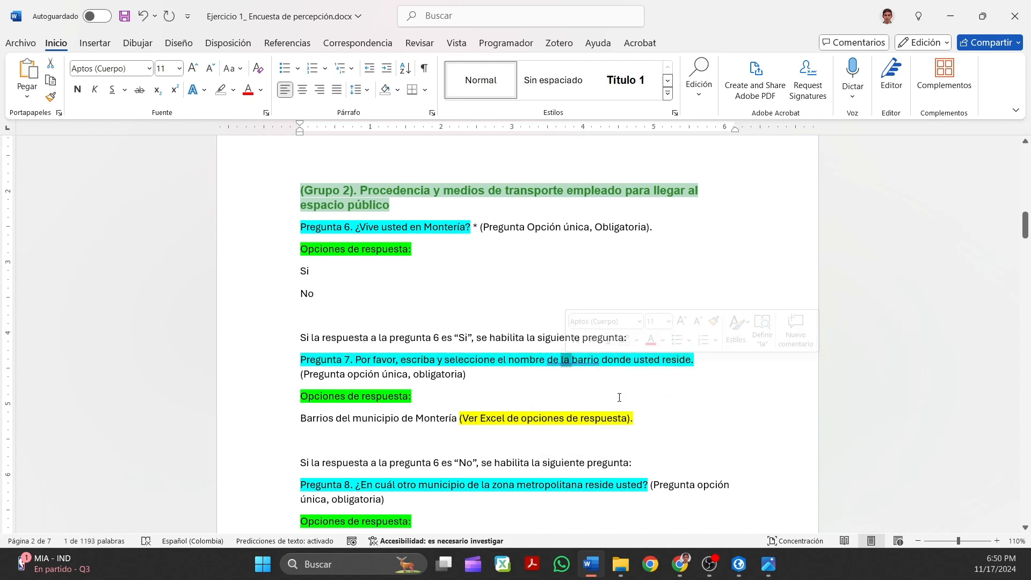
{"action": "key", "text": "BackSpace"}
{"action": "key", "text": "BackSpace"}
{"action": "left_click_drag", "start_coordinate": [301, 359], "coordinate": [686, 359]}
{"action": "key", "text": "ctrl+c"}
{"action": "right_click", "coordinate": [668, 361]}
{"action": "left_click", "coordinate": [702, 143]}
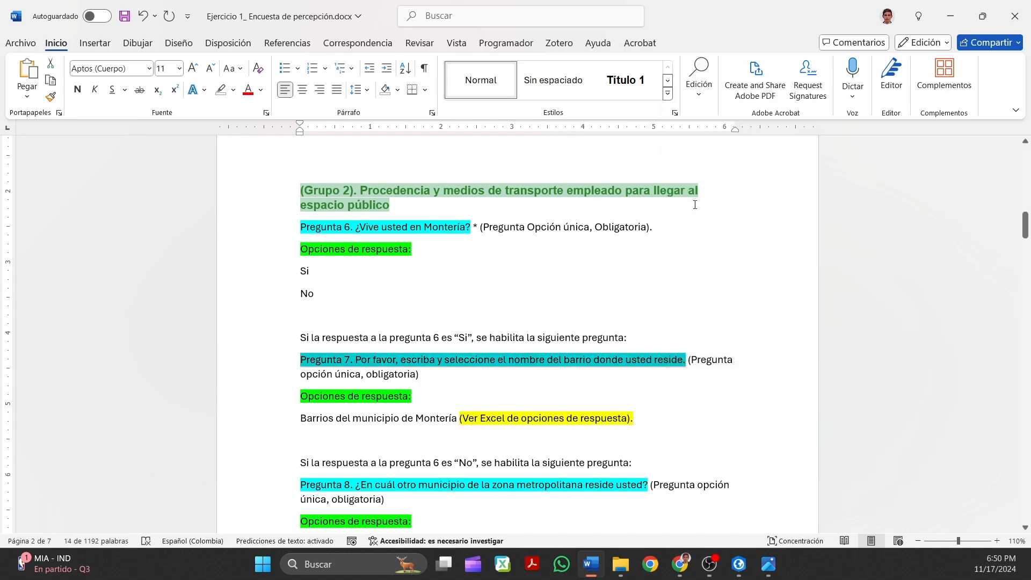
Return to Survey123 and add a single-choice question labelled "Pregunta 7. Por favor, escriba y seleccione el nombre del barrio donde usted reside.".
{"action": "left_click", "coordinate": [680, 563]}
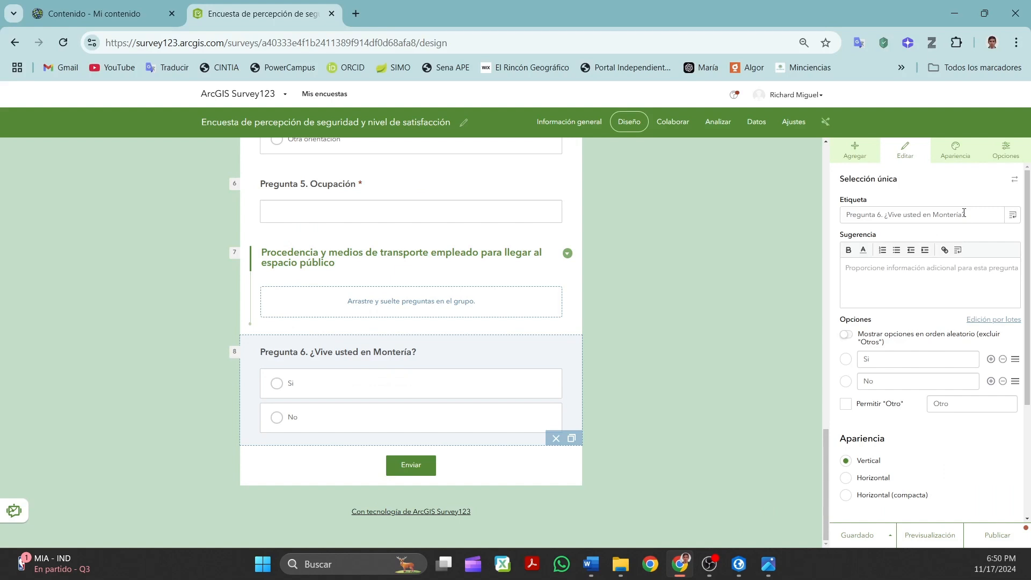
{"action": "left_click", "coordinate": [870, 156]}
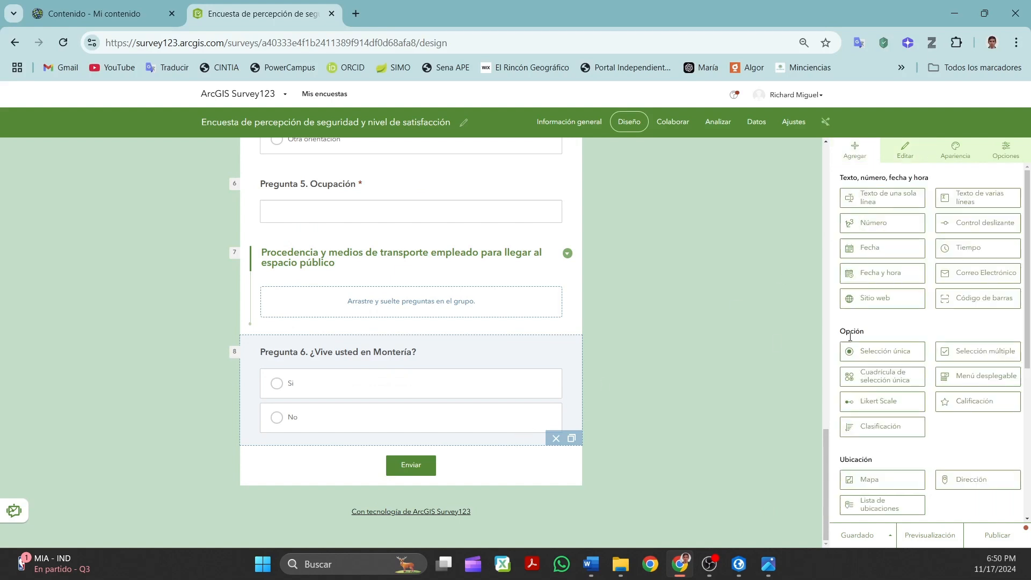
{"action": "left_click", "coordinate": [890, 360]}
{"action": "left_click_drag", "start_coordinate": [927, 213], "coordinate": [811, 212]}
{"action": "key", "text": "ctrl+v"}
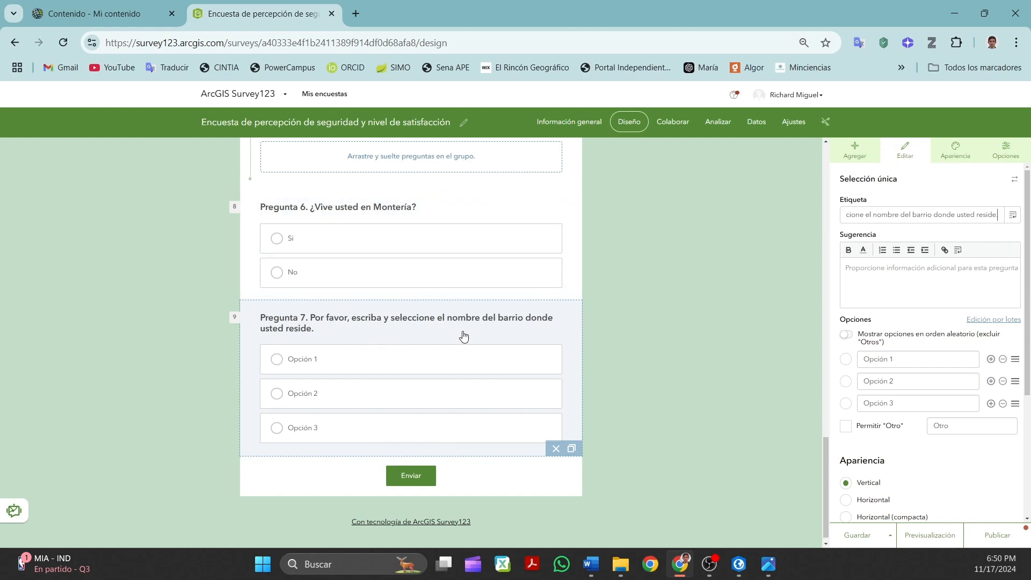
{"action": "scroll", "coordinate": [859, 354], "scroll_direction": "down", "scroll_amount": 4}
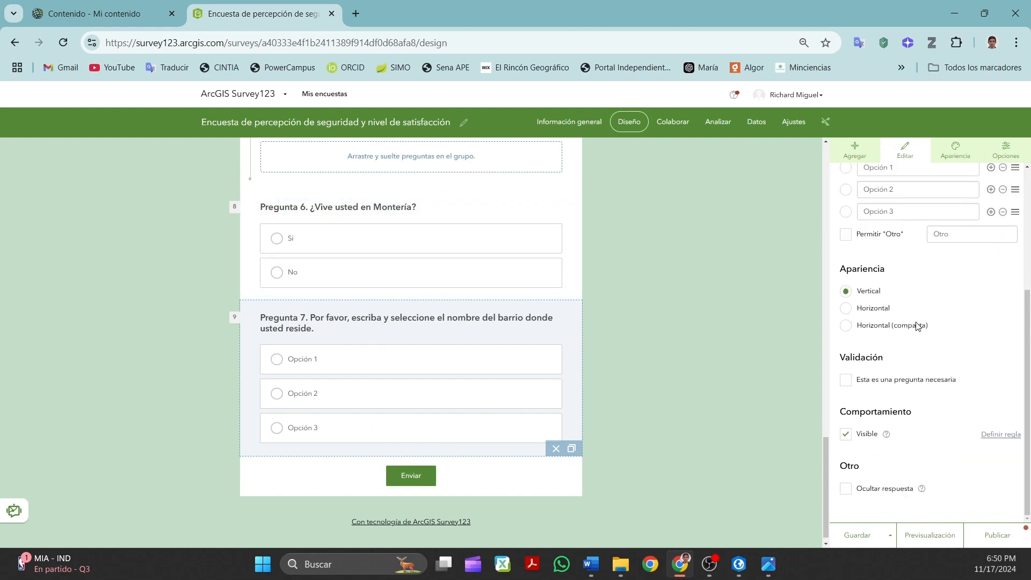
{"action": "scroll", "coordinate": [917, 378], "scroll_direction": "up", "scroll_amount": 4}
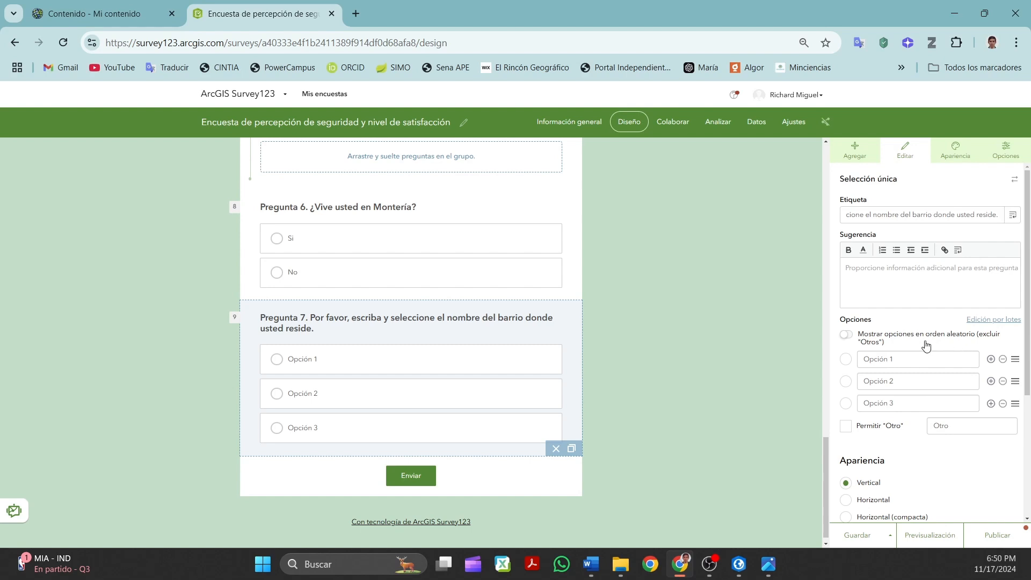
{"action": "scroll", "coordinate": [923, 355], "scroll_direction": "down", "scroll_amount": 3}
{"action": "scroll", "coordinate": [918, 361], "scroll_direction": "up", "scroll_amount": 3}
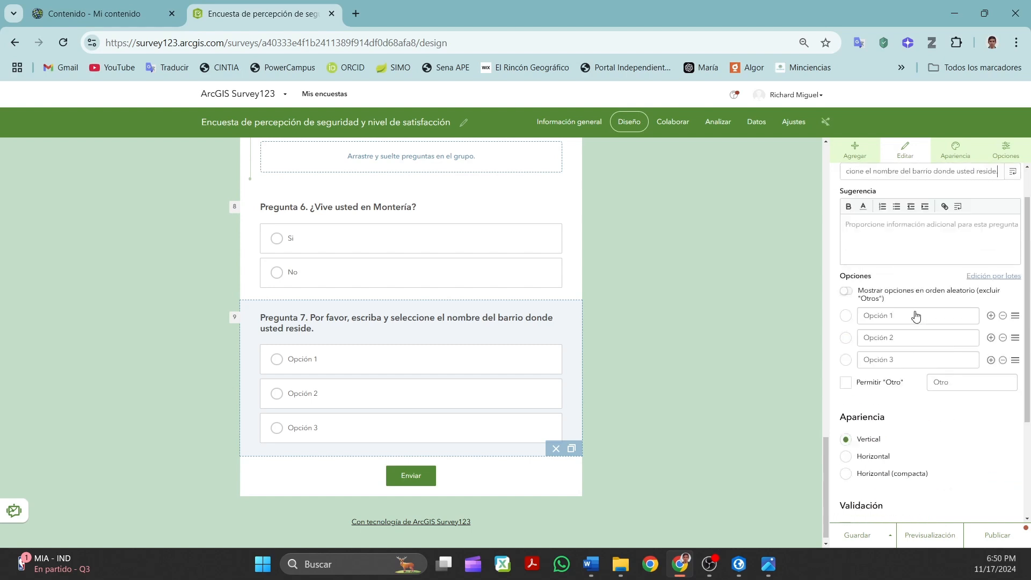
{"action": "scroll", "coordinate": [913, 331], "scroll_direction": "down", "scroll_amount": 2}
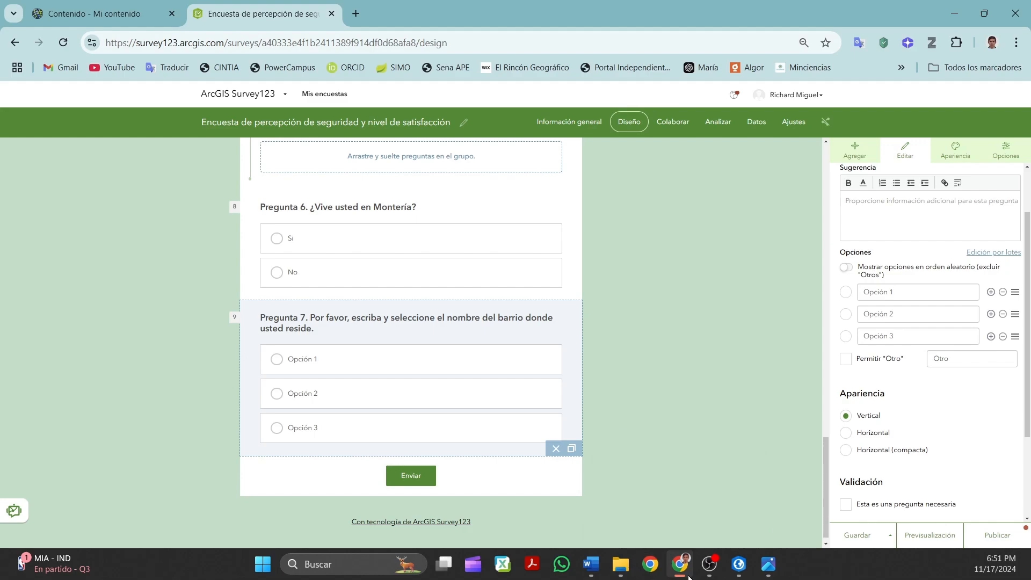
Switch to ArcGIS Pro, open the attribute table of the Barrios layer and sort it by NMG in ascending order.
{"action": "left_click", "coordinate": [739, 564]}
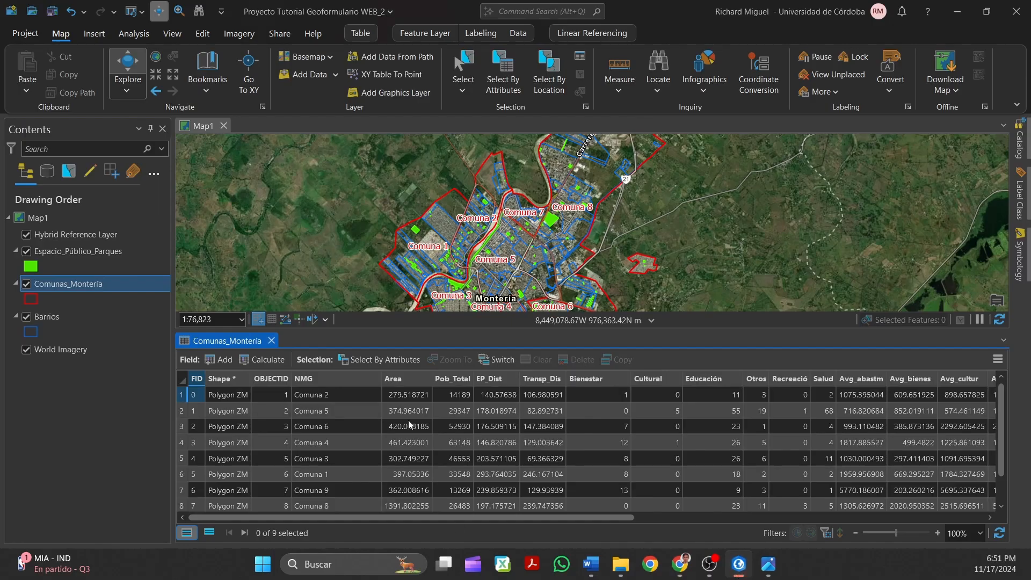
{"action": "left_click", "coordinate": [40, 317]}
{"action": "right_click", "coordinate": [40, 316]}
{"action": "left_click", "coordinate": [134, 82]}
{"action": "double_click", "coordinate": [287, 384]}
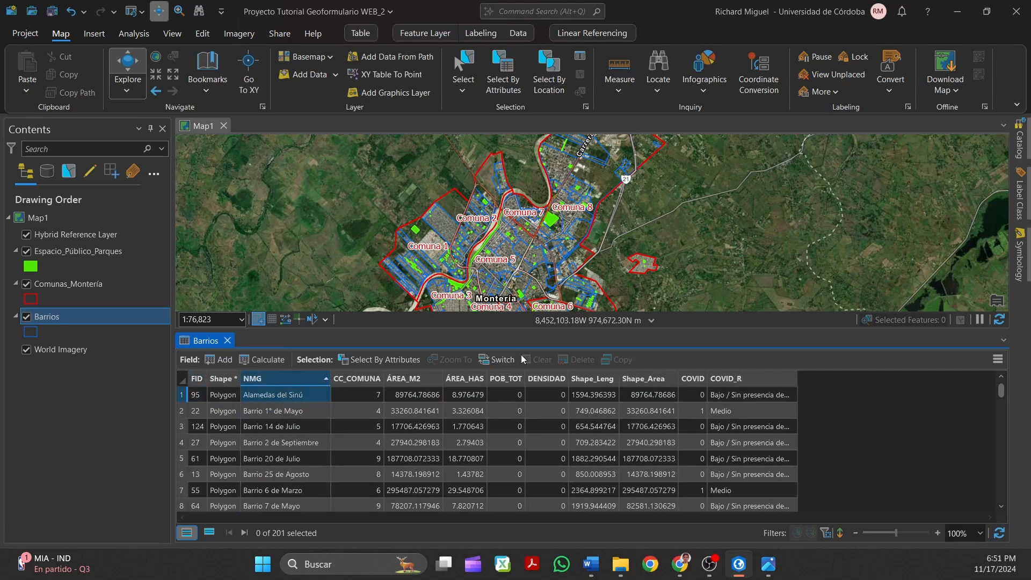
Copy all records of the Barrios table and paste them into a new blank Excel workbook starting at cell B2.
{"action": "key", "text": "ctrl+a"}
{"action": "right_click", "coordinate": [185, 393]}
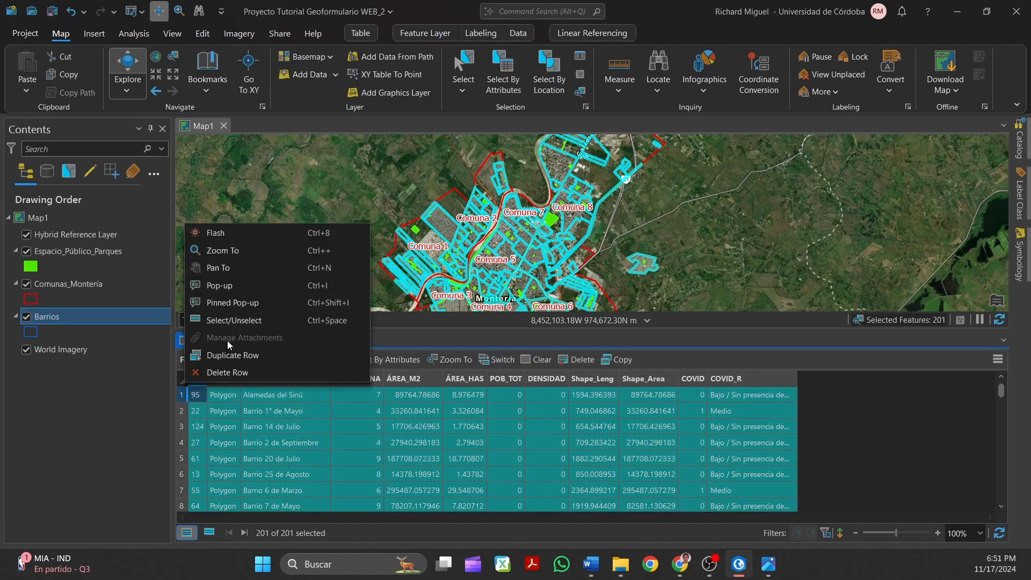
{"action": "key", "text": "super"}
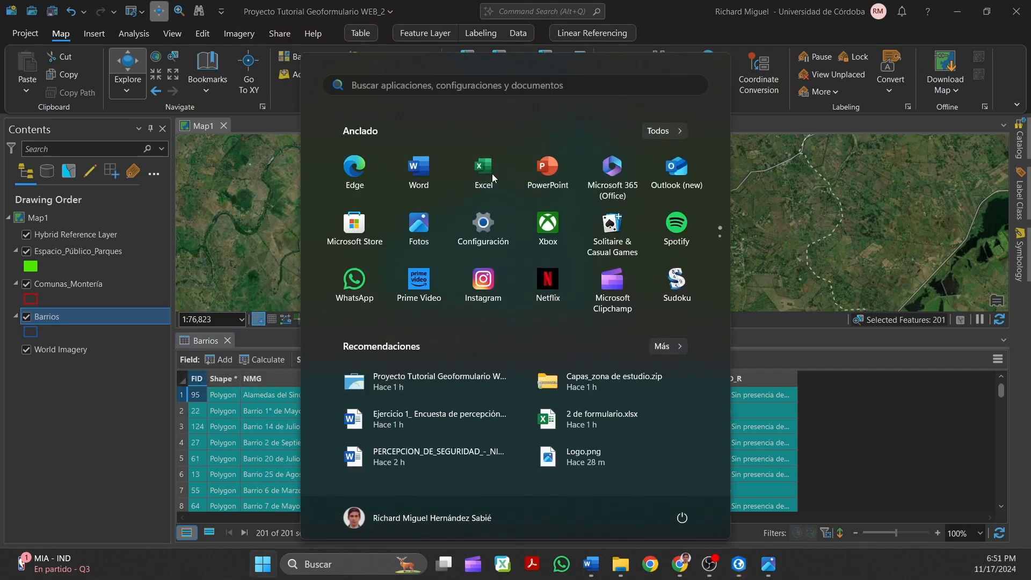
{"action": "left_click", "coordinate": [486, 170]}
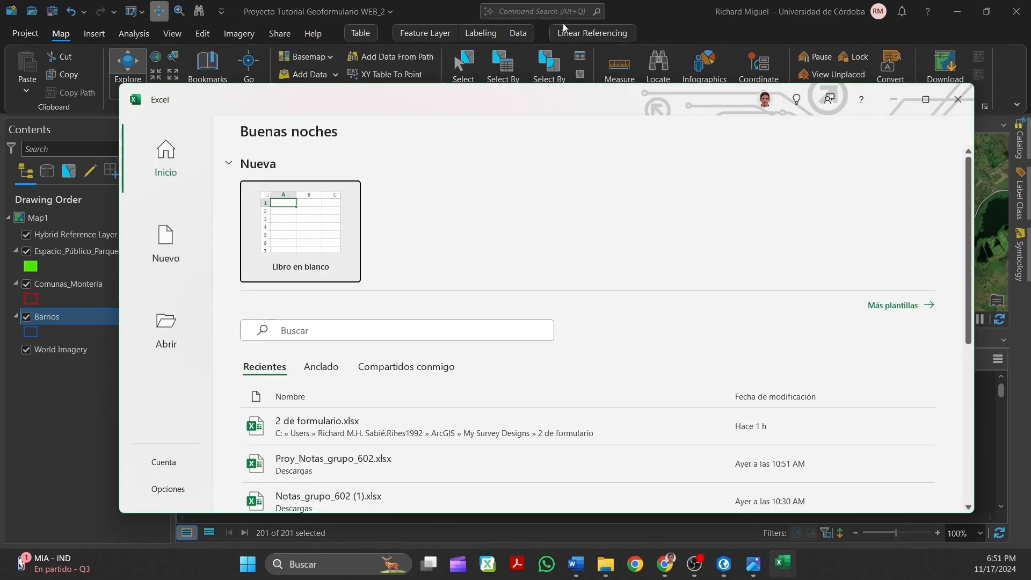
{"action": "left_click", "coordinate": [322, 231]}
{"action": "left_click", "coordinate": [208, 261]}
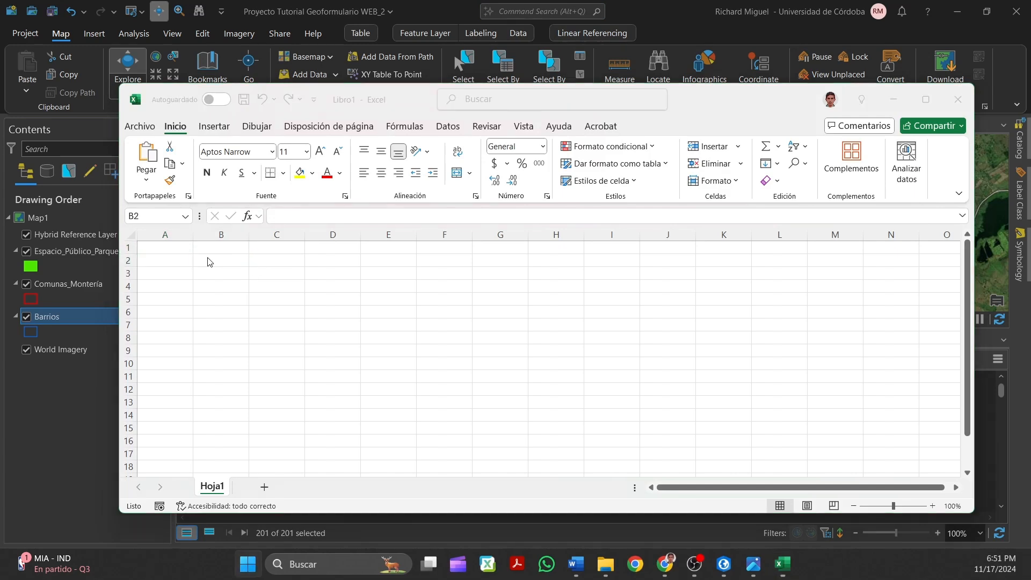
{"action": "key", "text": "ctrl+v"}
Delete every pasted column except NMG and fit column B to the width of the neighbourhood names.
{"action": "right_click", "coordinate": [217, 236]}
{"action": "left_click_drag", "start_coordinate": [277, 235], "coordinate": [722, 235]}
{"action": "left_click", "coordinate": [257, 388]}
{"action": "right_click", "coordinate": [722, 234]}
{"action": "left_click", "coordinate": [763, 390]}
{"action": "double_click", "coordinate": [249, 235]}
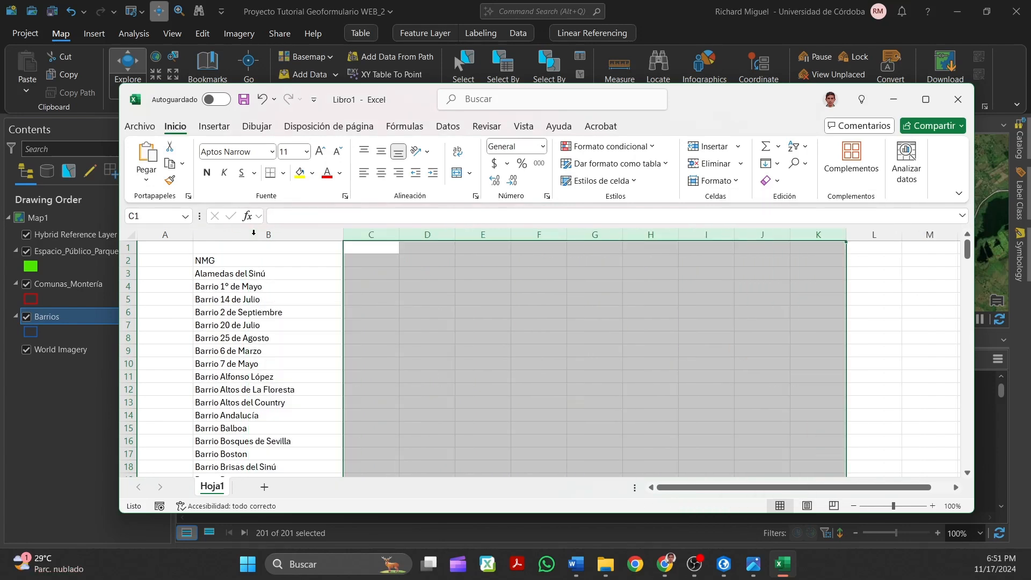
Return to ArcGIS Pro, clear the Barrios selection, close its attribute table and switch to Survey123.
{"action": "left_click", "coordinate": [893, 100]}
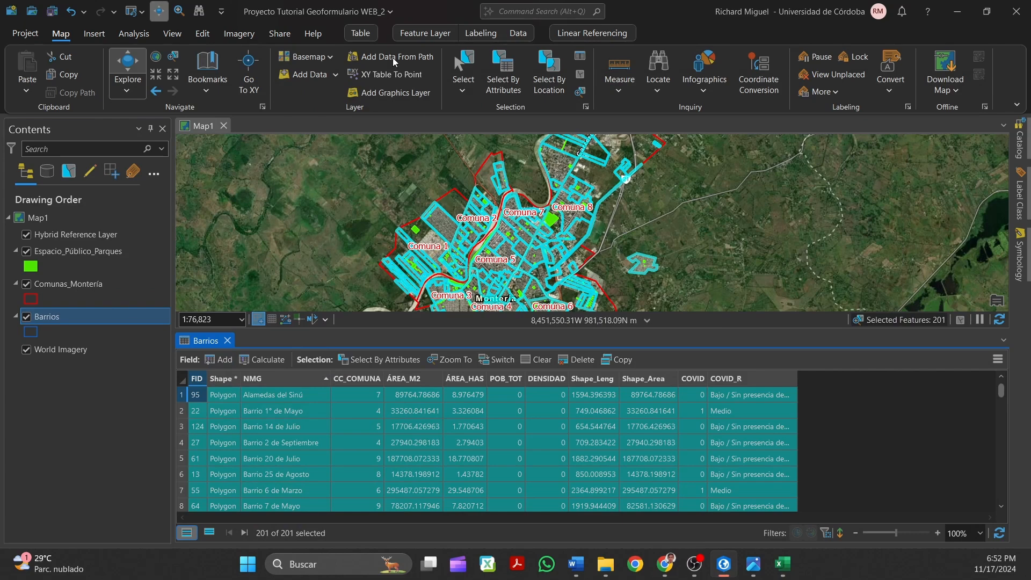
{"action": "left_click", "coordinate": [580, 74]}
{"action": "left_click", "coordinate": [227, 340]}
{"action": "left_click", "coordinate": [665, 564]}
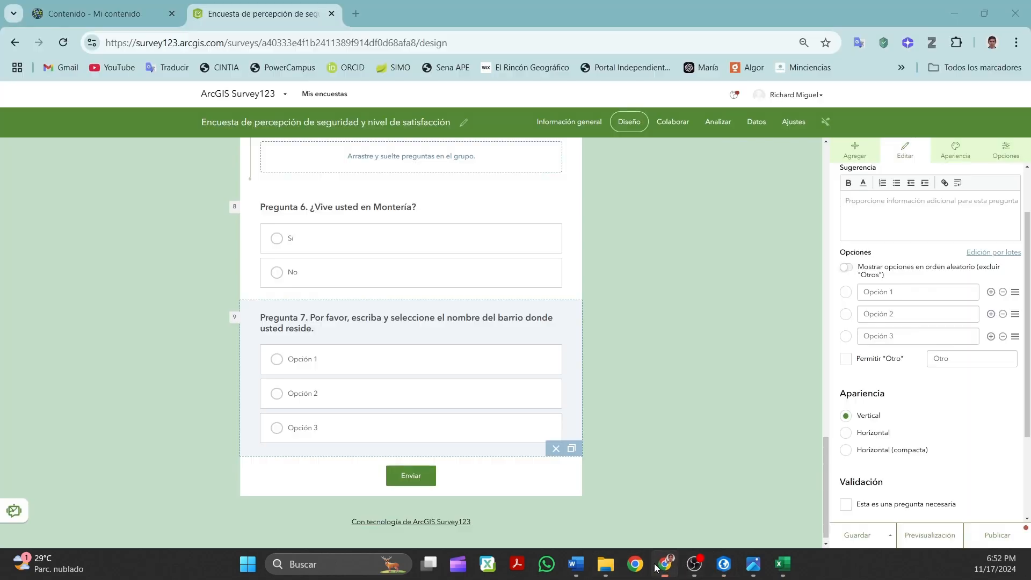
Copy all the neighbourhood names below the NMG header, from B3 down to the last row, in the Excel workbook.
{"action": "left_click", "coordinate": [782, 569]}
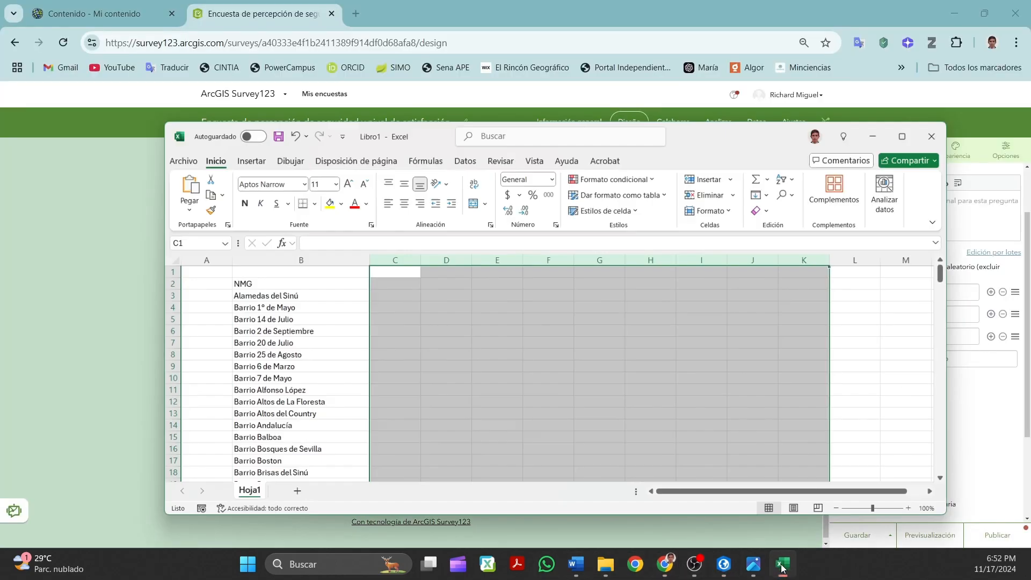
{"action": "left_click", "coordinate": [271, 277]}
{"action": "key", "text": "ctrl+shift+Down"}
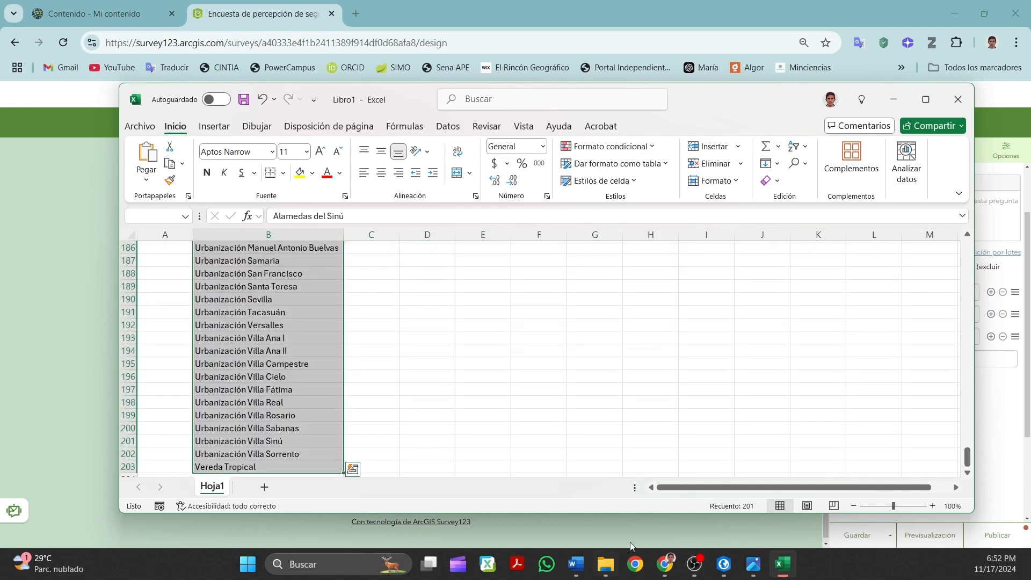
{"action": "scroll", "coordinate": [325, 389], "scroll_direction": "up", "scroll_amount": 20}
{"action": "scroll", "coordinate": [270, 331], "scroll_direction": "up", "scroll_amount": 20}
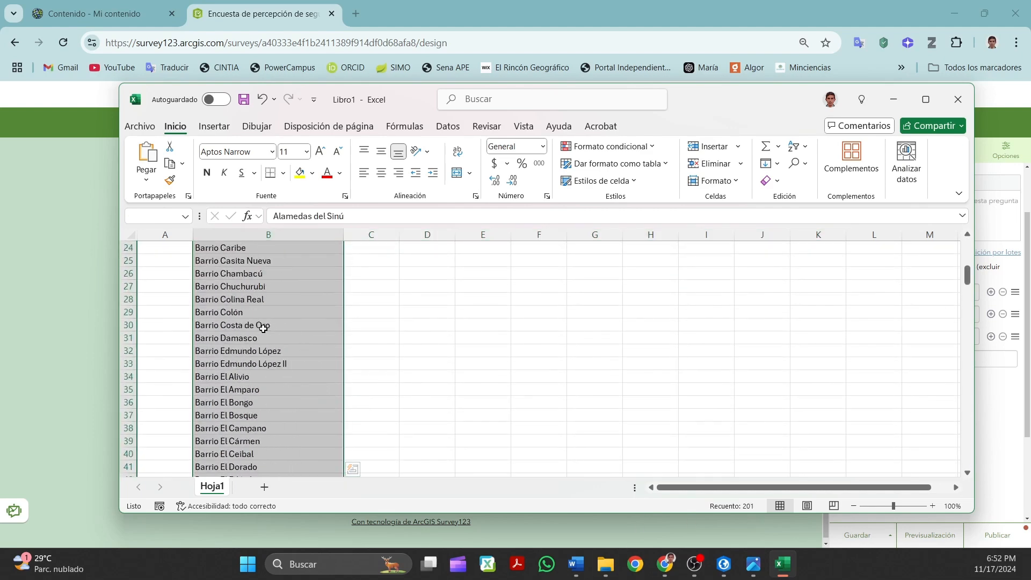
{"action": "right_click", "coordinate": [222, 276]}
{"action": "left_click", "coordinate": [287, 130]}
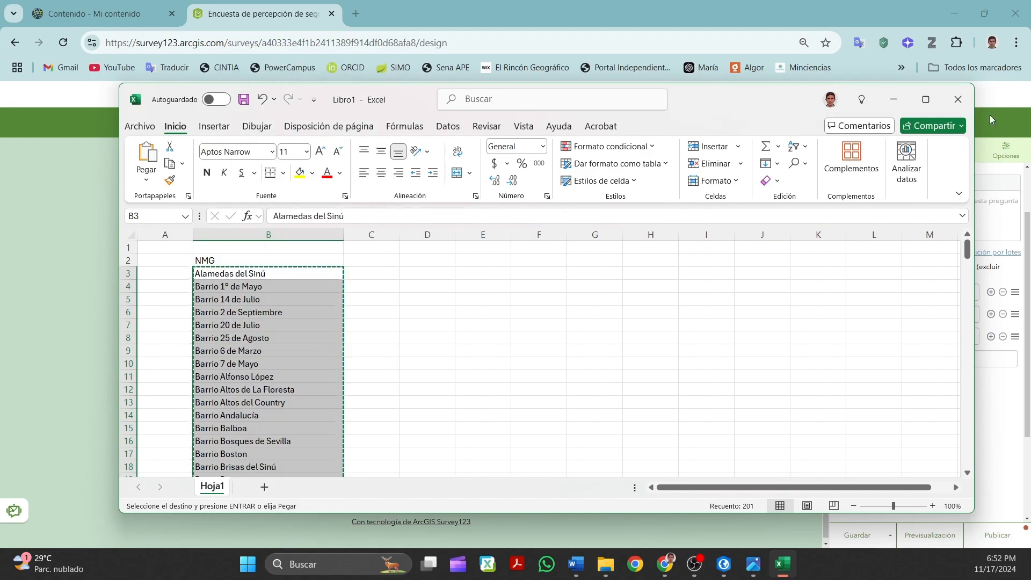
Replace Pregunta 7's default options in Survey123 with the copied neighbourhood names through batch editing.
{"action": "left_click", "coordinate": [895, 101]}
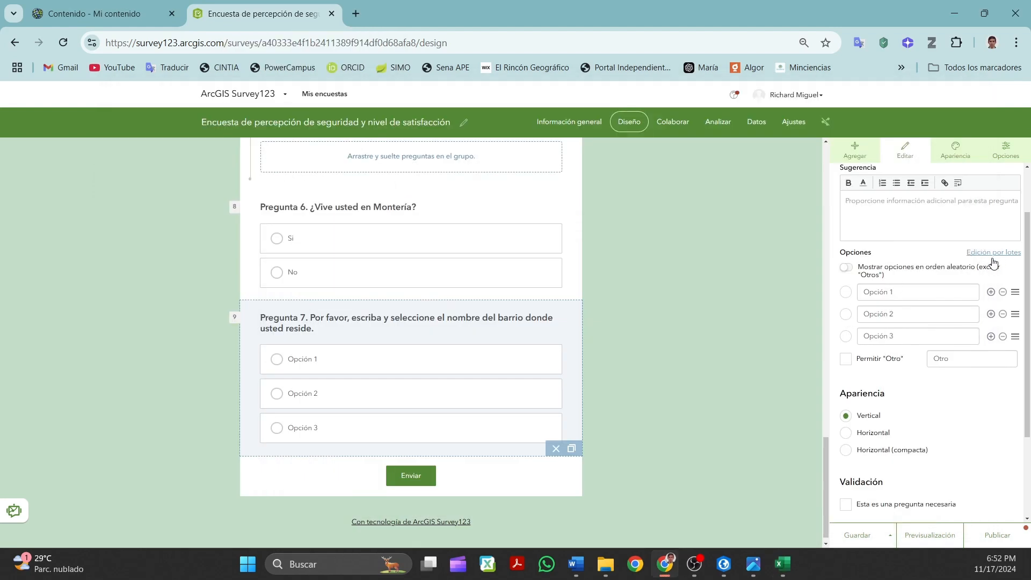
{"action": "left_click", "coordinate": [989, 262]}
{"action": "left_click", "coordinate": [927, 287]}
{"action": "key", "text": "ctrl+a"}
{"action": "key", "text": "ctrl+v"}
{"action": "left_click", "coordinate": [859, 370]}
Examine the full list of neighbourhood options now in Pregunta 7's settings.
{"action": "scroll", "coordinate": [906, 328], "scroll_direction": "down", "scroll_amount": 5}
{"action": "scroll", "coordinate": [906, 328], "scroll_direction": "down", "scroll_amount": 15}
{"action": "left_click_drag", "start_coordinate": [1027, 340], "coordinate": [1026, 506]}
{"action": "scroll", "coordinate": [953, 266], "scroll_direction": "up", "scroll_amount": 20}
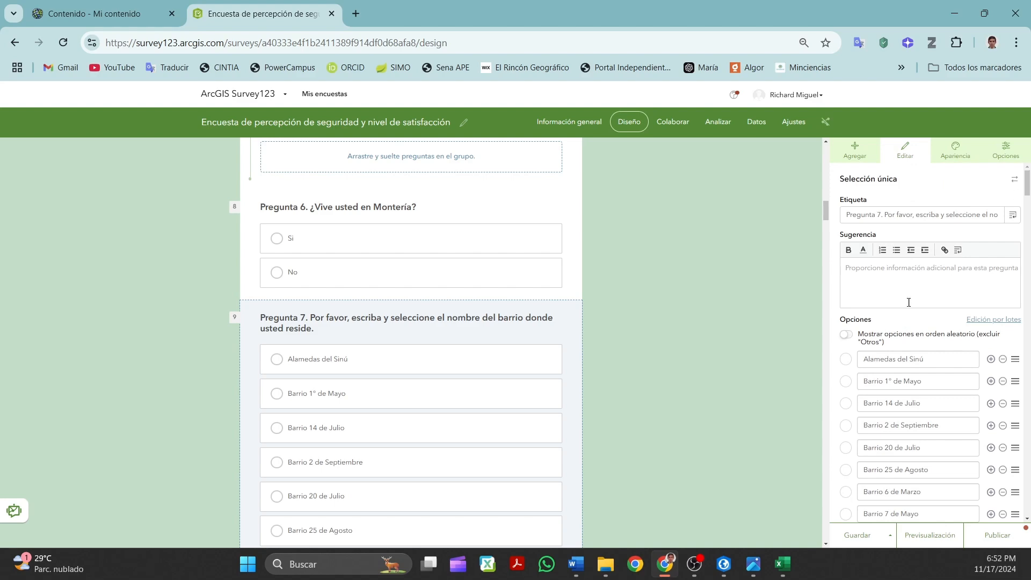
{"action": "scroll", "coordinate": [607, 386], "scroll_direction": "down", "scroll_amount": 3}
{"action": "scroll", "coordinate": [294, 317], "scroll_direction": "down", "scroll_amount": 15}
{"action": "scroll", "coordinate": [360, 407], "scroll_direction": "up", "scroll_amount": 20}
{"action": "scroll", "coordinate": [349, 399], "scroll_direction": "down", "scroll_amount": 5}
Try the compact horizontal layout for Pregunta 7's options and restore the vertical layout.
{"action": "left_click_drag", "start_coordinate": [1025, 191], "coordinate": [1018, 517]}
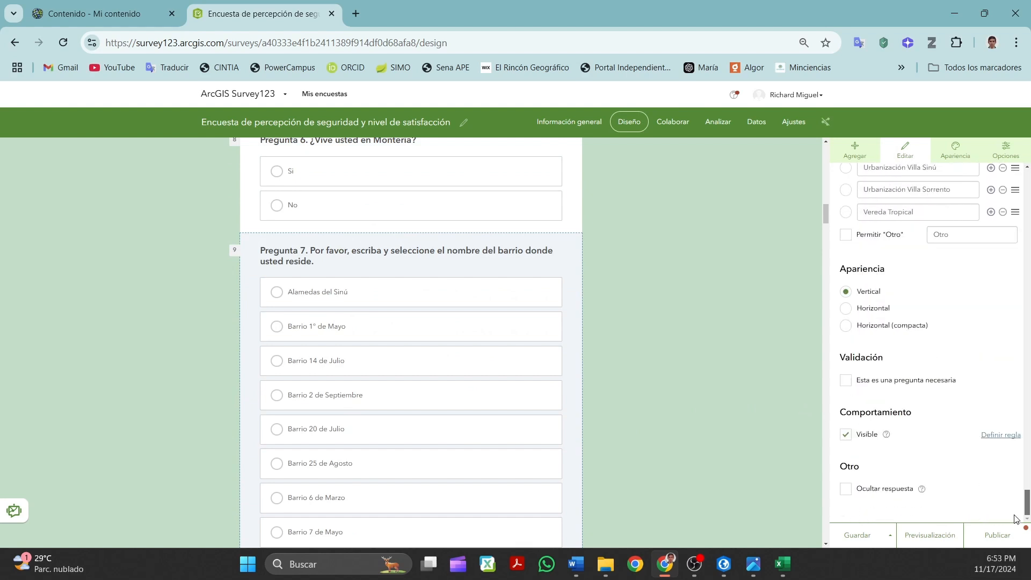
{"action": "left_click", "coordinate": [845, 325]}
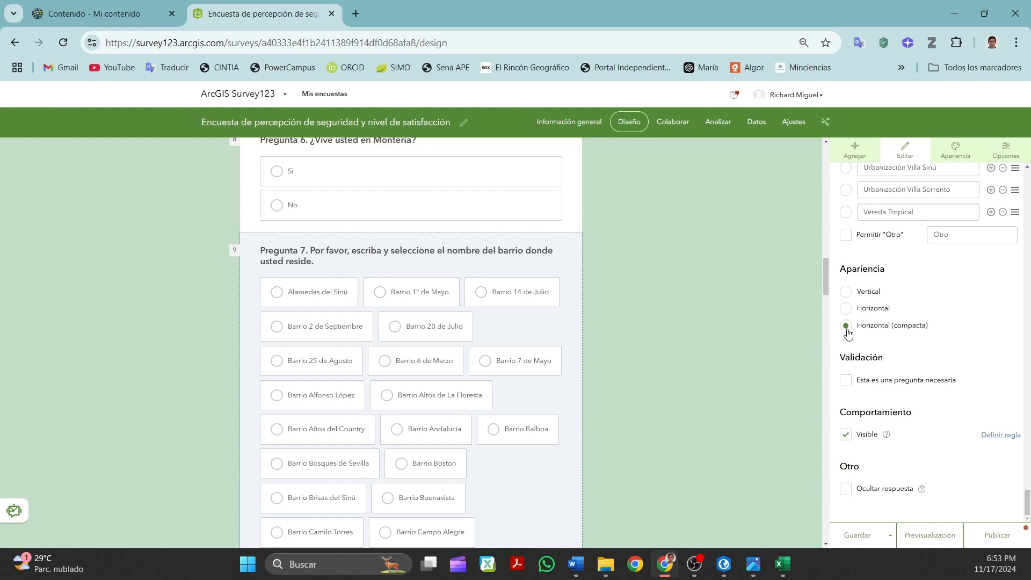
{"action": "left_click", "coordinate": [846, 292]}
{"action": "scroll", "coordinate": [896, 349], "scroll_direction": "up", "scroll_amount": 10}
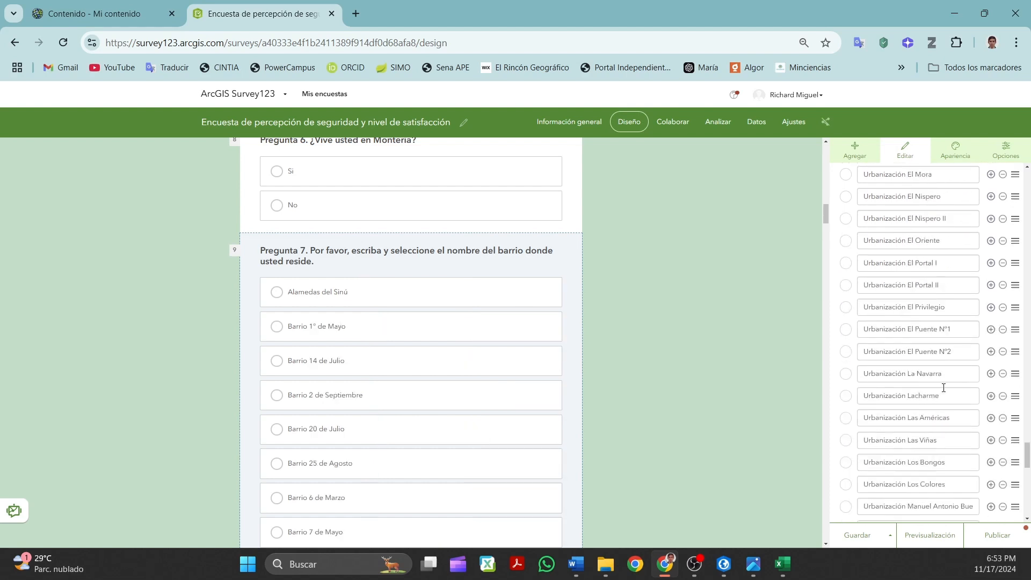
{"action": "scroll", "coordinate": [993, 287], "scroll_direction": "up", "scroll_amount": 10}
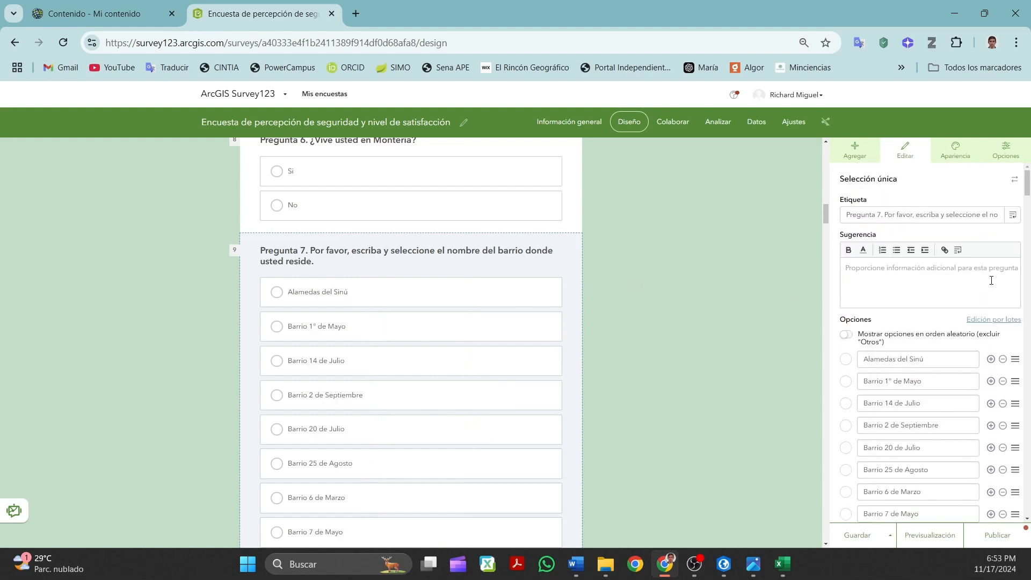
Delete the single-choice Pregunta 7 with its long list of neighbourhood options from the survey.
{"action": "left_click", "coordinate": [1013, 178]}
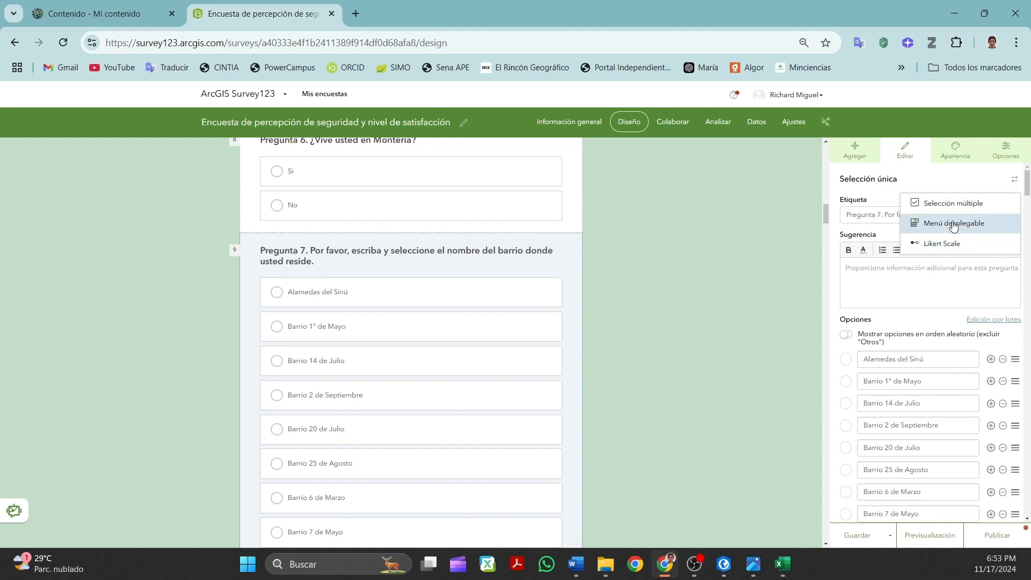
{"action": "left_click", "coordinate": [698, 266]}
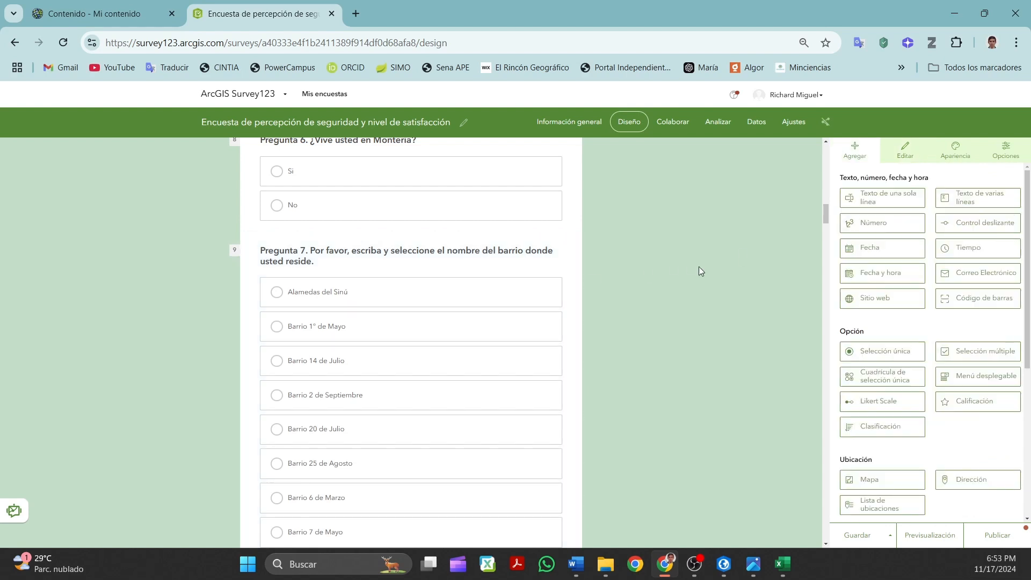
{"action": "left_click", "coordinate": [526, 252]}
{"action": "scroll", "coordinate": [546, 325], "scroll_direction": "down", "scroll_amount": 20}
{"action": "scroll", "coordinate": [546, 325], "scroll_direction": "down", "scroll_amount": 4}
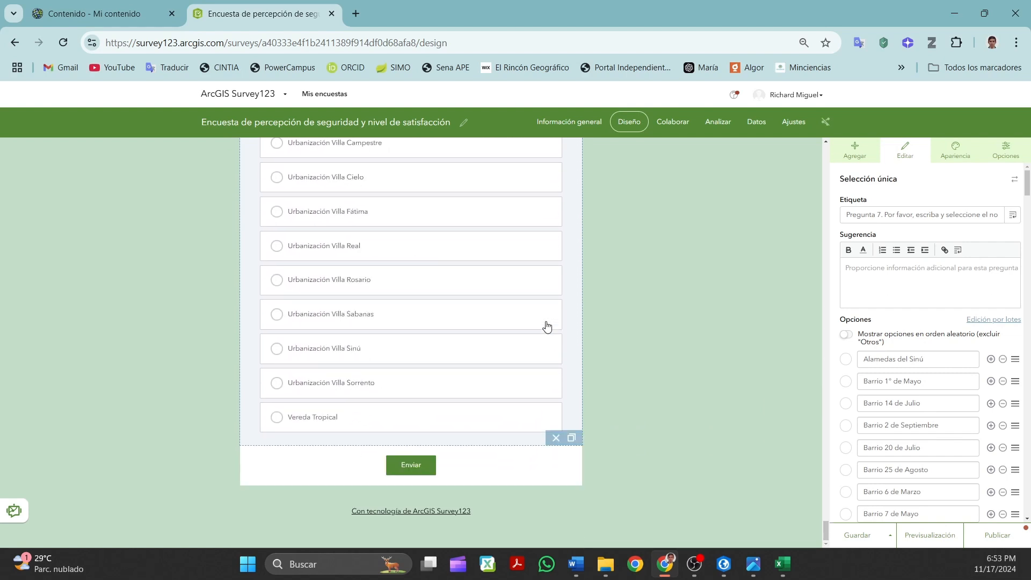
{"action": "left_click", "coordinate": [570, 435]}
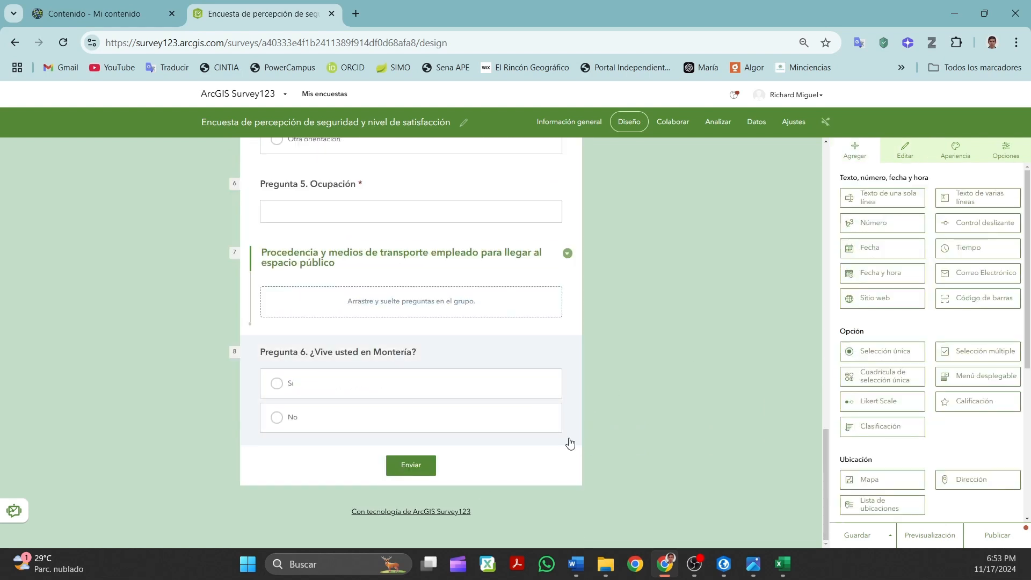
Switch to the Word questionnaire and copy the text of Pregunta 7 about the neighbourhood of residence, without its final period.
{"action": "left_click", "coordinate": [573, 568]}
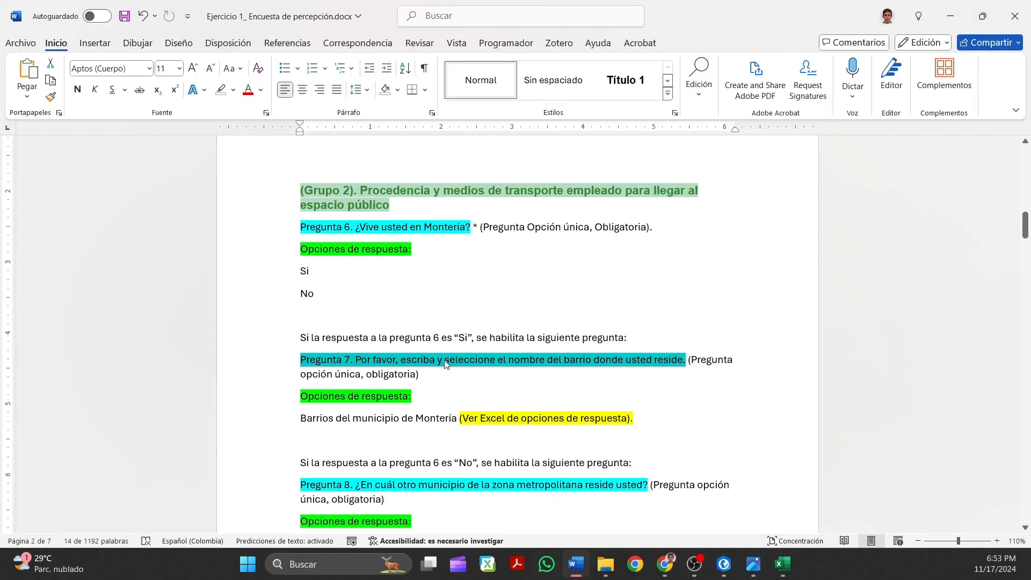
{"action": "left_click", "coordinate": [413, 372]}
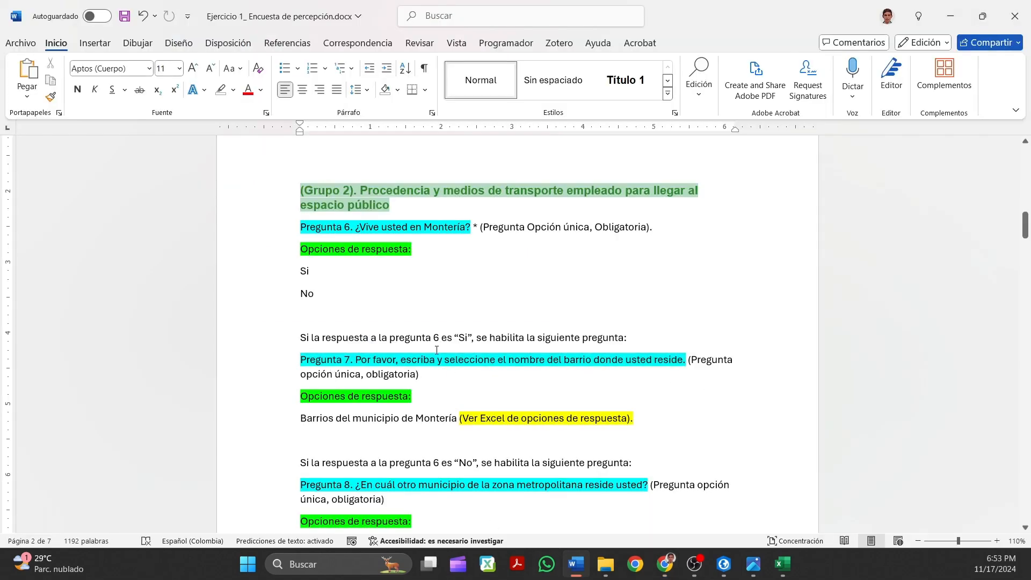
{"action": "left_click_drag", "start_coordinate": [304, 352], "coordinate": [685, 361]}
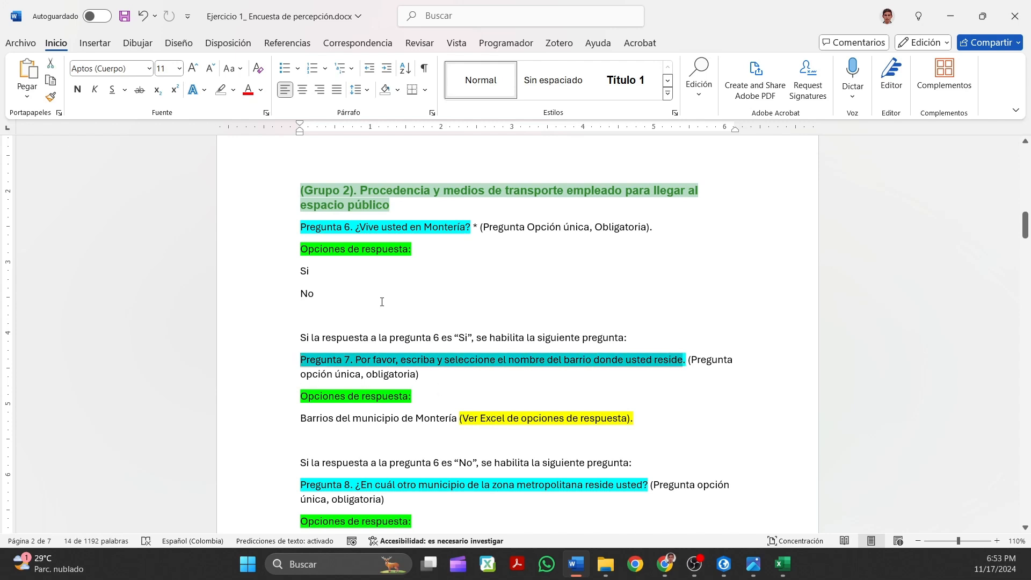
{"action": "left_click", "coordinate": [362, 222]}
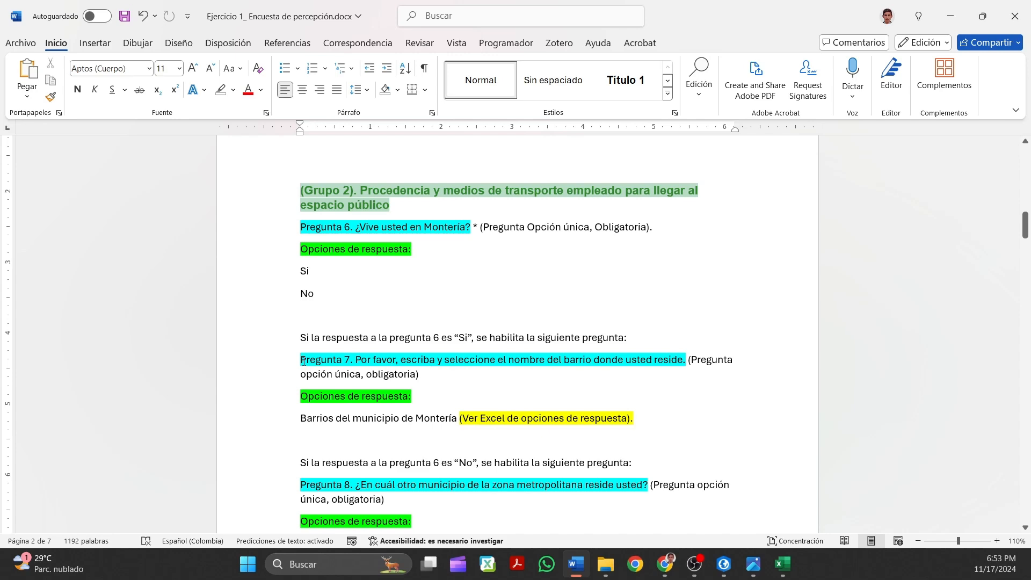
{"action": "left_click_drag", "start_coordinate": [304, 360], "coordinate": [684, 361]}
{"action": "key", "text": "ctrl+c"}
{"action": "right_click", "coordinate": [684, 361]}
{"action": "left_click", "coordinate": [704, 148]}
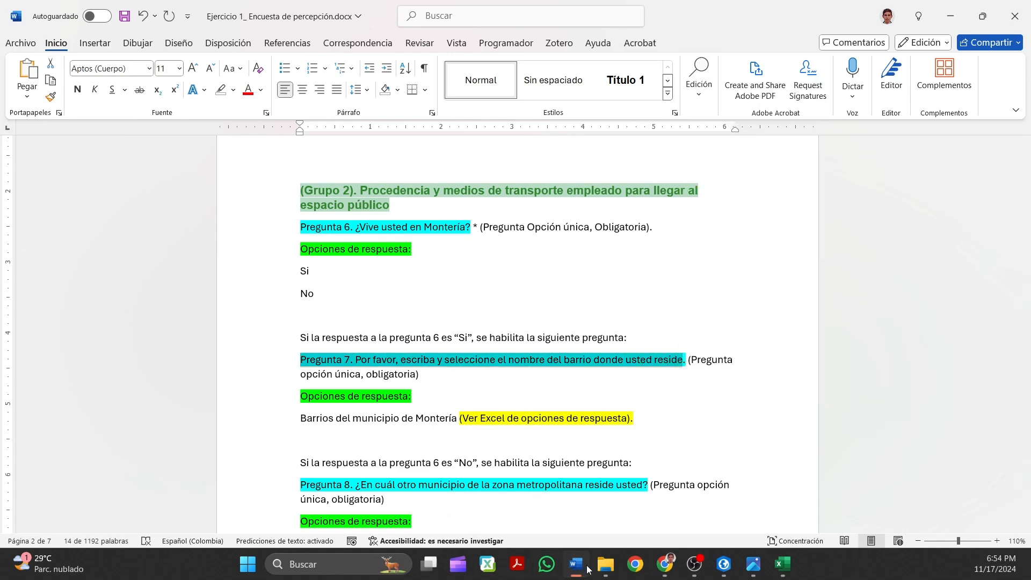
In Survey123, add a dropdown question labelled "Pregunta 7. Por favor, escriba y seleccione el nombre del barrio donde usted reside" below Pregunta 6.
{"action": "left_click", "coordinate": [665, 564]}
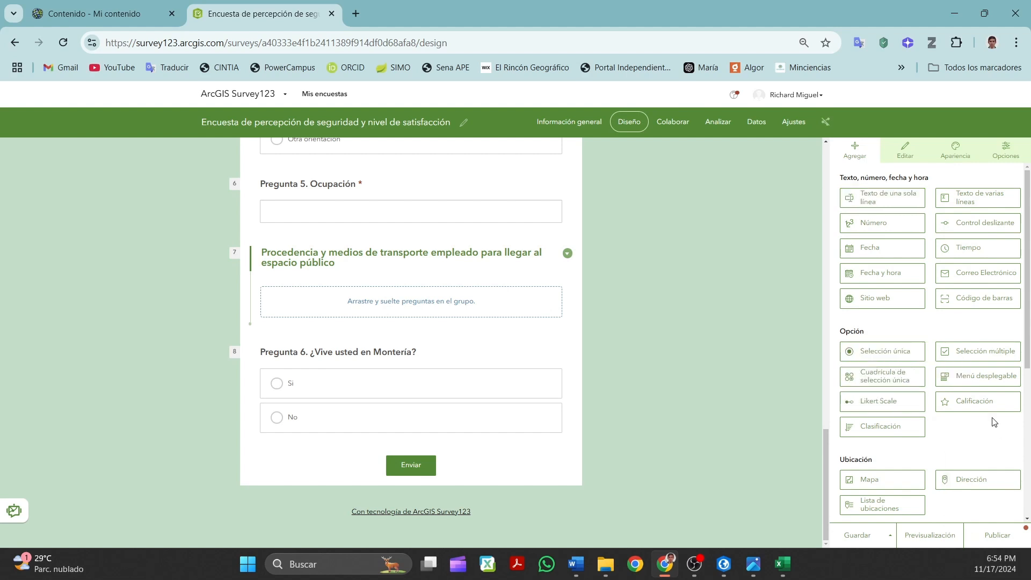
{"action": "left_click", "coordinate": [965, 377]}
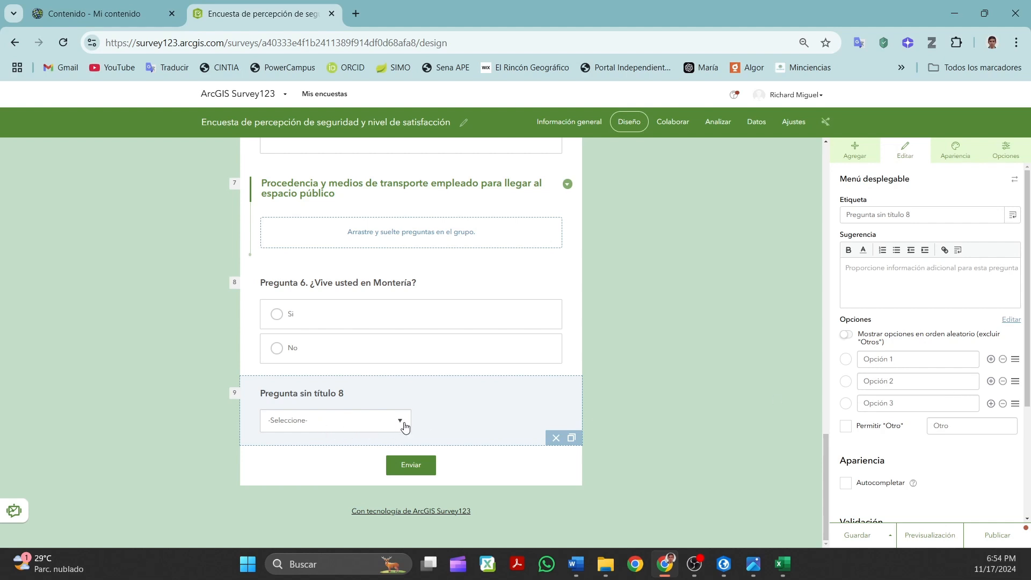
{"action": "left_click_drag", "start_coordinate": [876, 220], "coordinate": [682, 217]}
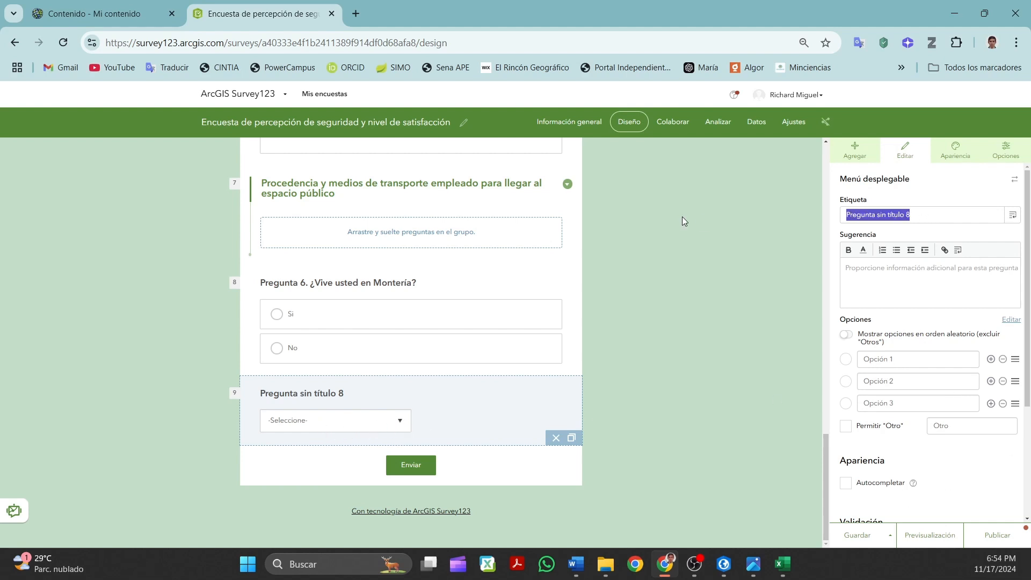
{"action": "key", "text": "ctrl+v"}
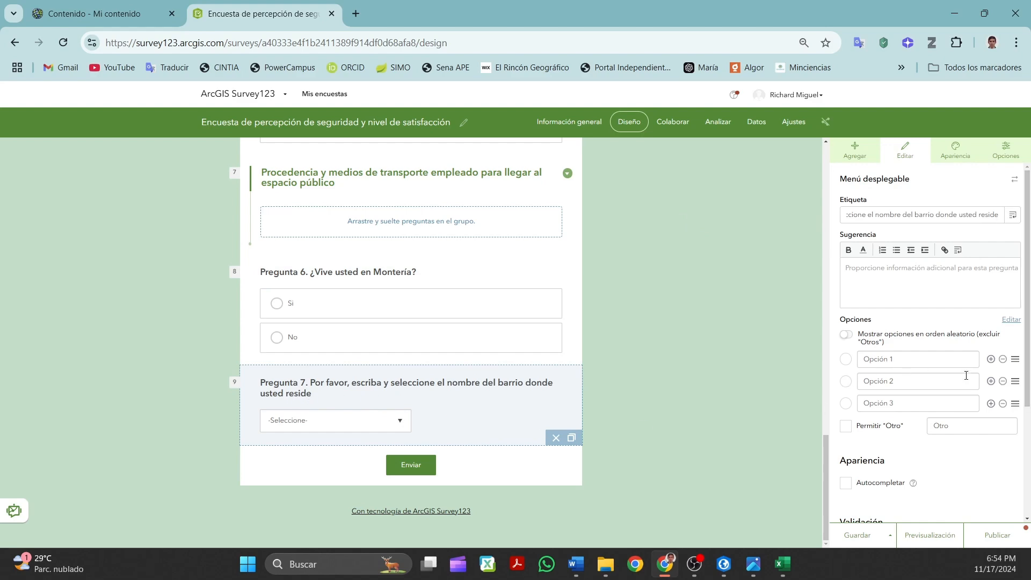
Copy the neighbourhood names listed from B3 down in the Excel workbook again, then minimize the workbook.
{"action": "left_click", "coordinate": [783, 564]}
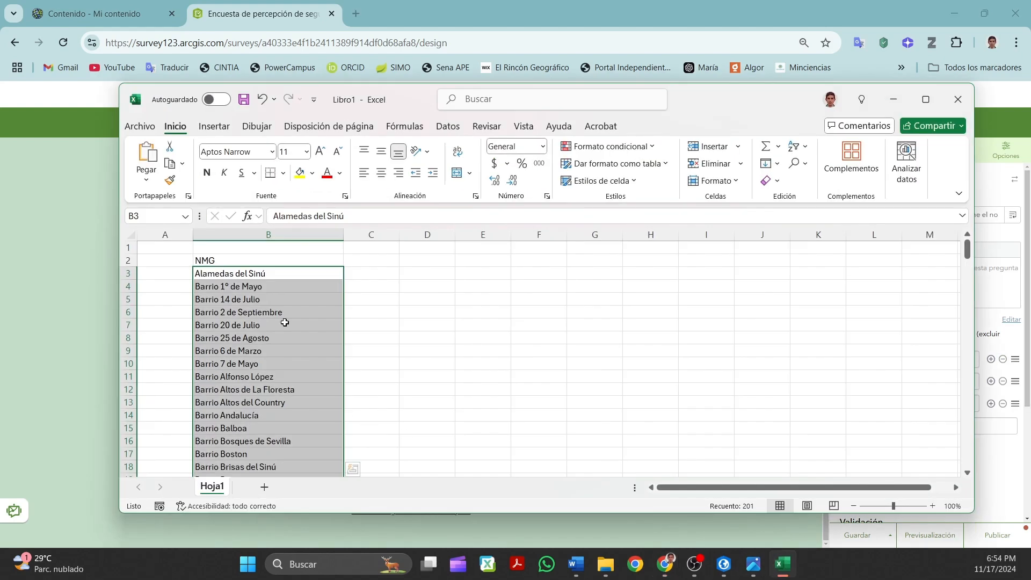
{"action": "scroll", "coordinate": [292, 361], "scroll_direction": "down", "scroll_amount": 3}
{"action": "scroll", "coordinate": [269, 328], "scroll_direction": "up", "scroll_amount": 3}
{"action": "right_click", "coordinate": [263, 327]}
{"action": "left_click", "coordinate": [290, 132]}
{"action": "left_click", "coordinate": [898, 100]}
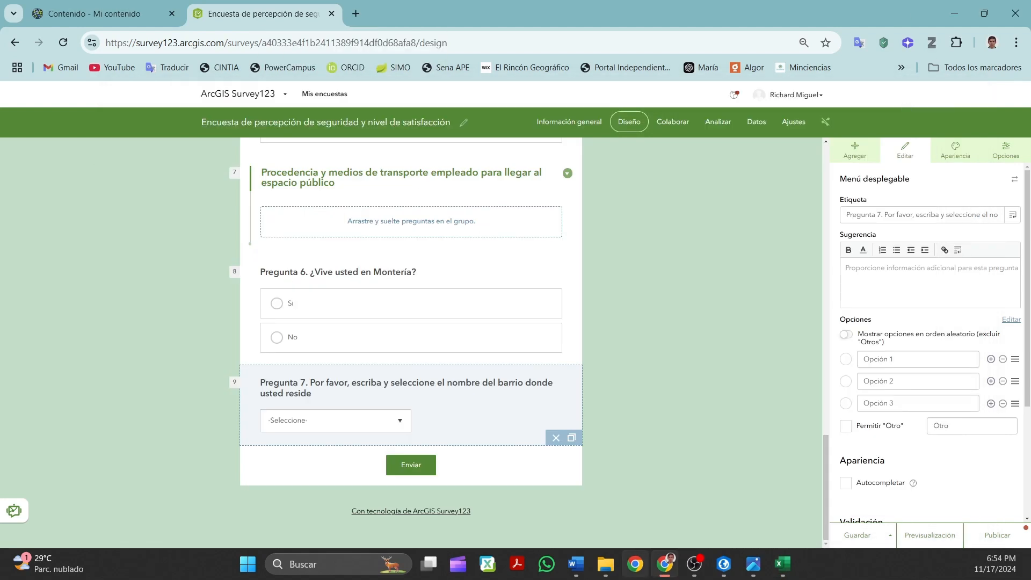
Replace the dropdown's default options with the copied neighbourhood names, without a trailing blank line, and allow the "Otro" option.
{"action": "left_click", "coordinate": [1011, 319]}
{"action": "key", "text": "ctrl+a"}
{"action": "key", "text": "BackSpace"}
{"action": "key", "text": "ctrl+v"}
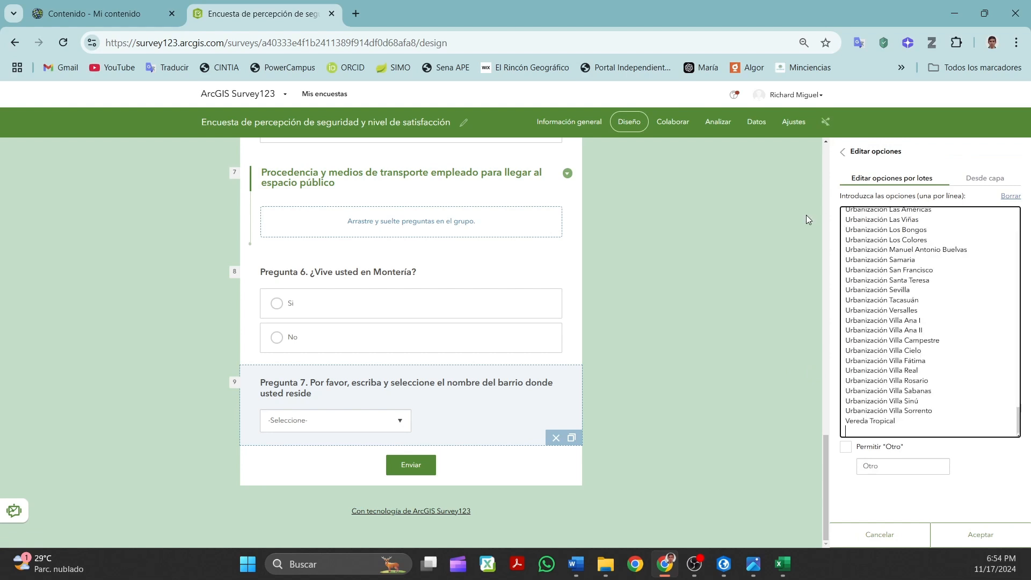
{"action": "key", "text": "BackSpace"}
{"action": "left_click", "coordinate": [846, 449]}
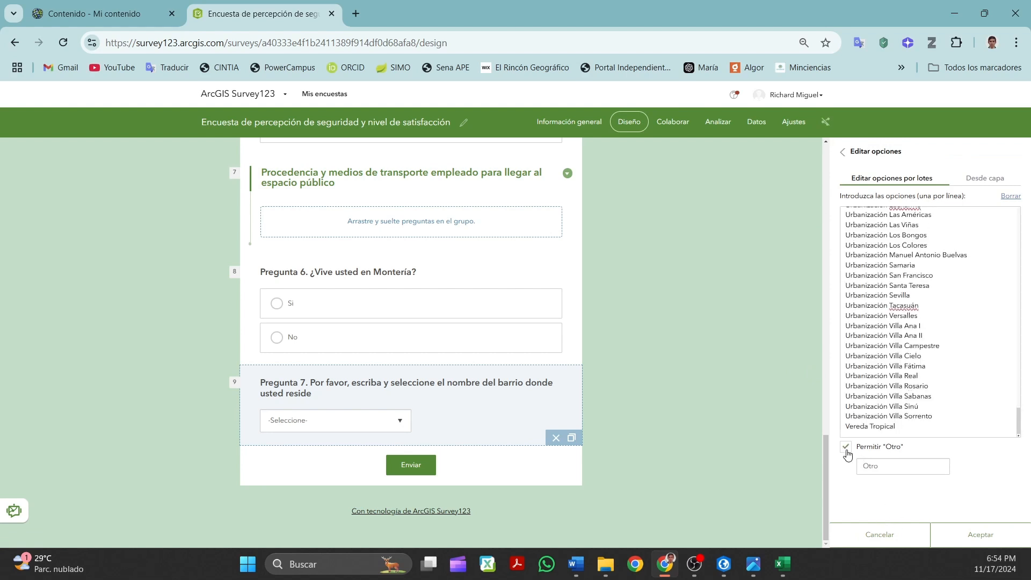
{"action": "left_click", "coordinate": [976, 545]}
Enable autocomplete for Pregunta 7's dropdown and save the survey.
{"action": "scroll", "coordinate": [897, 387], "scroll_direction": "down", "scroll_amount": 10}
{"action": "left_click_drag", "start_coordinate": [1024, 342], "coordinate": [1027, 180]}
{"action": "scroll", "coordinate": [878, 352], "scroll_direction": "down", "scroll_amount": 5}
{"action": "scroll", "coordinate": [885, 366], "scroll_direction": "down", "scroll_amount": 20}
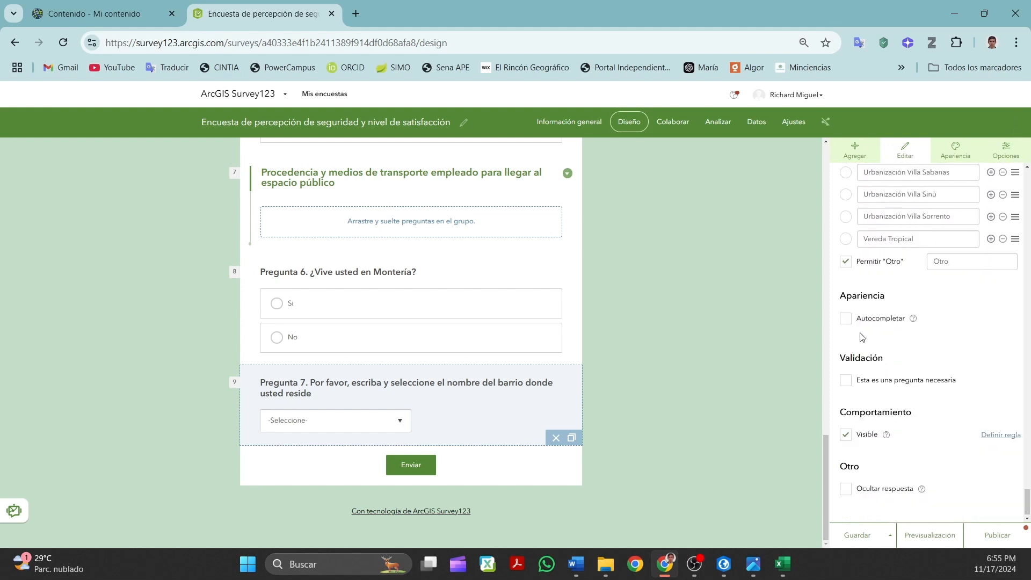
{"action": "left_click", "coordinate": [846, 320]}
{"action": "left_click", "coordinate": [854, 534]}
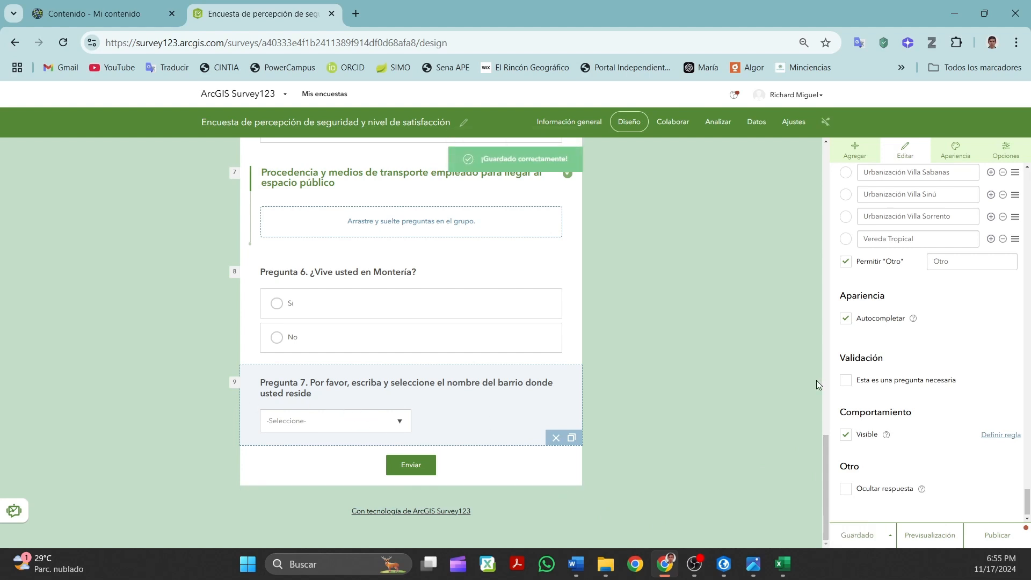
Preview the survey and browse the neighbourhood list in Pregunta 7's dropdown.
{"action": "left_click", "coordinate": [913, 532]}
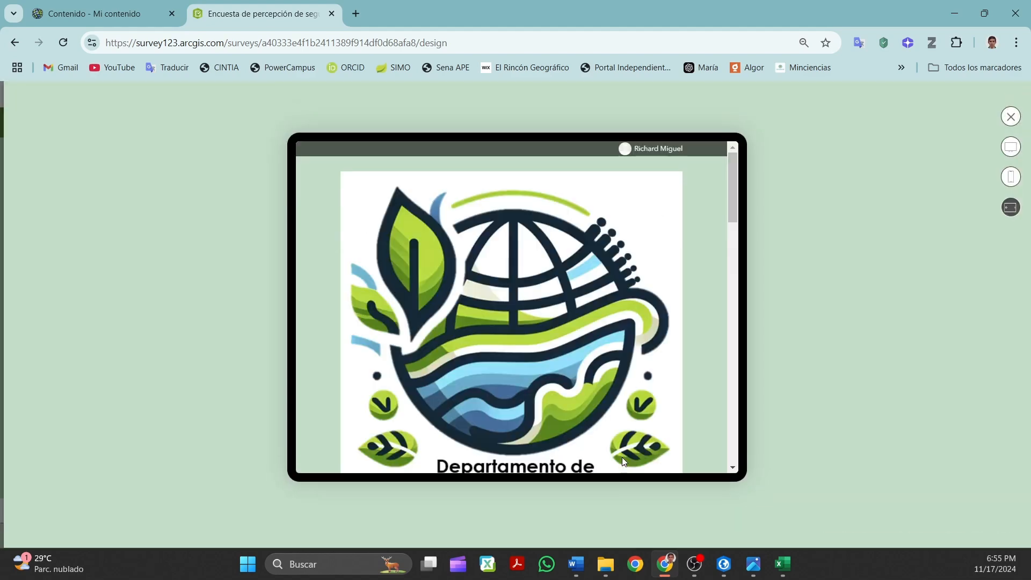
{"action": "scroll", "coordinate": [503, 388], "scroll_direction": "down", "scroll_amount": 10}
{"action": "scroll", "coordinate": [504, 387], "scroll_direction": "up", "scroll_amount": 1}
{"action": "scroll", "coordinate": [505, 386], "scroll_direction": "down", "scroll_amount": 3}
{"action": "left_click", "coordinate": [420, 357]}
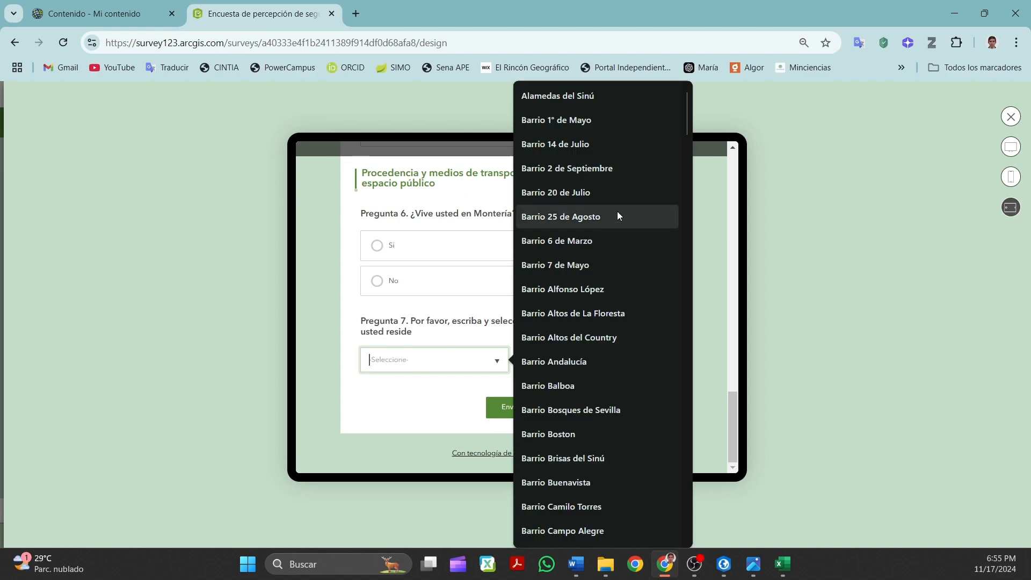
{"action": "scroll", "coordinate": [579, 330], "scroll_direction": "down", "scroll_amount": 5}
{"action": "left_click_drag", "start_coordinate": [687, 143], "coordinate": [687, 469]}
Test the dropdown's autocomplete by searching "La Rib" and choosing Barrio La Ribera, then close the preview.
{"action": "left_click", "coordinate": [412, 360]}
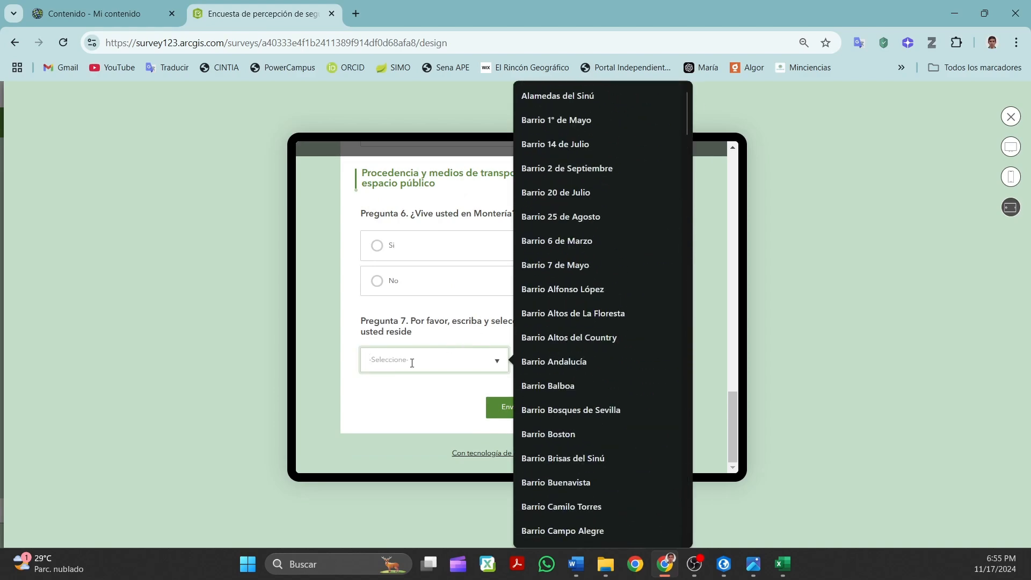
{"action": "type", "text": "La Rib"}
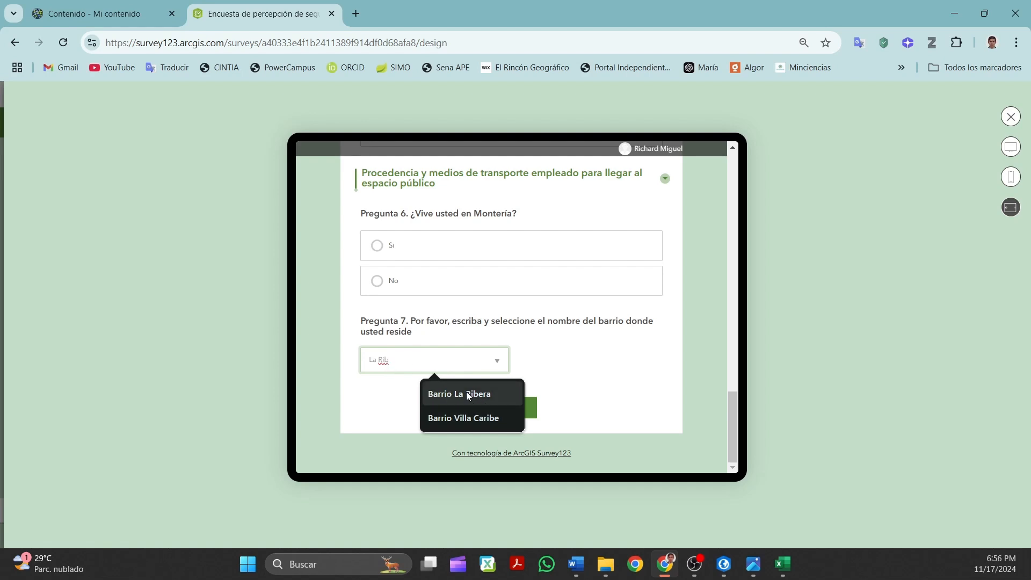
{"action": "left_click", "coordinate": [492, 395]}
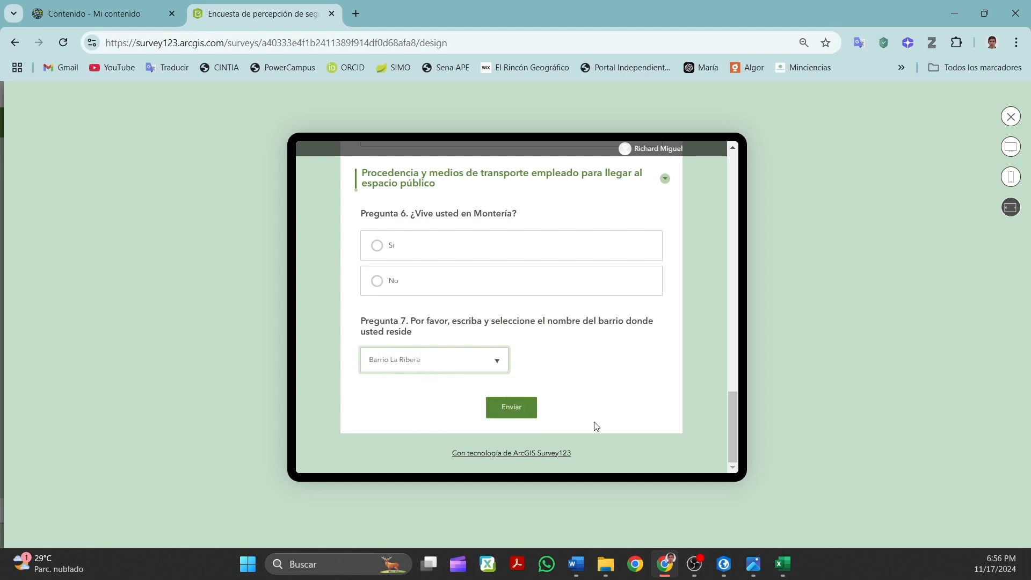
{"action": "left_click", "coordinate": [1010, 117]}
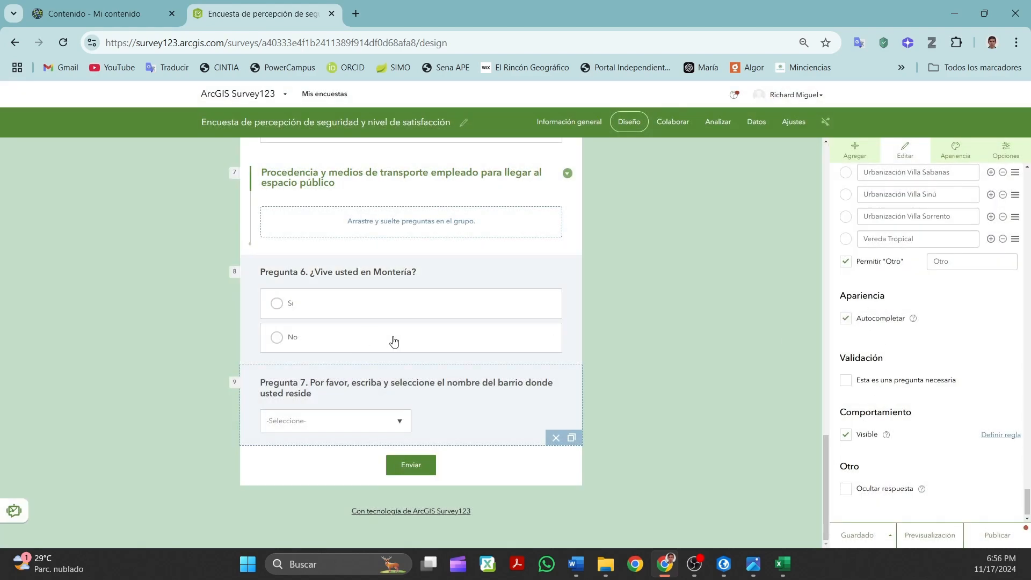
Examine Pregunta 7's dropdown settings in the design view and the question types available to add.
{"action": "scroll", "coordinate": [870, 300], "scroll_direction": "up", "scroll_amount": 5}
{"action": "scroll", "coordinate": [966, 349], "scroll_direction": "down", "scroll_amount": 5}
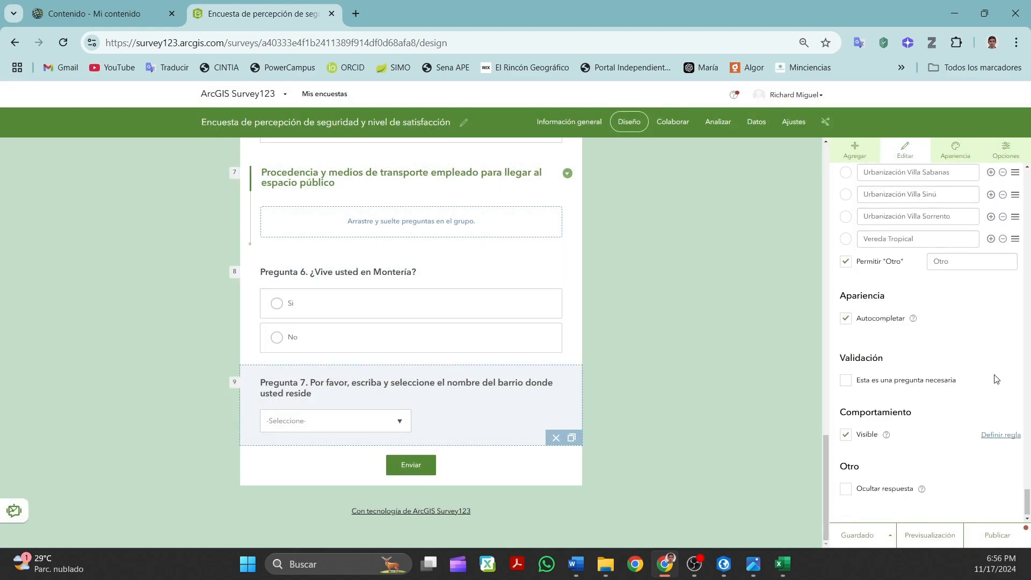
{"action": "scroll", "coordinate": [1002, 416], "scroll_direction": "up", "scroll_amount": 2}
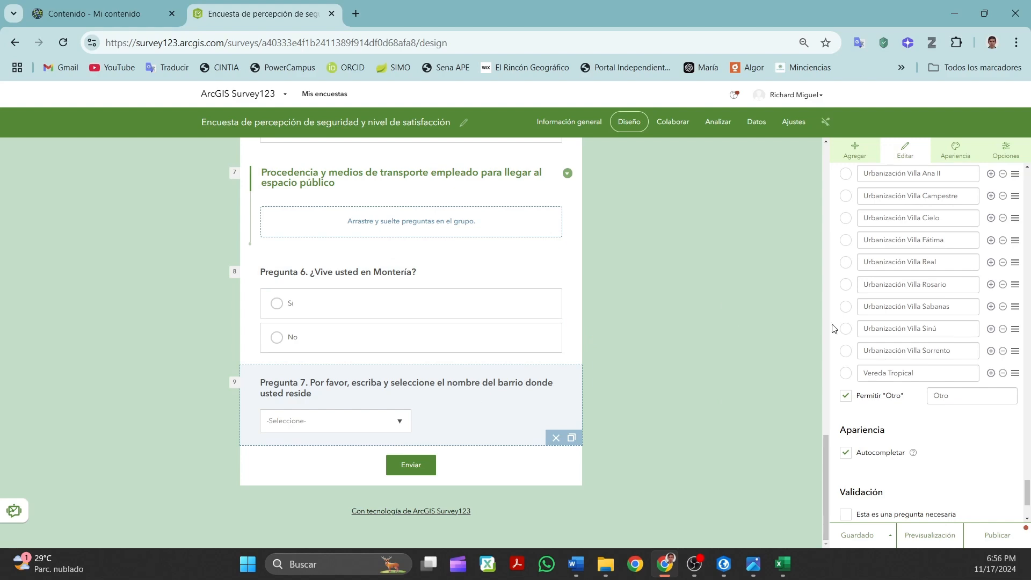
{"action": "scroll", "coordinate": [1021, 409], "scroll_direction": "up", "scroll_amount": 3}
{"action": "left_click_drag", "start_coordinate": [1026, 483], "coordinate": [1027, 507]}
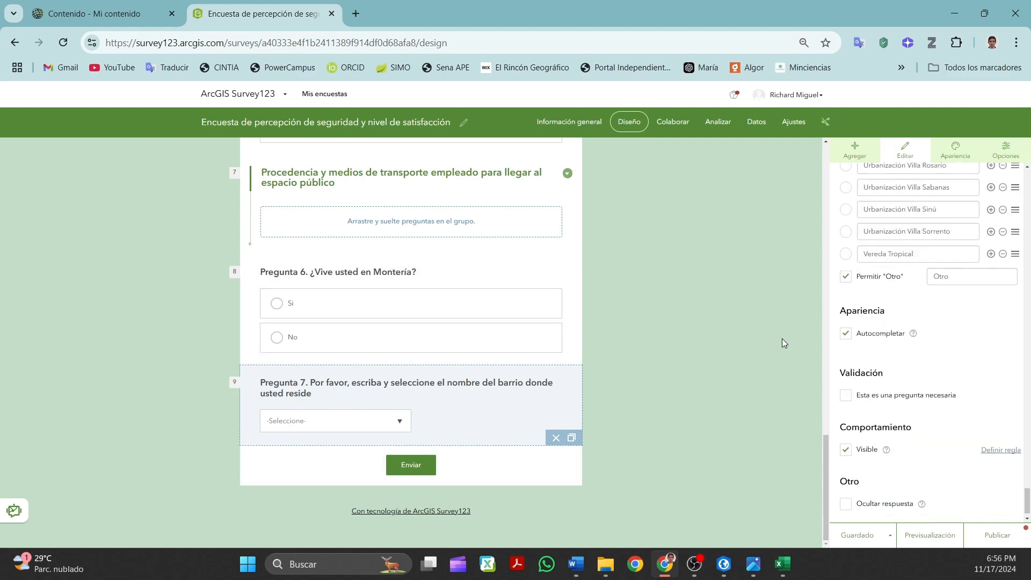
{"action": "scroll", "coordinate": [771, 348], "scroll_direction": "up", "scroll_amount": 8}
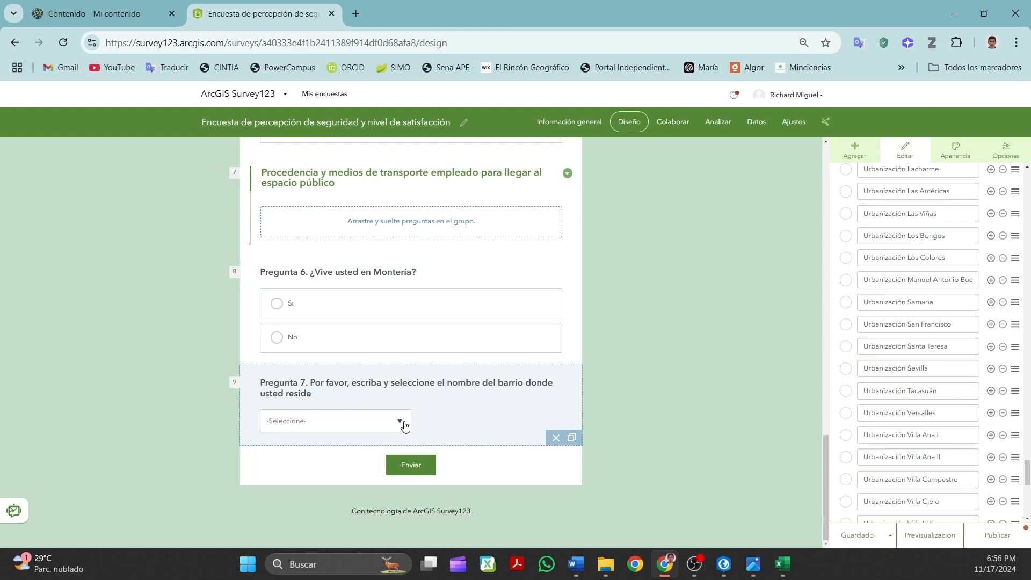
{"action": "scroll", "coordinate": [649, 381], "scroll_direction": "up", "scroll_amount": 5}
{"action": "scroll", "coordinate": [643, 385], "scroll_direction": "down", "scroll_amount": 4}
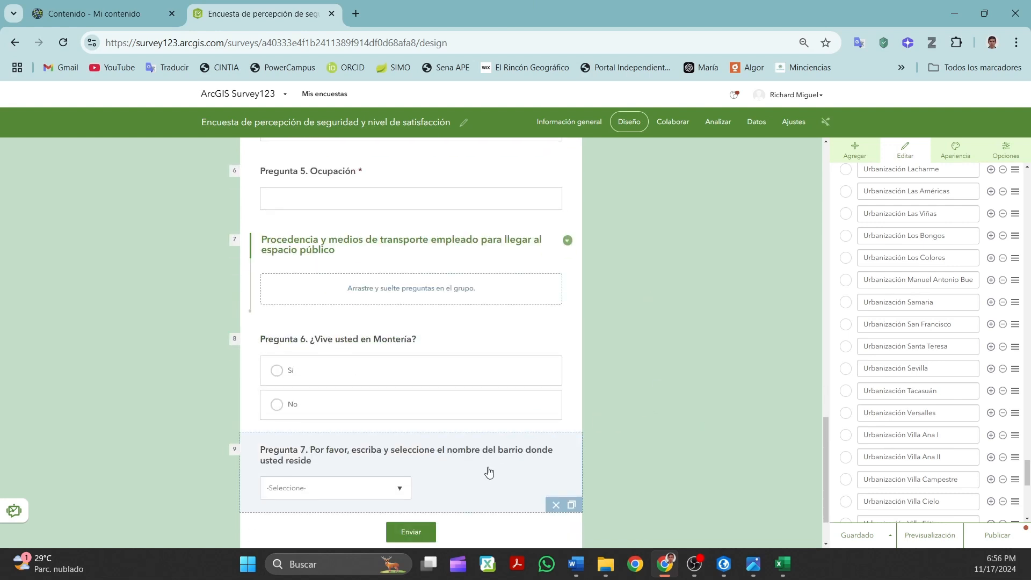
{"action": "left_click", "coordinate": [842, 156]}
{"action": "scroll", "coordinate": [976, 396], "scroll_direction": "down", "scroll_amount": 2}
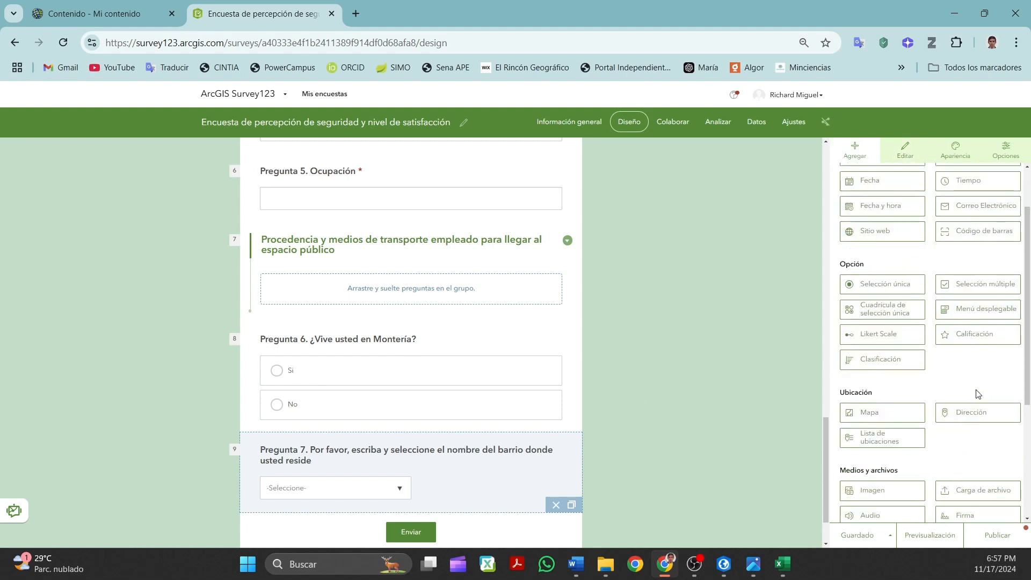
{"action": "scroll", "coordinate": [551, 539], "scroll_direction": "down", "scroll_amount": 2}
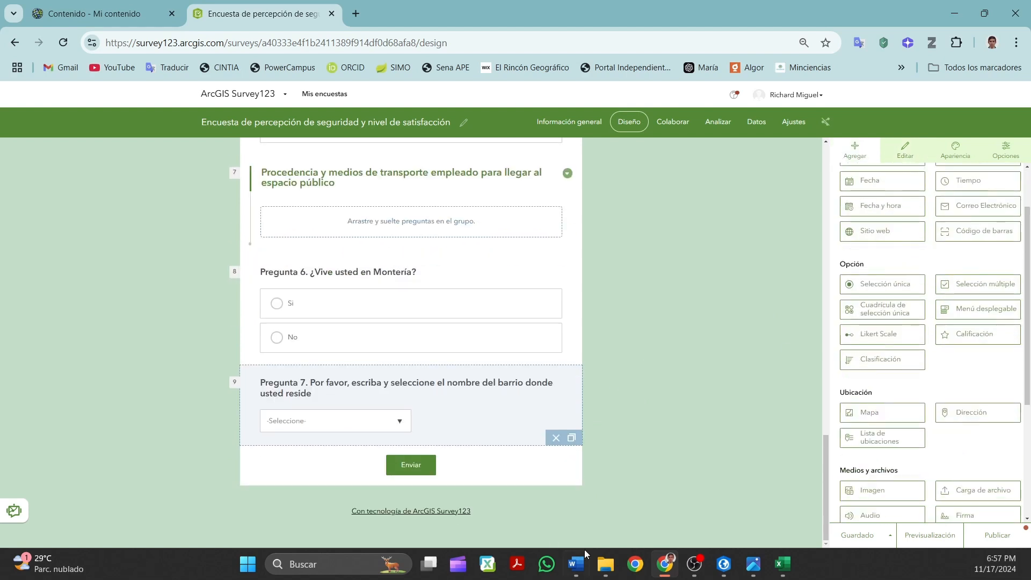
Give Pregunta 7 the hint "Filtre el nombre del barrio escribiendo su nombre", checking the question's wording in the Word questionnaire.
{"action": "left_click", "coordinate": [376, 384]}
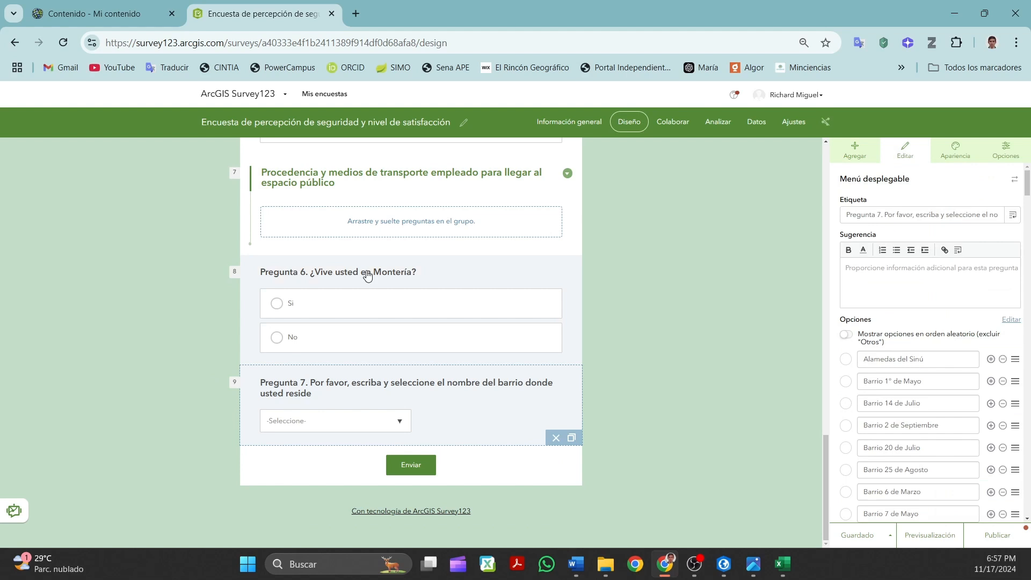
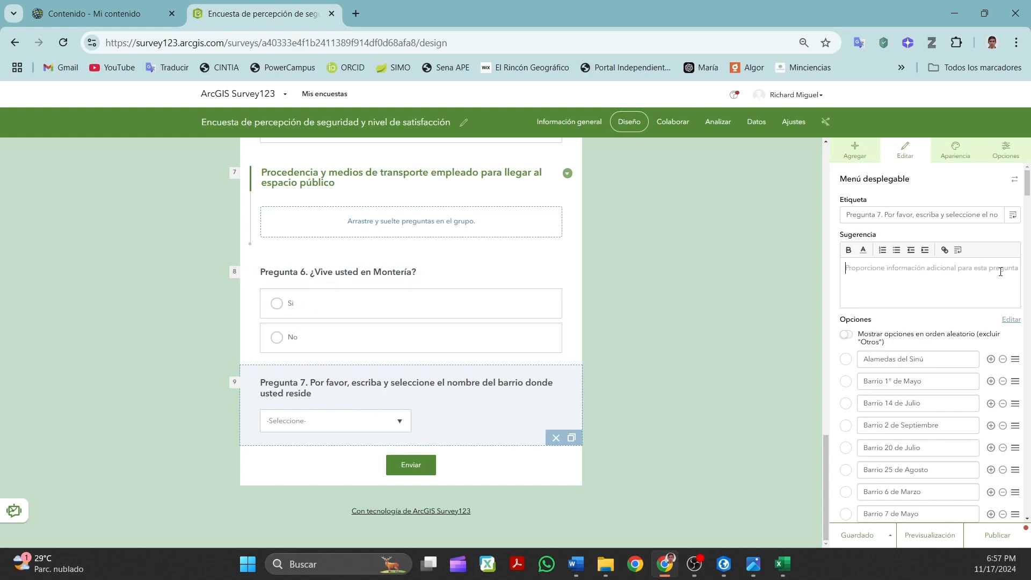
{"action": "type", "text": "Es"}
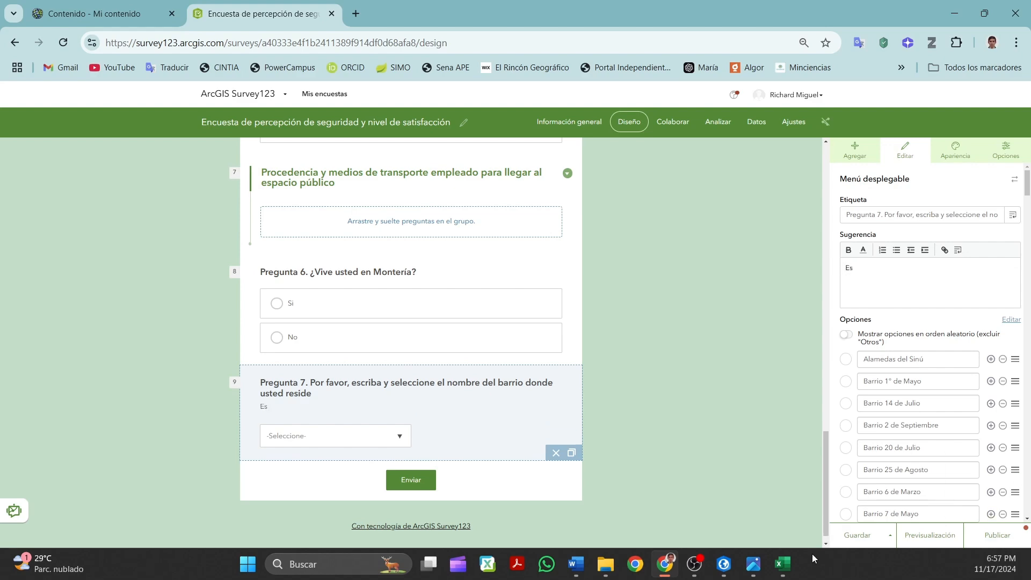
{"action": "left_click", "coordinate": [575, 564]}
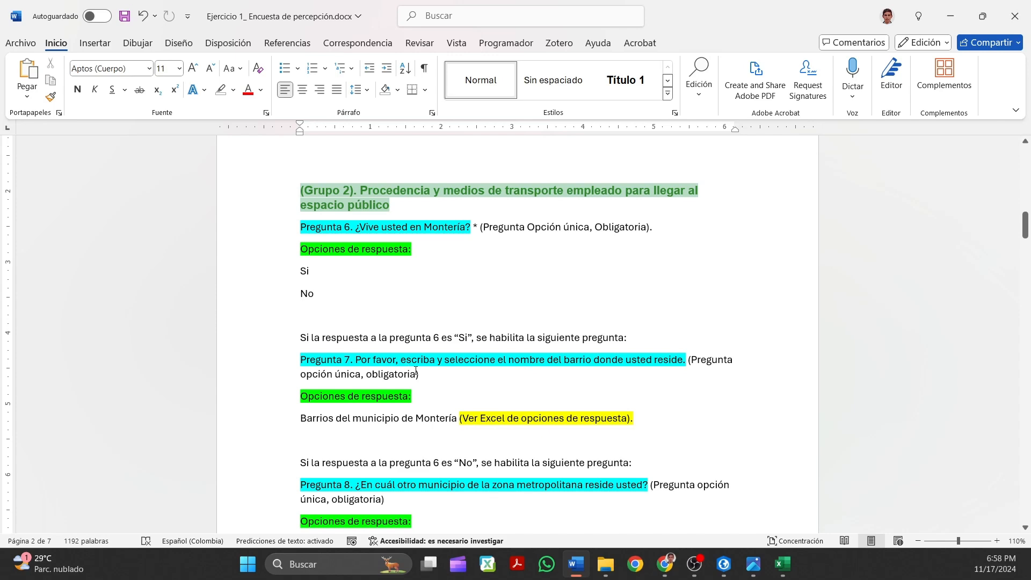
{"action": "left_click_drag", "start_coordinate": [357, 359], "coordinate": [507, 359]}
{"action": "left_click", "coordinate": [575, 564]}
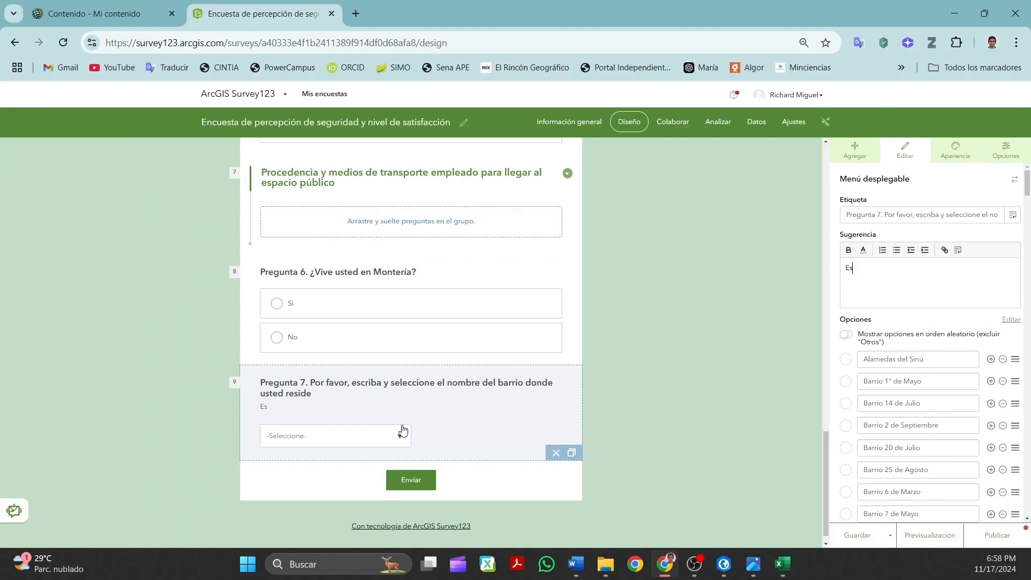
{"action": "left_click_drag", "start_coordinate": [881, 297], "coordinate": [831, 267]}
{"action": "type", "text": "Filtre el barr"}
{"action": "key", "text": "ctrl+shift+Left"}
{"action": "type", "text": "nombre del barrio escribiendo su nombre"}
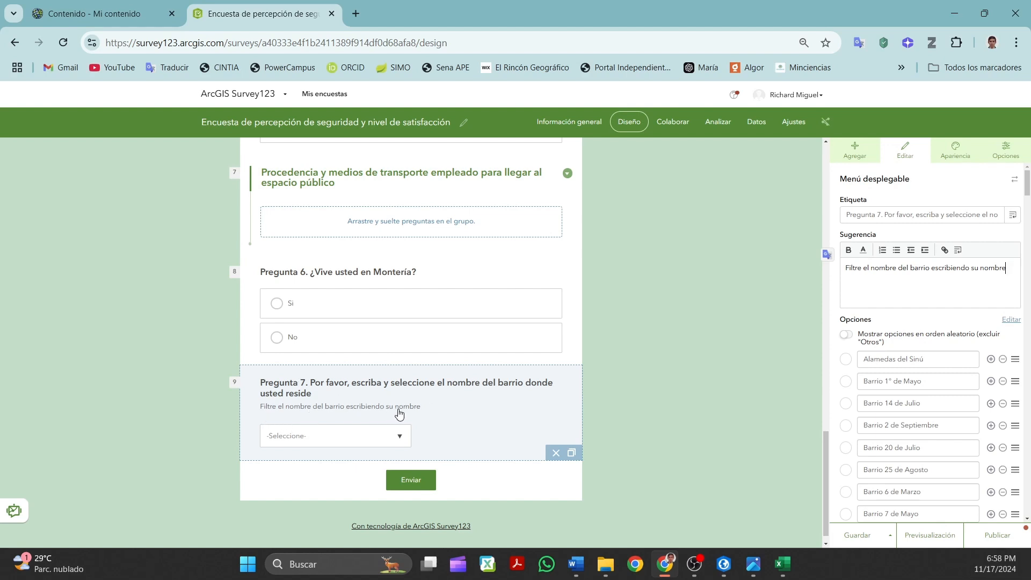
Shorten Pregunta 7's hint to "Filtre el barrio escribiendo su nombre".
{"action": "left_click", "coordinate": [913, 267]}
{"action": "key", "text": "BackSpace"}
{"action": "key", "text": "BackSpace"}
{"action": "key", "text": "BackSpace"}
{"action": "key", "text": "BackSpace"}
{"action": "key", "text": "BackSpace"}
{"action": "key", "text": "BackSpace"}
{"action": "key", "text": "BackSpace"}
{"action": "key", "text": "BackSpace"}
{"action": "key", "text": "BackSpace"}
{"action": "key", "text": "BackSpace"}
{"action": "key", "text": "BackSpace"}
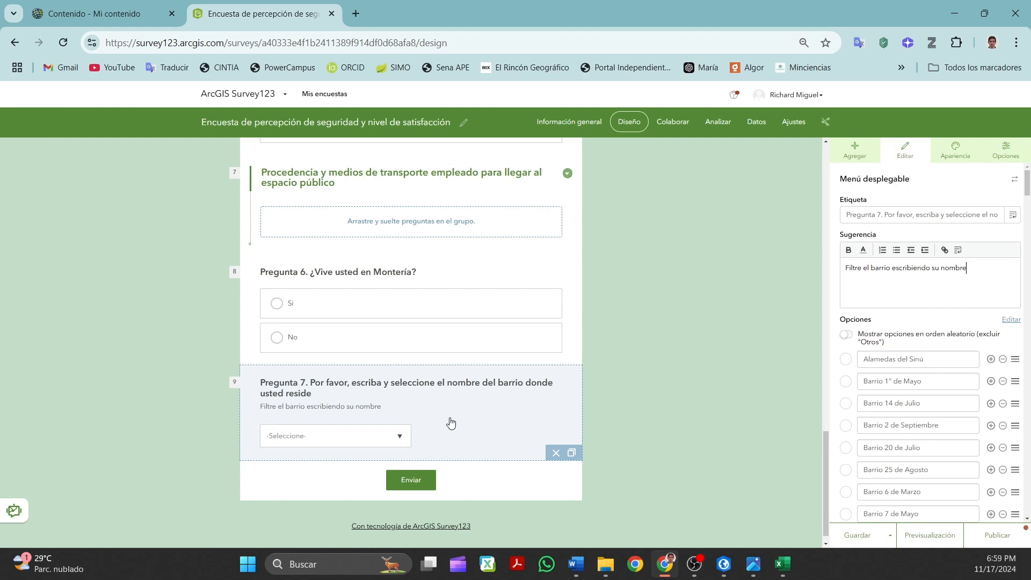
Start a visibility rule for Pregunta 7 based on "Pregunta 6. ¿Vive usted en Montería?".
{"action": "scroll", "coordinate": [916, 372], "scroll_direction": "down", "scroll_amount": 3}
{"action": "scroll", "coordinate": [916, 372], "scroll_direction": "up", "scroll_amount": 4}
{"action": "scroll", "coordinate": [972, 328], "scroll_direction": "down", "scroll_amount": 10}
{"action": "scroll", "coordinate": [973, 328], "scroll_direction": "down", "scroll_amount": 15}
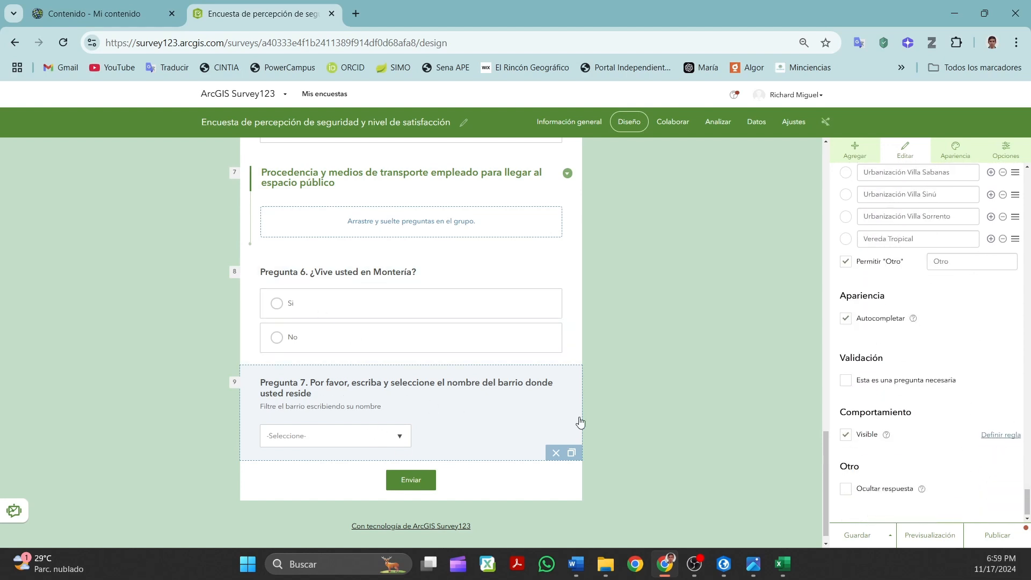
{"action": "left_click", "coordinate": [1000, 435]}
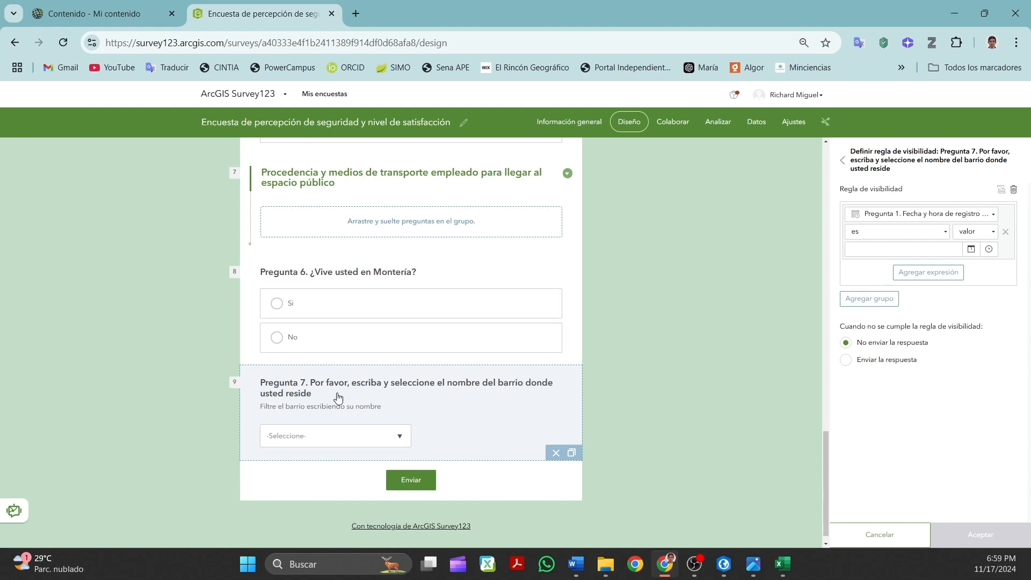
{"action": "left_click", "coordinate": [994, 216]}
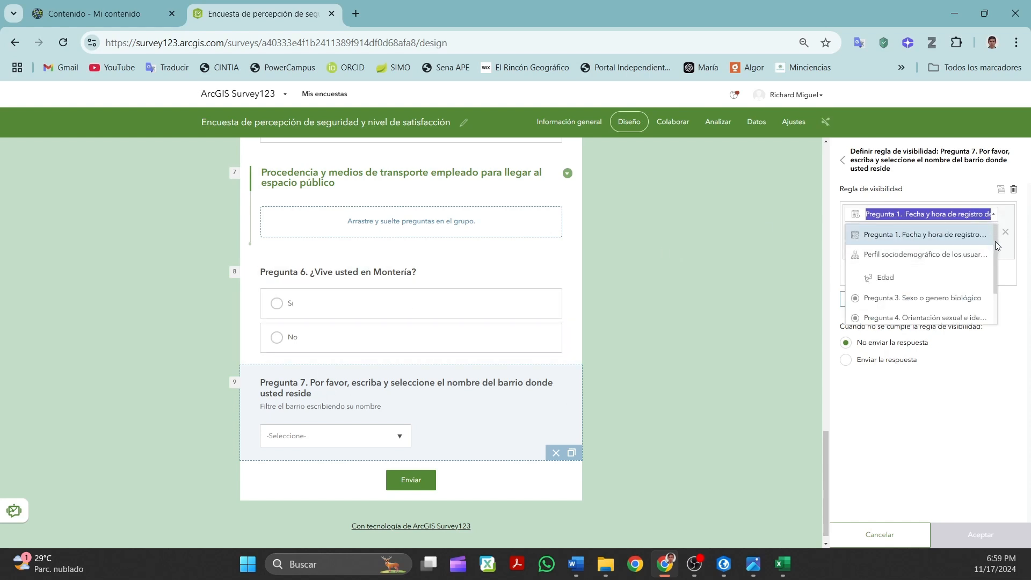
{"action": "scroll", "coordinate": [994, 241], "scroll_direction": "down", "scroll_amount": 2}
{"action": "left_click", "coordinate": [904, 314]}
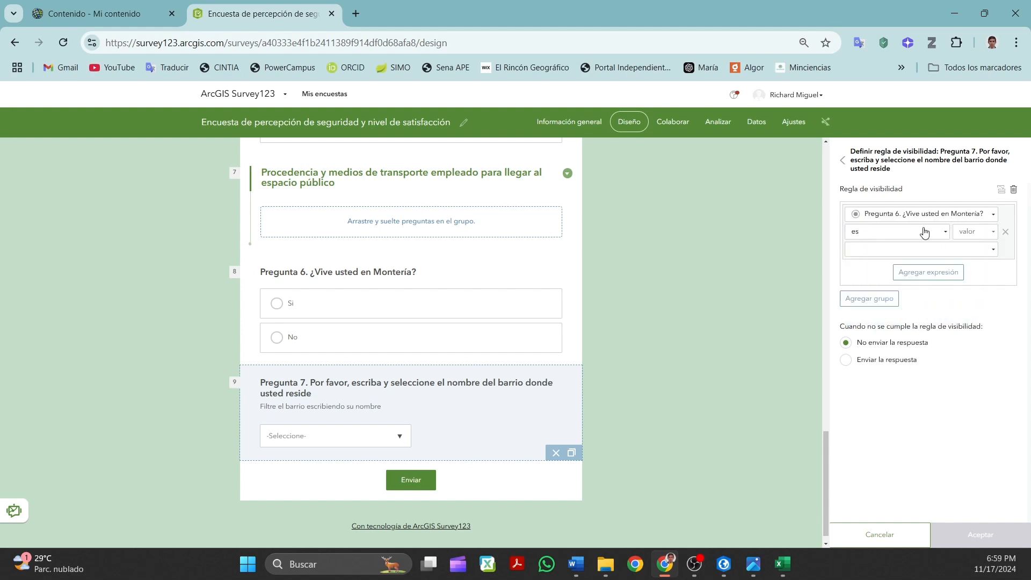
Set the rule to show Pregunta 7 when Pregunta 6 is Si, and accept it.
{"action": "left_click", "coordinate": [993, 249]}
{"action": "left_click", "coordinate": [866, 272]}
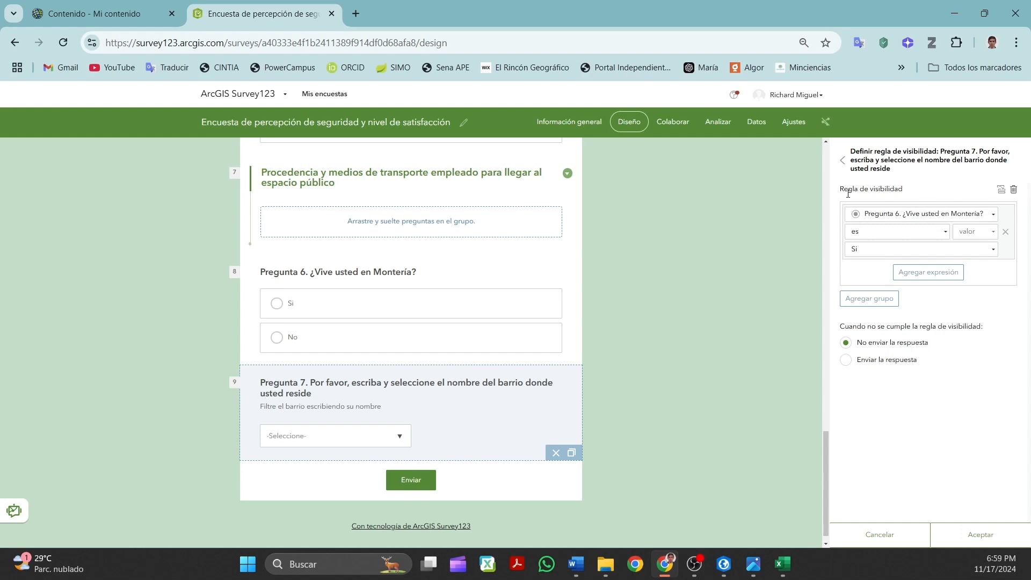
{"action": "left_click", "coordinate": [994, 251]}
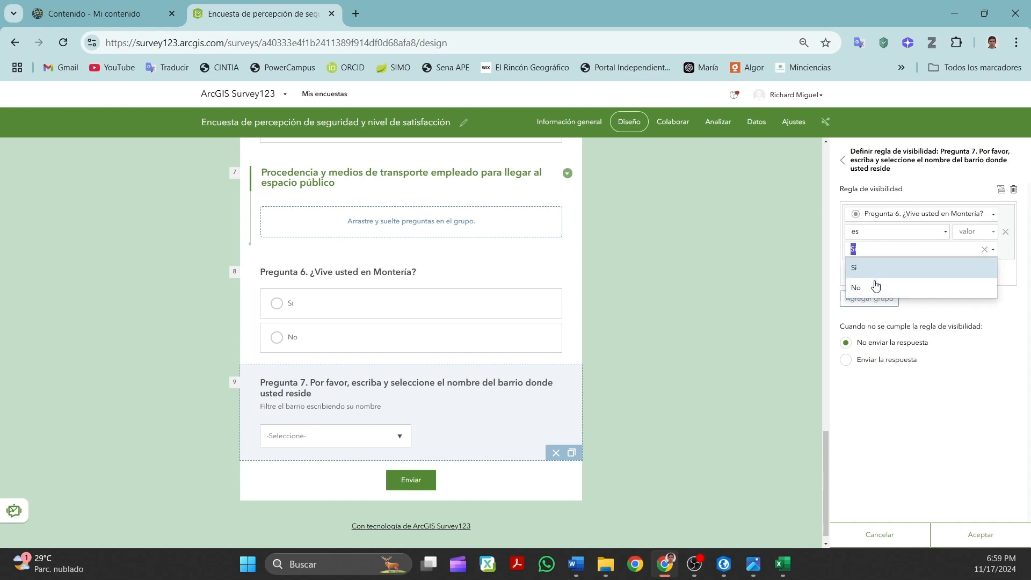
{"action": "left_click", "coordinate": [885, 249]}
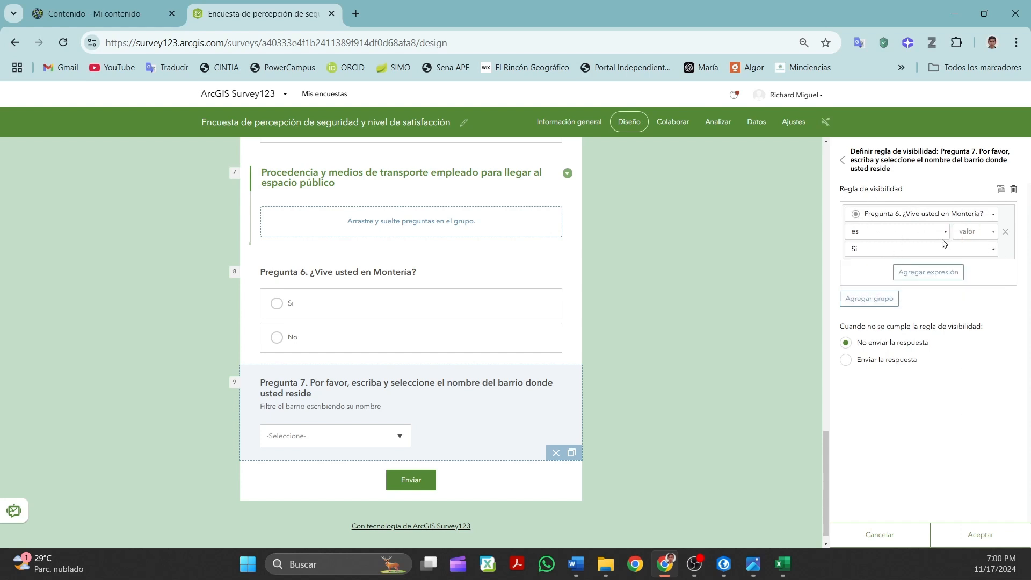
{"action": "left_click", "coordinate": [993, 250]}
{"action": "left_click", "coordinate": [865, 271]}
{"action": "left_click", "coordinate": [980, 534]}
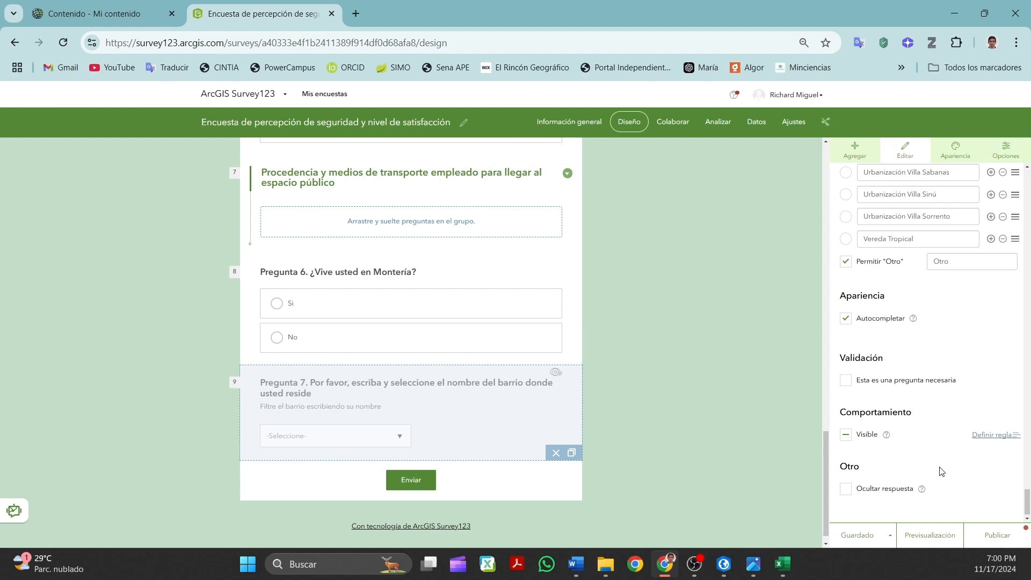
Clear Pregunta 7's visibility rule by making the question always visible, and reapply the rule.
{"action": "left_click", "coordinate": [845, 435]}
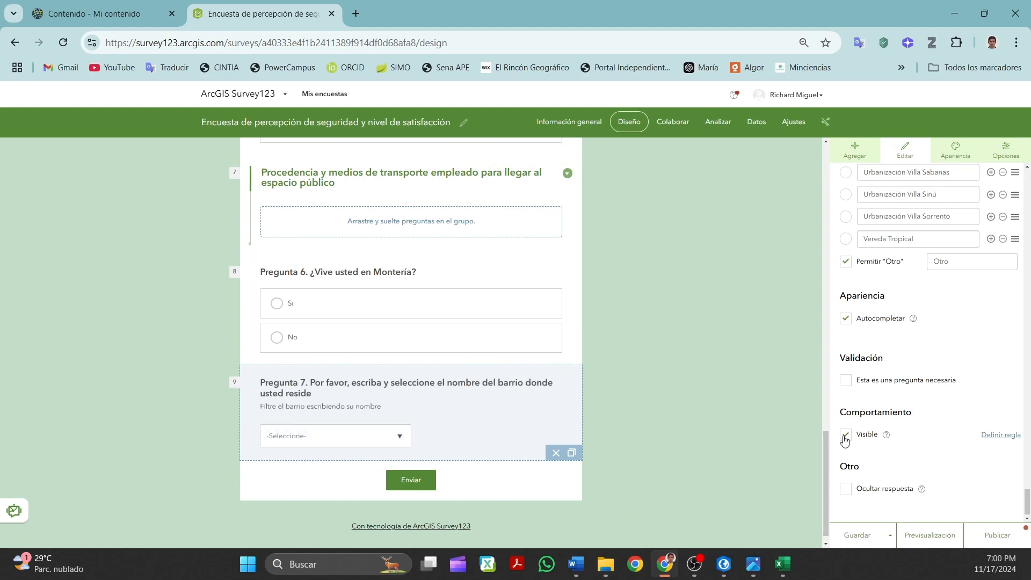
{"action": "left_click", "coordinate": [999, 436]}
{"action": "left_click", "coordinate": [961, 535]}
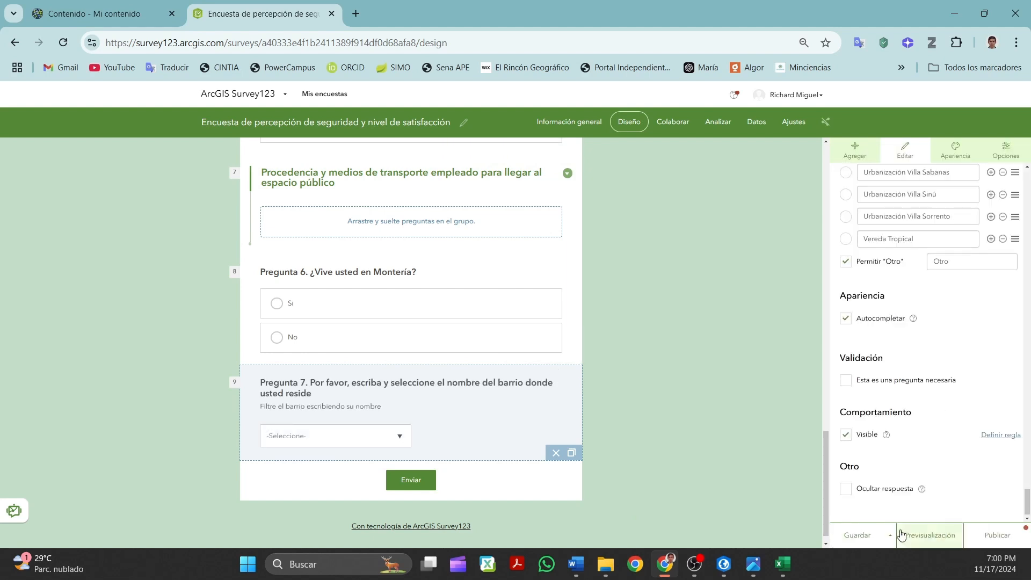
Preview the survey and test Pregunta 7's visibility by answering Pregunta 6 with No and with Si.
{"action": "left_click", "coordinate": [928, 539]}
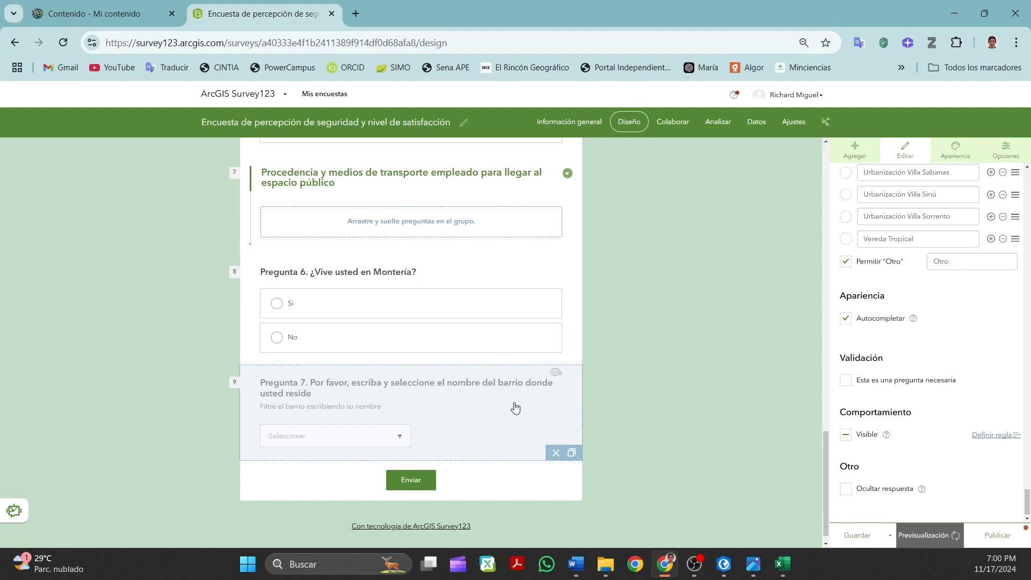
{"action": "scroll", "coordinate": [580, 326], "scroll_direction": "down", "scroll_amount": 15}
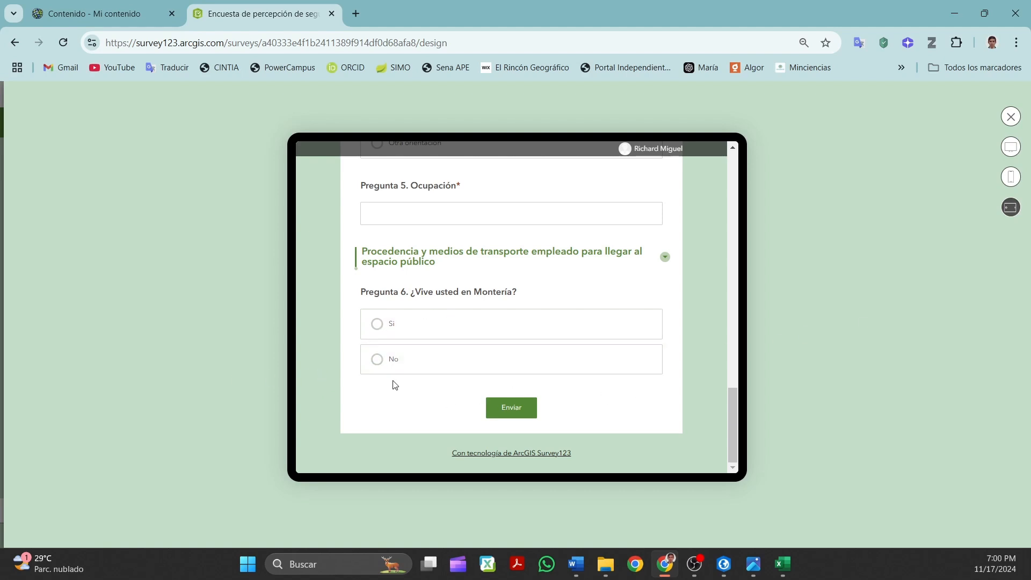
{"action": "left_click", "coordinate": [408, 365]}
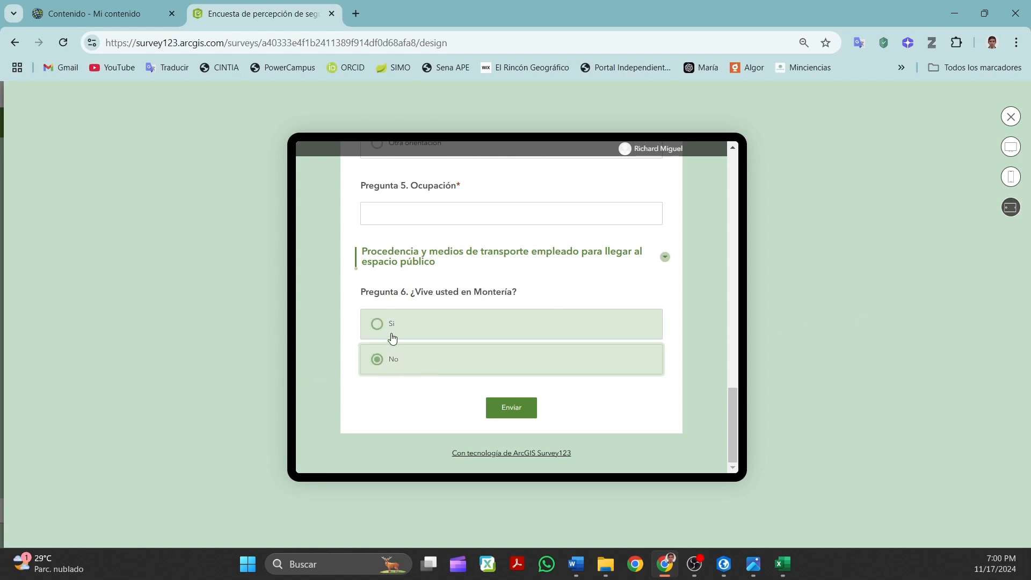
{"action": "left_click", "coordinate": [410, 333]}
{"action": "scroll", "coordinate": [430, 280], "scroll_direction": "down", "scroll_amount": 2}
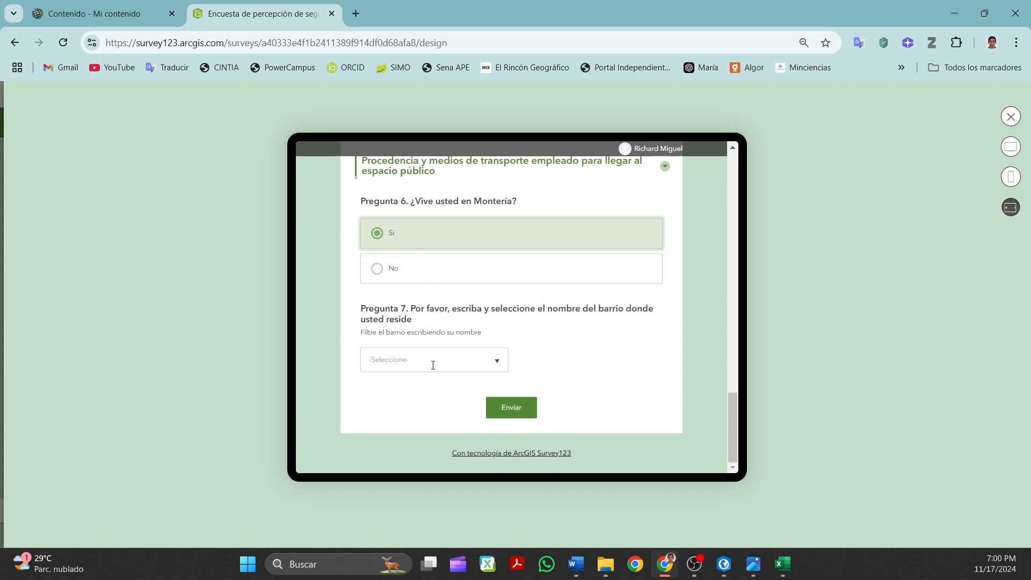
Test the neighbourhood filter in the preview by searching "Castellana" and choosing Barrio La Castellana.
{"action": "left_click", "coordinate": [429, 369]}
{"action": "left_click_drag", "start_coordinate": [687, 113], "coordinate": [682, 212]}
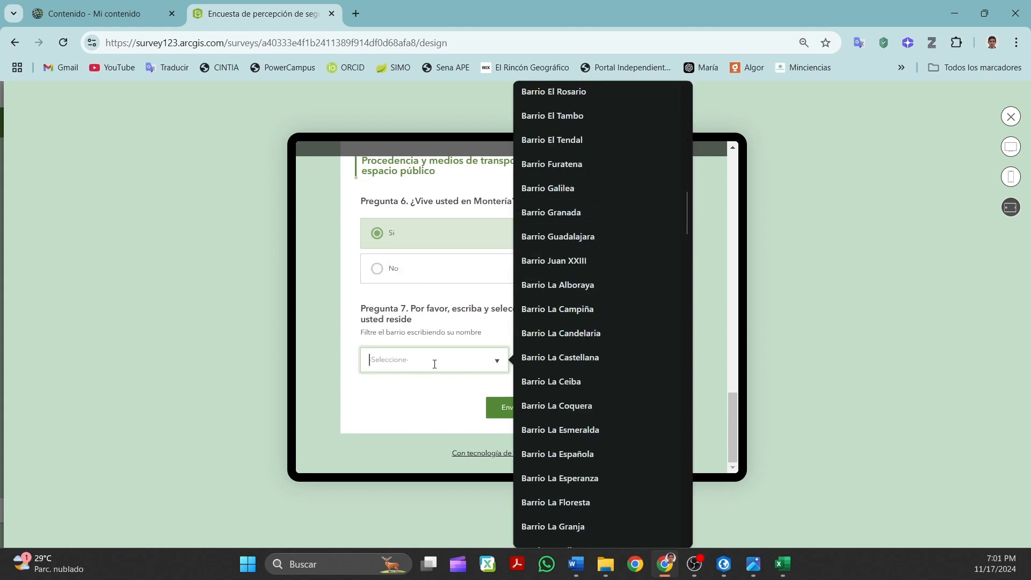
{"action": "type", "text": "Castellana"}
{"action": "left_click", "coordinate": [457, 394]}
{"action": "left_click_drag", "start_coordinate": [482, 333], "coordinate": [505, 332]}
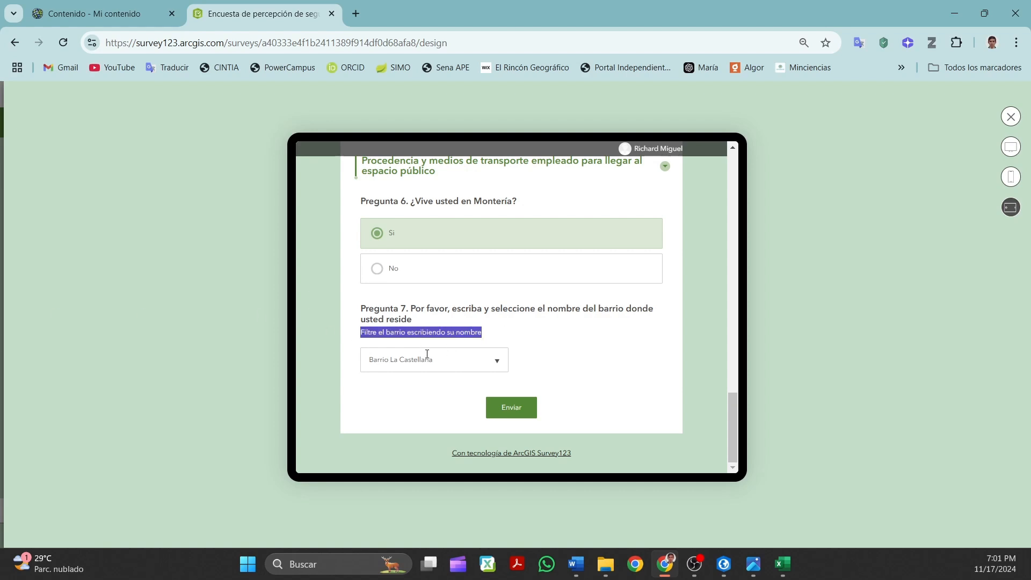
Switch Pregunta 6 to No and back to Si to recheck Pregunta 7's visibility, and close the preview.
{"action": "scroll", "coordinate": [427, 284], "scroll_direction": "up", "scroll_amount": 1}
{"action": "scroll", "coordinate": [423, 252], "scroll_direction": "down", "scroll_amount": 1}
{"action": "left_click", "coordinate": [393, 271]}
{"action": "left_click", "coordinate": [401, 324]}
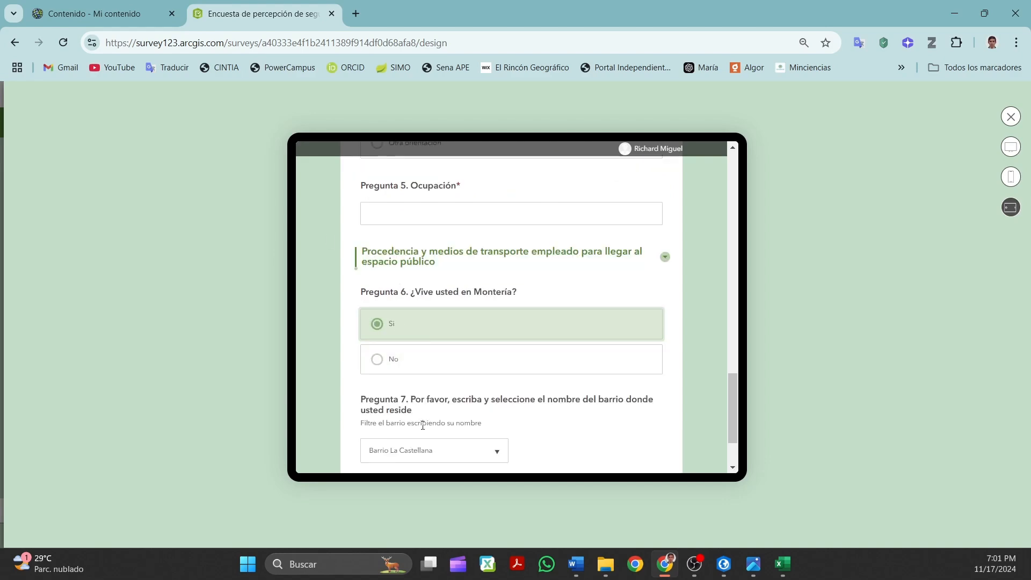
{"action": "scroll", "coordinate": [413, 414], "scroll_direction": "down", "scroll_amount": 2}
{"action": "left_click", "coordinate": [1011, 116]}
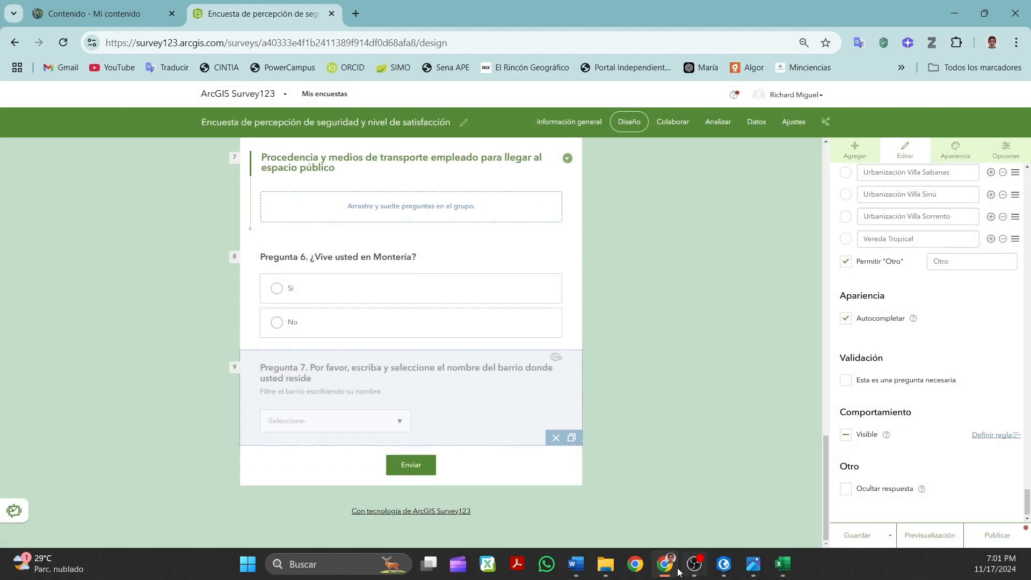
Switch to the Word questionnaire and review the conditions and answer options for Preguntas 6 to 8.
{"action": "left_click", "coordinate": [579, 564]}
{"action": "scroll", "coordinate": [354, 321], "scroll_direction": "down", "scroll_amount": 3}
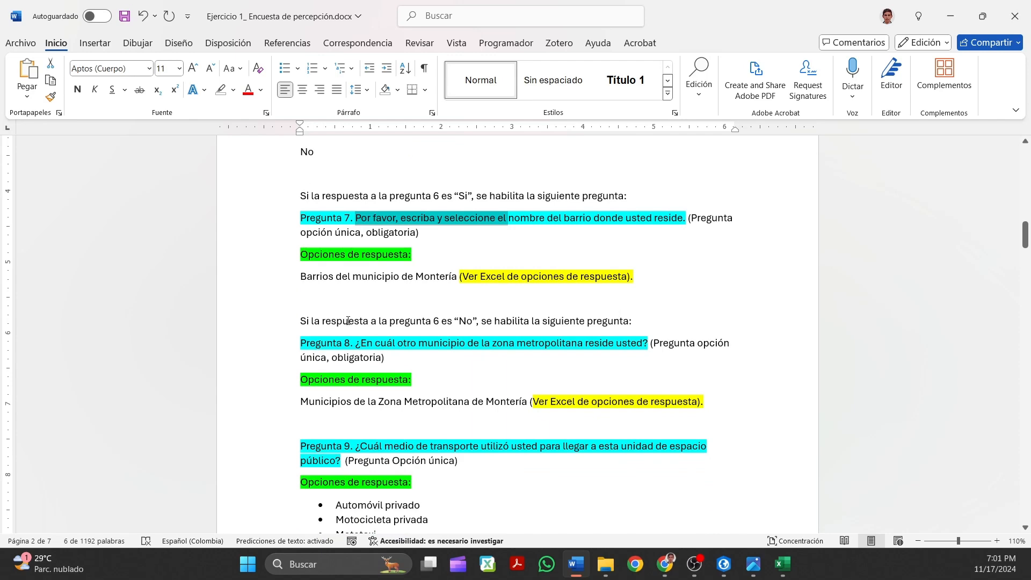
{"action": "scroll", "coordinate": [437, 355], "scroll_direction": "up", "scroll_amount": 3}
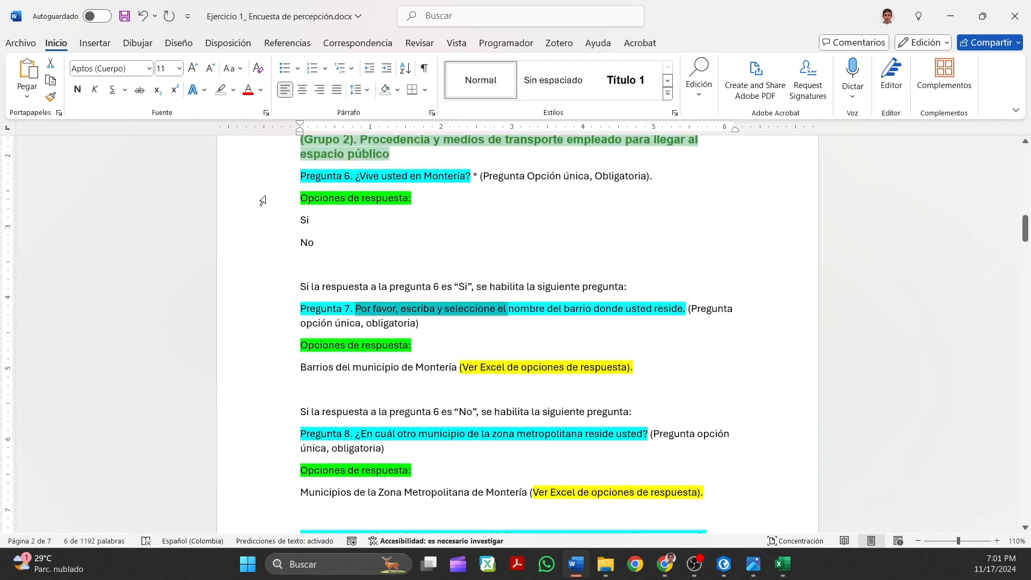
{"action": "scroll", "coordinate": [396, 237], "scroll_direction": "down", "scroll_amount": 3}
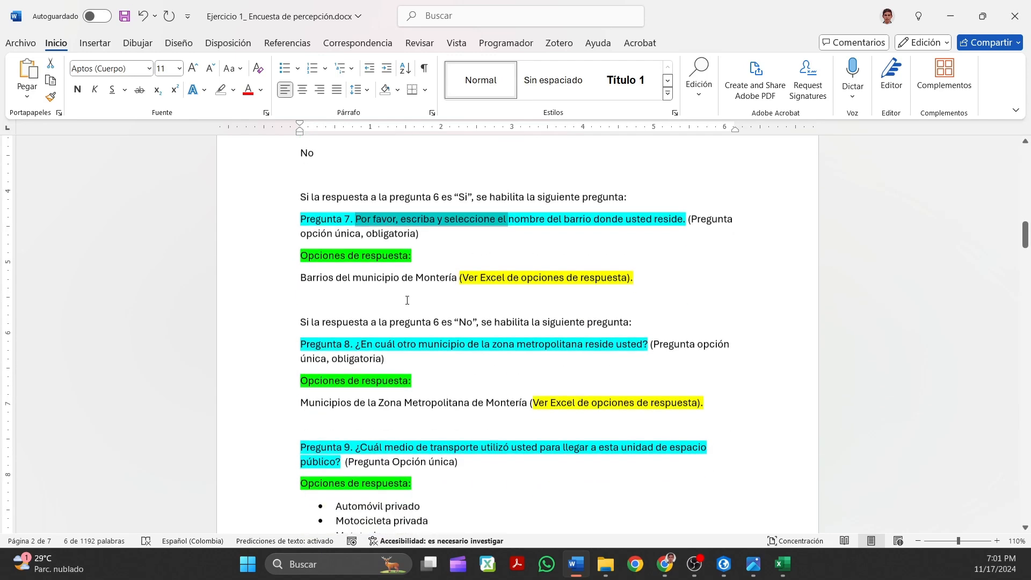
{"action": "scroll", "coordinate": [393, 336], "scroll_direction": "up", "scroll_amount": 2}
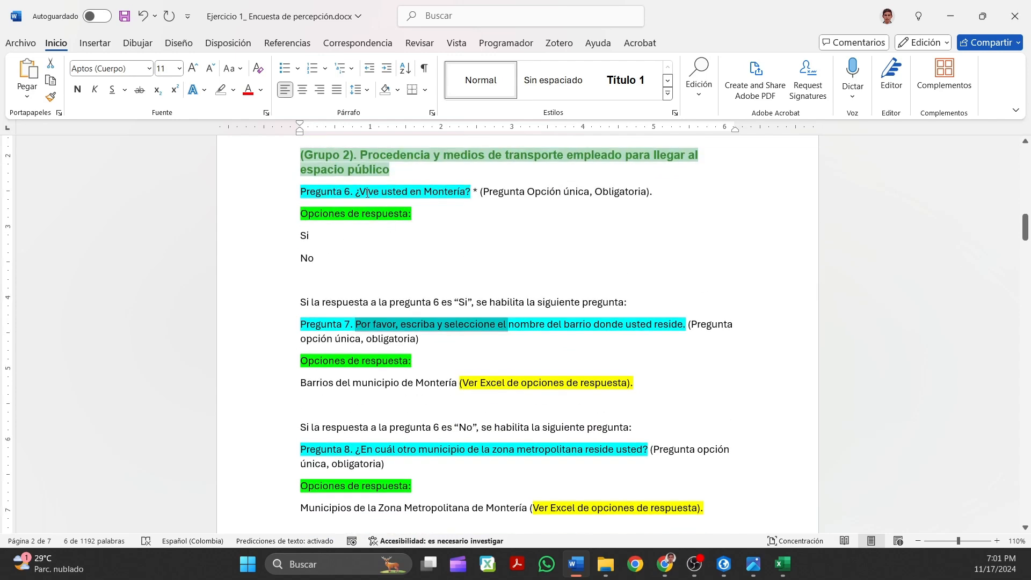
{"action": "double_click", "coordinate": [328, 261]}
{"action": "scroll", "coordinate": [335, 387], "scroll_direction": "down", "scroll_amount": 2}
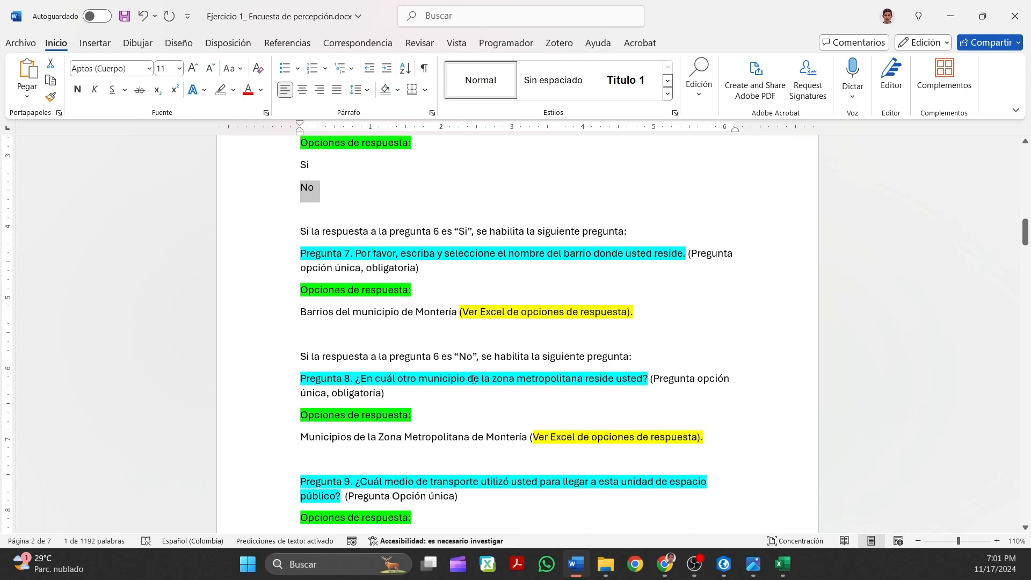
Replace "de la zona metropolitana" with "o territorio" in Pregunta 8 of the questionnaire.
{"action": "left_click_drag", "start_coordinate": [476, 379], "coordinate": [589, 380]}
{"action": "key", "text": "Delete"}
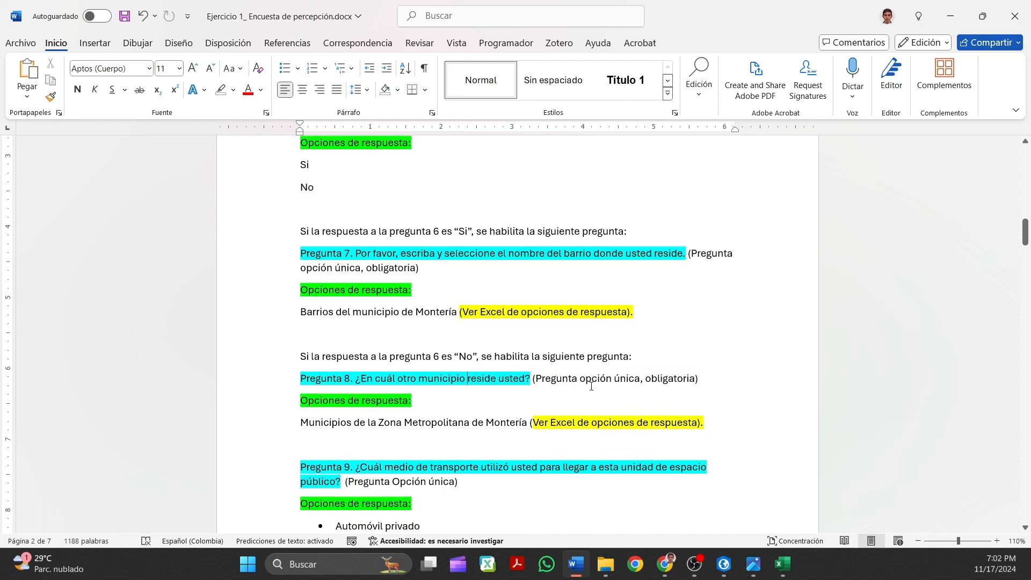
{"action": "type", "text": "o territori"}
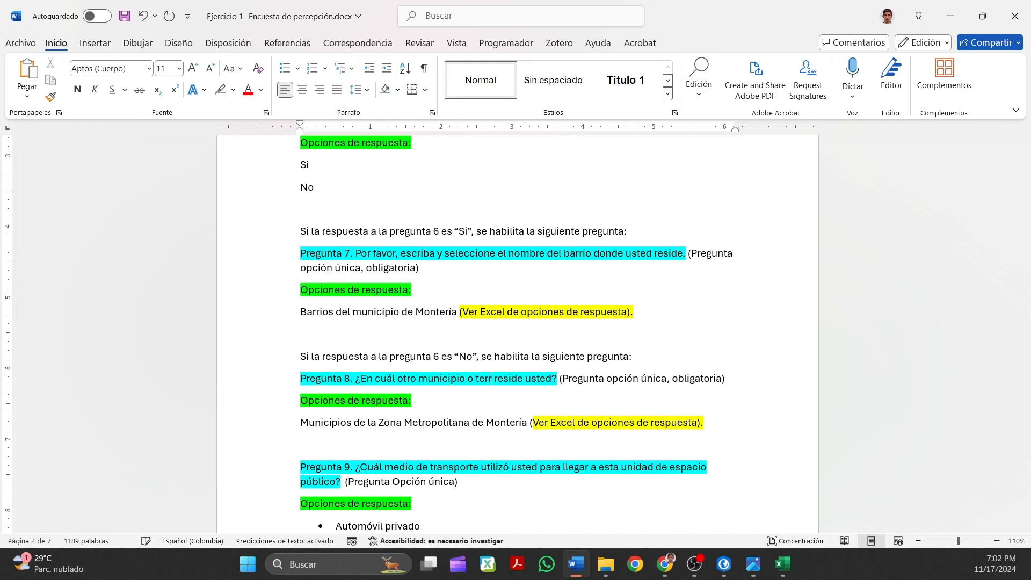
{"action": "type", "text": "o"}
Copy Pregunta 8's wording from the questionnaire and add a single-line text question to the Survey123 form with it as label.
{"action": "left_click_drag", "start_coordinate": [305, 382], "coordinate": [581, 380]}
{"action": "key", "text": "ctrl+c"}
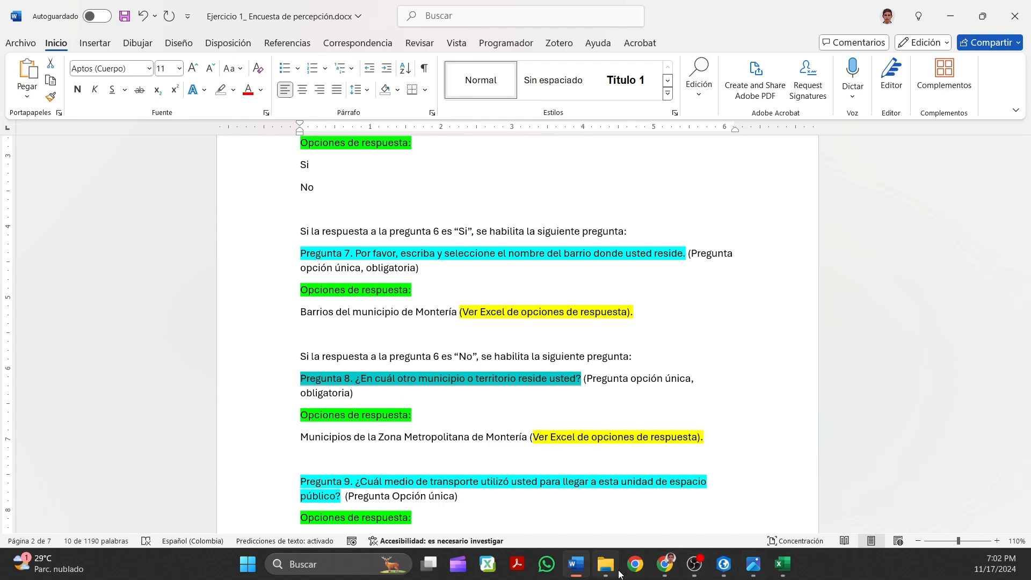
{"action": "left_click", "coordinate": [666, 568]}
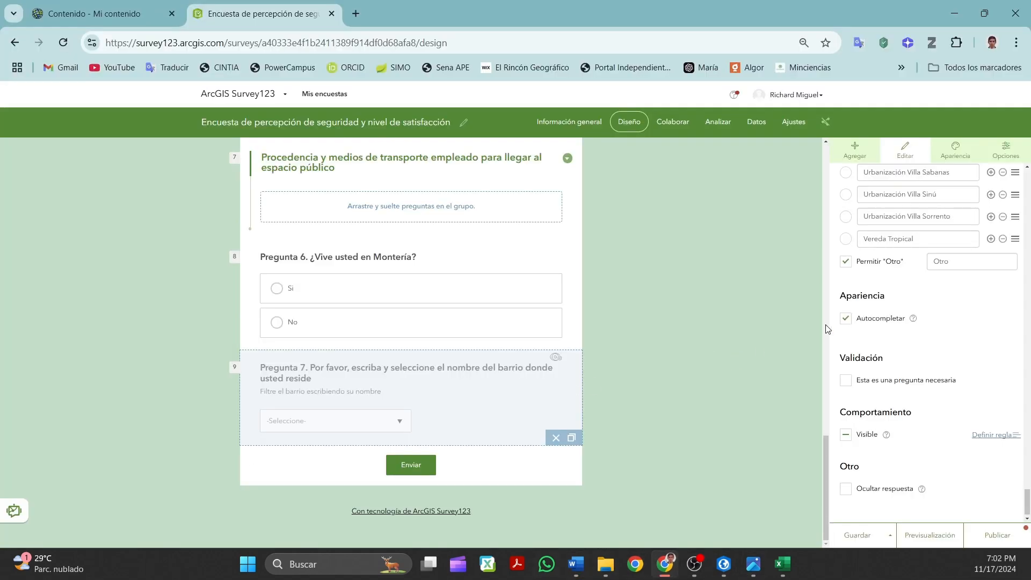
{"action": "left_click", "coordinate": [876, 156]}
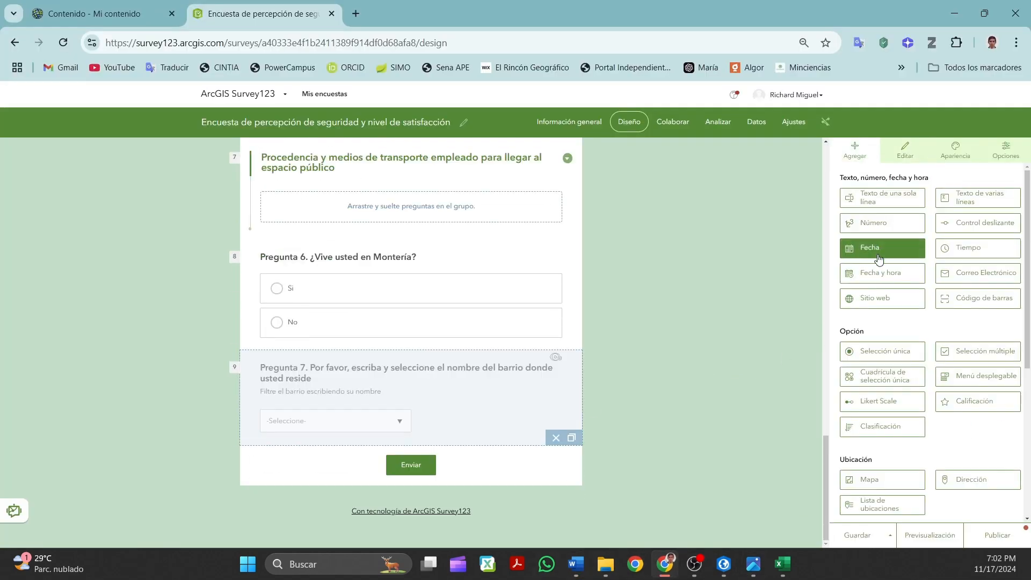
{"action": "left_click", "coordinate": [895, 199]}
{"action": "left_click_drag", "start_coordinate": [937, 210], "coordinate": [816, 208]}
{"action": "key", "text": "ctrl+v"}
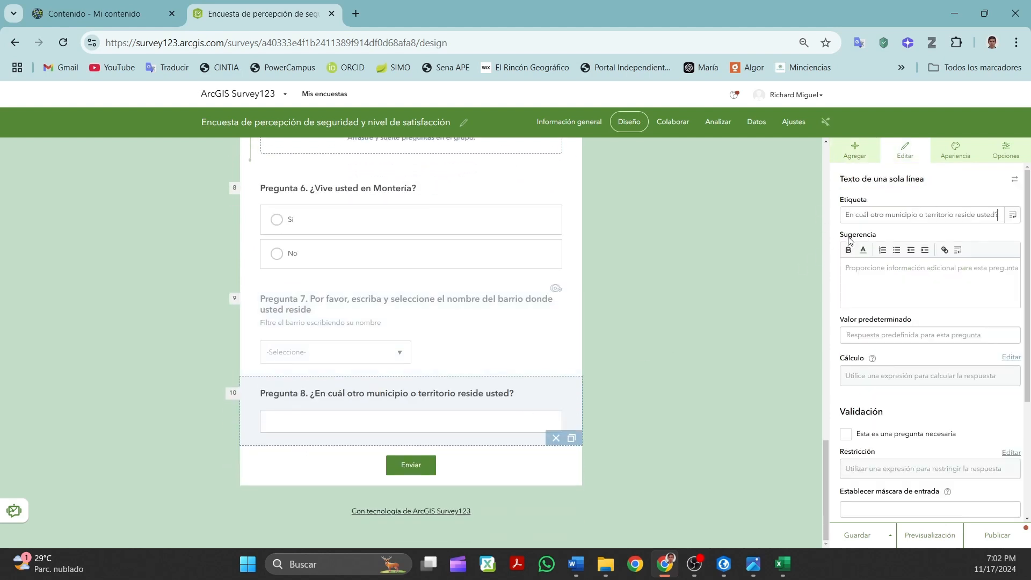
{"action": "left_click", "coordinate": [931, 233]}
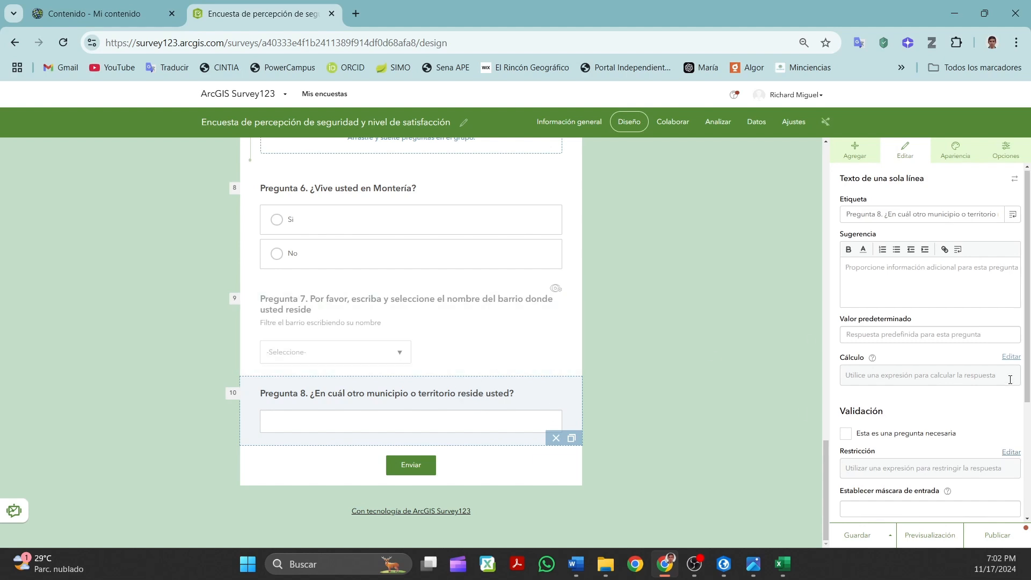
Define a visibility rule for Pregunta 8 so it shows only when Pregunta 6 is No.
{"action": "scroll", "coordinate": [933, 372], "scroll_direction": "down", "scroll_amount": 3}
{"action": "scroll", "coordinate": [990, 310], "scroll_direction": "down", "scroll_amount": 1}
{"action": "left_click", "coordinate": [1000, 403]}
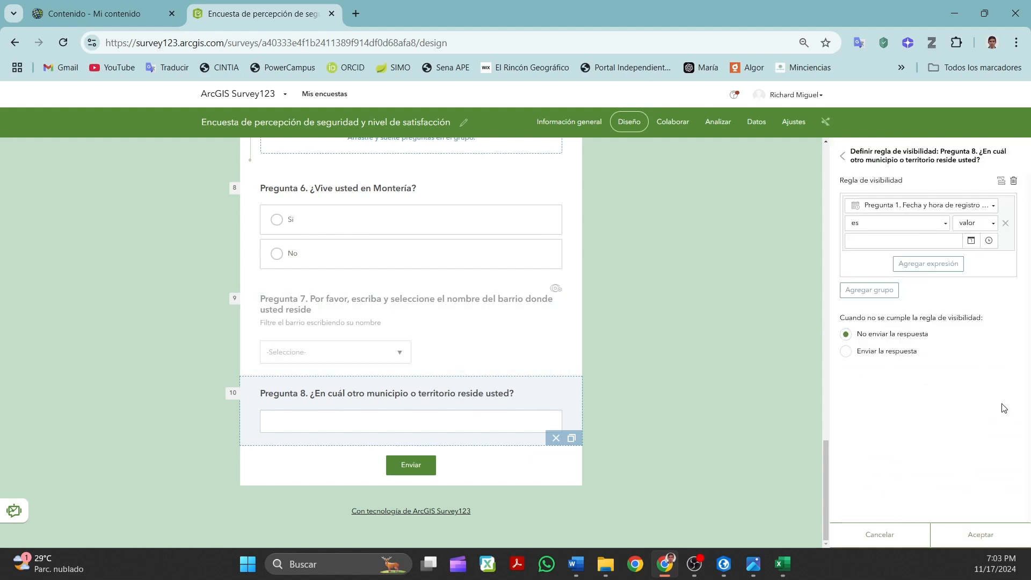
{"action": "left_click", "coordinate": [943, 201]}
{"action": "scroll", "coordinate": [921, 269], "scroll_direction": "down", "scroll_amount": 2}
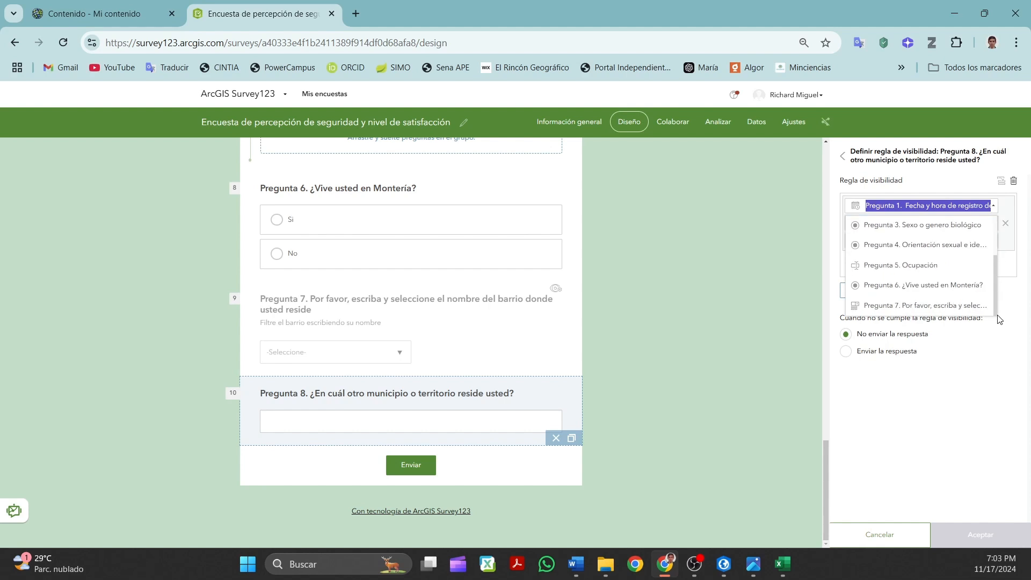
{"action": "left_click", "coordinate": [916, 285]}
{"action": "left_click", "coordinate": [964, 248]}
{"action": "left_click", "coordinate": [928, 279]}
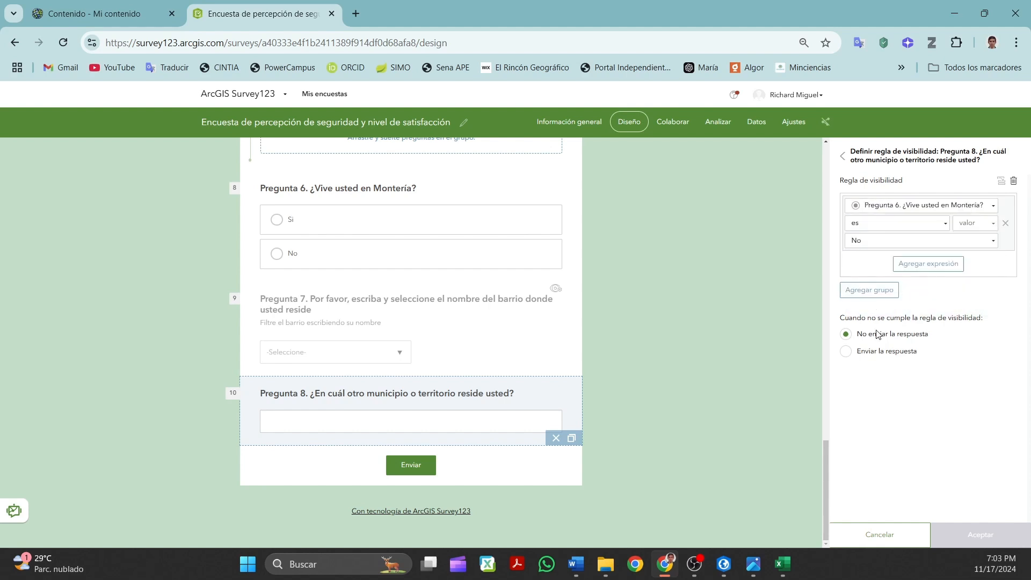
{"action": "left_click", "coordinate": [981, 535]}
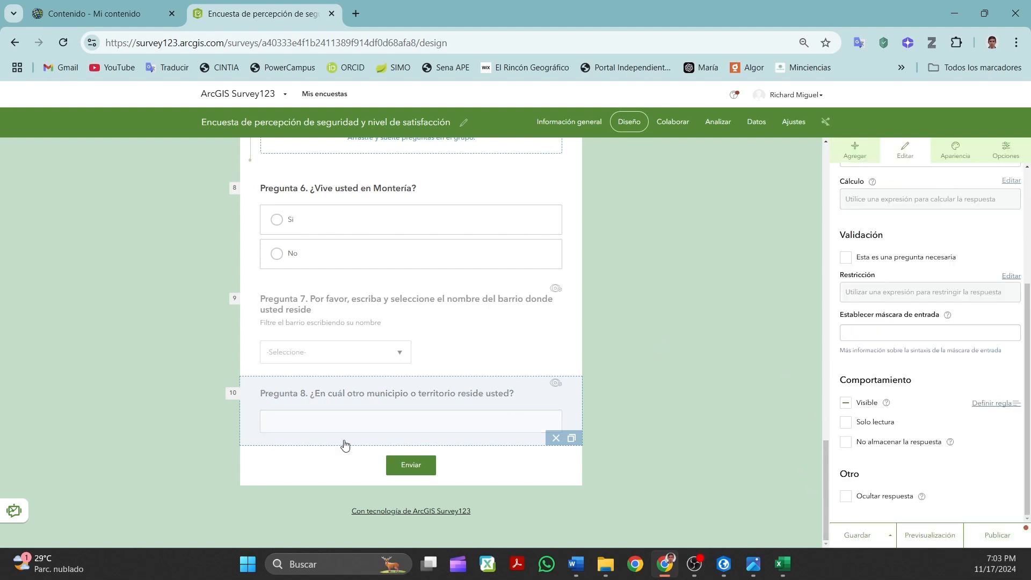
Test Pregunta 8's visibility in the preview by answering Si and then No to Pregunta 6, enter trial text, and close the preview.
{"action": "left_click", "coordinate": [913, 536]}
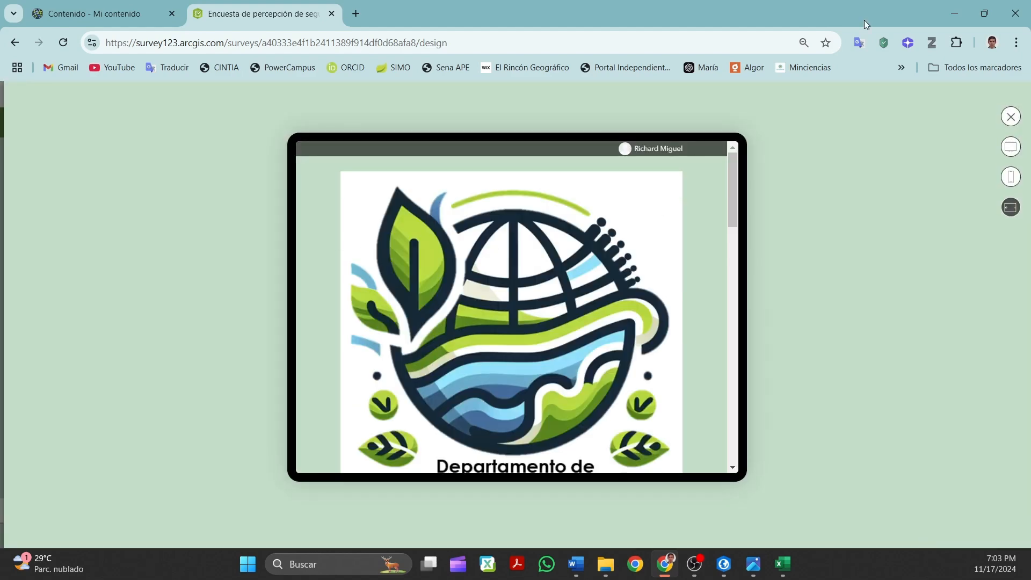
{"action": "scroll", "coordinate": [572, 317], "scroll_direction": "down", "scroll_amount": 15}
{"action": "left_click", "coordinate": [456, 324]}
{"action": "left_click", "coordinate": [456, 369]}
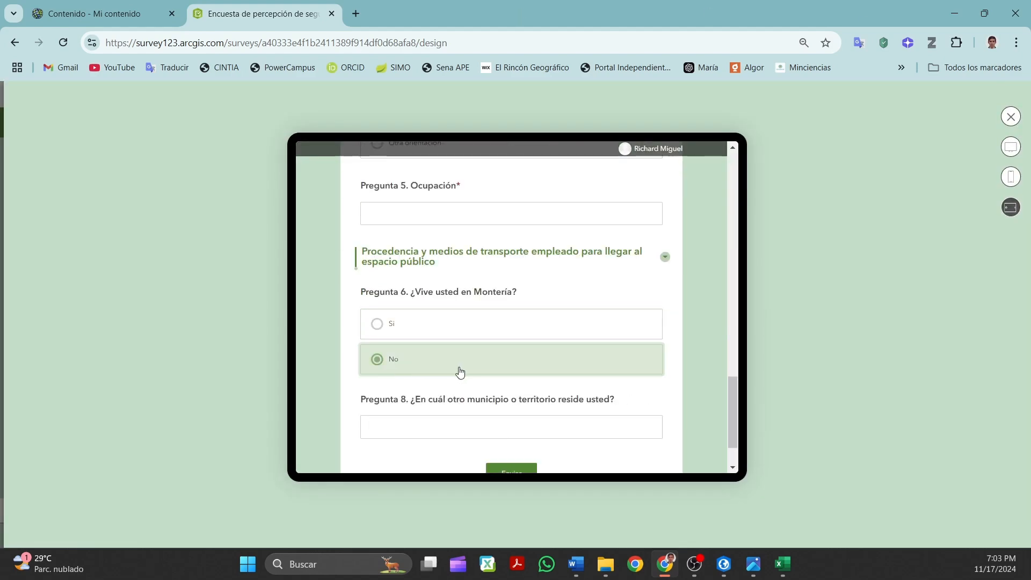
{"action": "scroll", "coordinate": [456, 371], "scroll_direction": "down", "scroll_amount": 2}
{"action": "left_click", "coordinate": [442, 360]}
{"action": "type", "text": "KJgajkfgkajfdgakjdakj"}
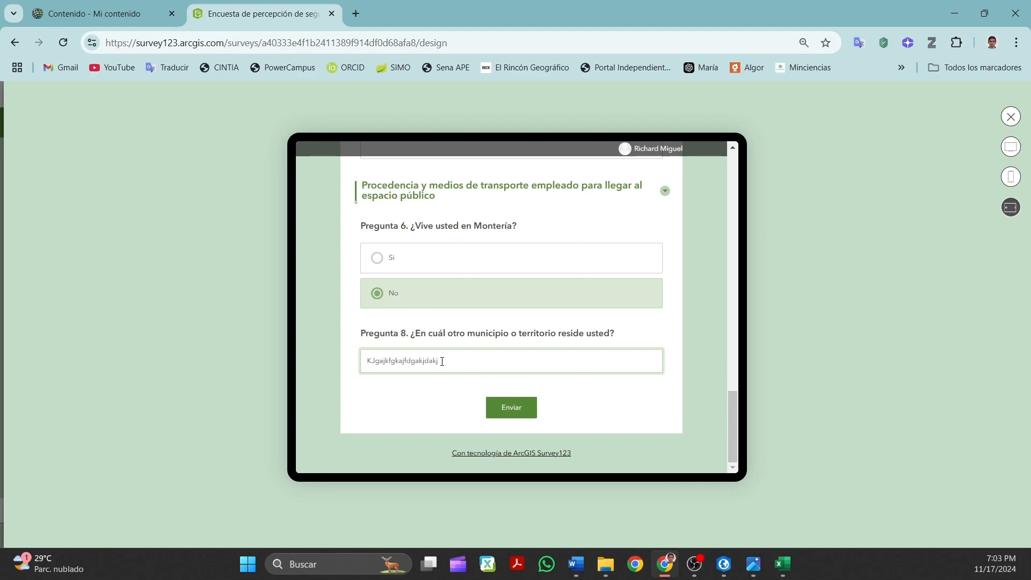
{"action": "left_click", "coordinate": [1010, 116]}
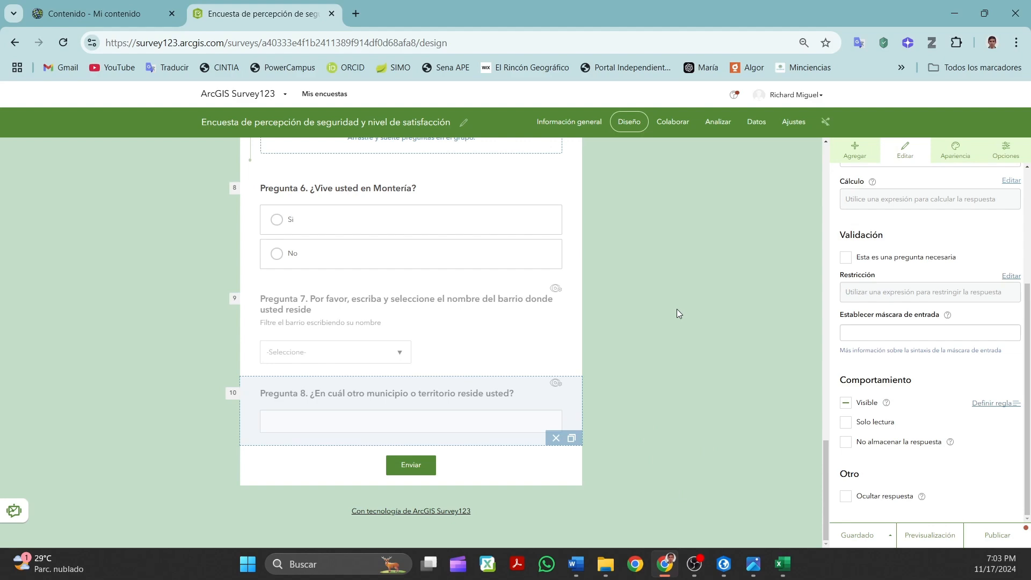
Switch to the Word questionnaire and review Pregunta 9's transport options and the Grupo 3 map instructions for Pregunta 10.
{"action": "left_click", "coordinate": [575, 564]}
{"action": "scroll", "coordinate": [388, 362], "scroll_direction": "down", "scroll_amount": 2}
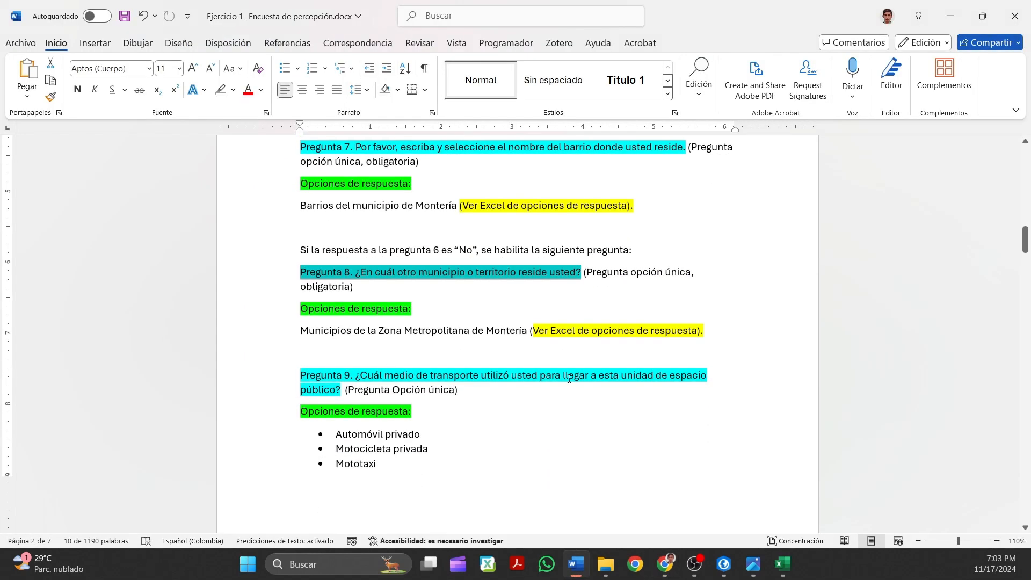
{"action": "scroll", "coordinate": [569, 379], "scroll_direction": "down", "scroll_amount": 2}
{"action": "scroll", "coordinate": [364, 295], "scroll_direction": "down", "scroll_amount": 5}
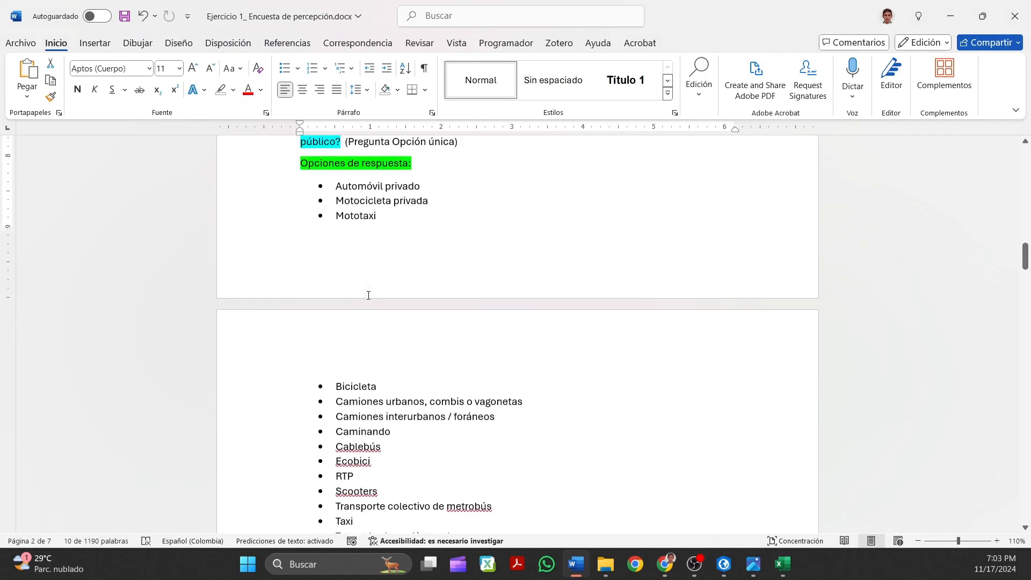
{"action": "scroll", "coordinate": [365, 294], "scroll_direction": "up", "scroll_amount": 3}
{"action": "scroll", "coordinate": [440, 316], "scroll_direction": "down", "scroll_amount": 10}
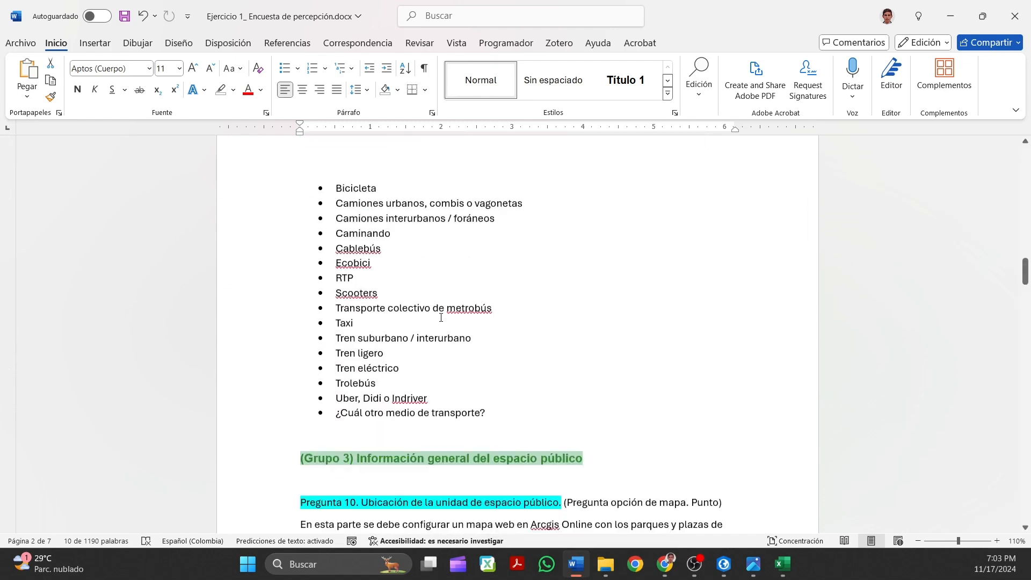
{"action": "left_click_drag", "start_coordinate": [367, 497], "coordinate": [299, 452]}
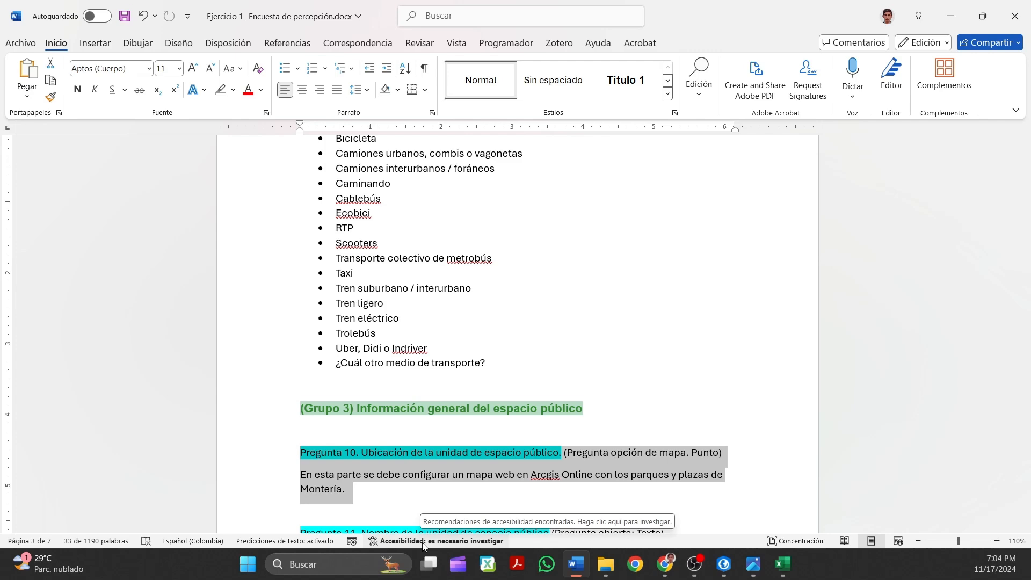
{"action": "left_click", "coordinate": [368, 432]}
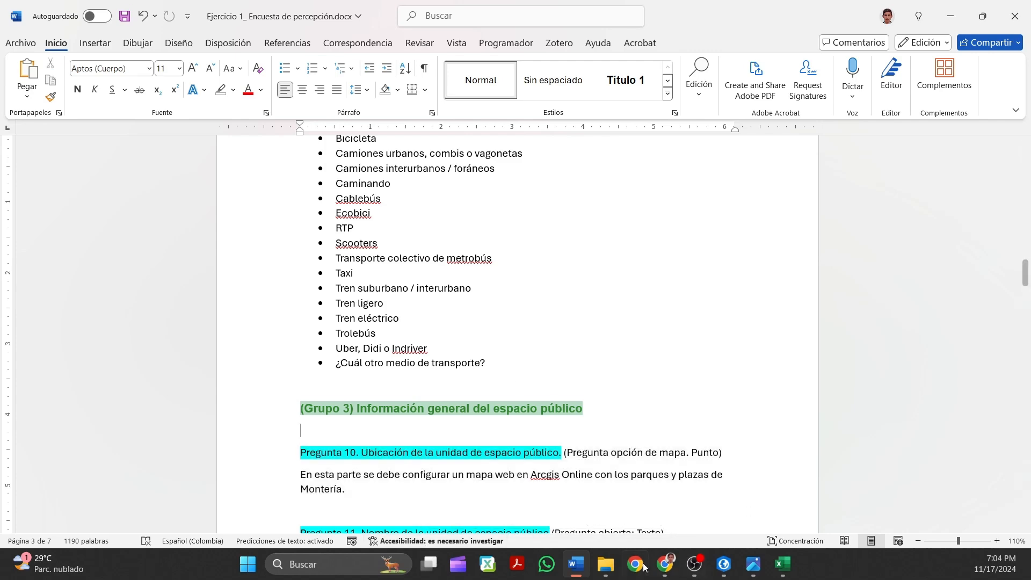
Return to the Survey123 designer in the browser and save the survey.
{"action": "left_click", "coordinate": [581, 573]}
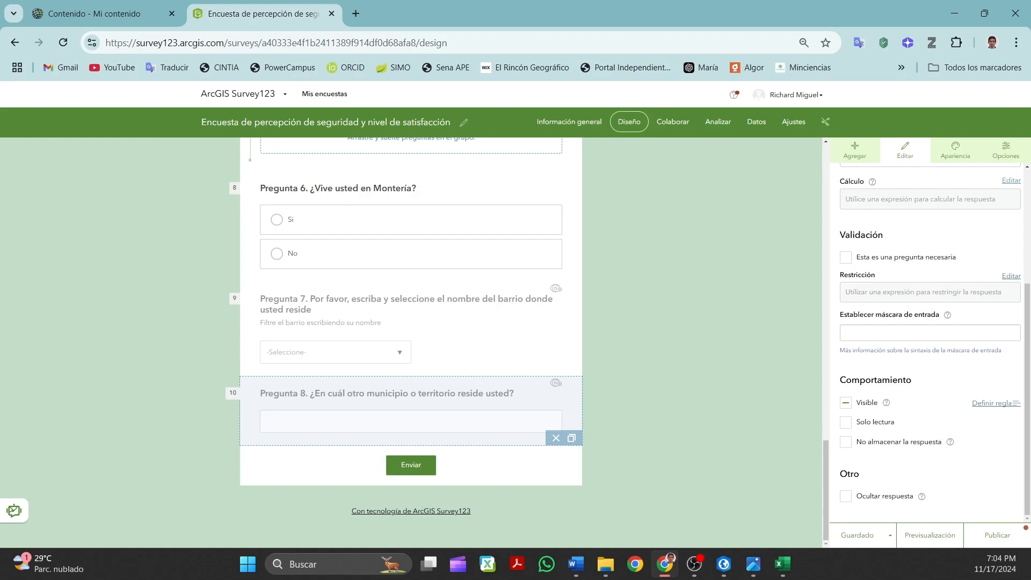
{"action": "left_click", "coordinate": [857, 535]}
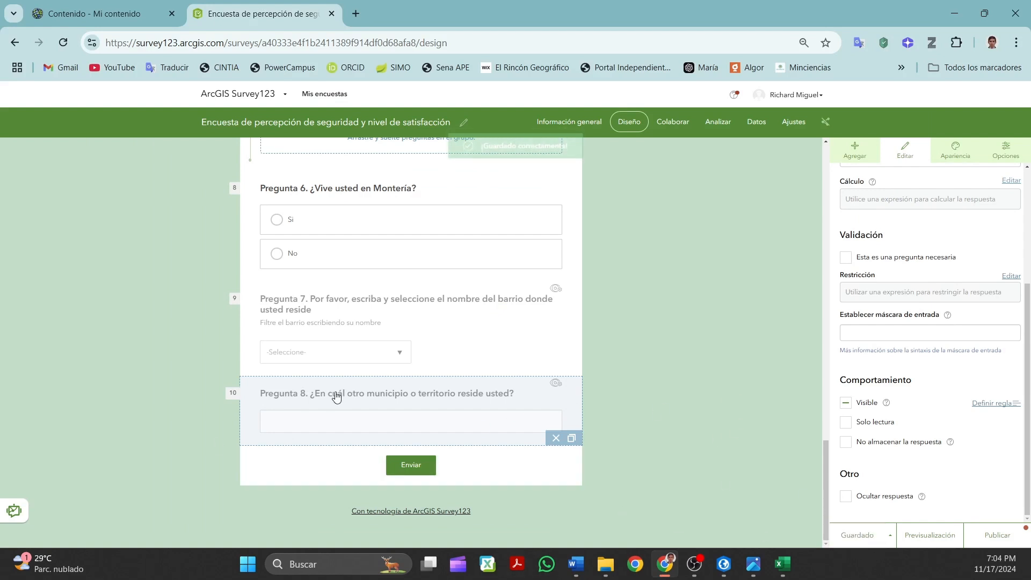